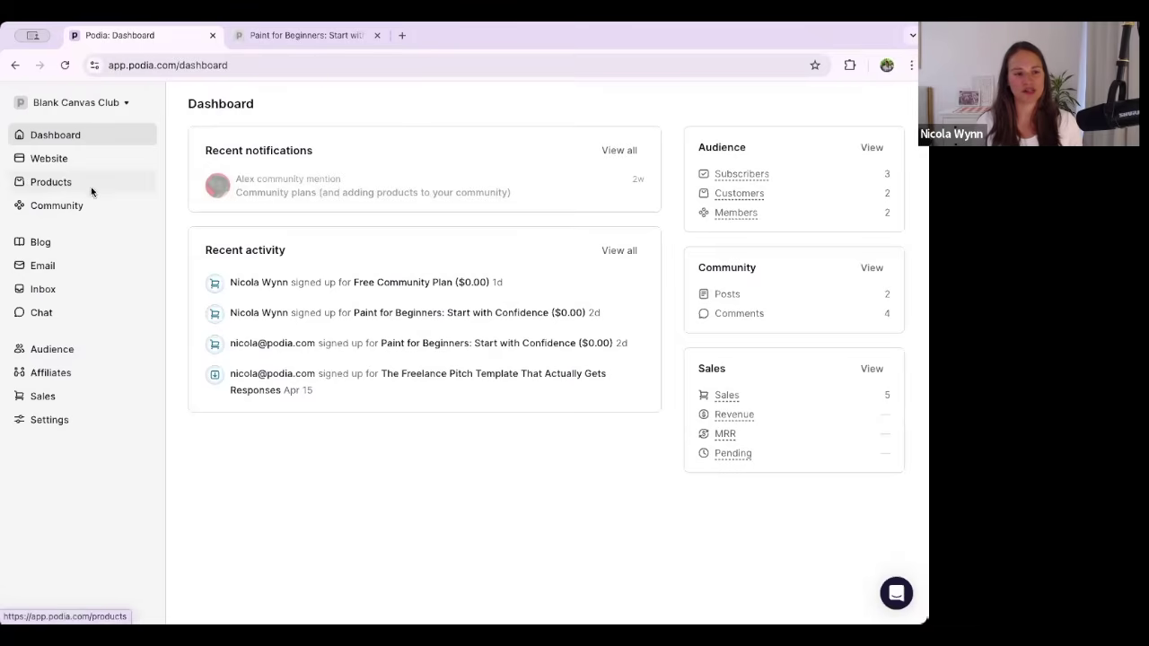
Create a new product of type Course named "Paint for Beginners: Start with Confidence".
click(50, 184)
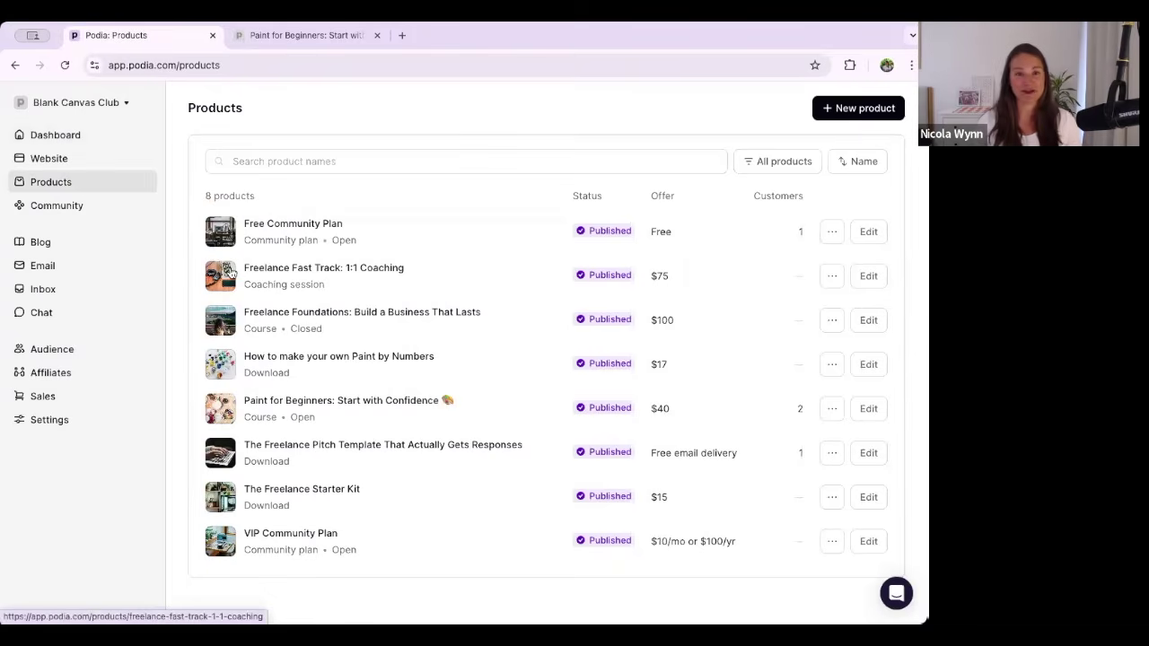
click(842, 111)
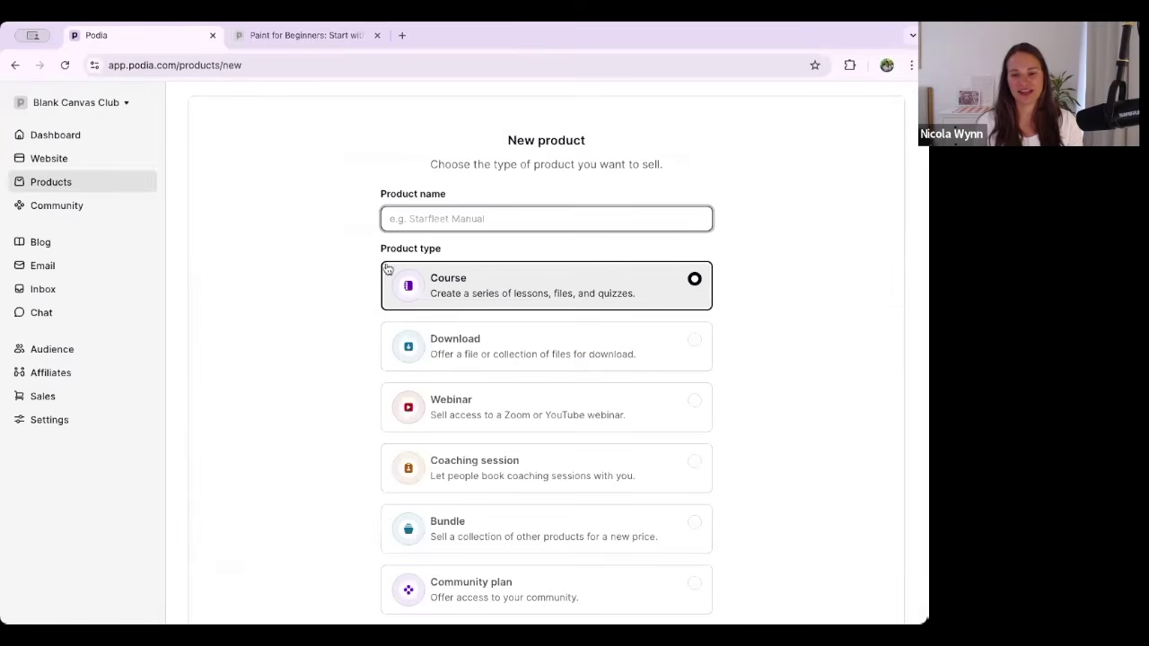
scroll(457, 352, down, 3)
scroll(461, 353, up, 3)
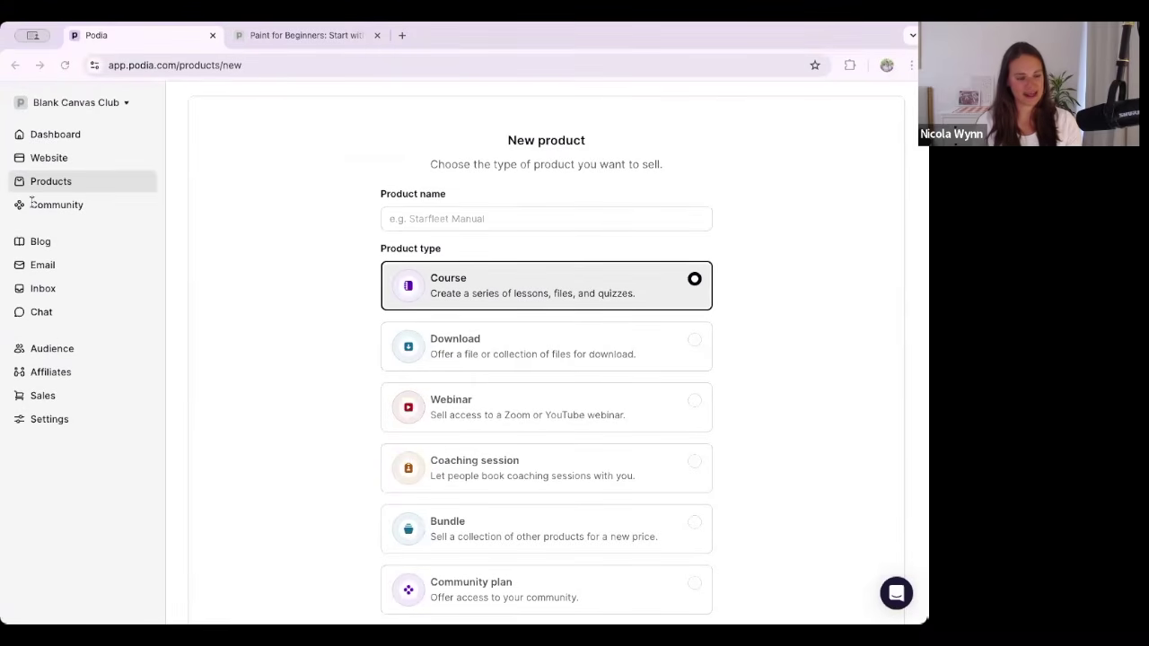
click(409, 224)
text(Paint for Beginners: Start with Confidence)
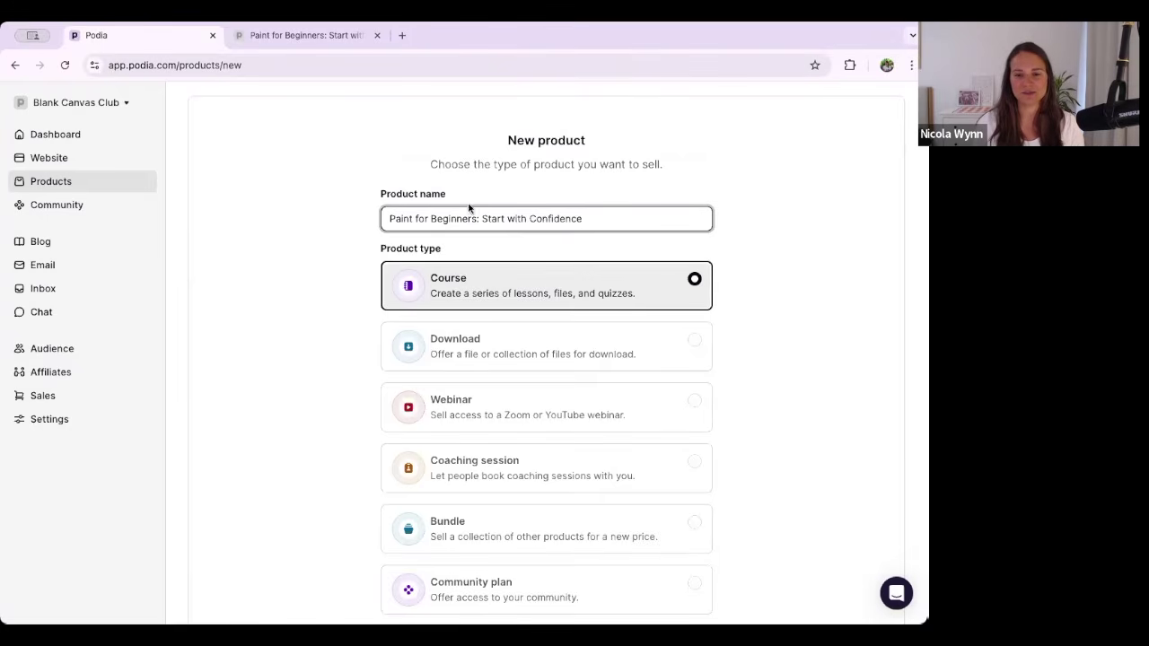
scroll(419, 403, down, 2)
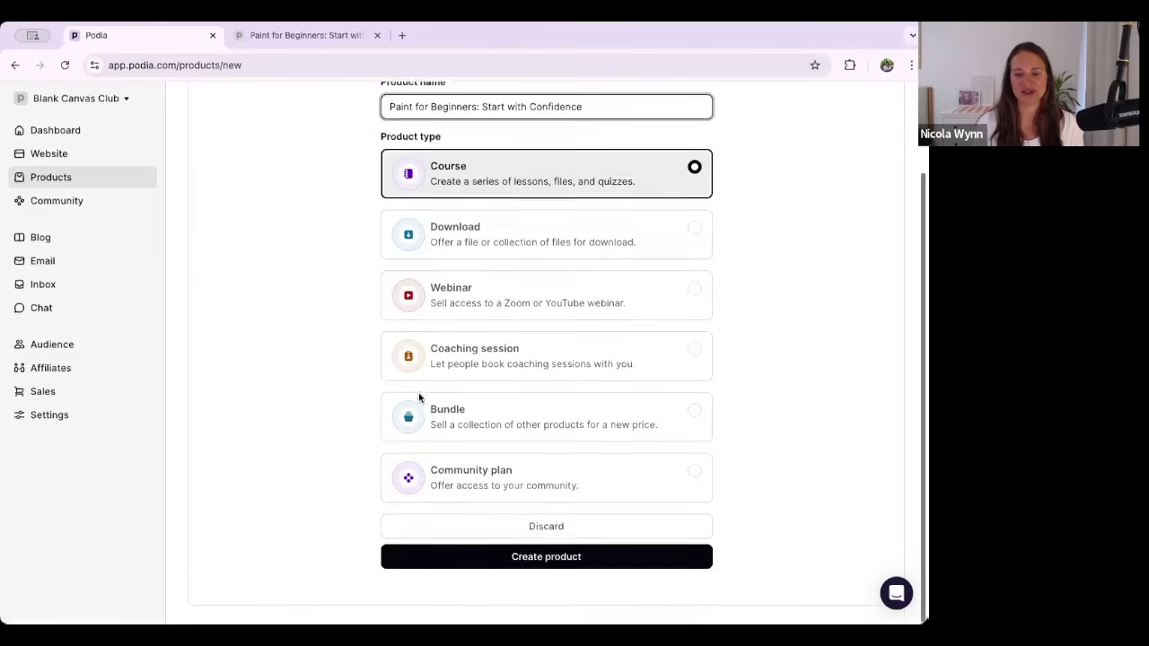
click(533, 566)
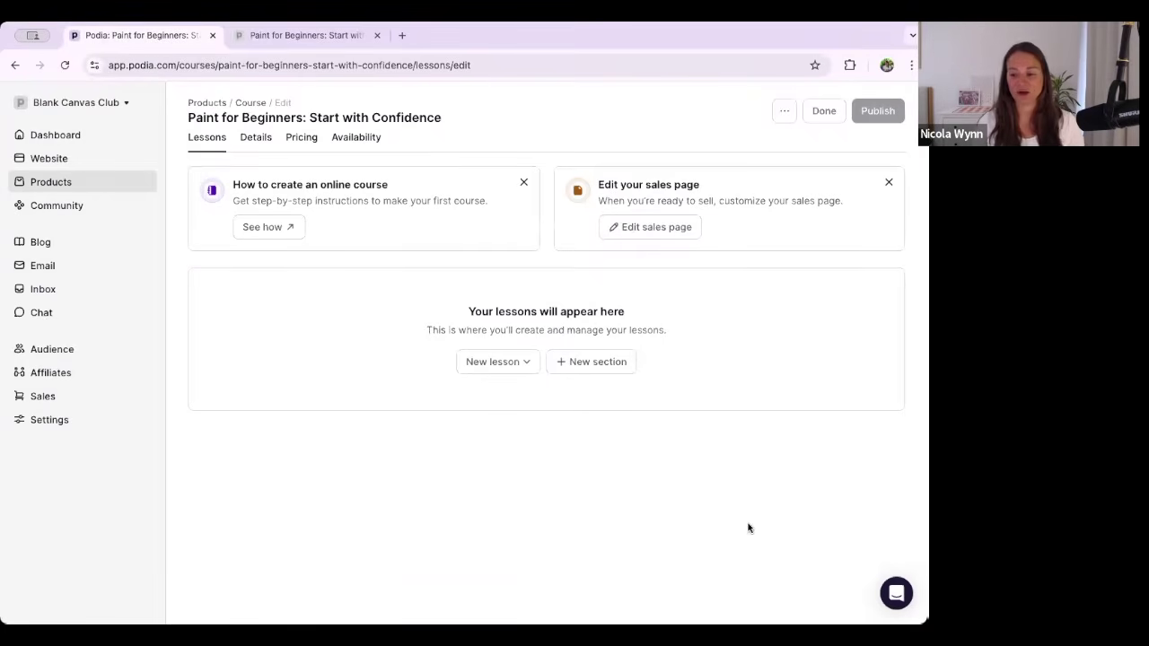
Start a new section in the course and title it "Part 1: Painting Fundamentals".
mouse_move(884, 110)
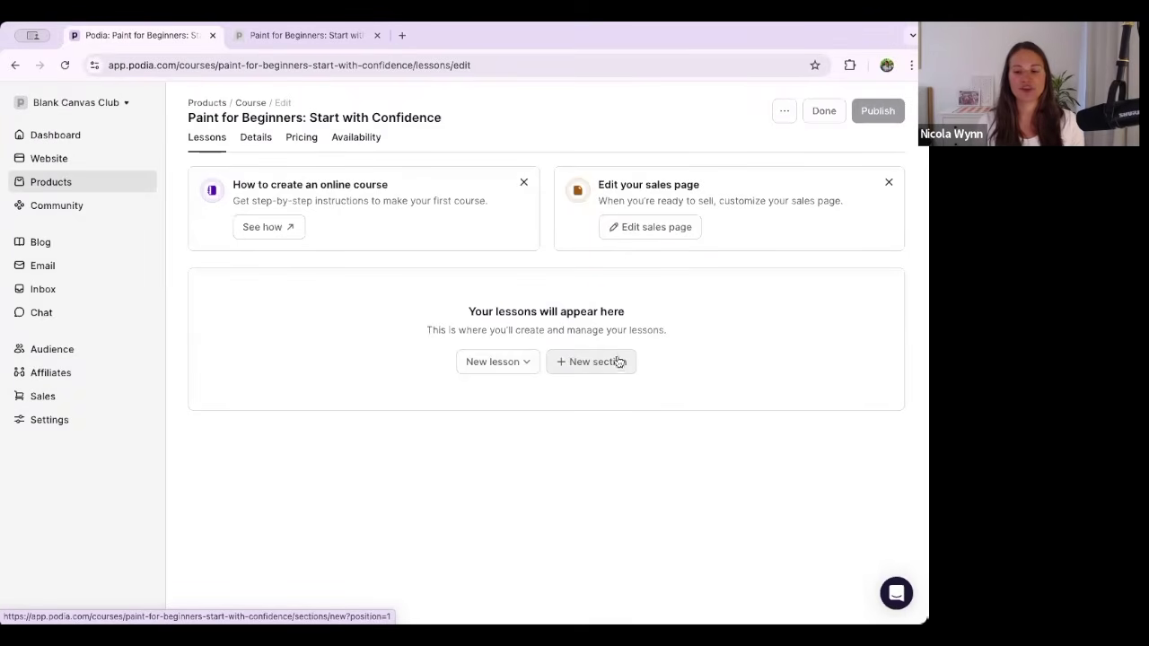
click(610, 371)
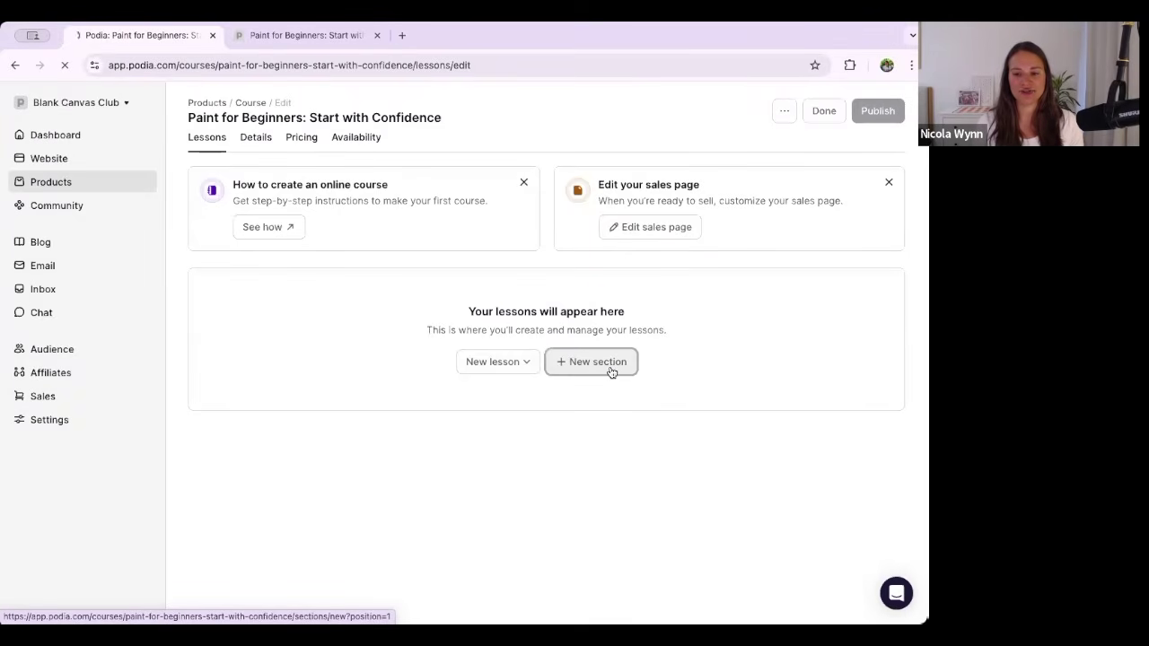
key(alt+Tab)
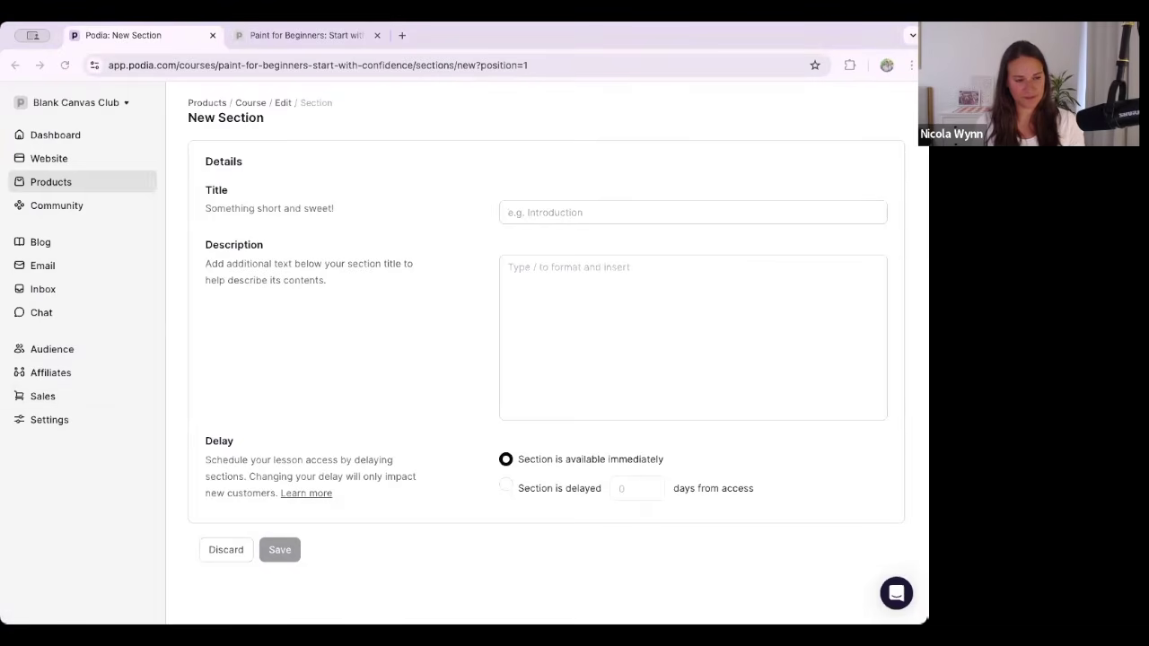
click(583, 210)
text(Part 1: Painting Fundamentals)
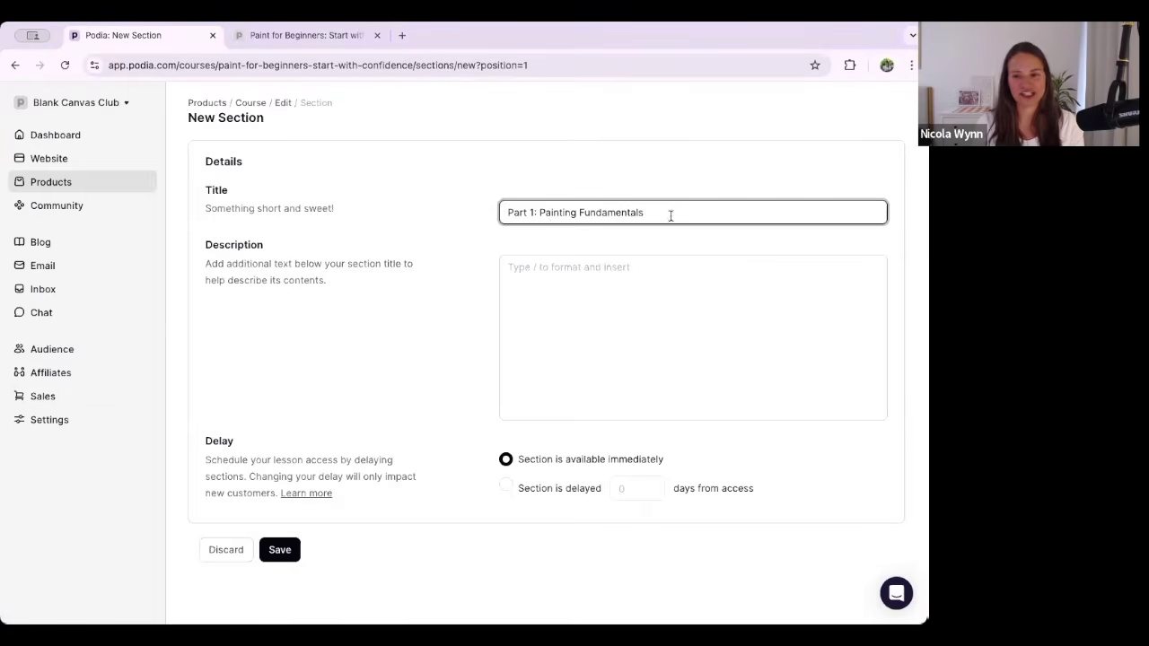
Fill in the section description with the prepared text beginning "Before you dip your brush into paint, let's get you set up for success.".
key(alt+Tab)
click(431, 351)
key(alt+Tab)
click(582, 297)
text(Before you dip your brush into paint, let's get you set up for success. In this section, you'll learn how the course works, what tools you'll need, and how to prepare your painting space so you can create comfortably and confidently.)
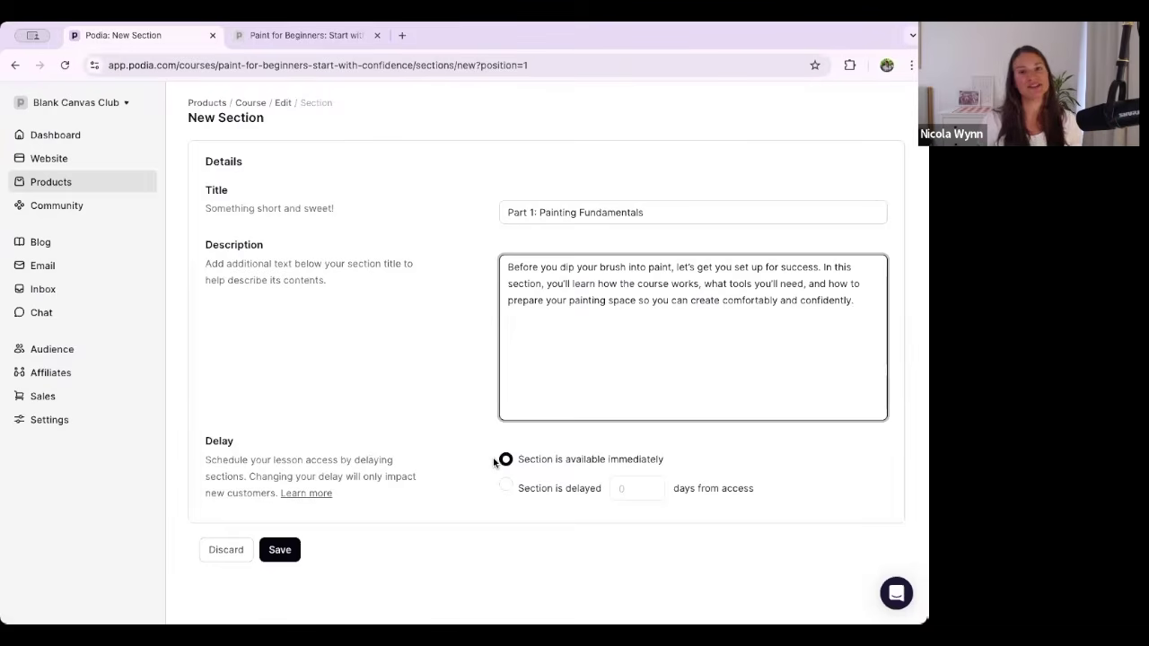
Try delaying the section by 3 days from access with a customer email notification, and restore immediate availability.
click(506, 487)
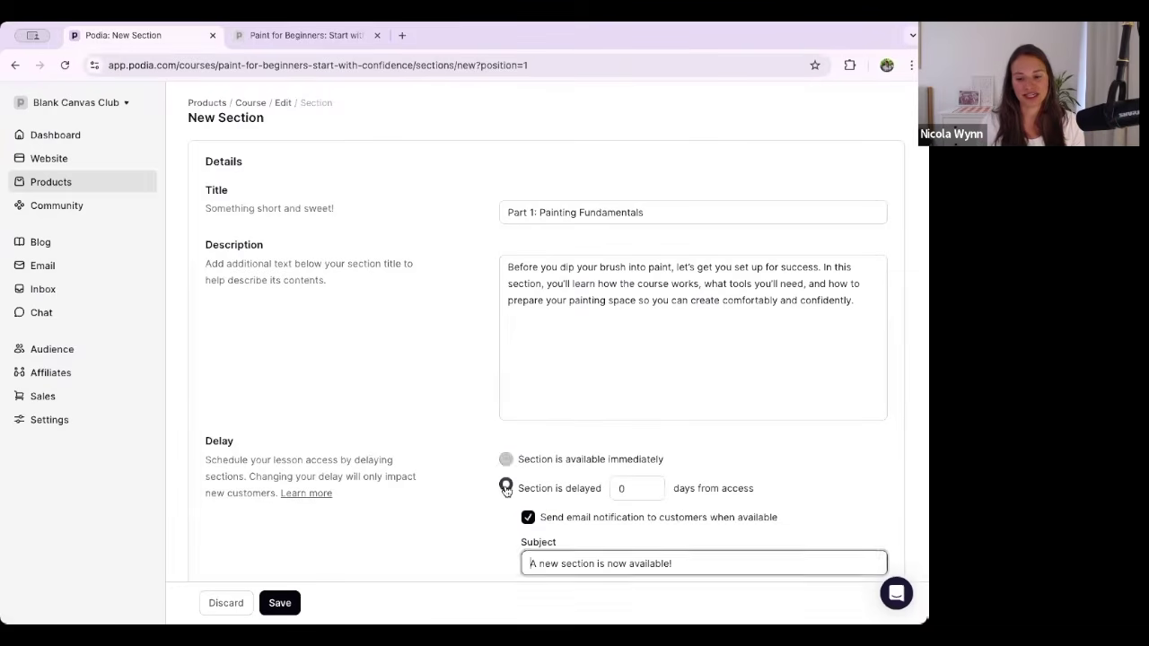
scroll(506, 487, down, 5)
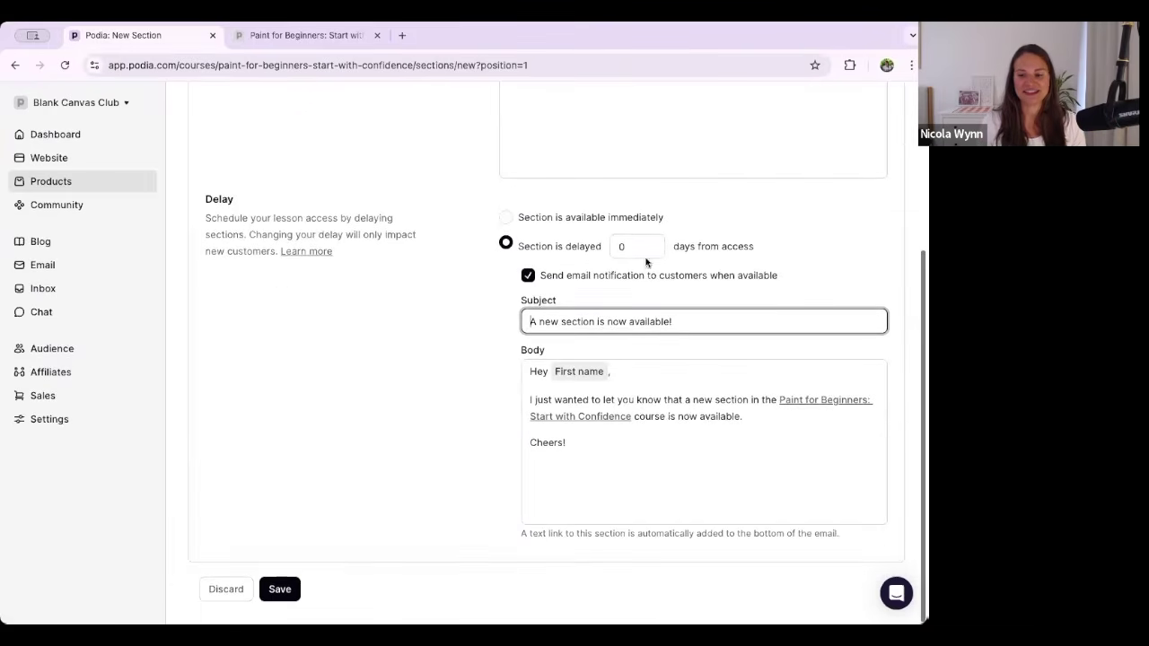
double_click(632, 249)
text(3)
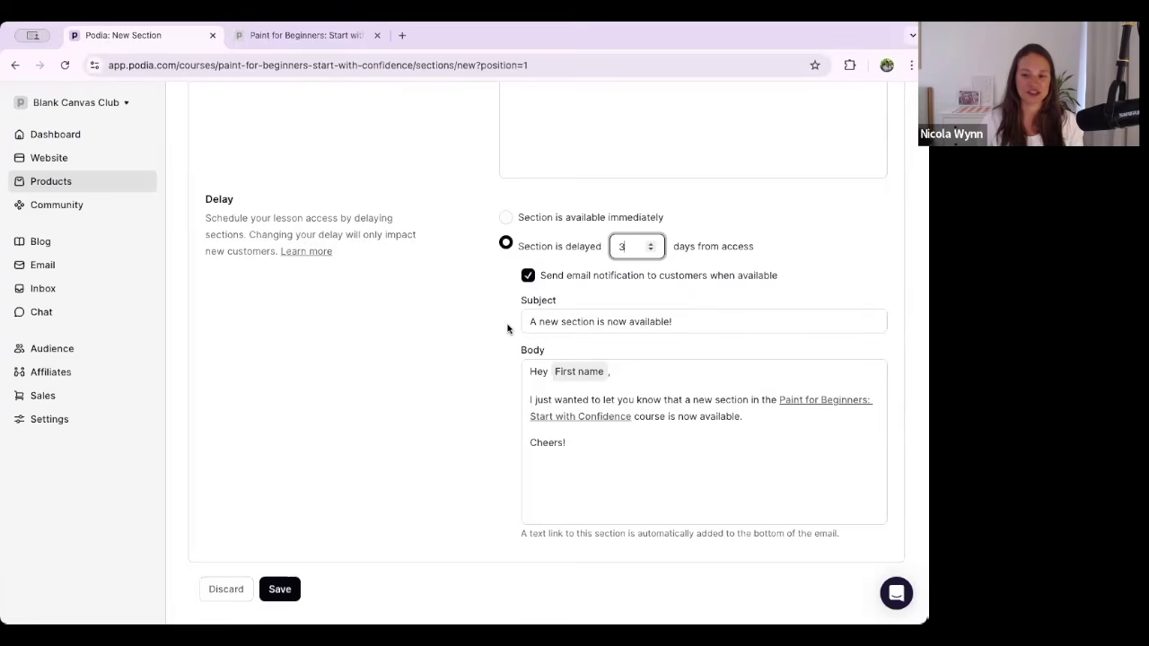
scroll(673, 439, down, 1)
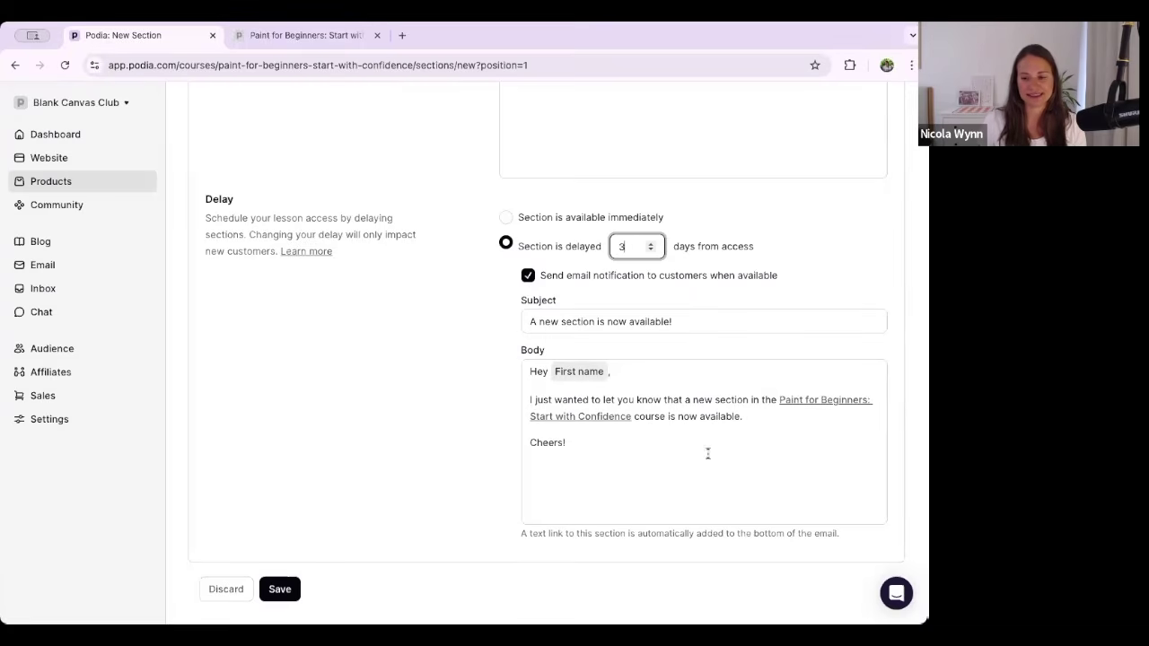
click(733, 413)
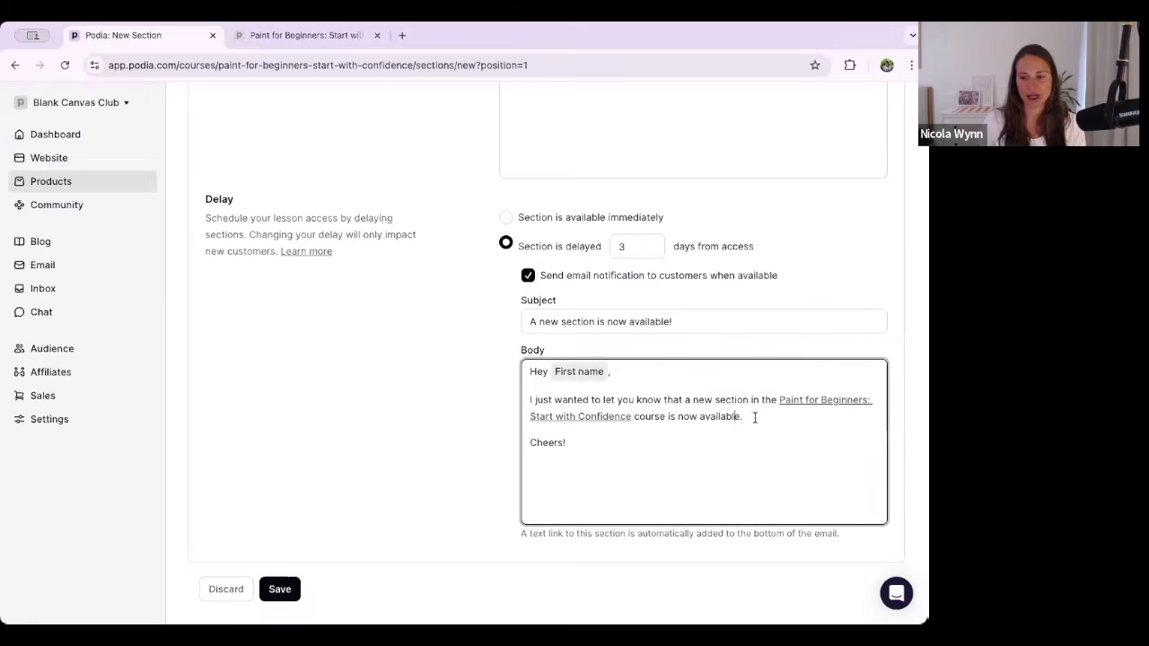
click(506, 218)
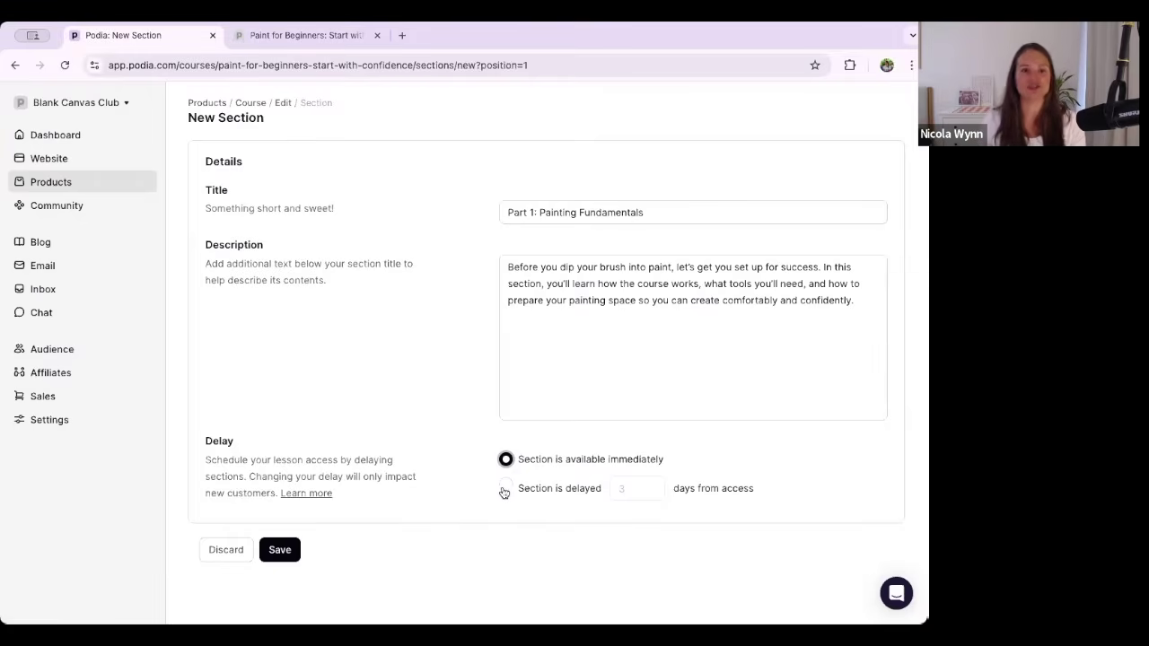
Save the section and start a text lesson in it titled "Lesson 1: What You'll Learn + Picking Your Path".
click(288, 559)
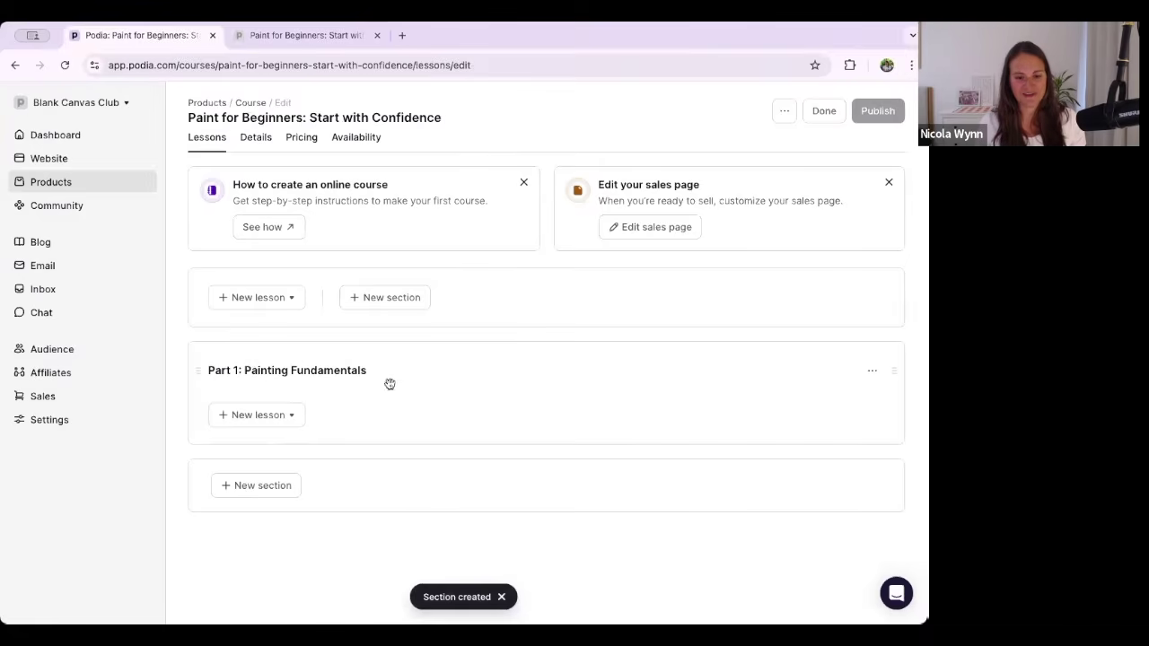
click(256, 418)
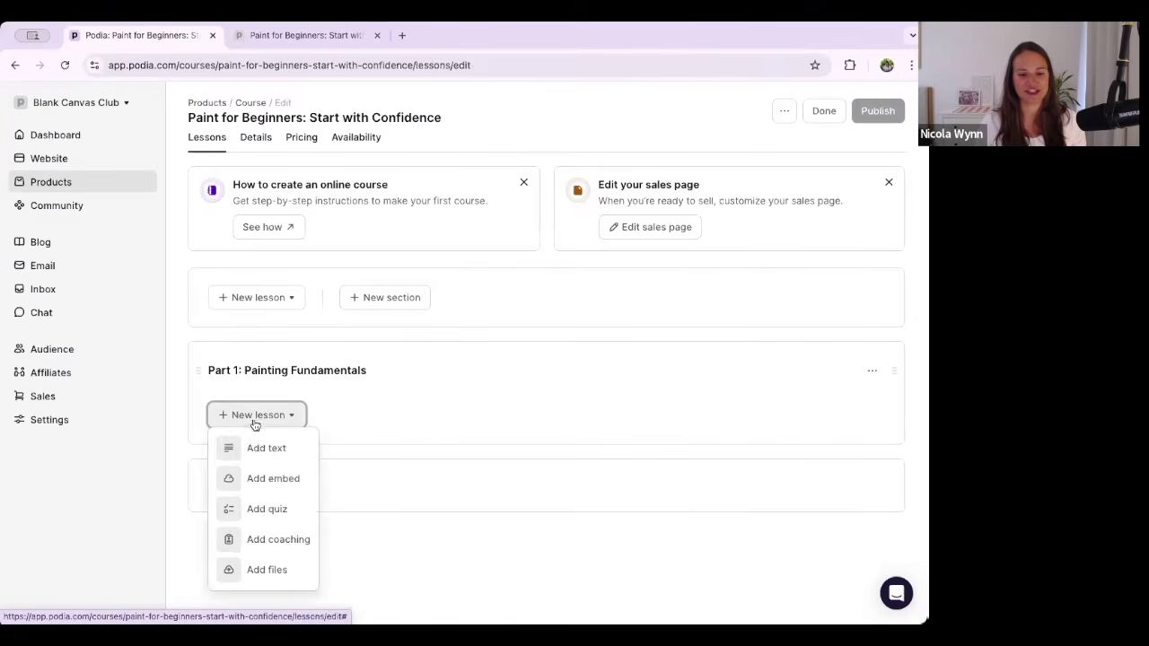
click(258, 448)
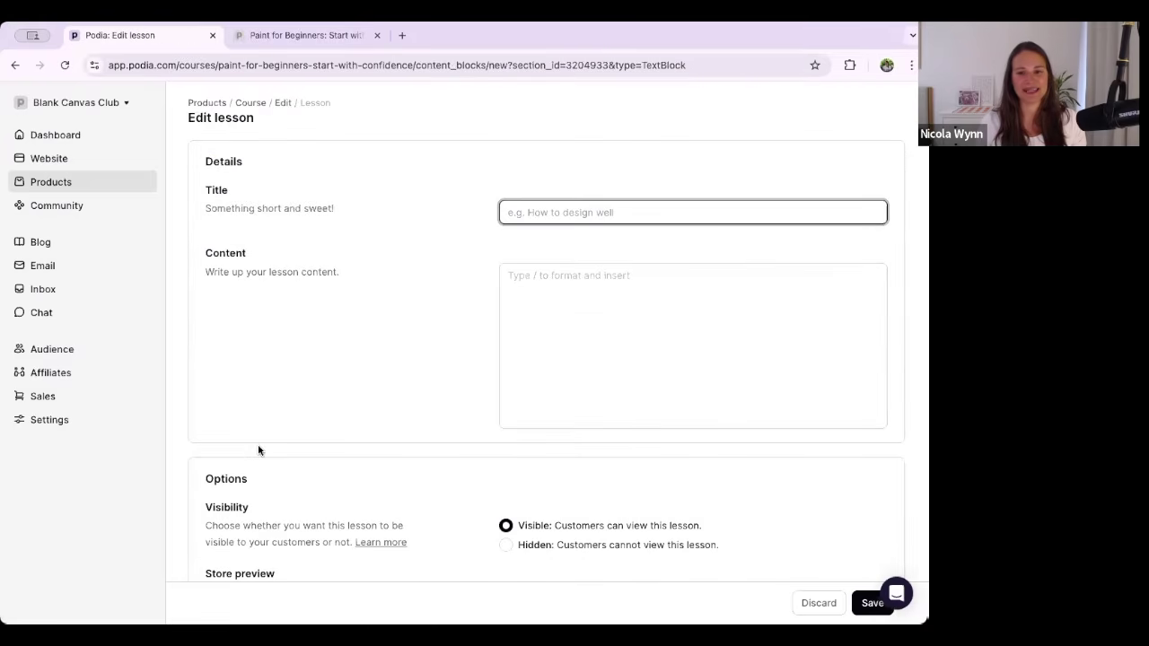
key(super+Tab)
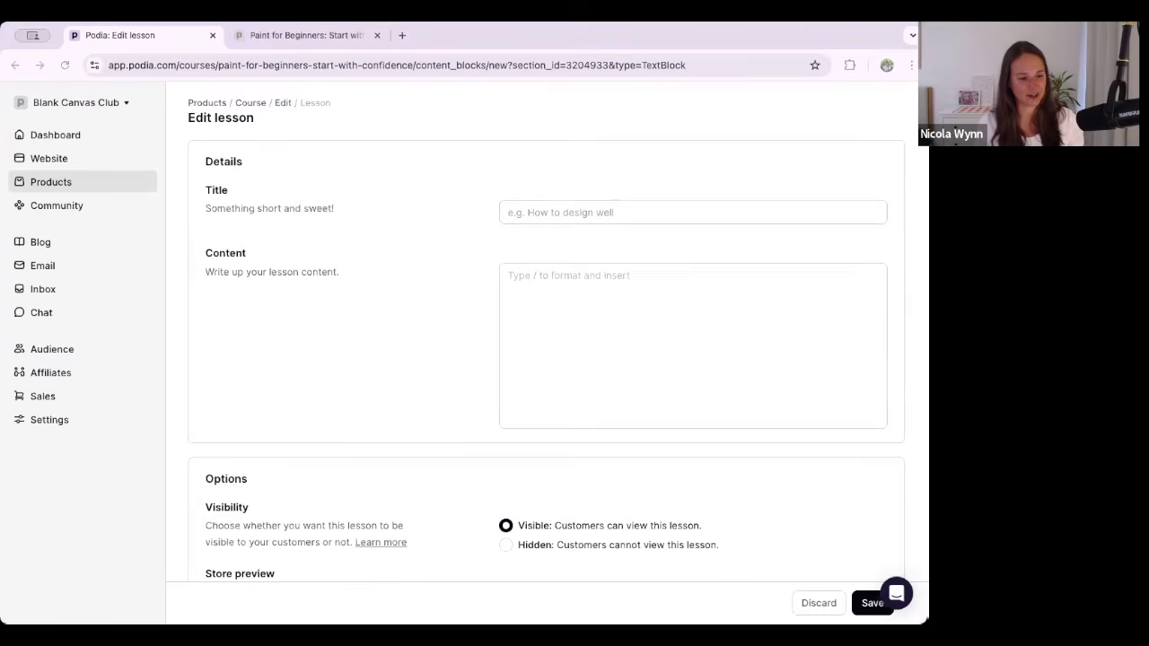
click(616, 212)
text(Lesson 1: What You'll Learn + Picking Your Path)
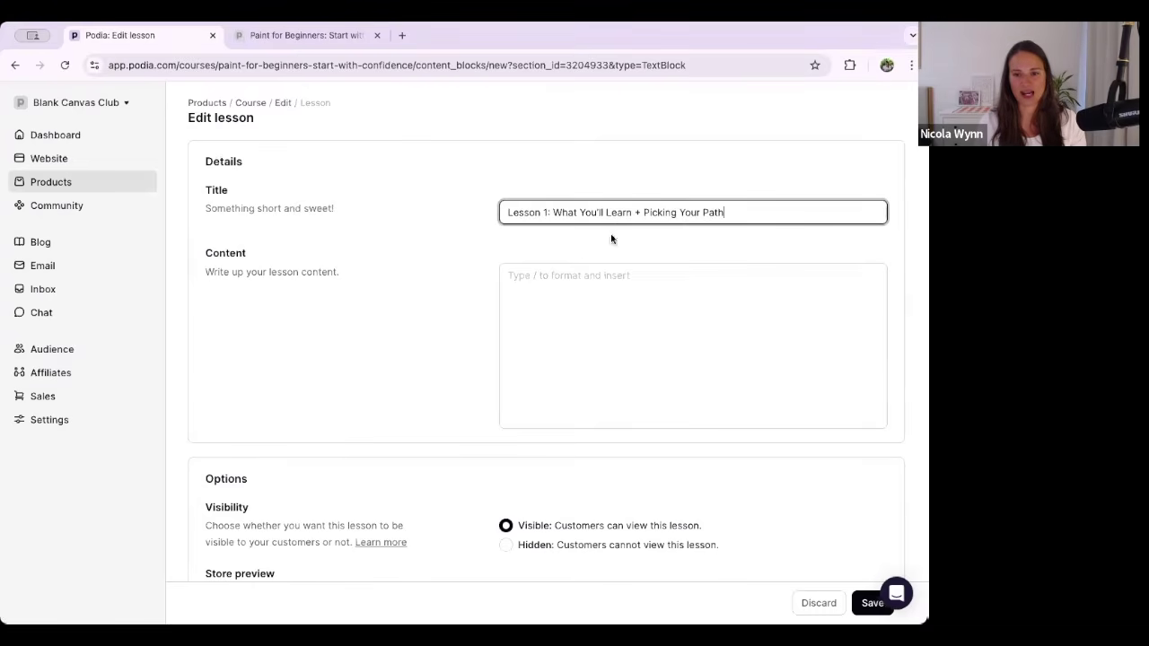
Fill the lesson content with the prepared welcome text, from "Welcome to the course!" through the bullet "What's included in the course".
key(super+Tab)
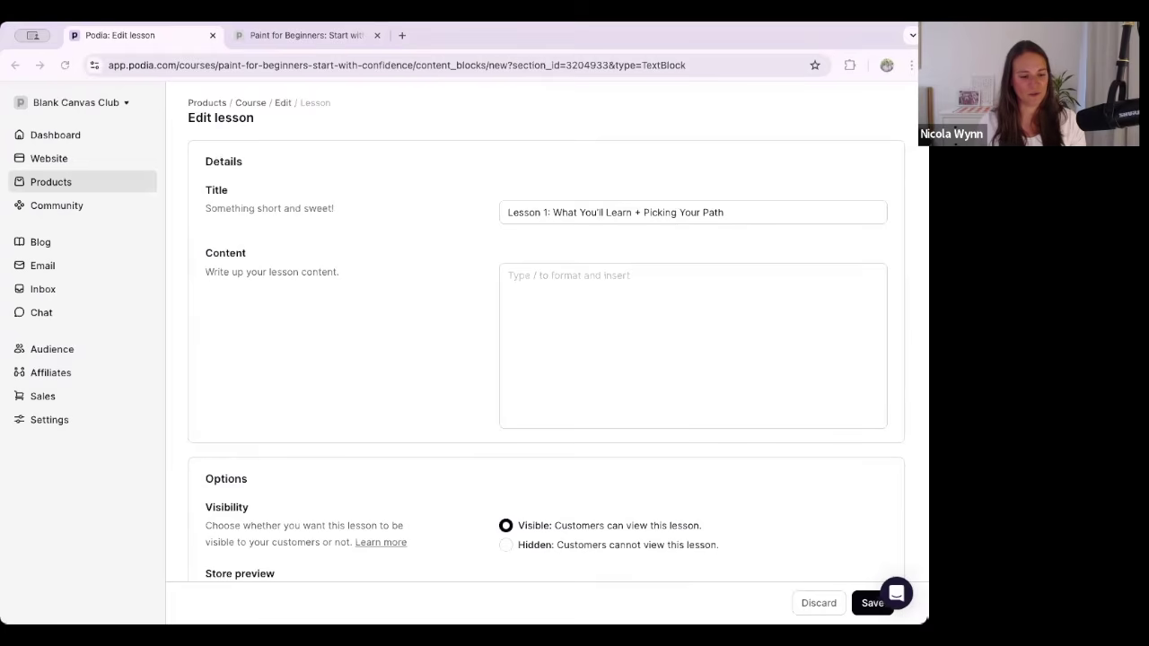
key(super+Tab)
click(586, 335)
text(Welcome to the course! Whether you've never picked up a paintbrush or you've dabbled here and there, you're in the right place. In this first lesson, you'll get a clear roadmap of what we'll cover in the course—from setting up your supplies to painting with three different mediums. We'll also introduce acrylics, watercolors, and oil paints so you can start thinking about which one speaks to you most. You don't have to choose right away—you'll get to try them all in Section 2. By the end of this lesson, you'll feel excited, grounded, and ready to take the next step on your painting journey. Let's get started! You'll learn: What's included in the course)
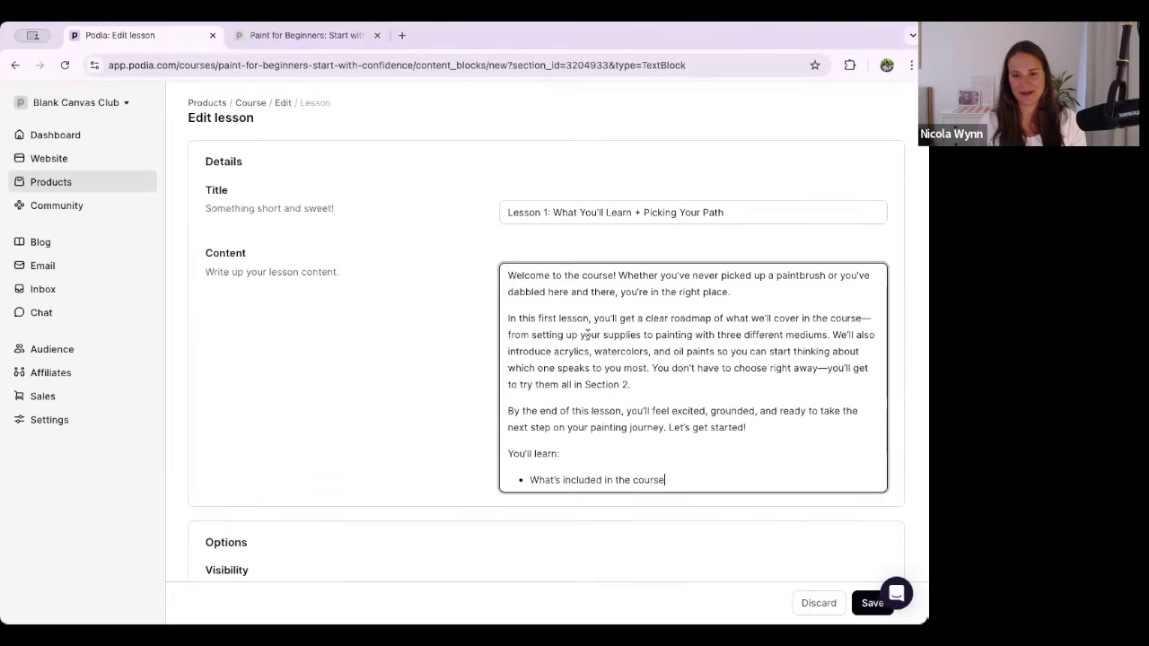
Add the bullets "The difference between acrylic, watercolor, and oil" and "How to choose which one to explore first" to the lesson's You'll learn list.
scroll(634, 414, down, 3)
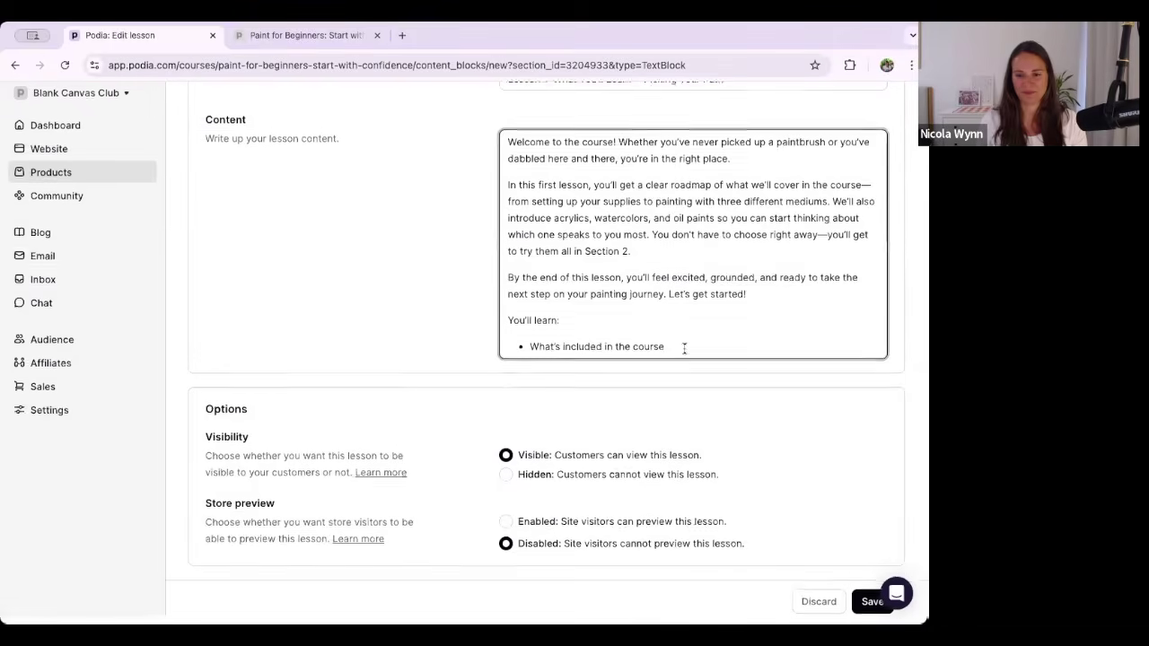
key(super+Tab)
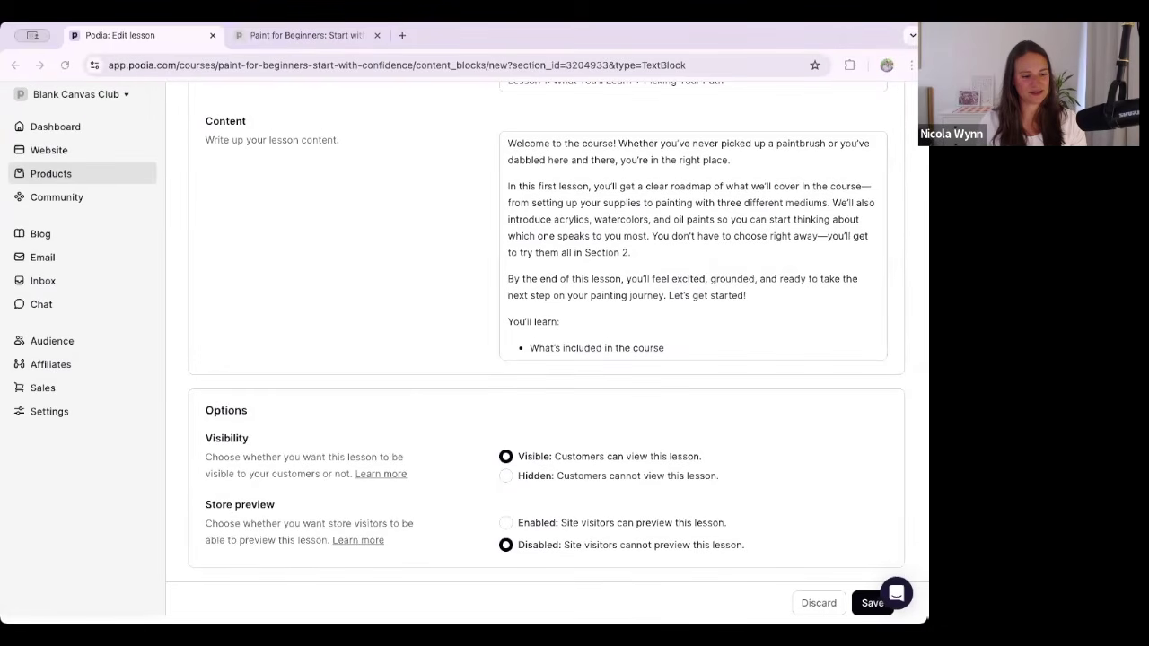
click(687, 347)
key(Return)
text(The difference between acrylic, watercolor, and oil\nHow to choose which one to explore first)
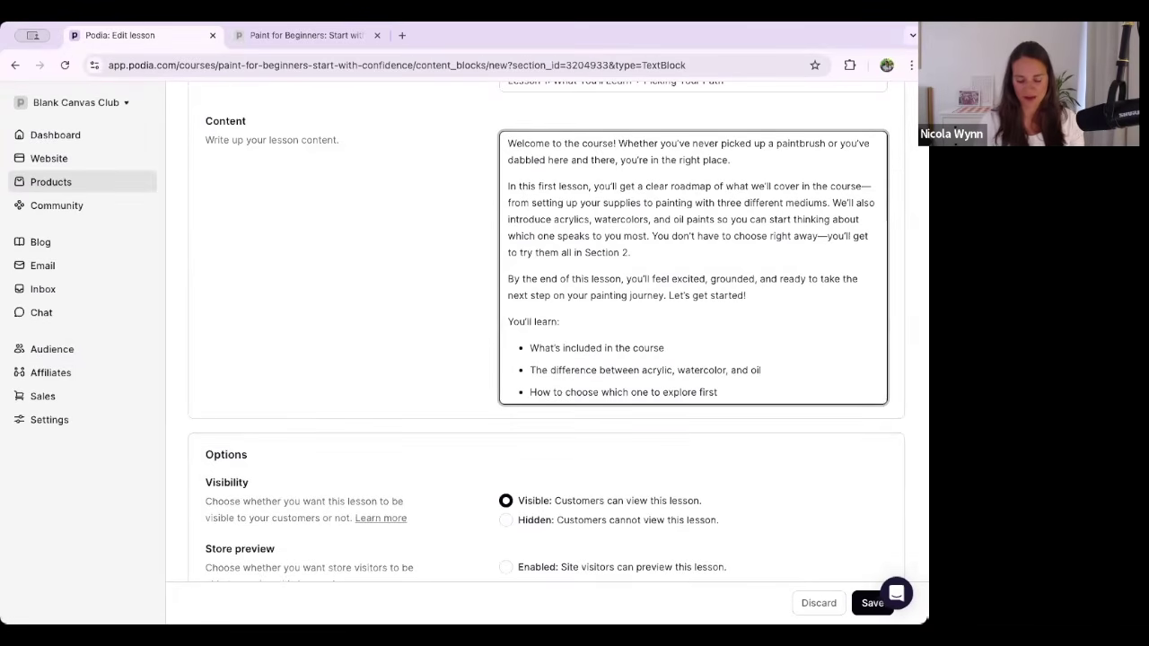
key(Return)
key(Return)
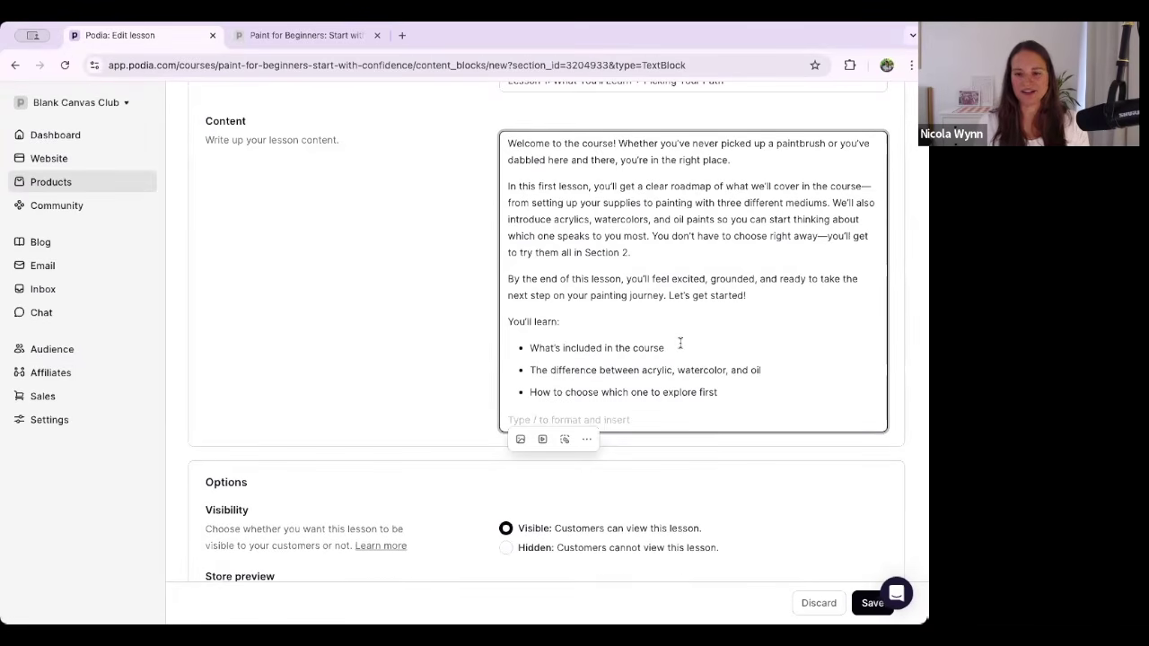
Examine the insert and formatting options available for a new line in the lesson content.
scroll(680, 341, down, 2)
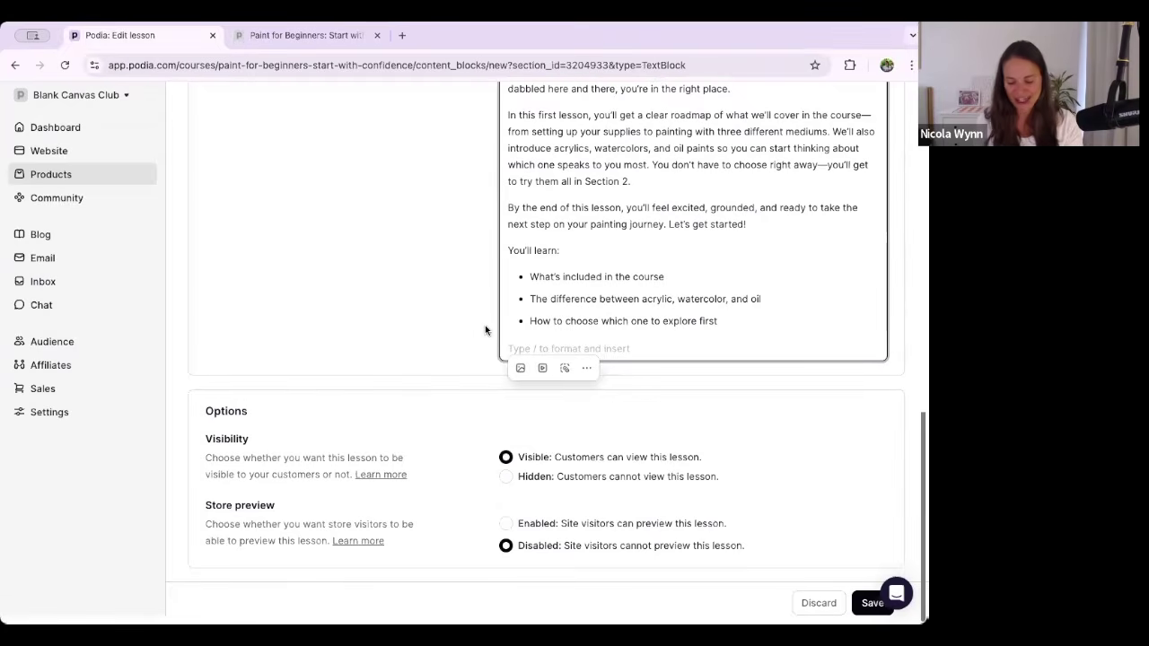
text(/)
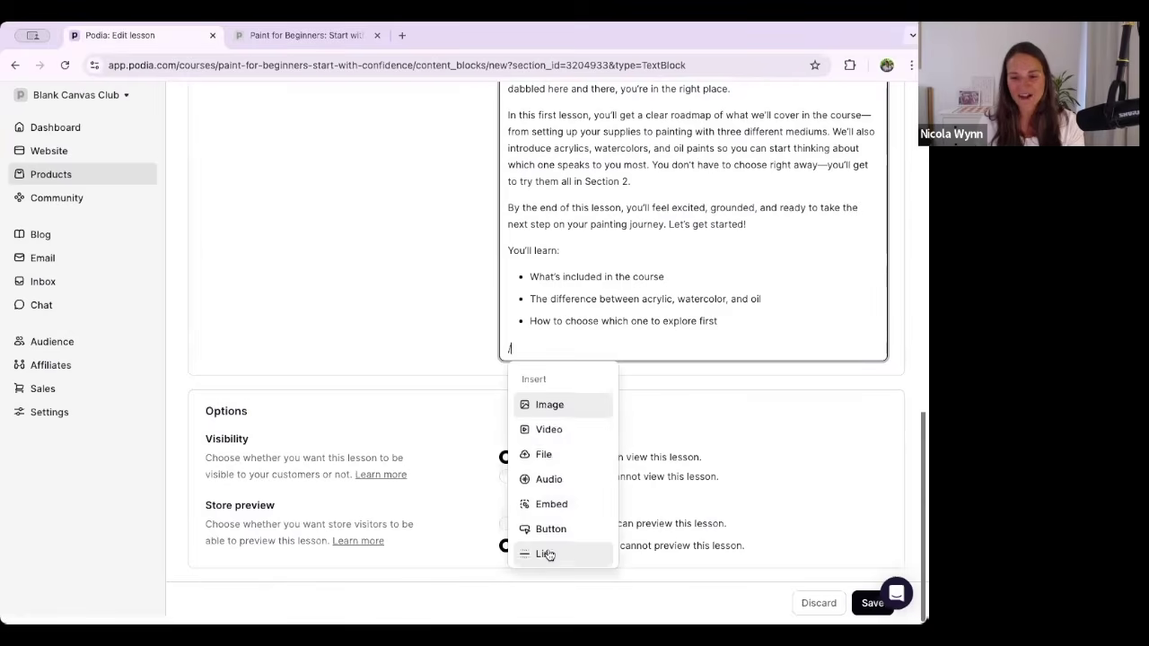
scroll(547, 554, down, 5)
scroll(568, 438, up, 3)
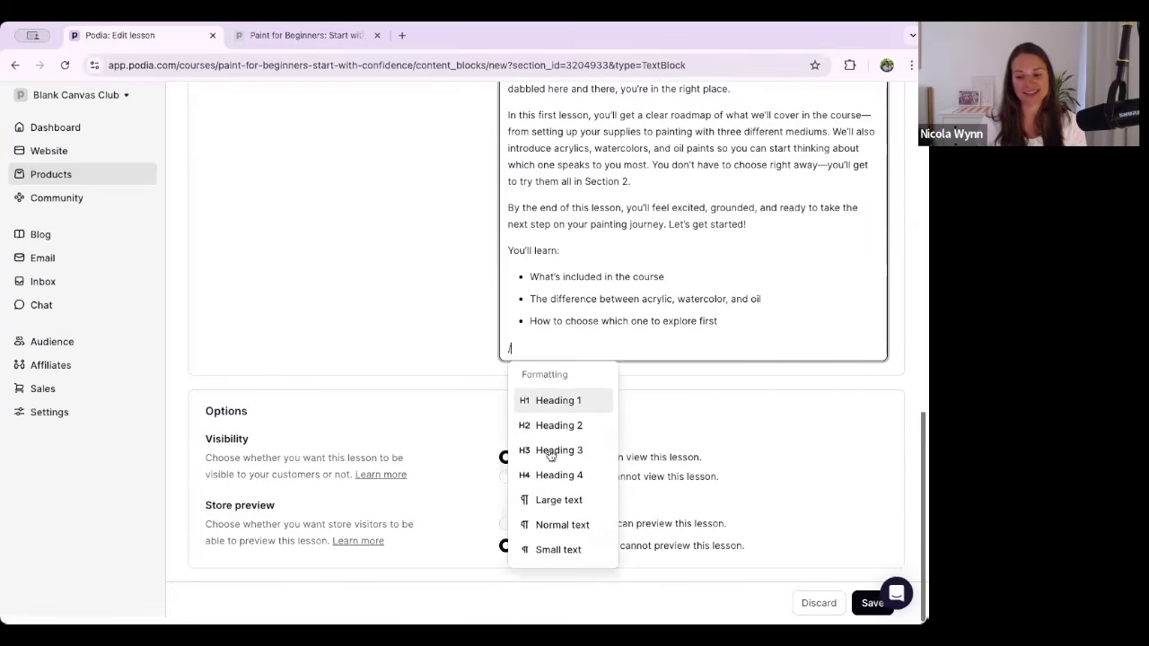
scroll(564, 555, down, 2)
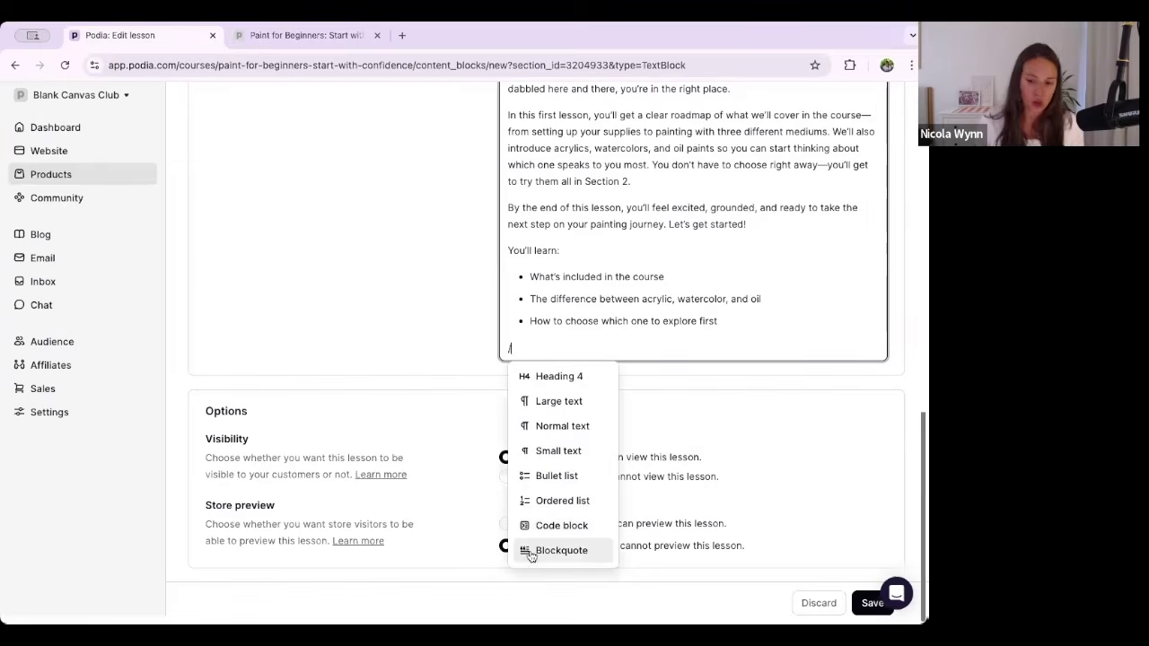
click(530, 347)
key(BackSpace)
scroll(548, 311, up, 3)
scroll(550, 310, down, 3)
Insert a video block below the You'll learn list and upload Lesson 1 Video.mp4 from the computer for it.
text(/)
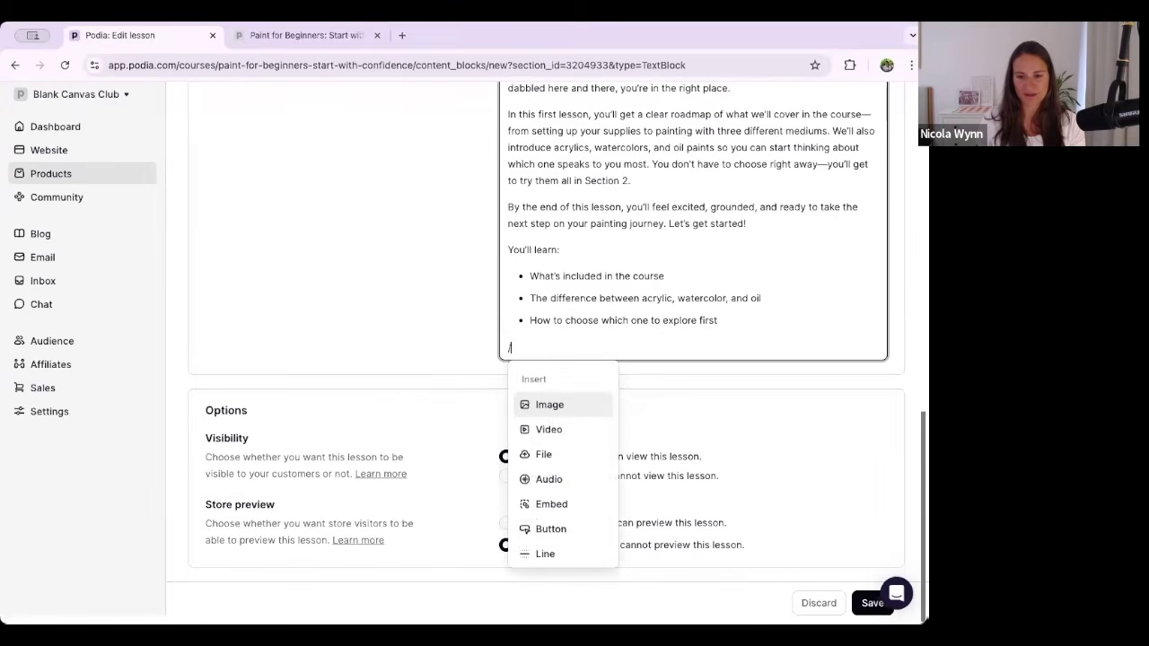
click(549, 429)
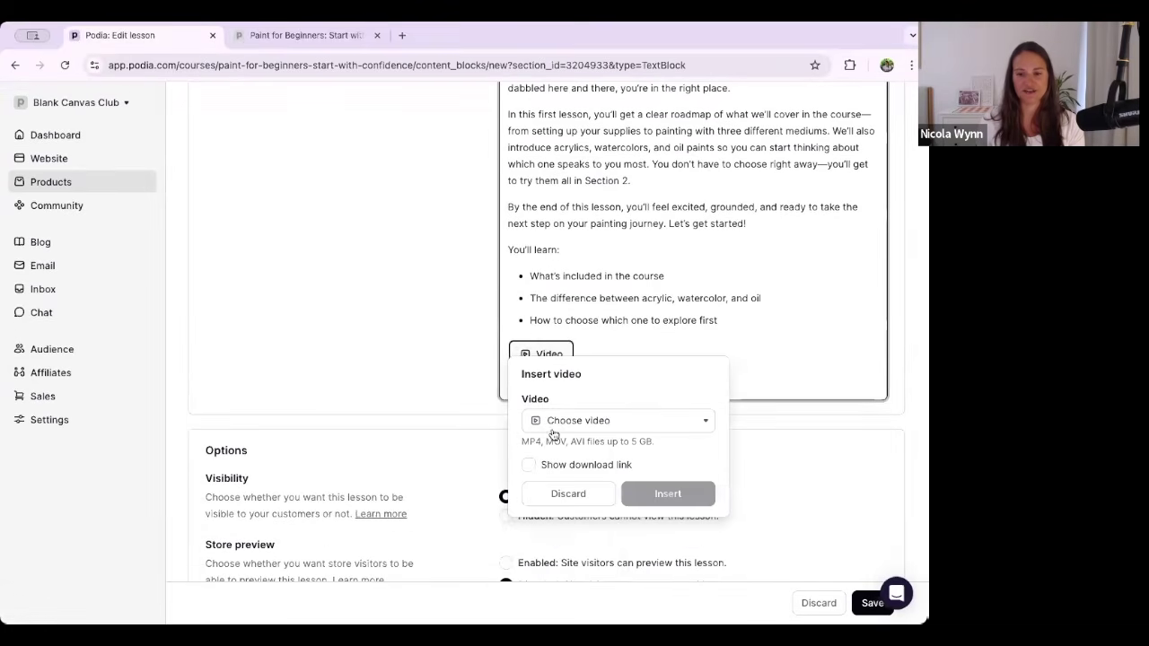
click(552, 428)
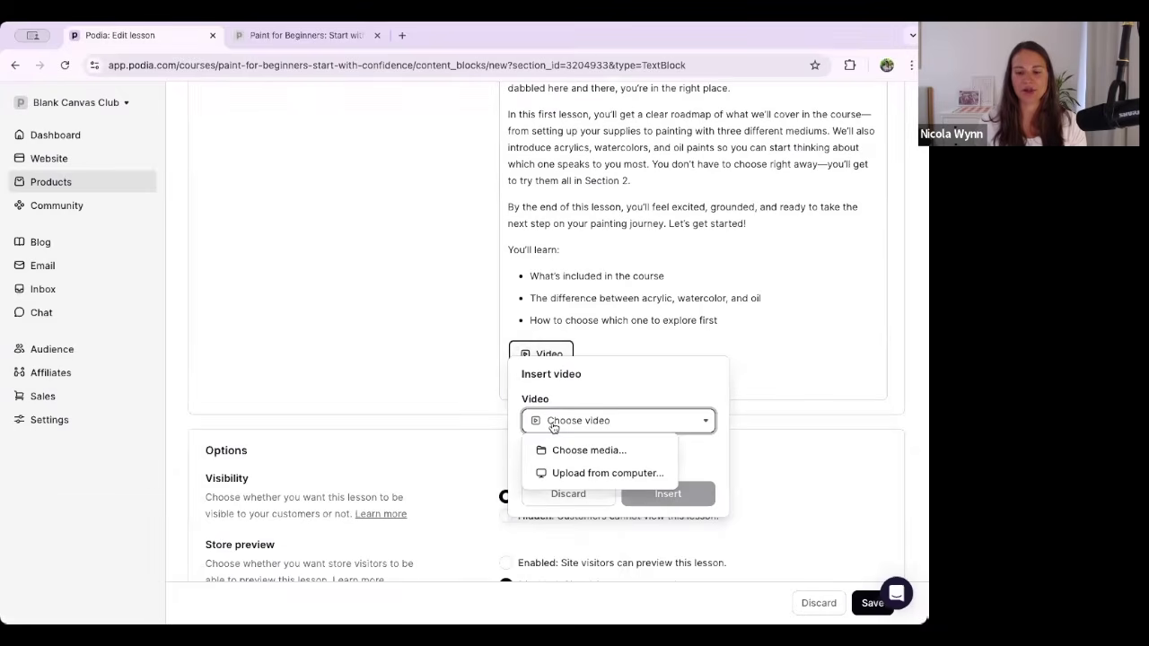
click(565, 472)
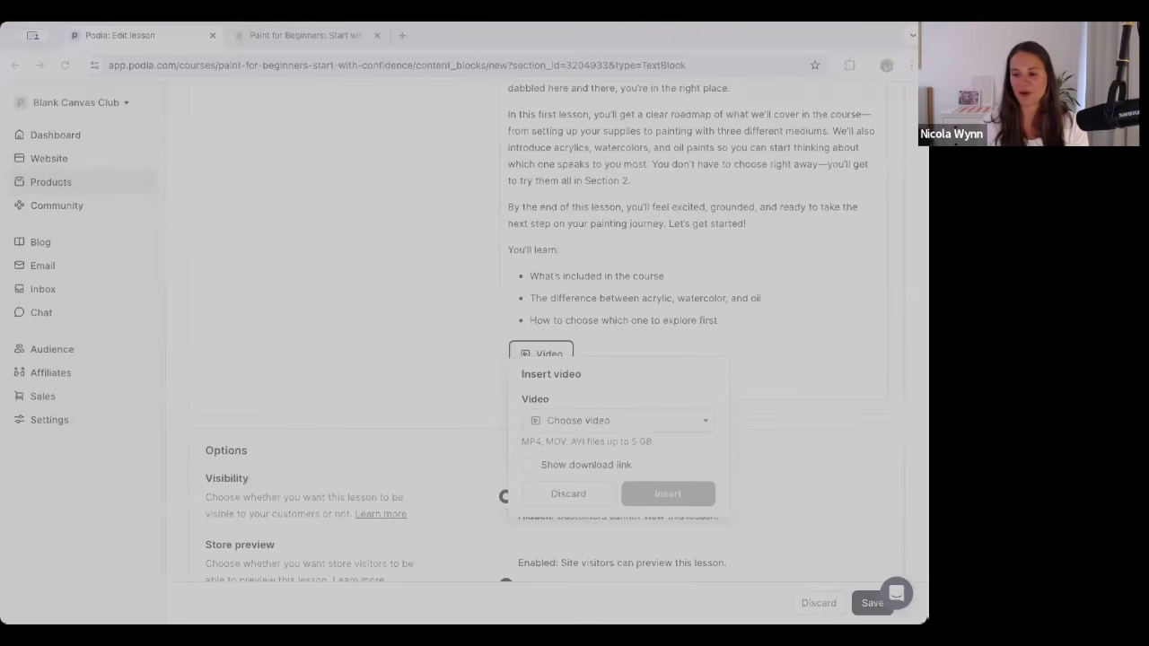
key(Return)
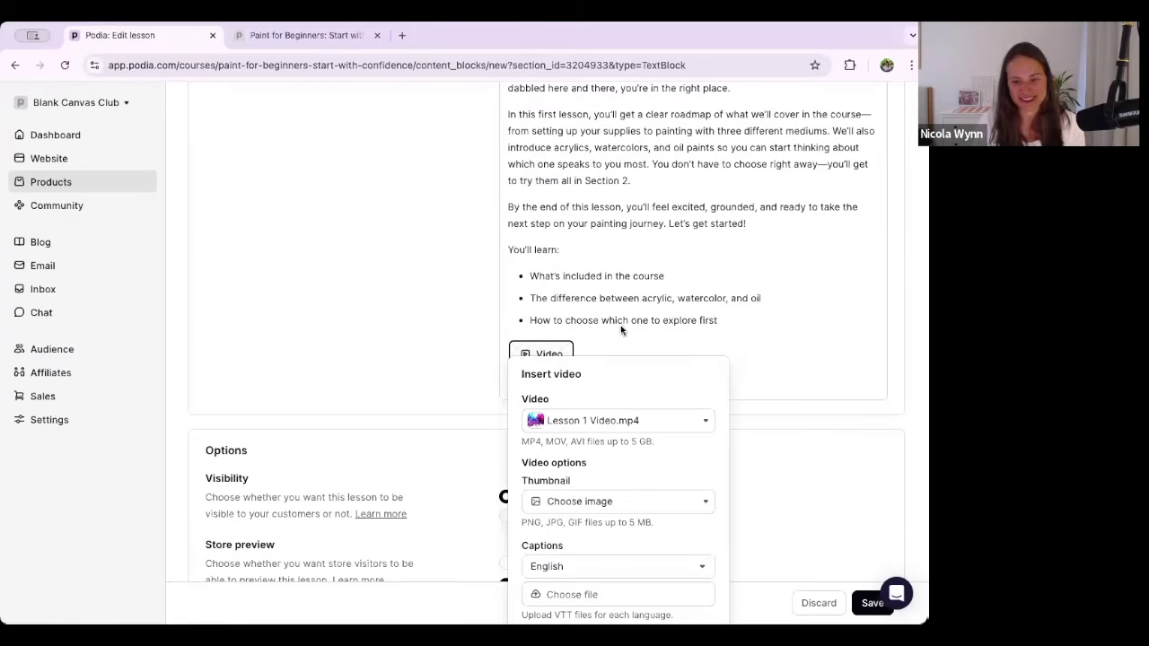
Upload Lesson 1.png from the computer as the video's thumbnail.
click(582, 504)
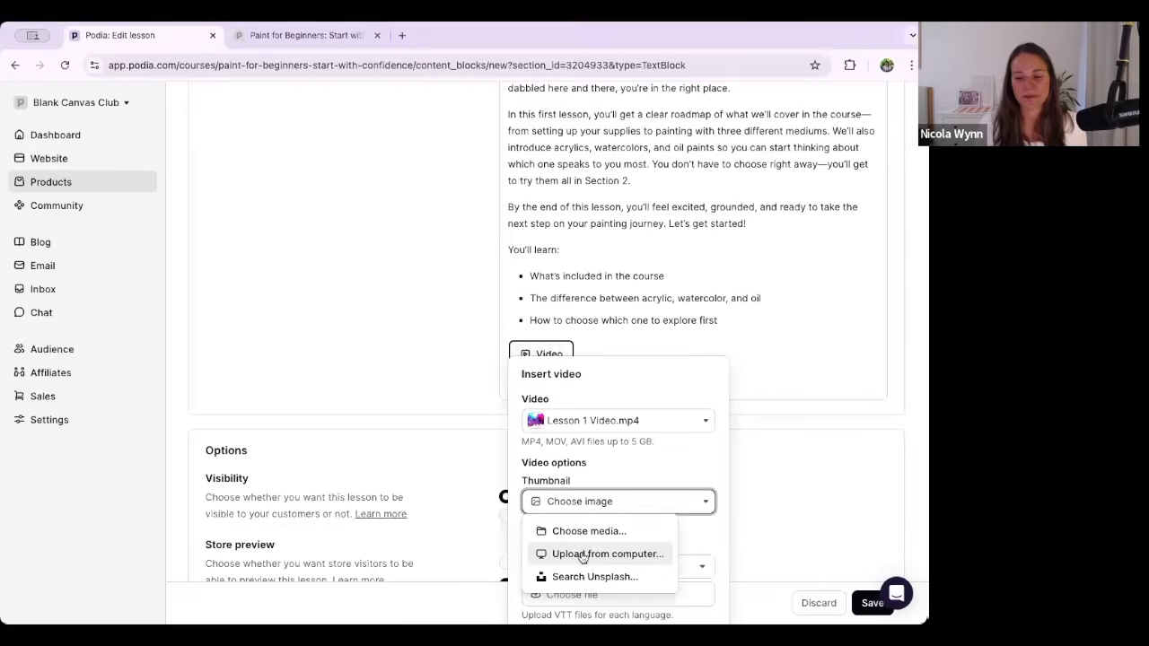
click(584, 553)
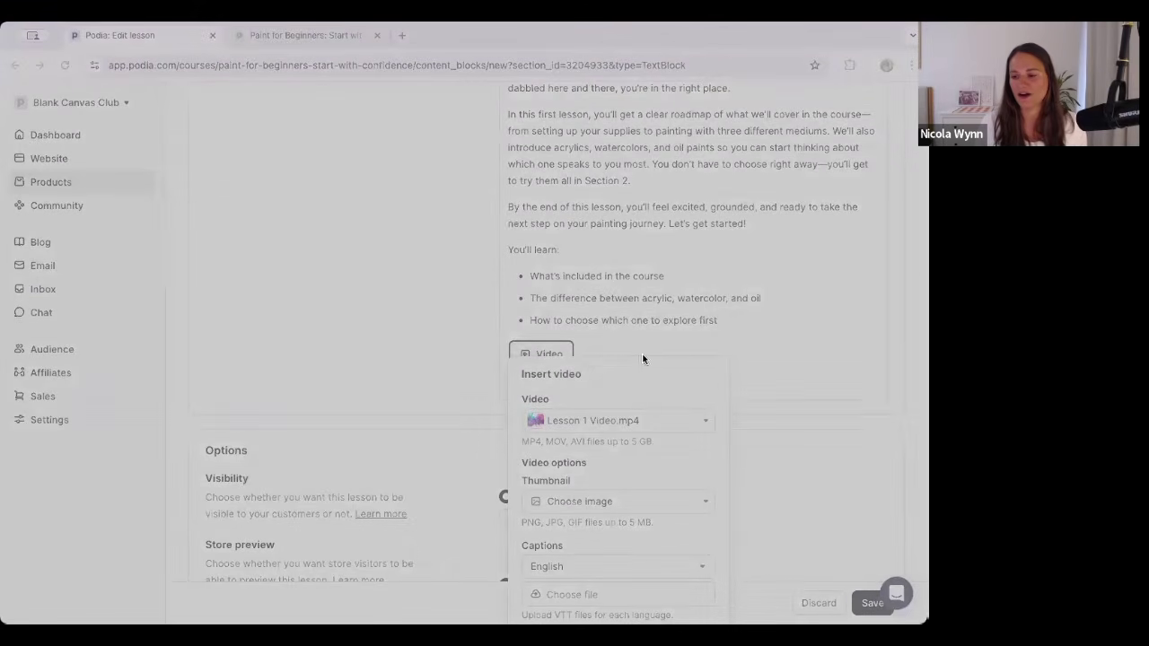
key(Return)
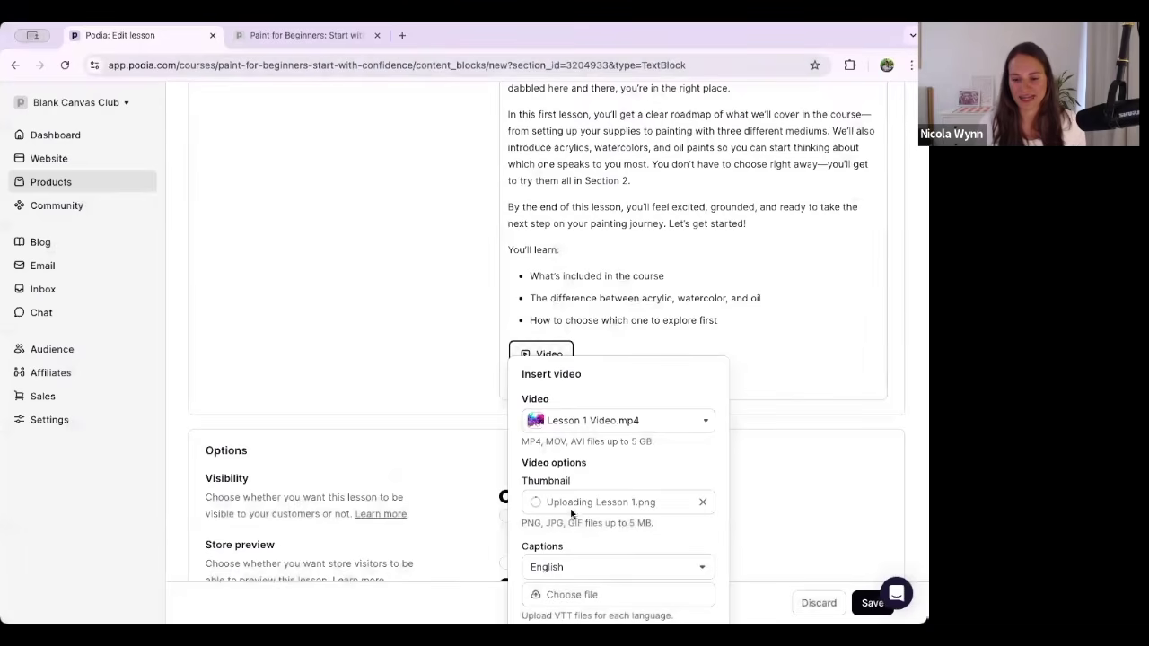
scroll(569, 512, down, 2)
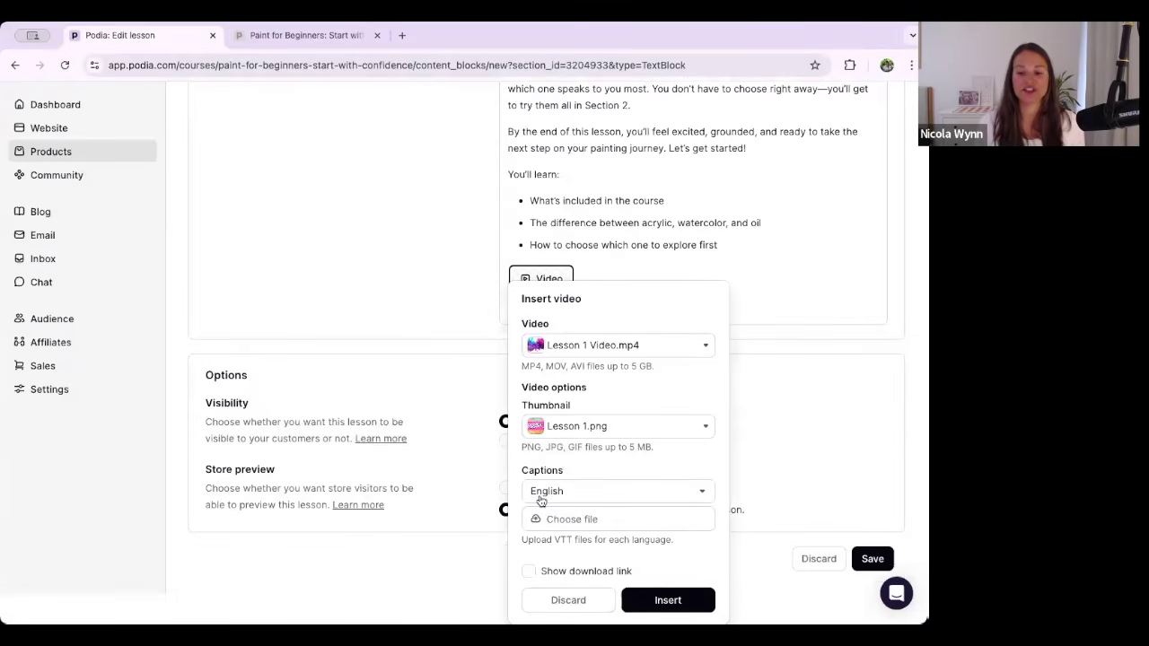
Examine the caption languages offered for the video, keeping English selected.
click(543, 493)
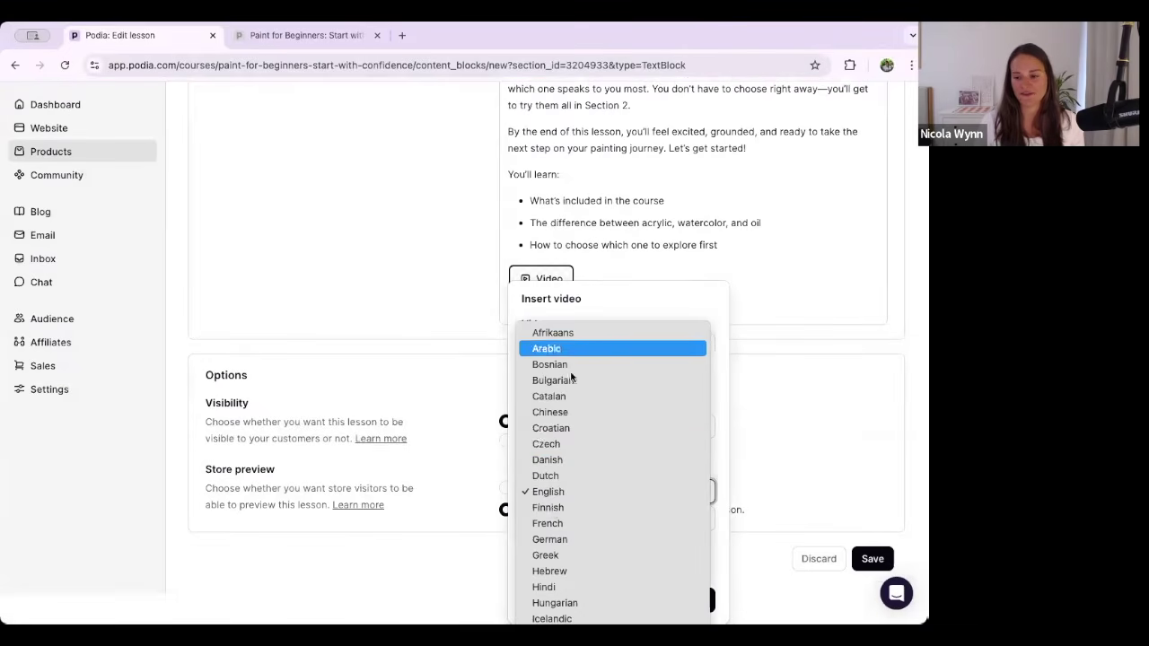
scroll(574, 507, down, 4)
click(551, 301)
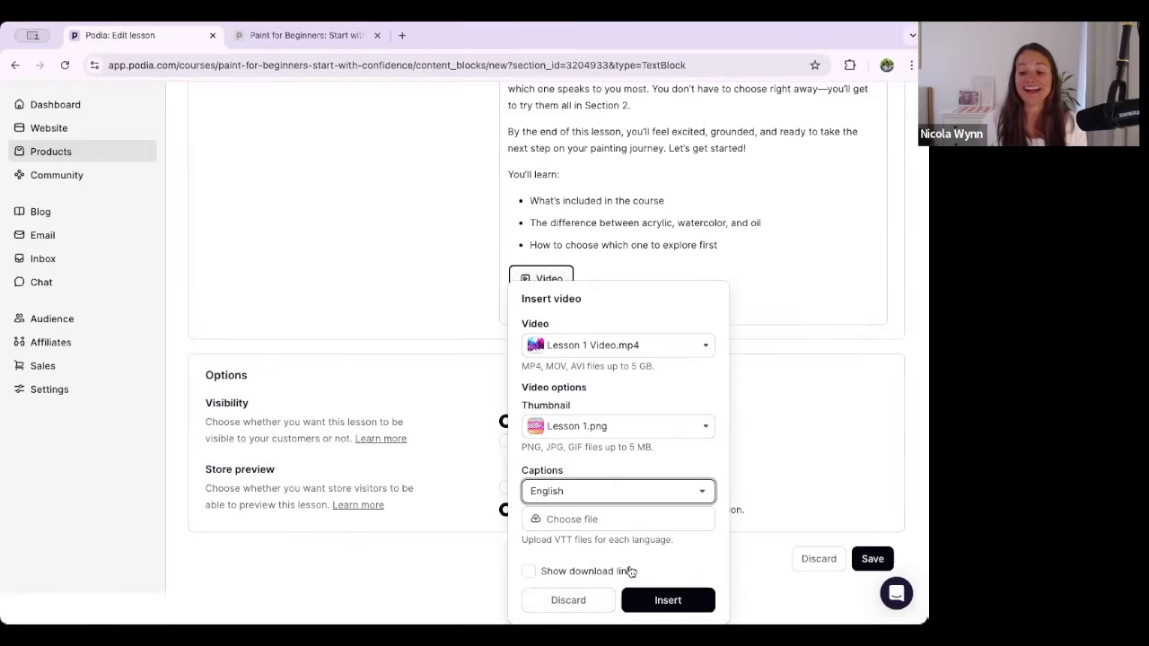
Try the video's download link option, turn it back off, and insert the video into the lesson.
drag(631, 570, 538, 577)
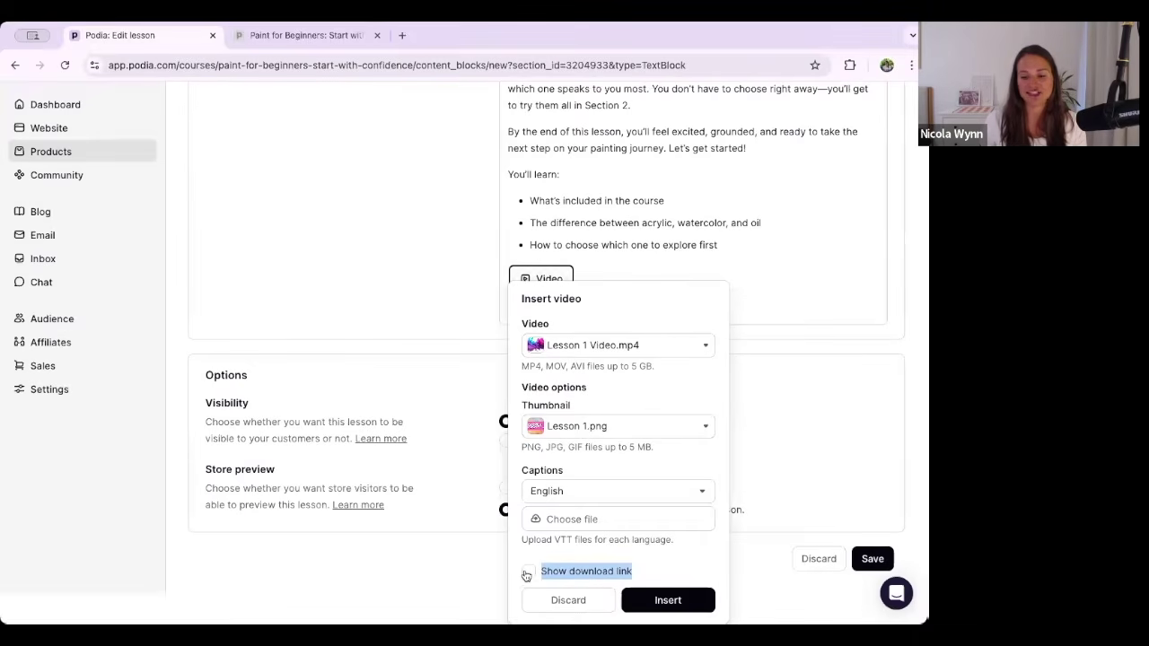
click(574, 573)
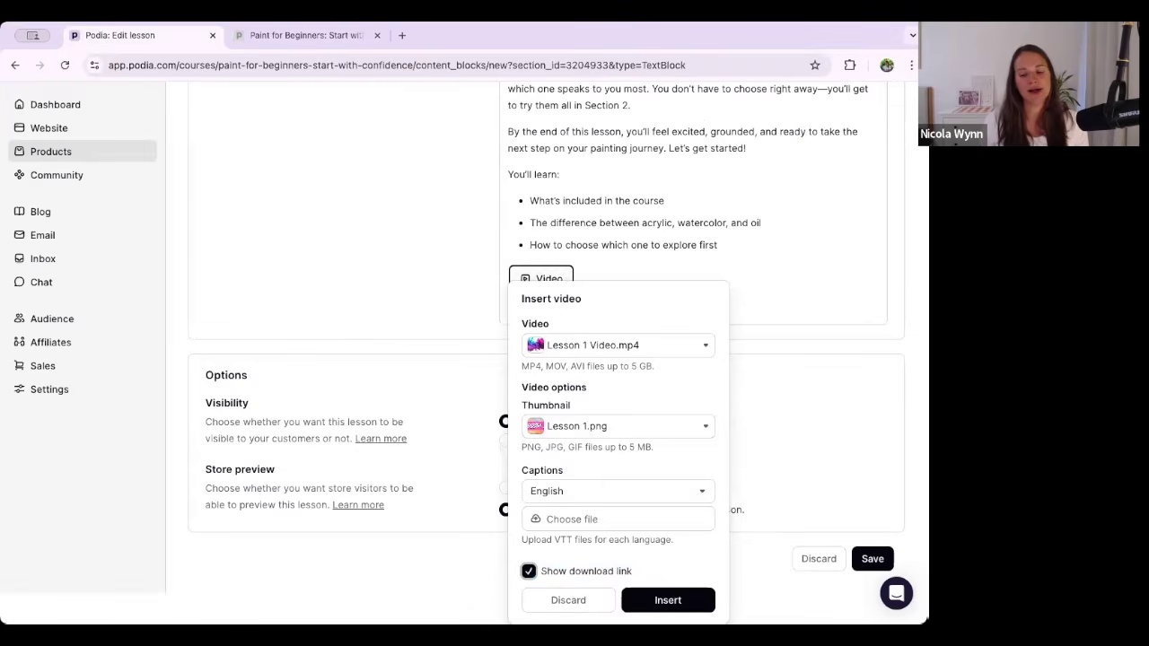
click(528, 572)
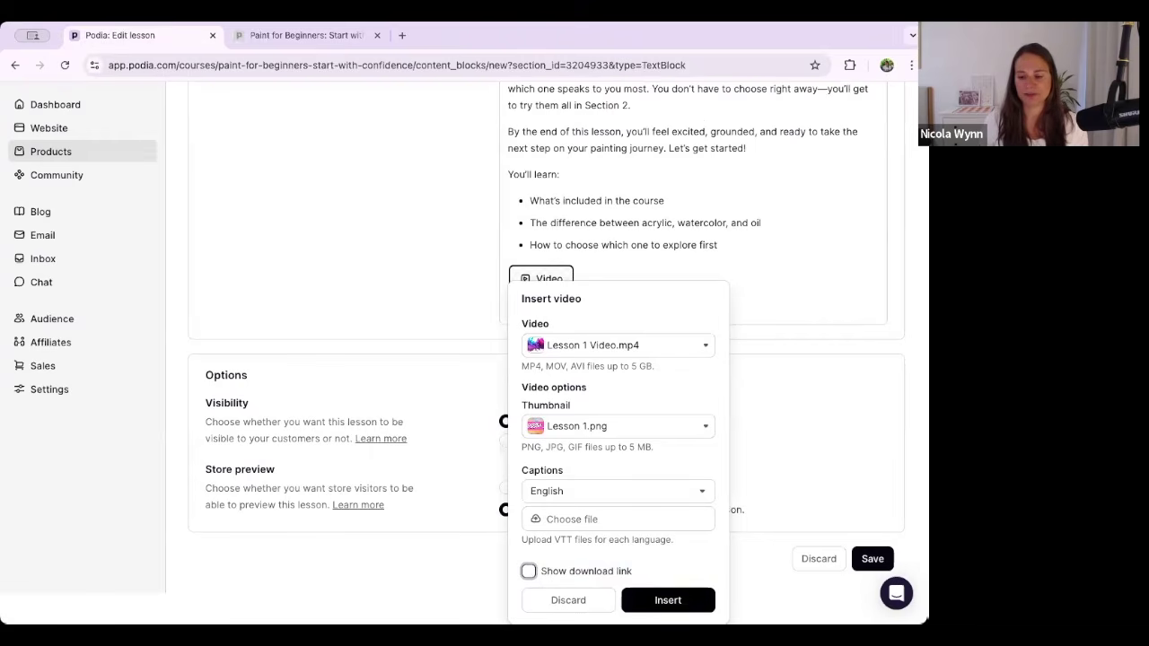
click(678, 600)
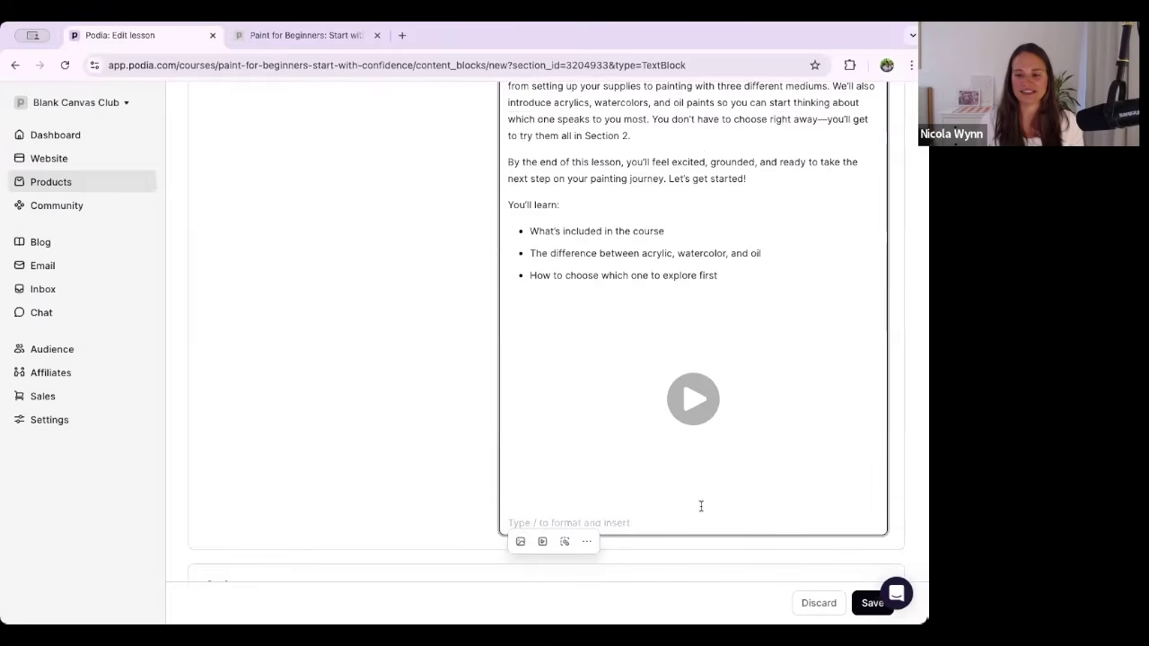
Enable the store preview so site visitors can preview Lesson 1, and save the lesson.
scroll(702, 508, down, 2)
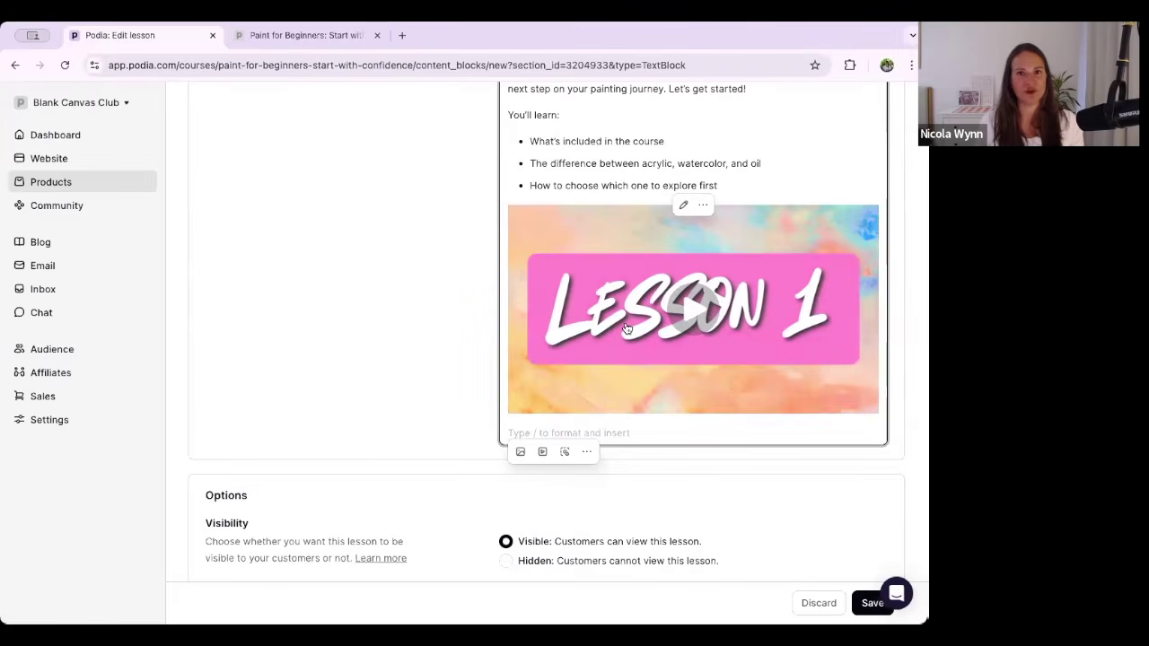
scroll(421, 514, down, 1)
scroll(421, 513, down, 1)
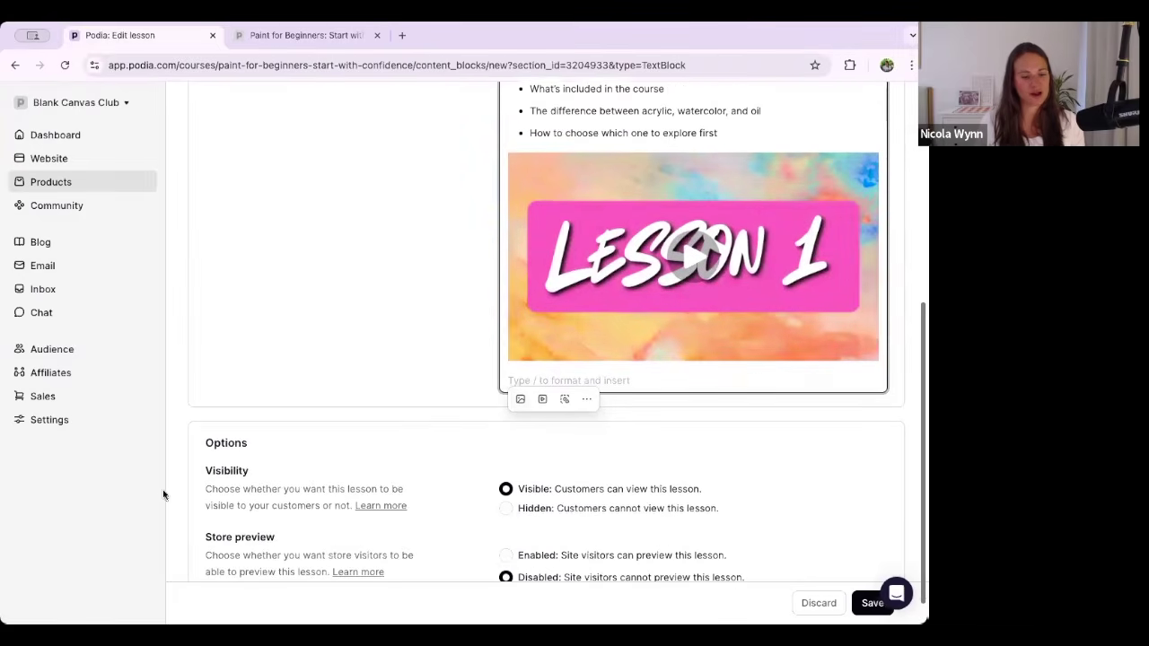
scroll(541, 467, down, 1)
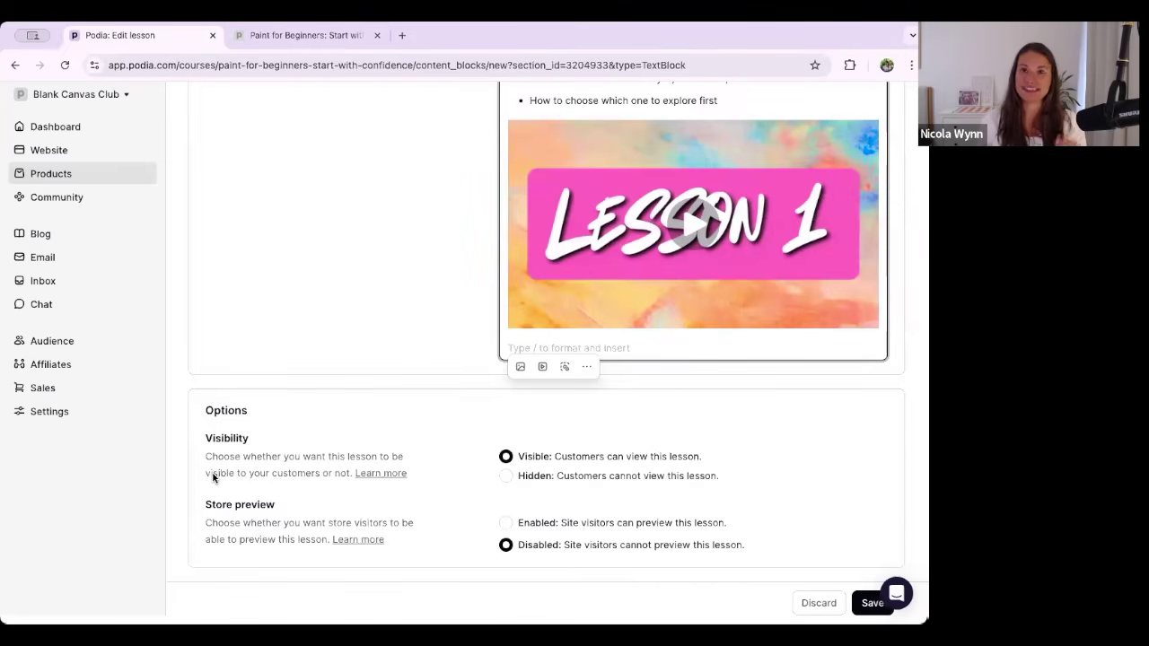
click(507, 525)
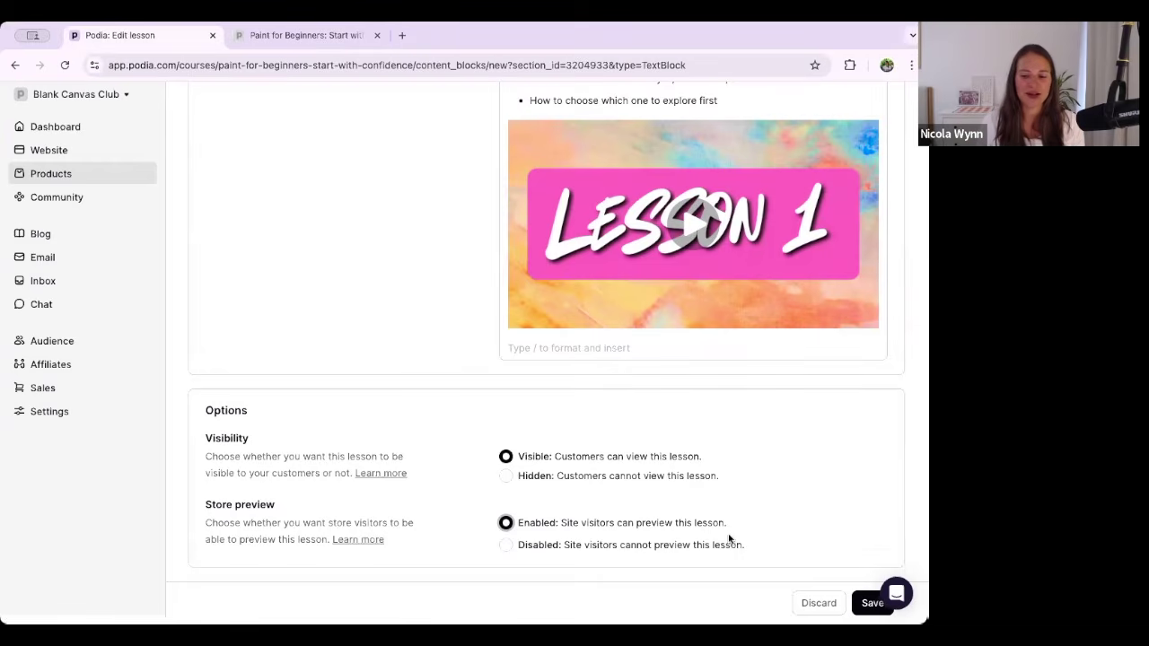
click(865, 603)
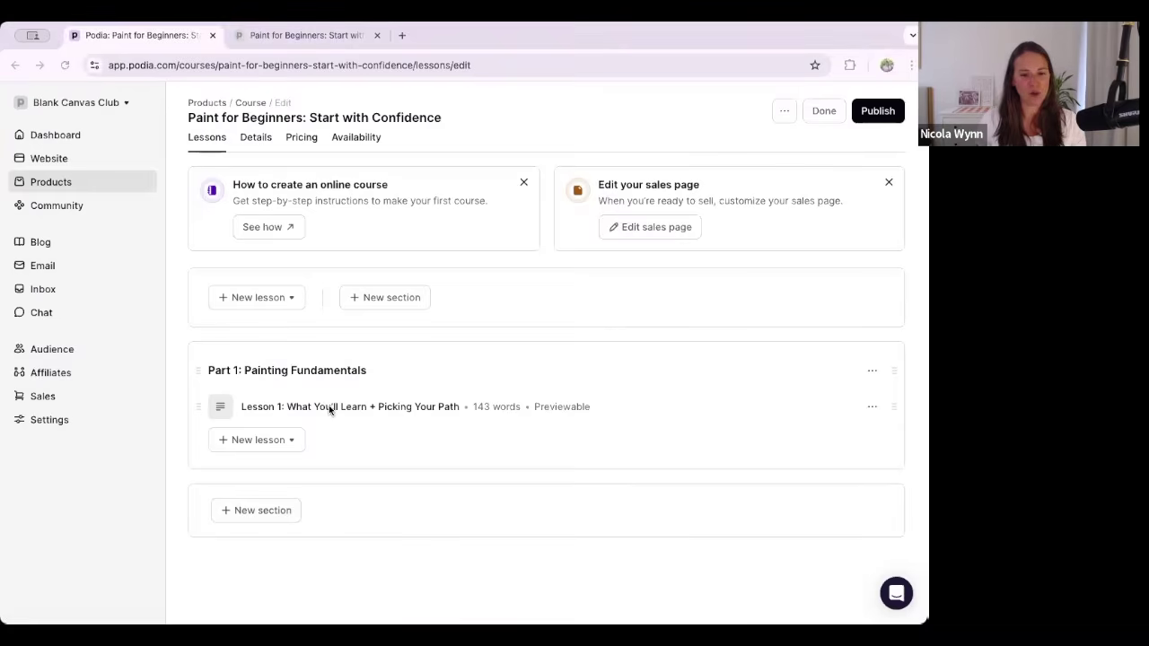
Add a text lesson to Part 1: Painting Fundamentals titled "Lesson 2: What You'll Need".
click(265, 447)
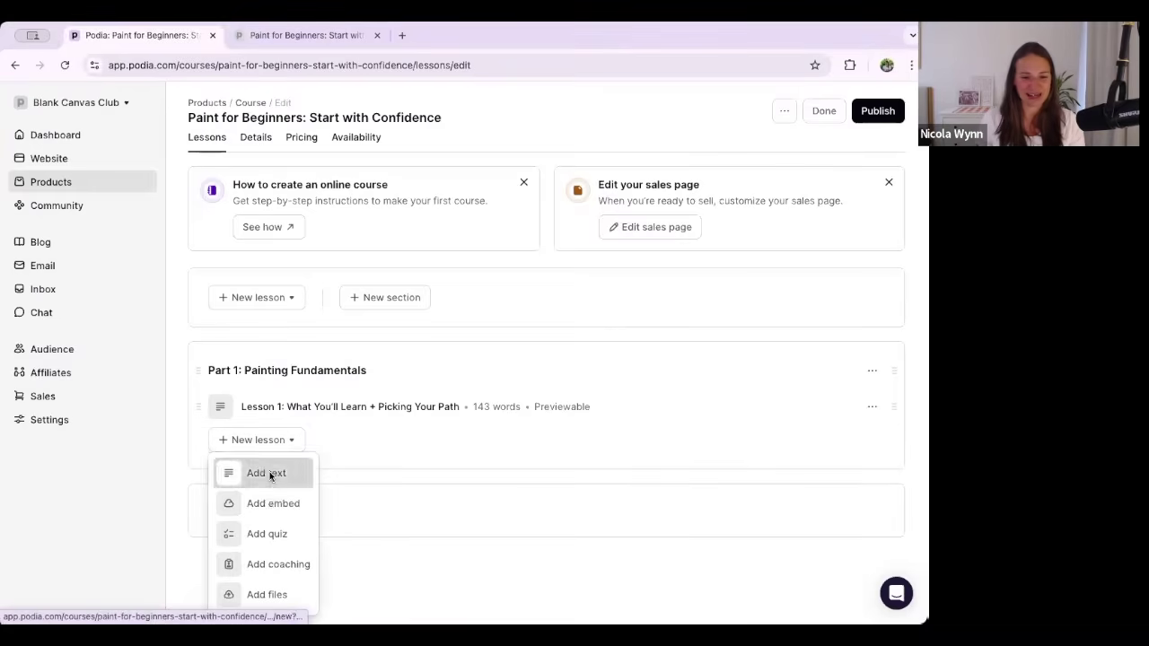
click(269, 474)
text(Lesson 2: What You'll Need)
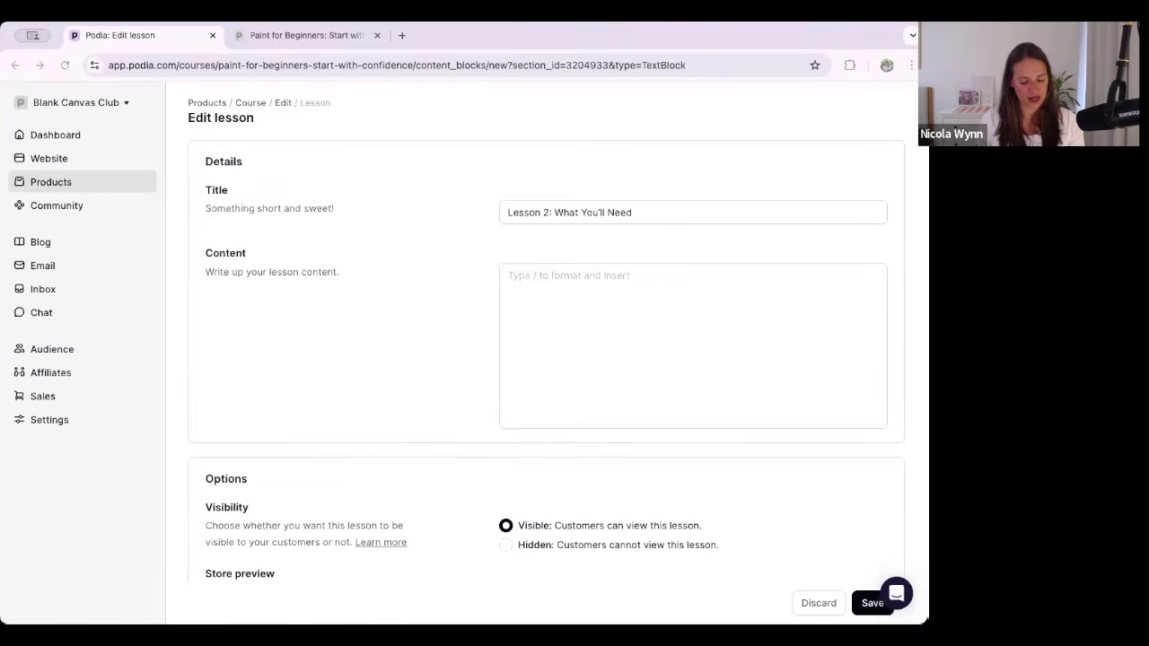
Fill the lesson content with the prepared materials text, from "Let's talk materials." through the tool lists for acrylics, watercolor and oil.
click(527, 298)
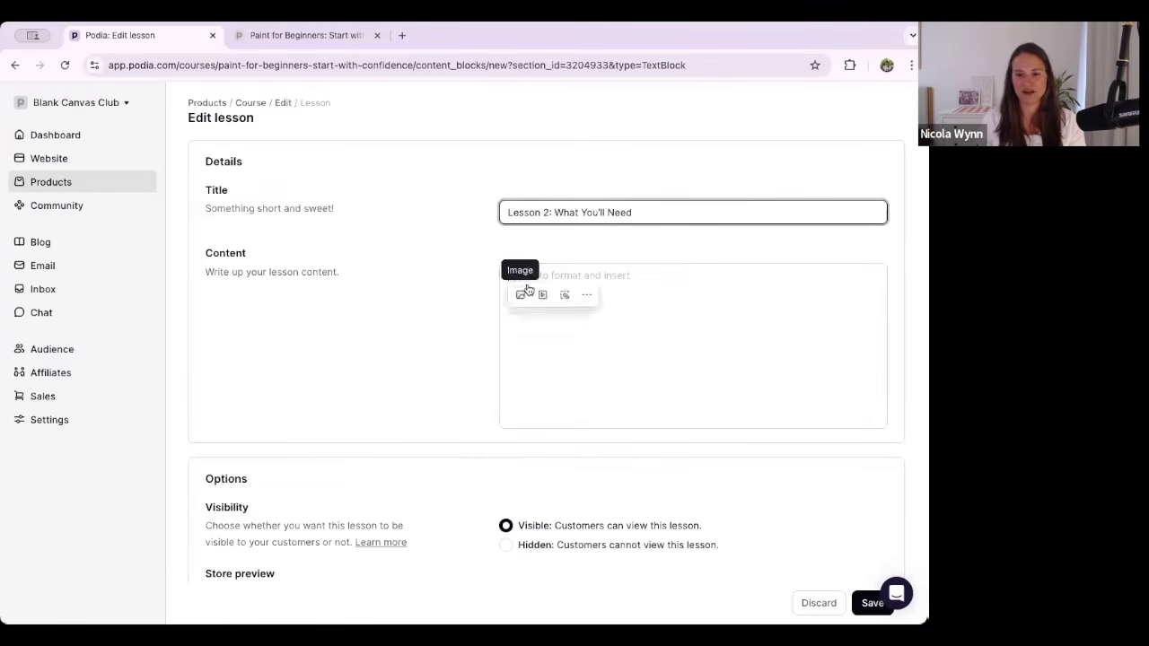
key(ctrl+v)
scroll(574, 341, down, 3)
scroll(592, 363, up, 3)
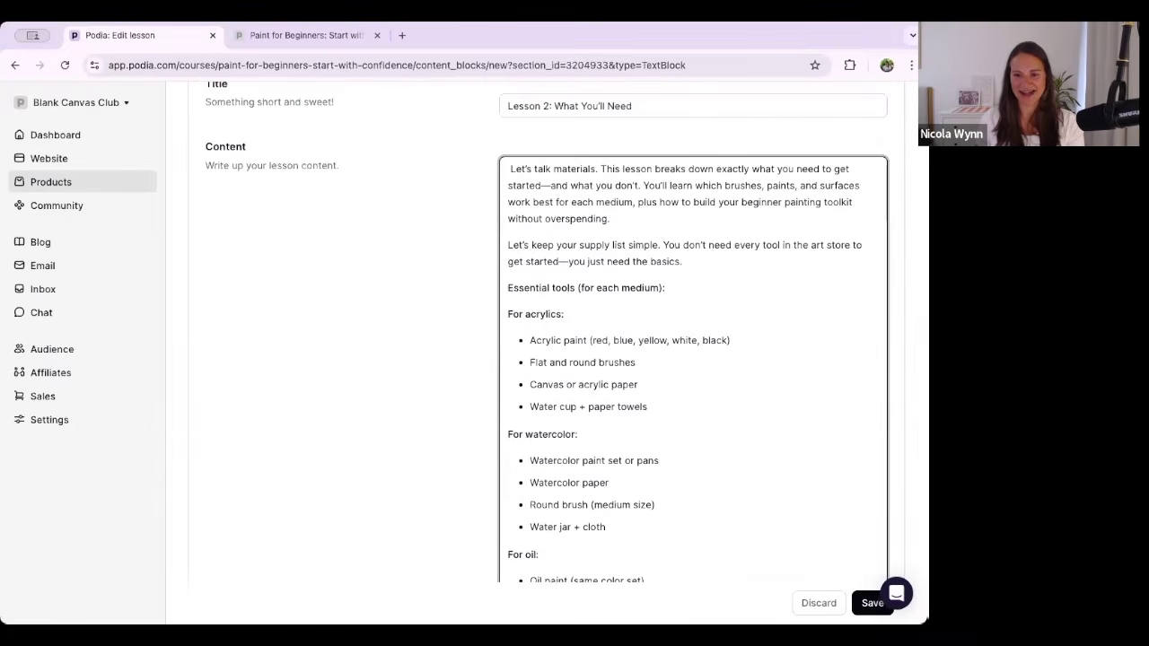
Search Unsplash for "painting supplies" and insert the photo of scattered paint tubes on a new line below the opening paragraph.
key(Return)
text(/)
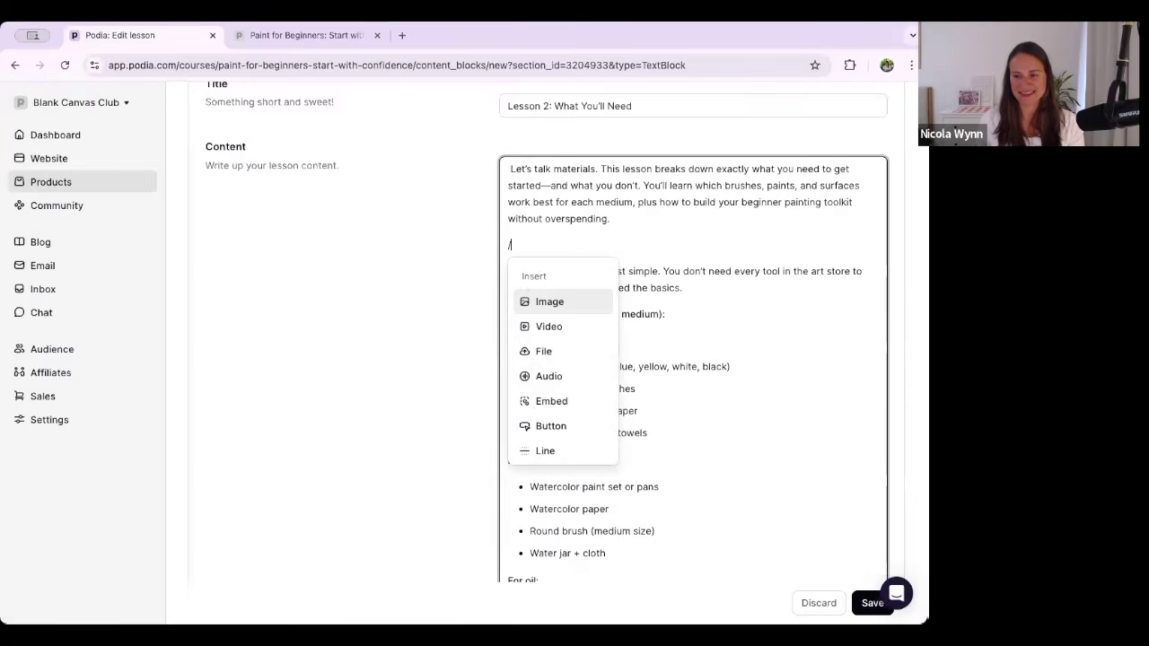
click(549, 304)
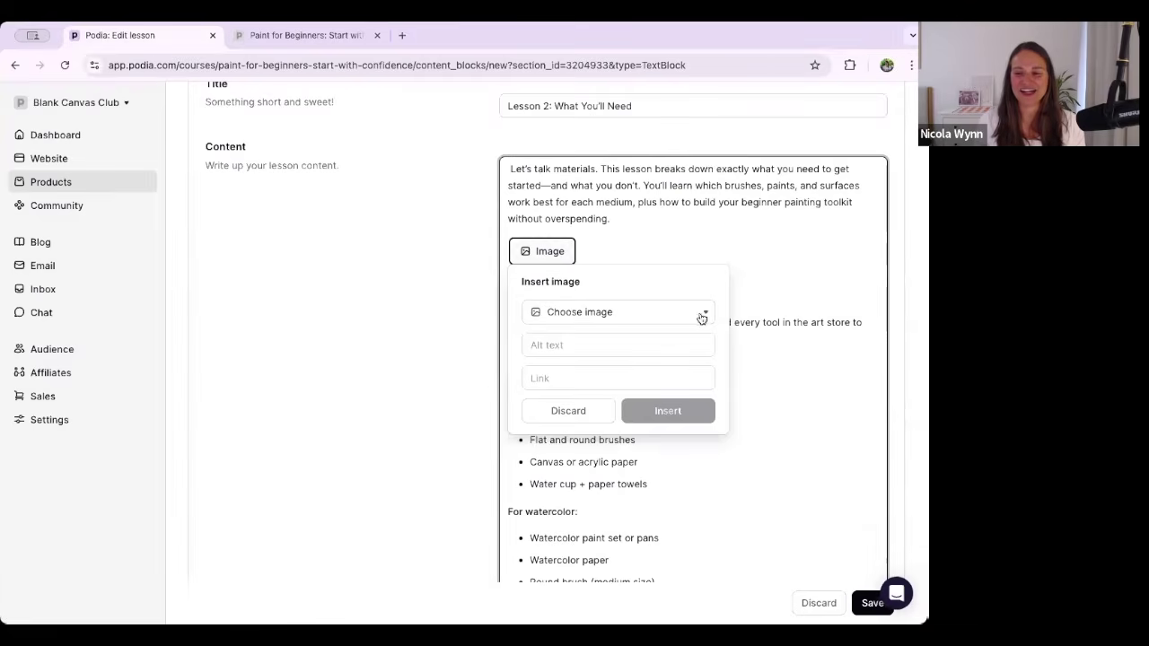
click(584, 320)
click(567, 384)
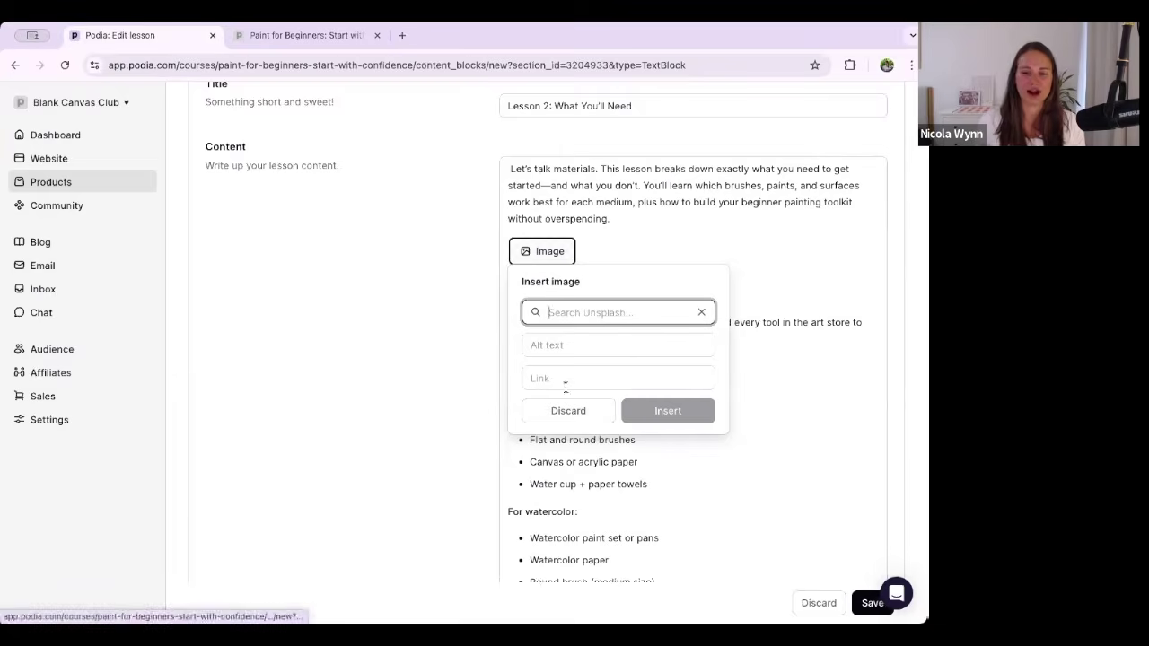
text(painting supp)
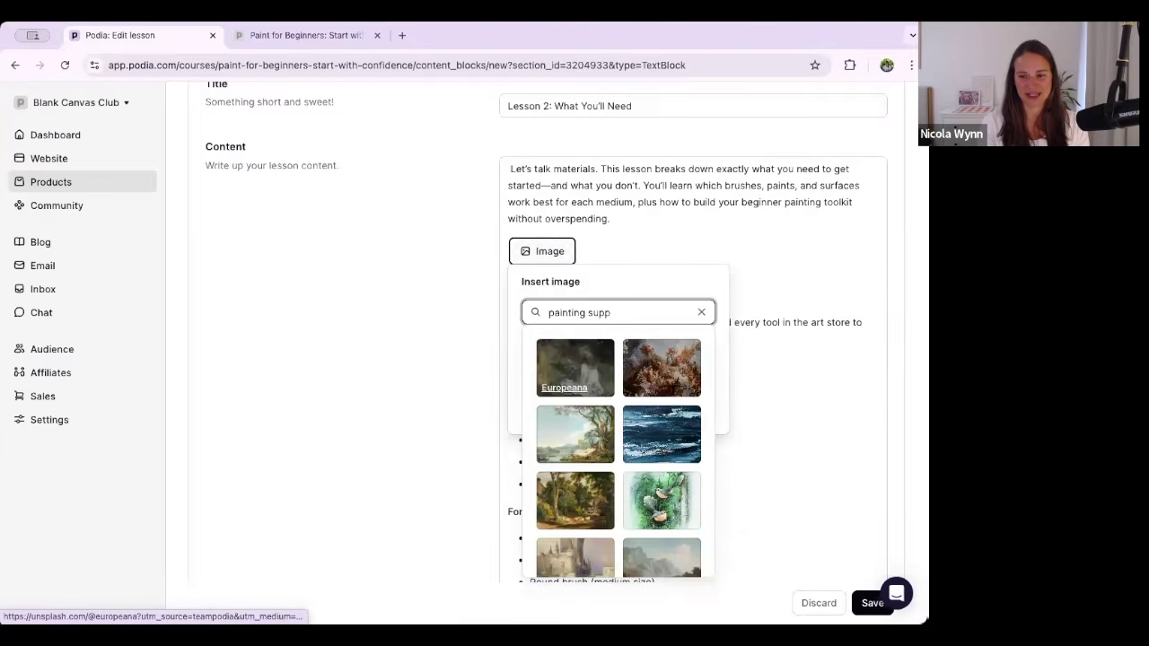
text(lies)
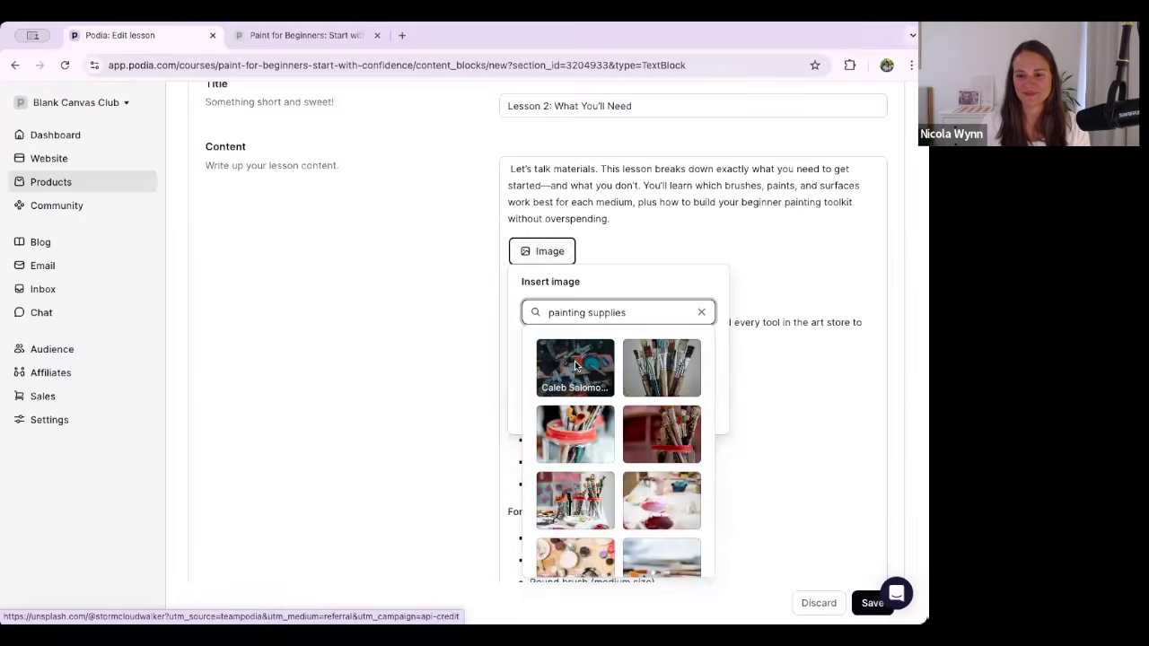
click(574, 365)
click(641, 411)
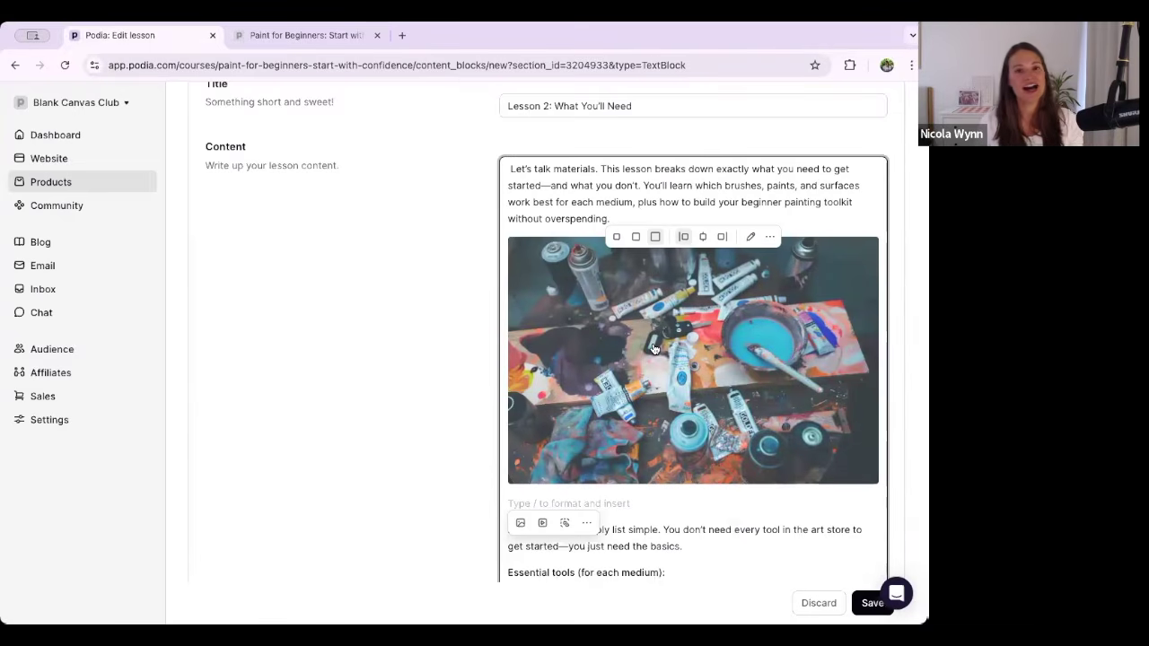
Center the painting supplies photo in the lesson and review the supply lists below it.
click(701, 238)
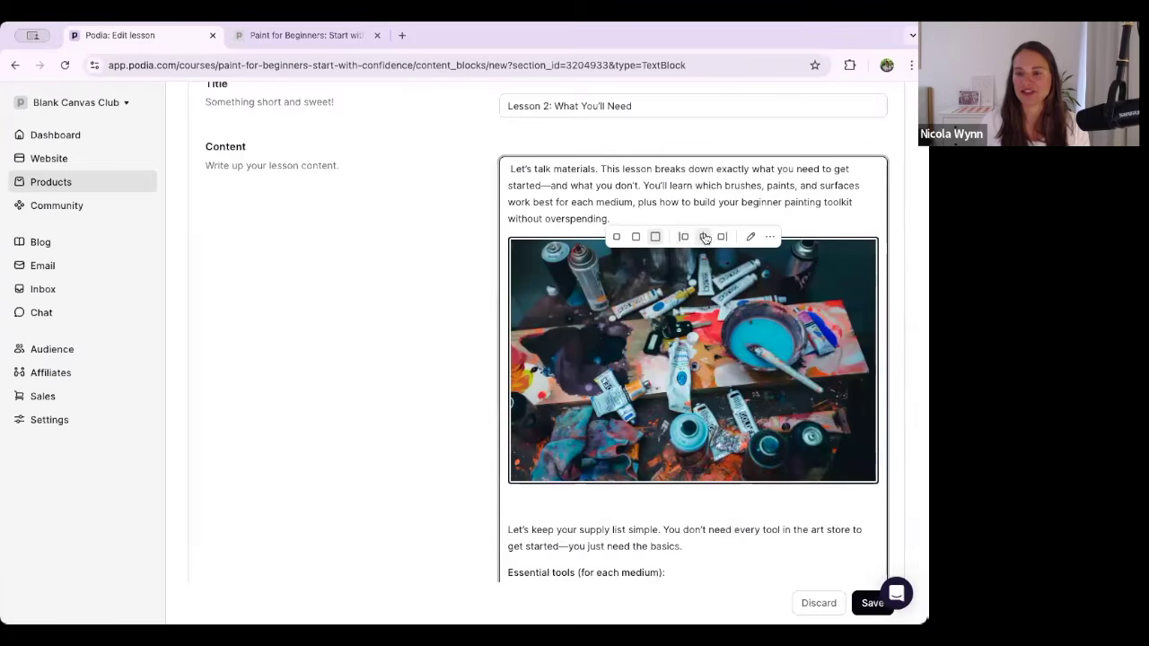
click(704, 238)
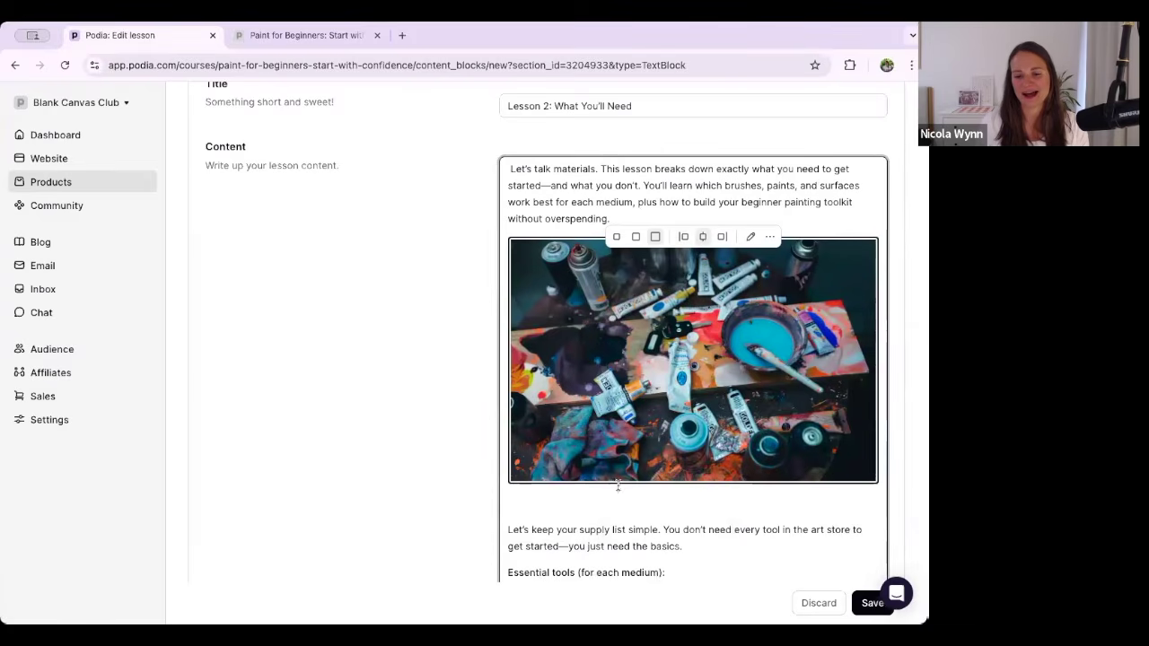
scroll(617, 486, down, 1)
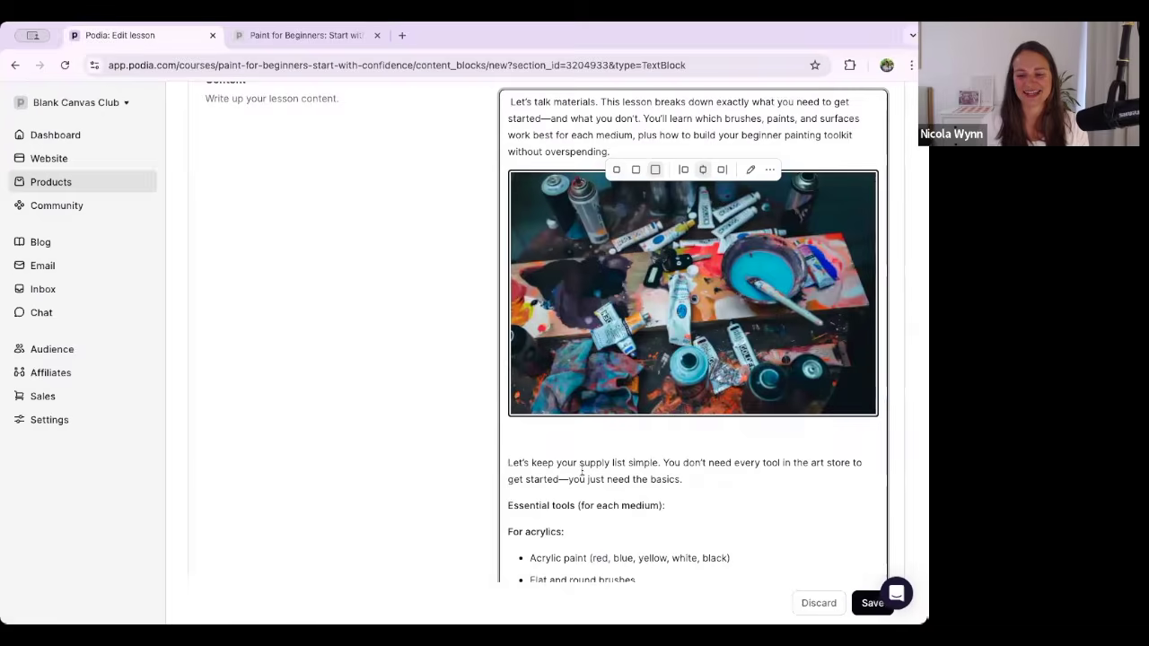
scroll(583, 470, down, 5)
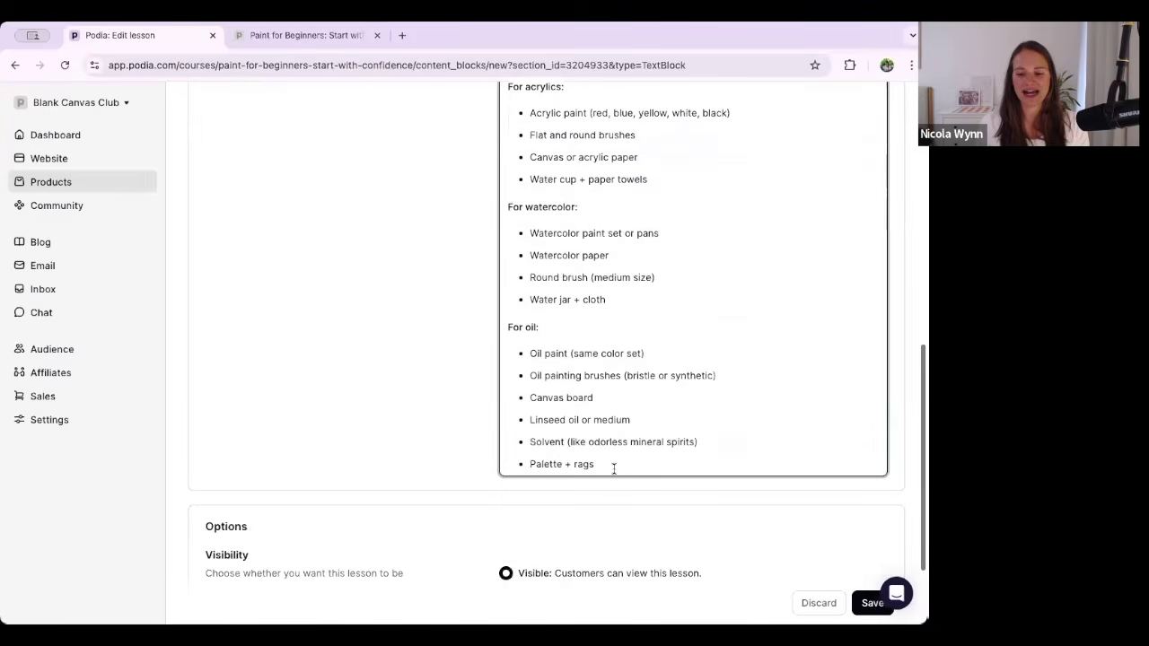
scroll(575, 346, up, 2)
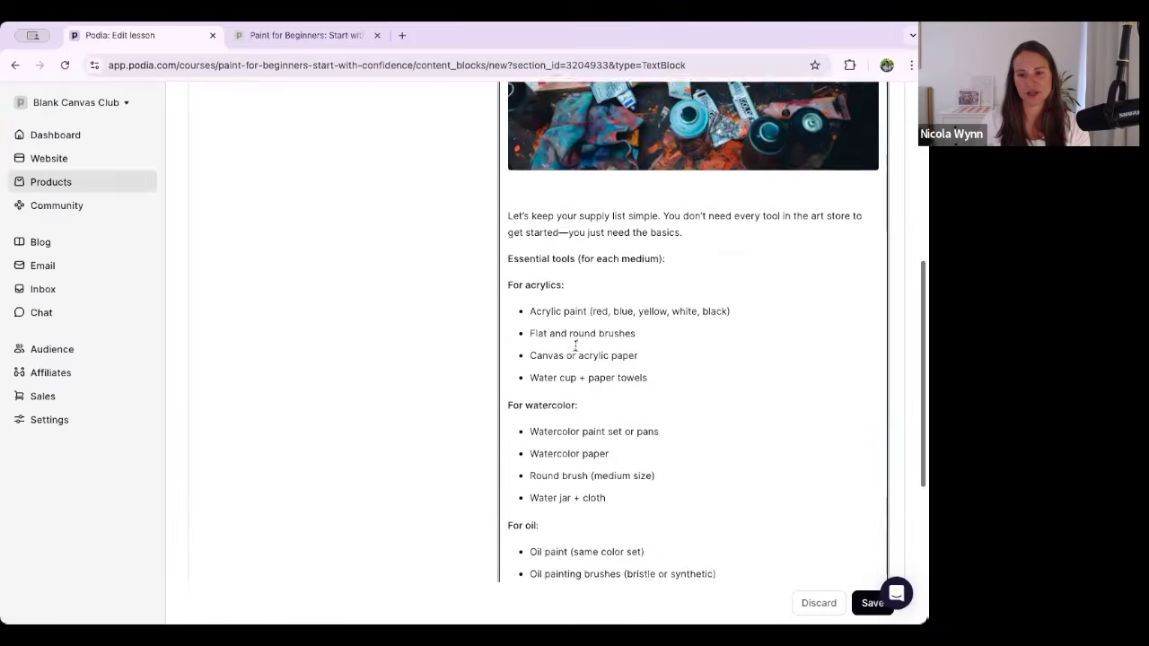
Start a file attachment on a new line below the oil supplies list and upload Lesson 2 Checklist.pdf from the computer.
scroll(576, 345, up, 1)
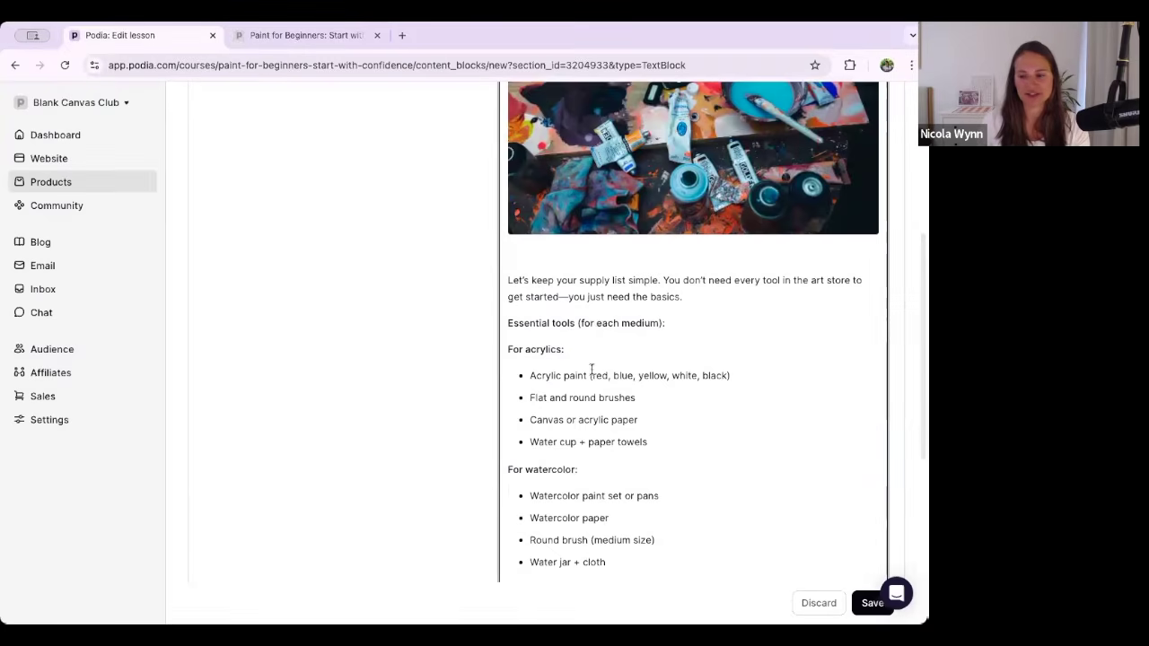
scroll(592, 370, down, 3)
key(Return)
key(Return)
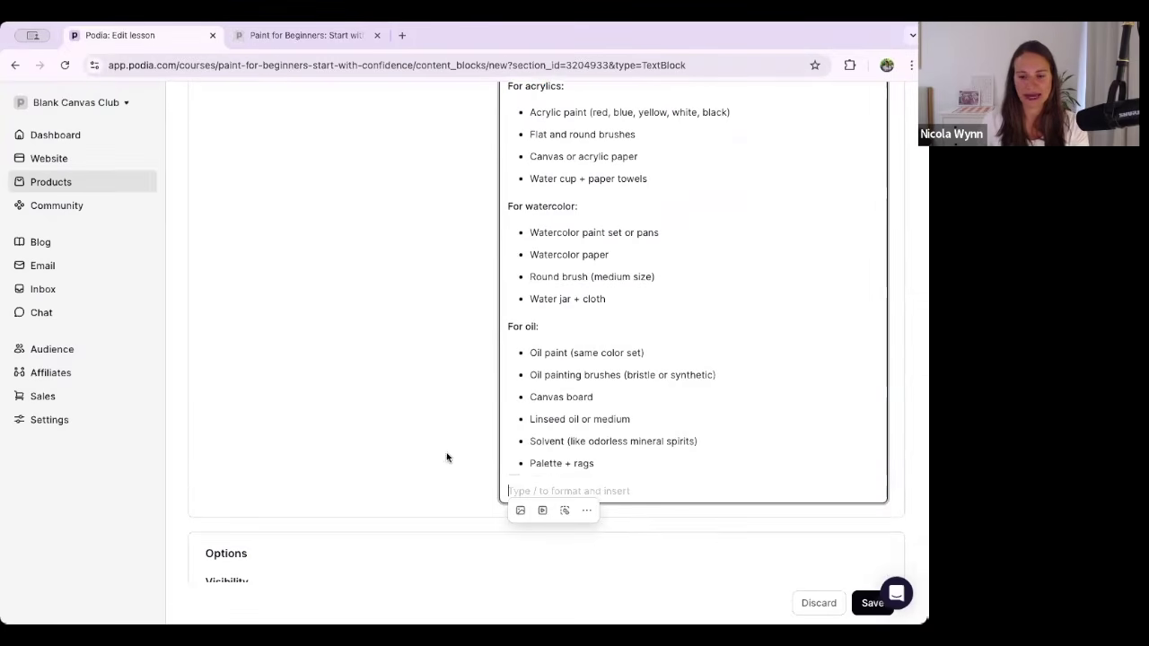
text(/)
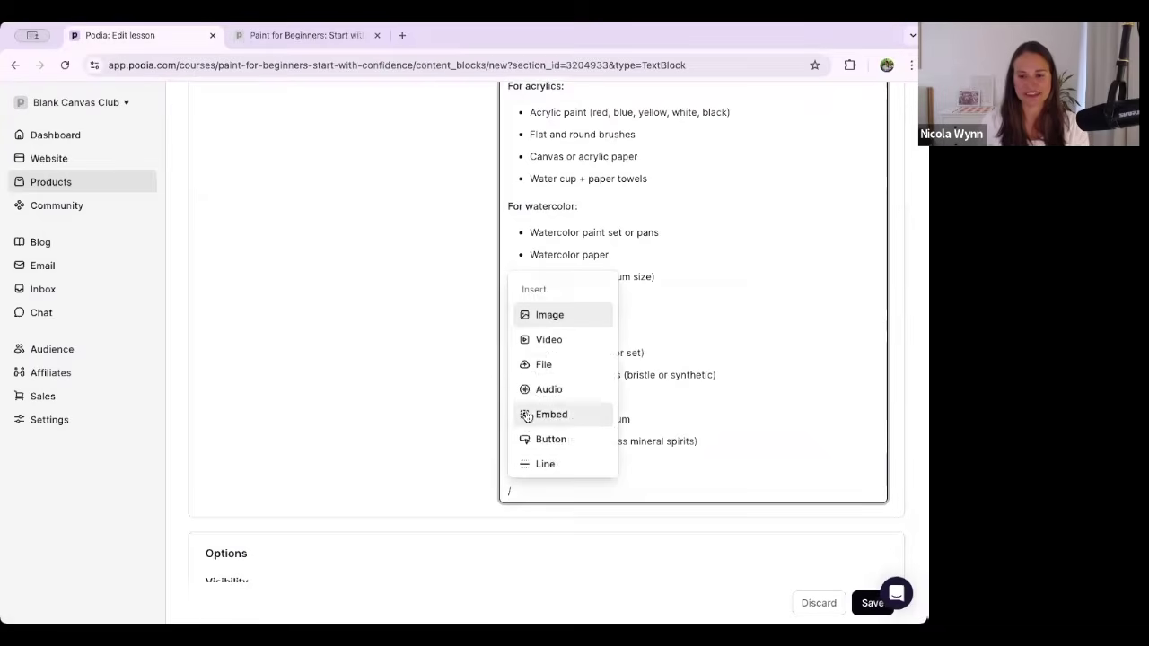
click(544, 366)
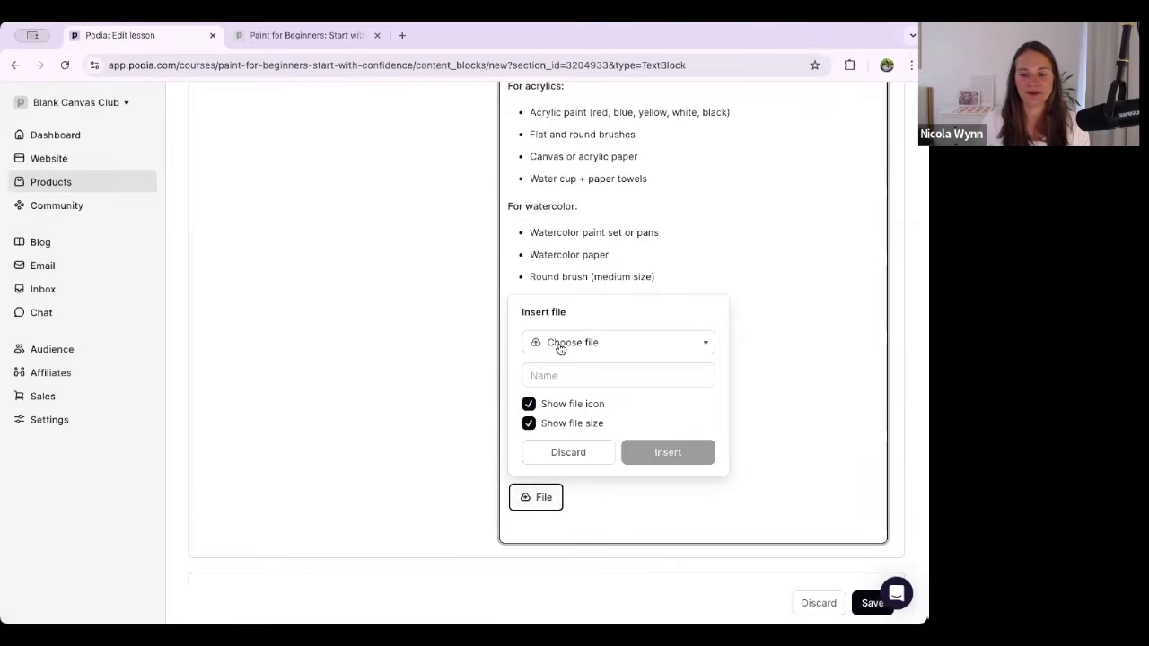
click(560, 348)
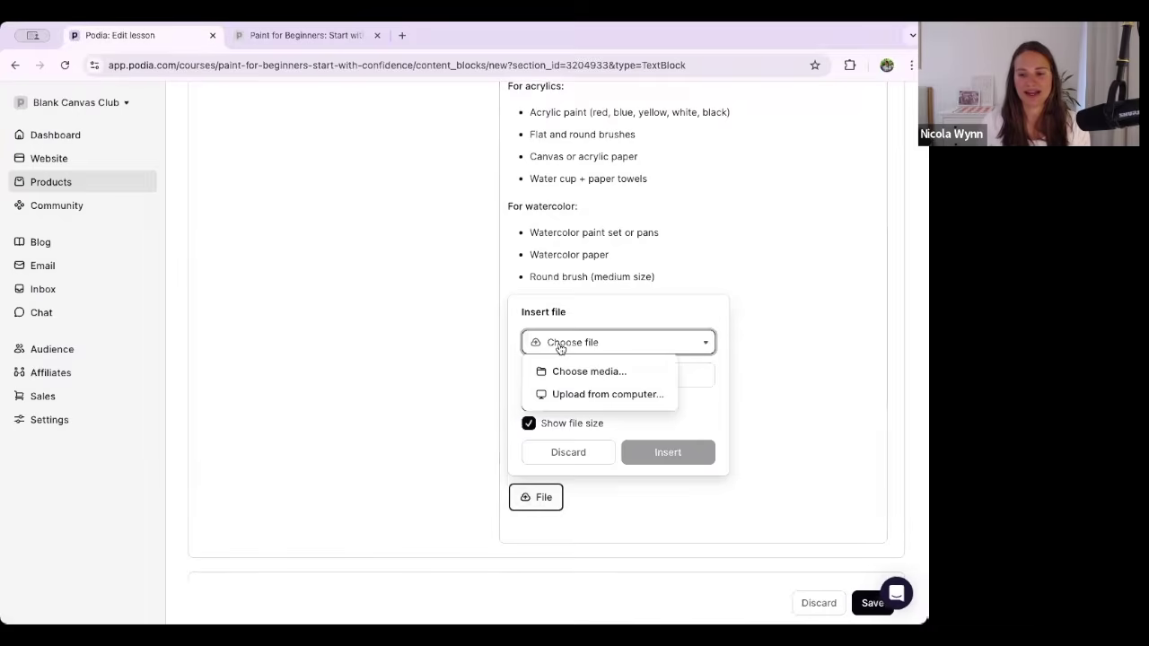
click(583, 395)
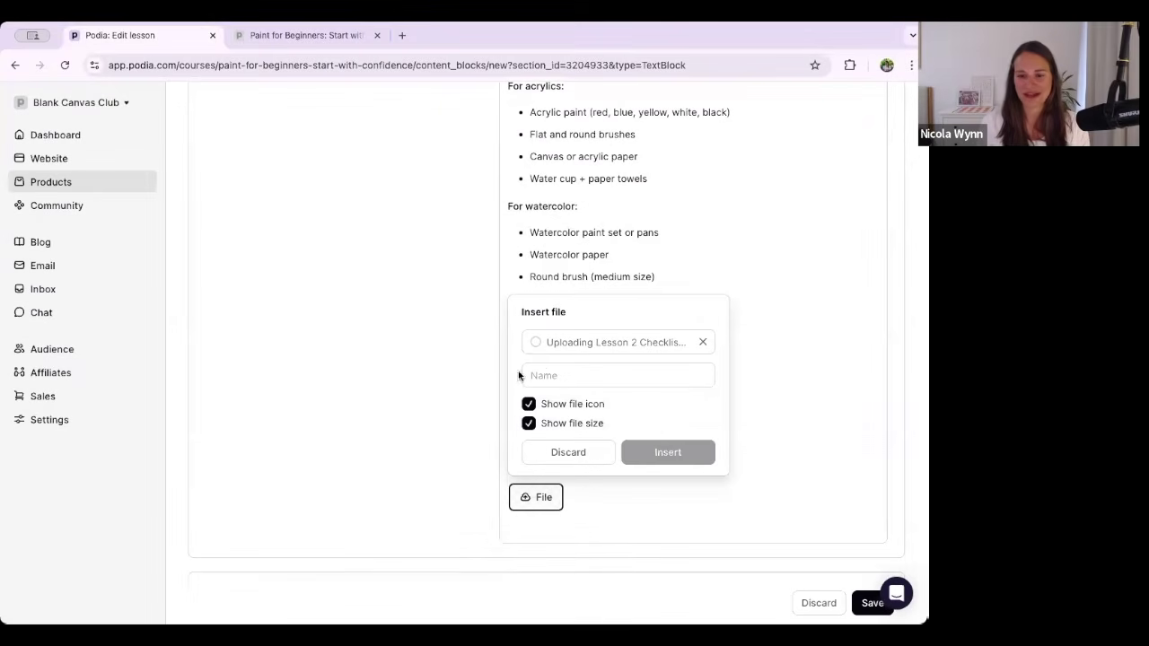
Name the attached file "Painting Supplies Checklist" and insert it into the lesson with its file icon and size shown.
click(538, 374)
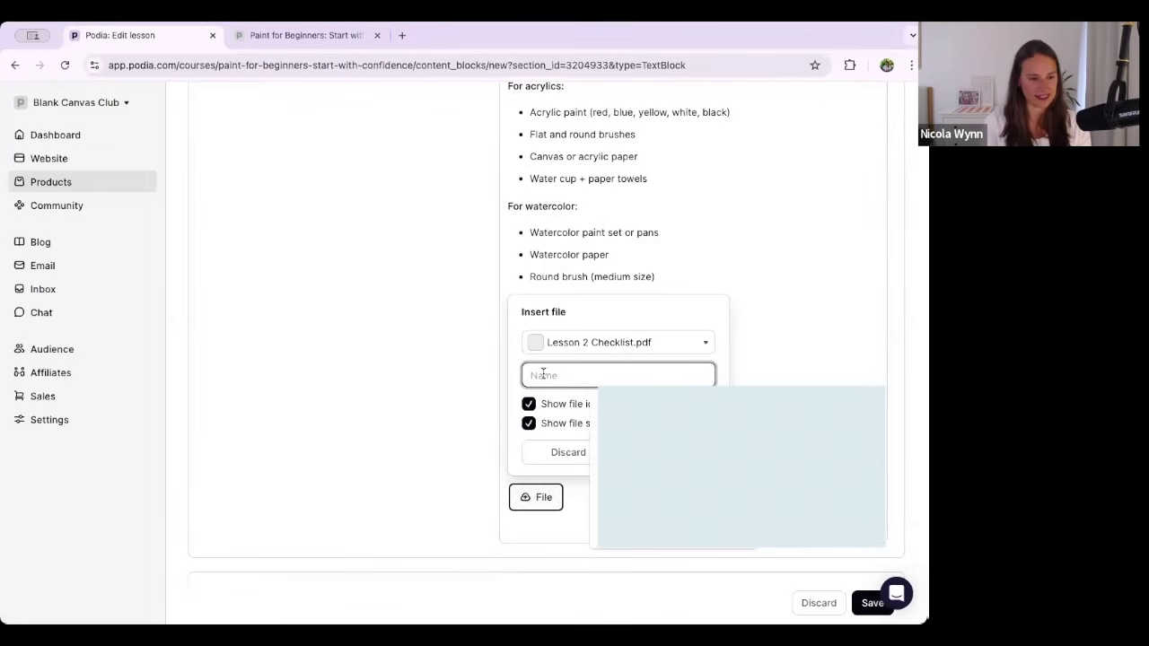
text(Painting Supli)
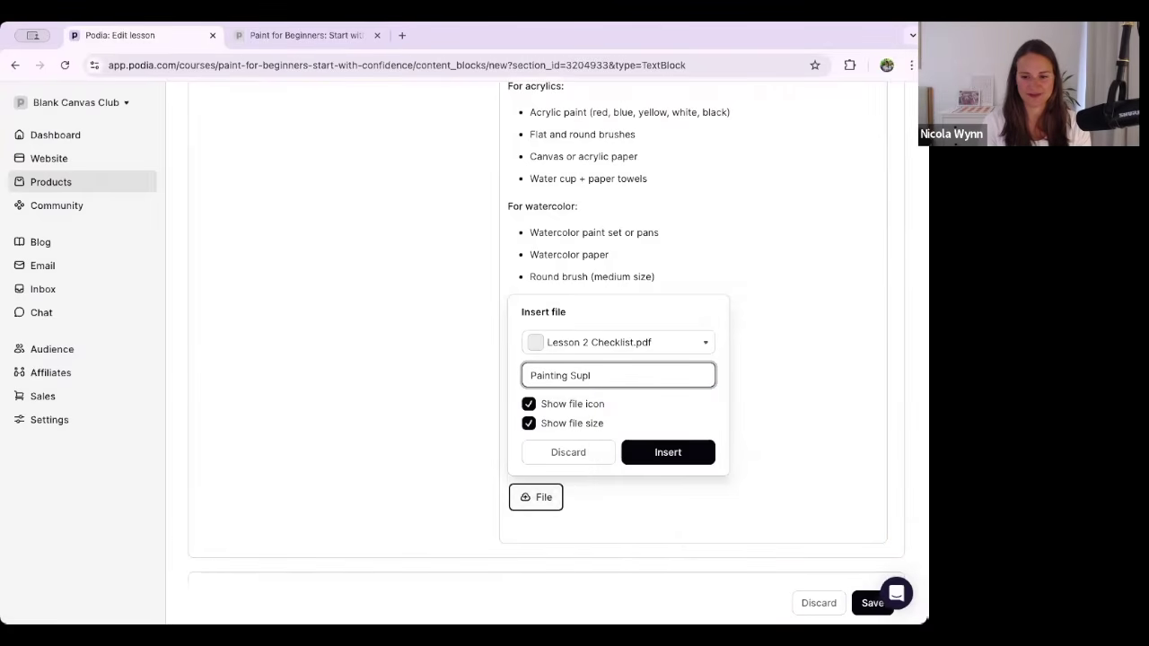
key(BackSpace)
text(plies Check)
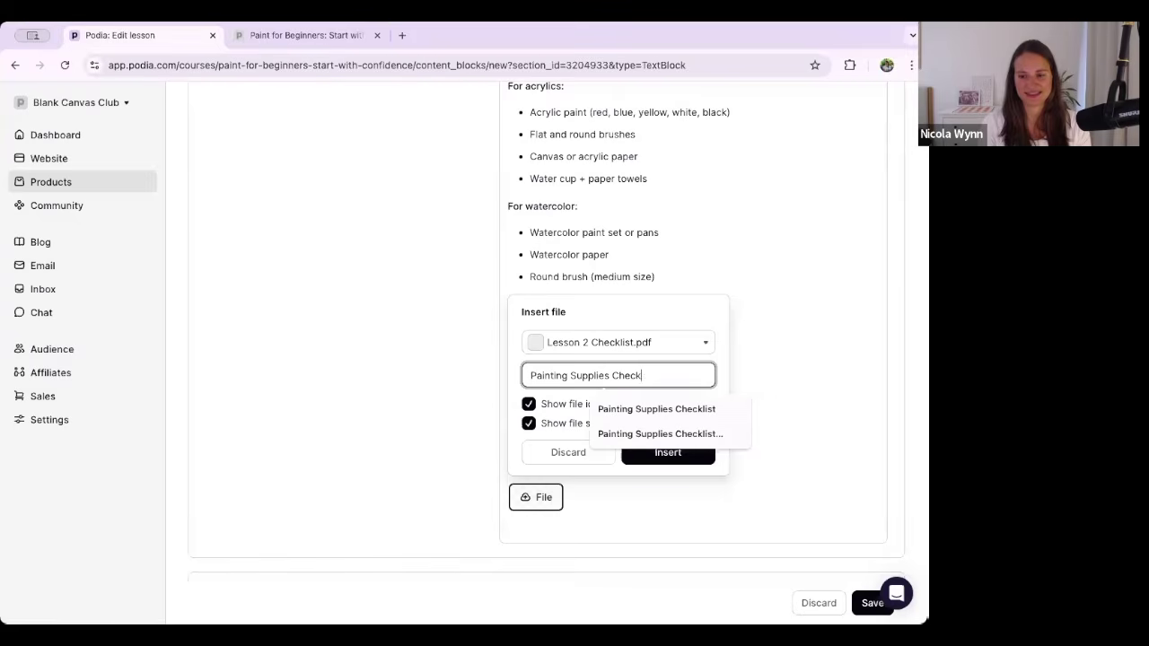
text(list)
click(565, 391)
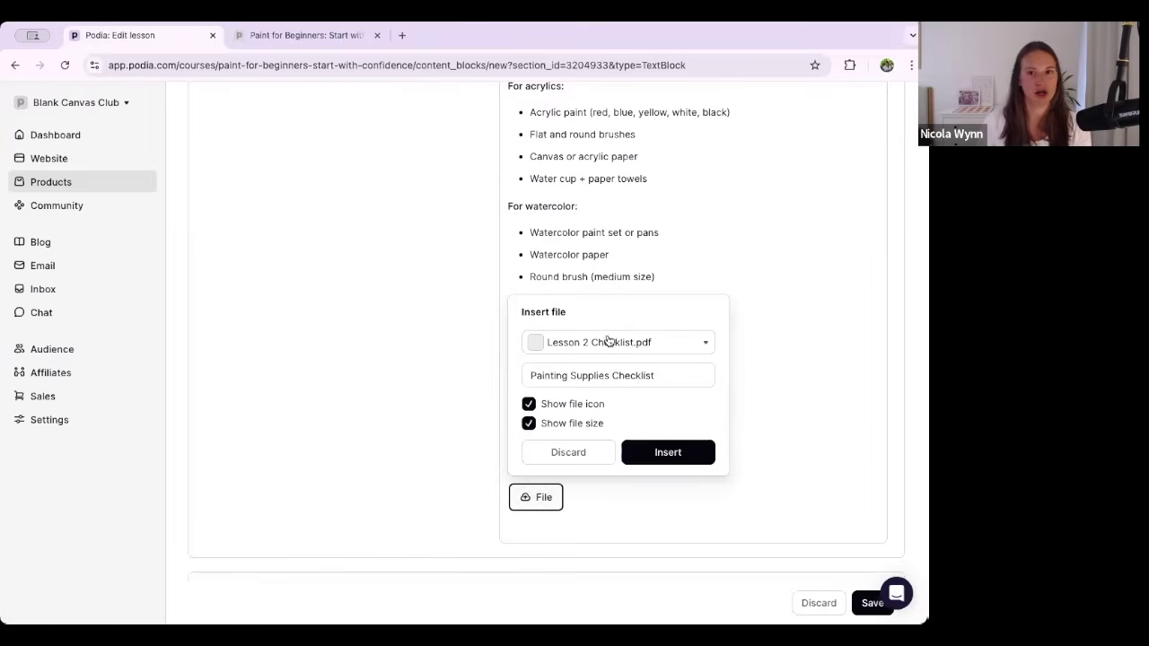
click(668, 452)
Review the visibility and store preview options of Lesson 2 and save the lesson.
scroll(528, 502, down, 3)
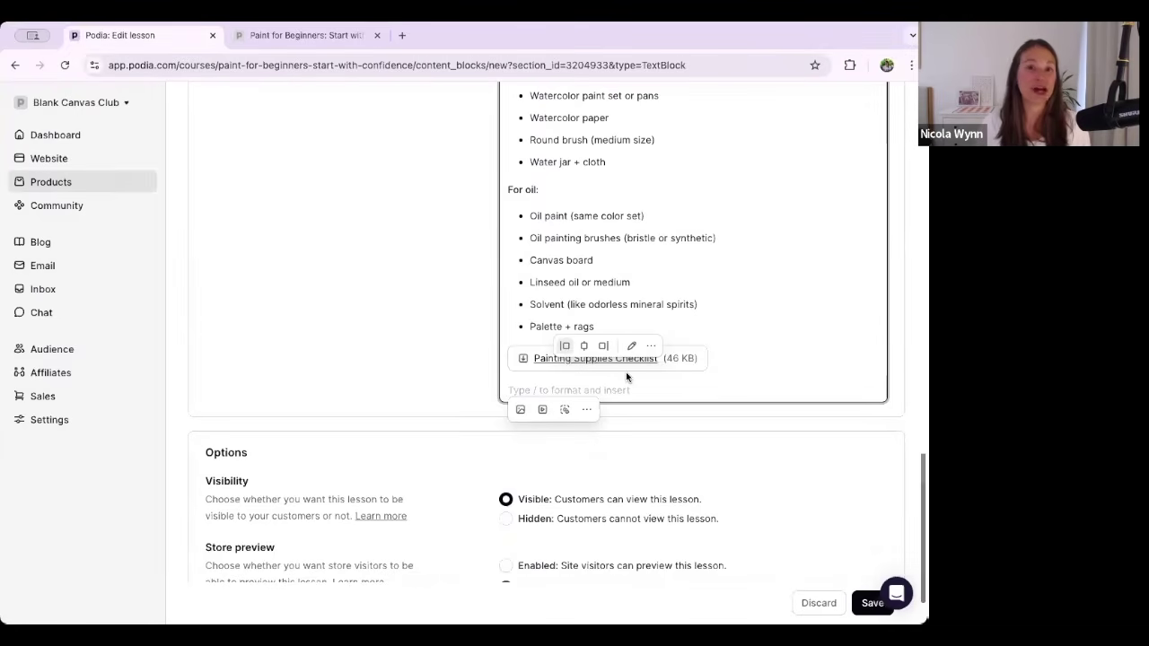
scroll(642, 508, down, 2)
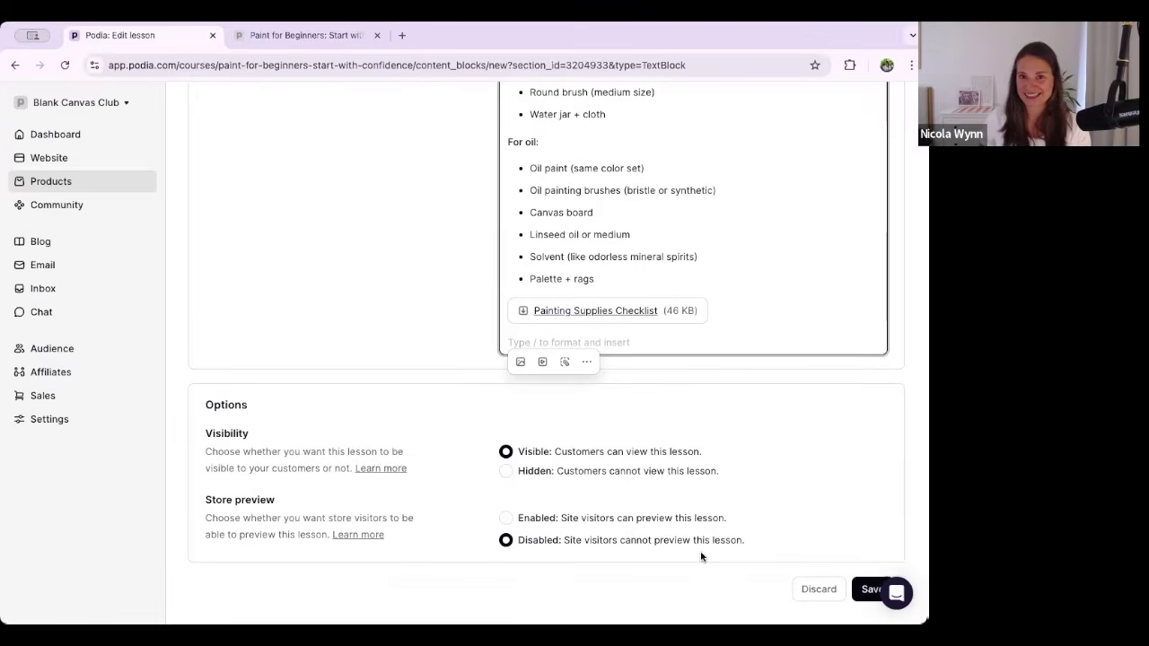
click(866, 588)
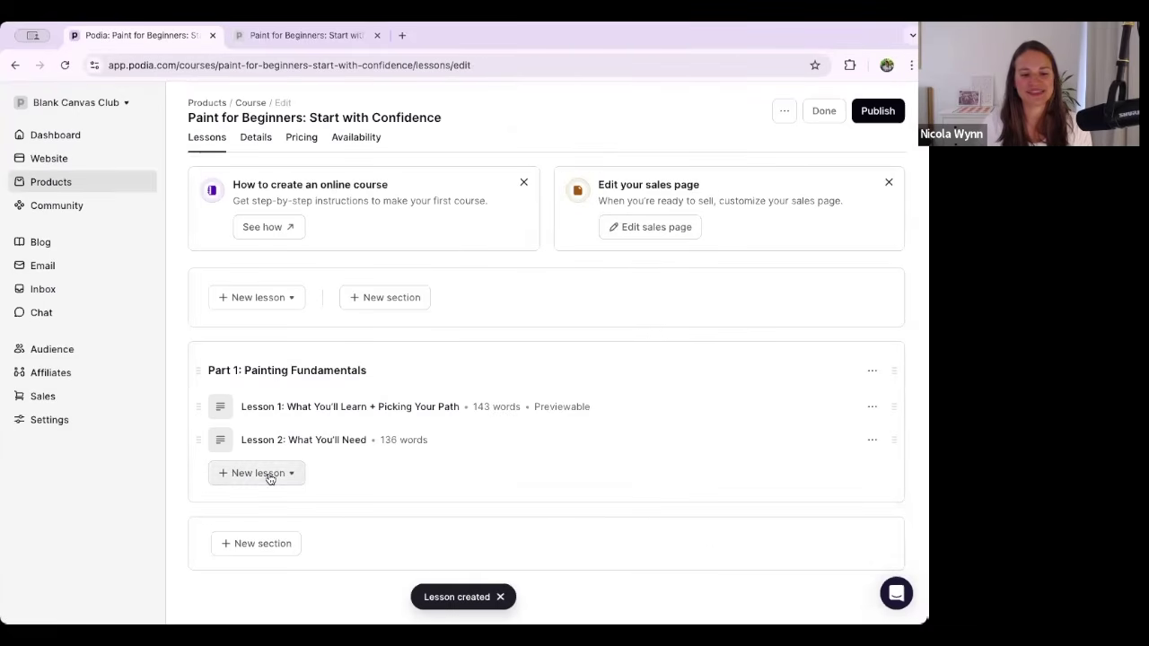
Add a text lesson to Part 1: Painting Fundamentals titled "Lesson 3: Set Up Your Painting Space".
click(269, 476)
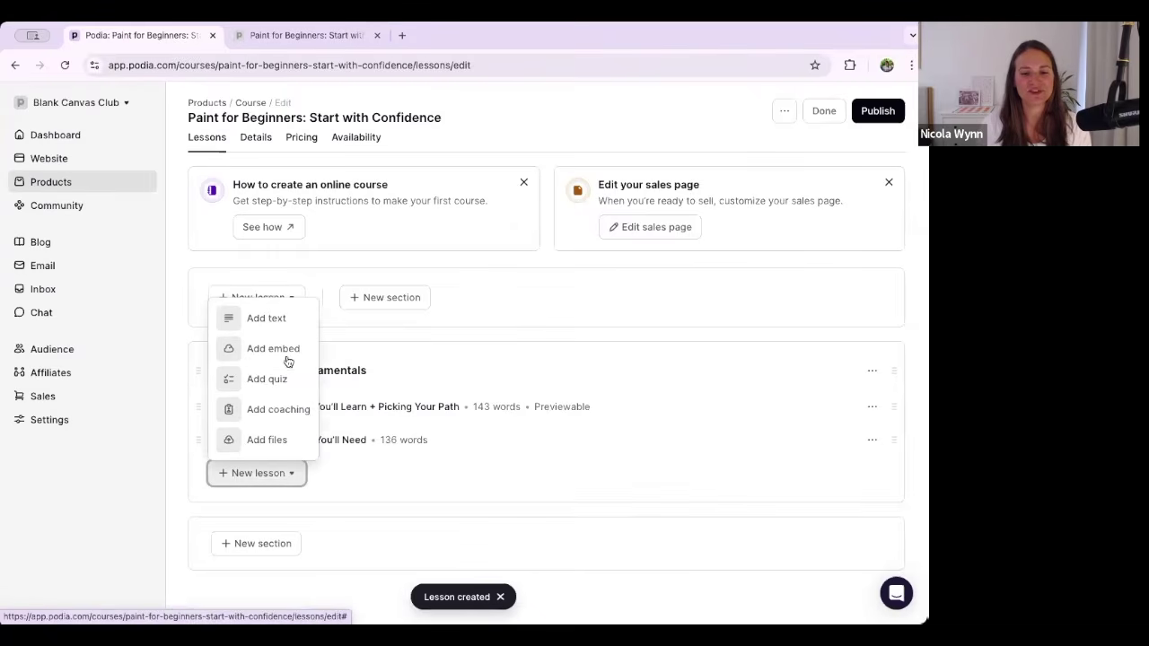
click(280, 319)
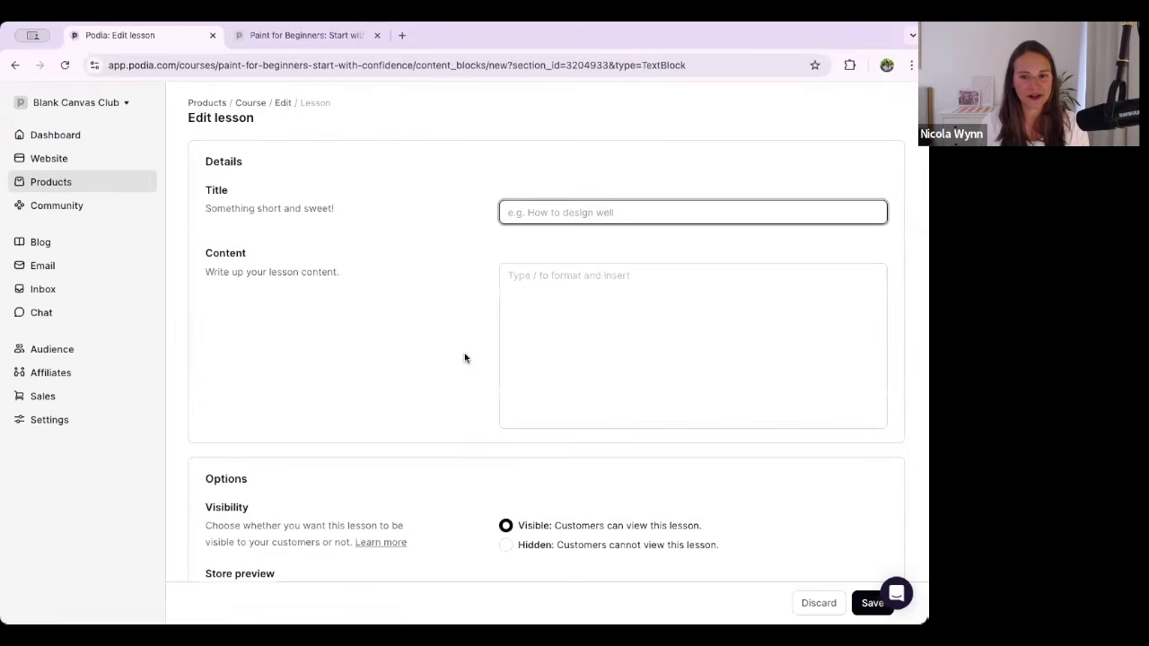
key(super+Tab)
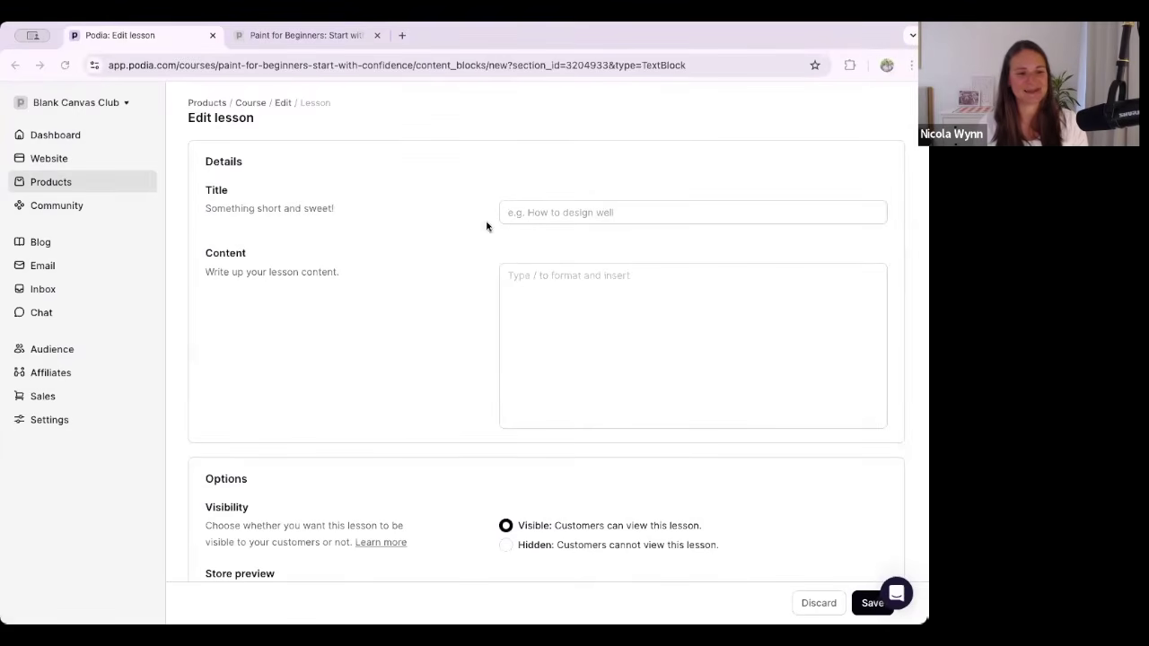
click(574, 212)
text(Lesson 3: Set Up Your Painting Space)
Fill the lesson content with the prepared text, from "No art studio? No problem." through the four numbered setup tips ending with lighting.
key(super+Tab)
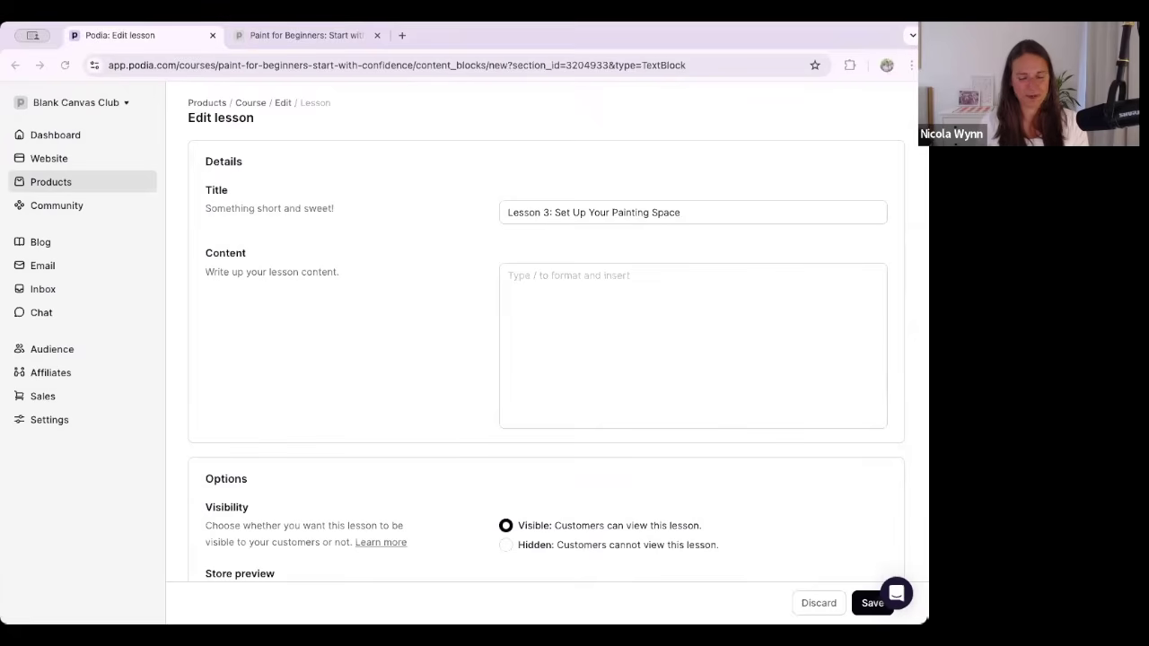
key(super+Tab)
click(554, 308)
text(No art studio? No problem. In this lesson, you'll learn how to set up a simple painting space wherever you are. We'll go over tips for lighting, organization, and even how to protect your surfaces from spills. A good setup makes painting more fun—and easier to stick with. Here's how to set up a flexible, comfortable painting space: 1. Choose your spot:  A kitchen table, a desk, or even an easel in a corner works well. 2. Protect your surface:  Lay down a plastic tablecloth, newspaper, or a piece of cardboard. 3. Organize your tools:  Keep your brushes, paint, water (or solvent), and rags within reach. Use a jar or mug to hold brushes upright. 4. Think about lighting:  Natural daylight is ideal, but a desk lamp or ring light works if you paint at night.)
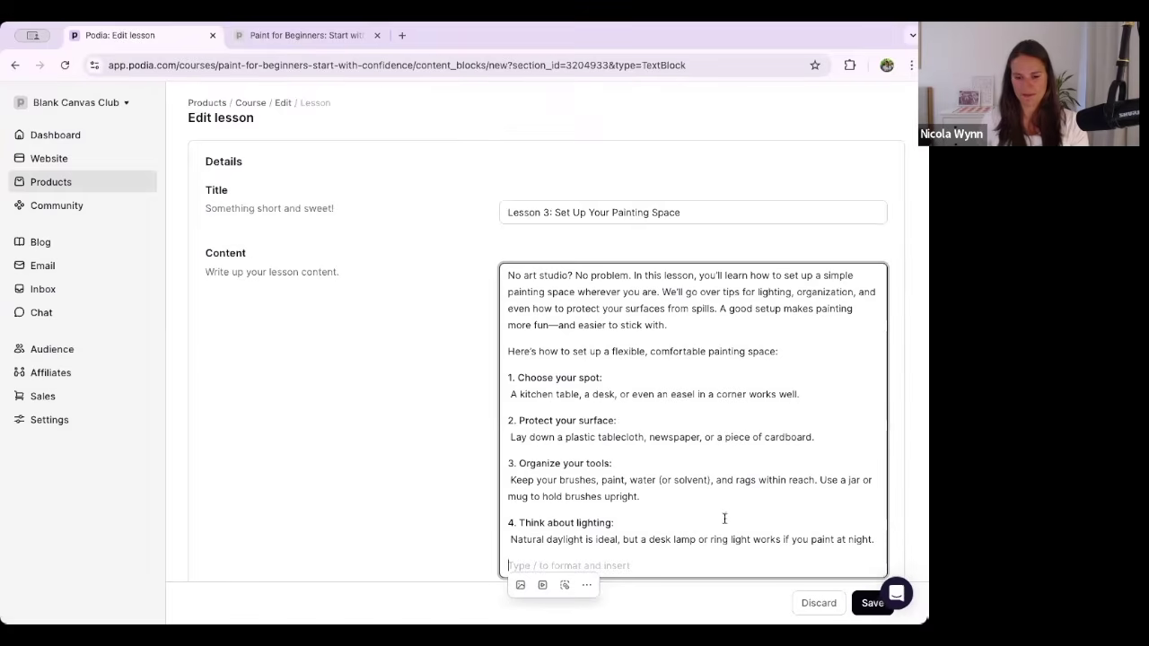
Start an audio block below the lighting tip and upload the Lesson 3 Audio Recording file from the computer.
text(/)
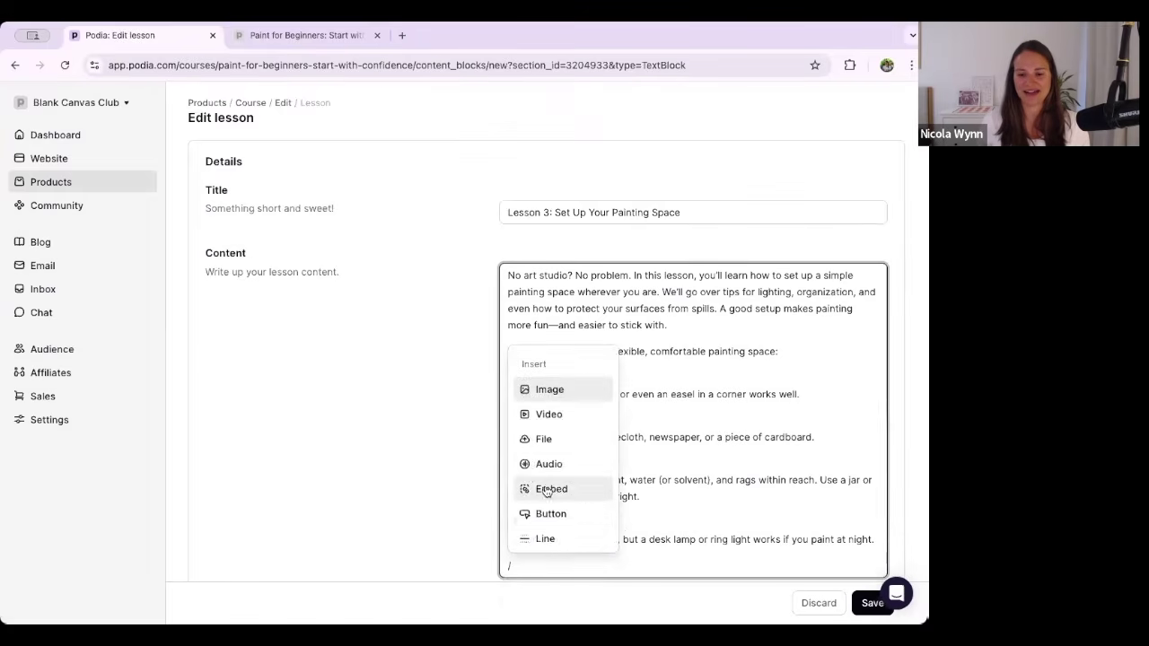
click(528, 465)
click(544, 459)
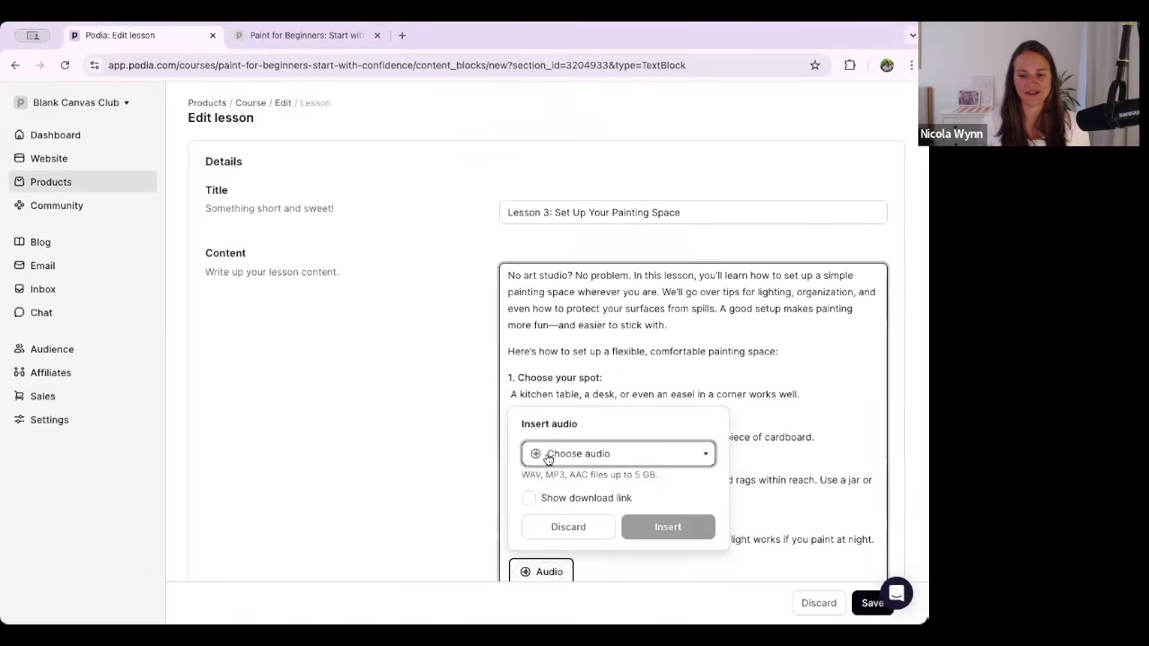
click(582, 508)
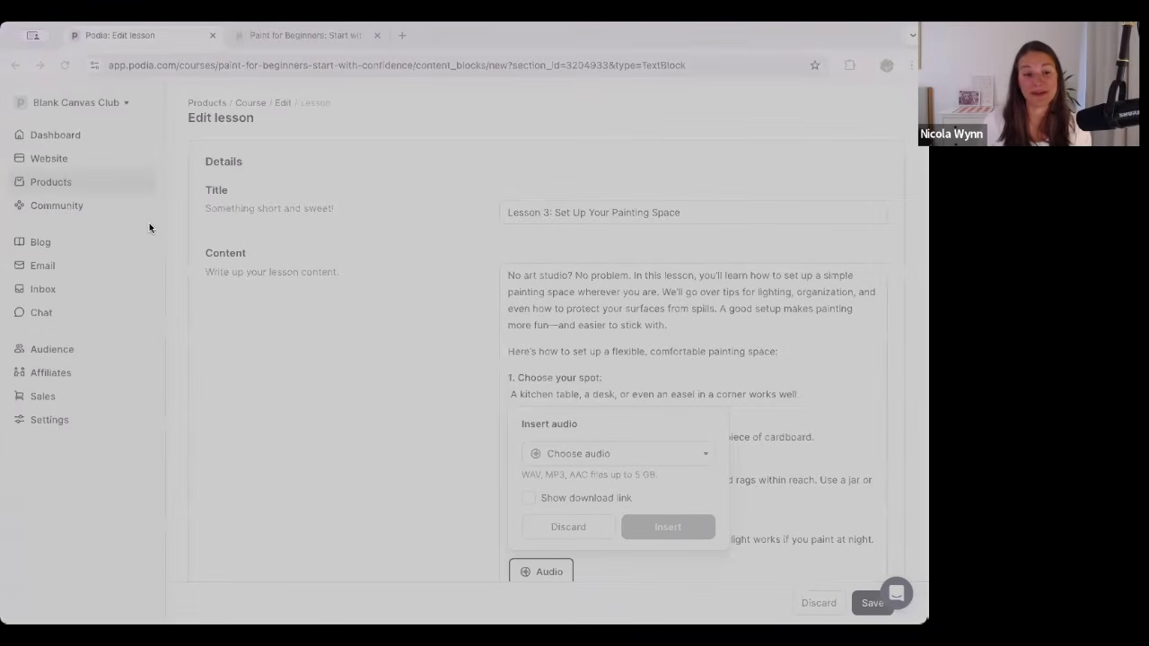
double_click(427, 470)
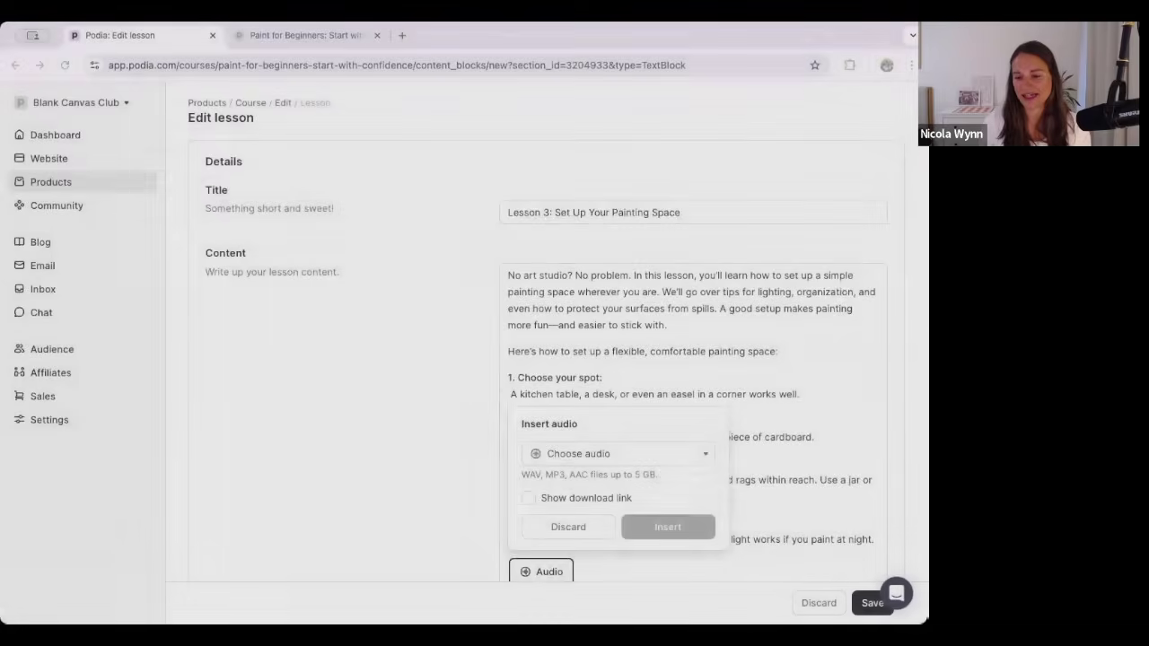
scroll(466, 479, down, 3)
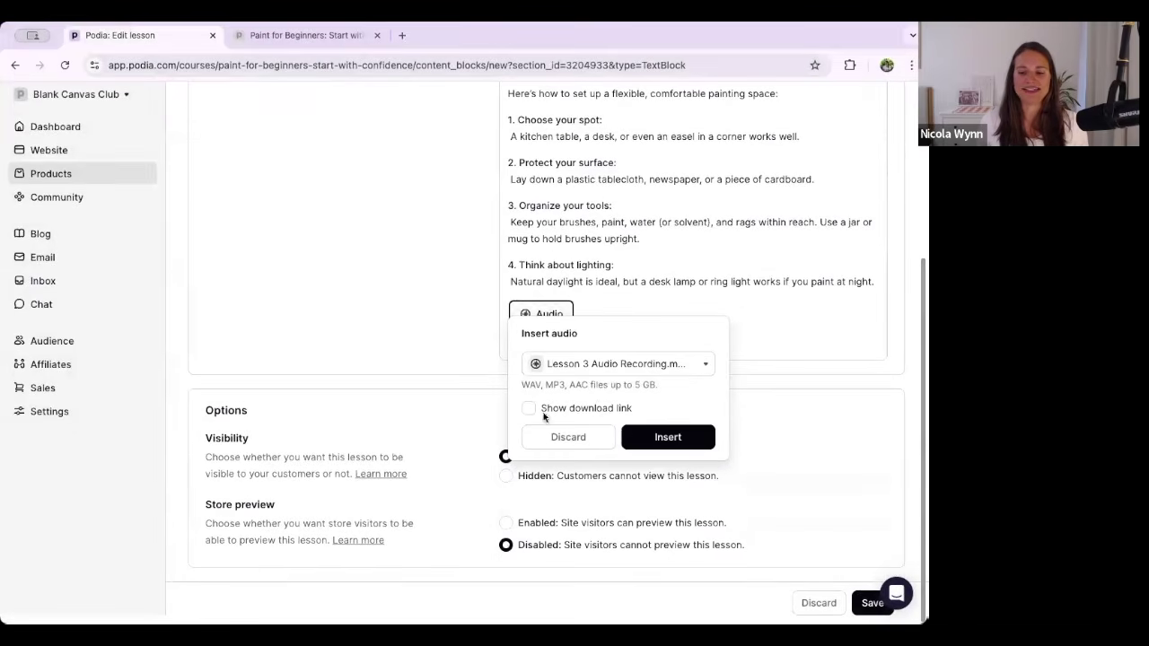
Enable the download link for the audio recording, insert it into the lesson and save Lesson 3.
click(530, 409)
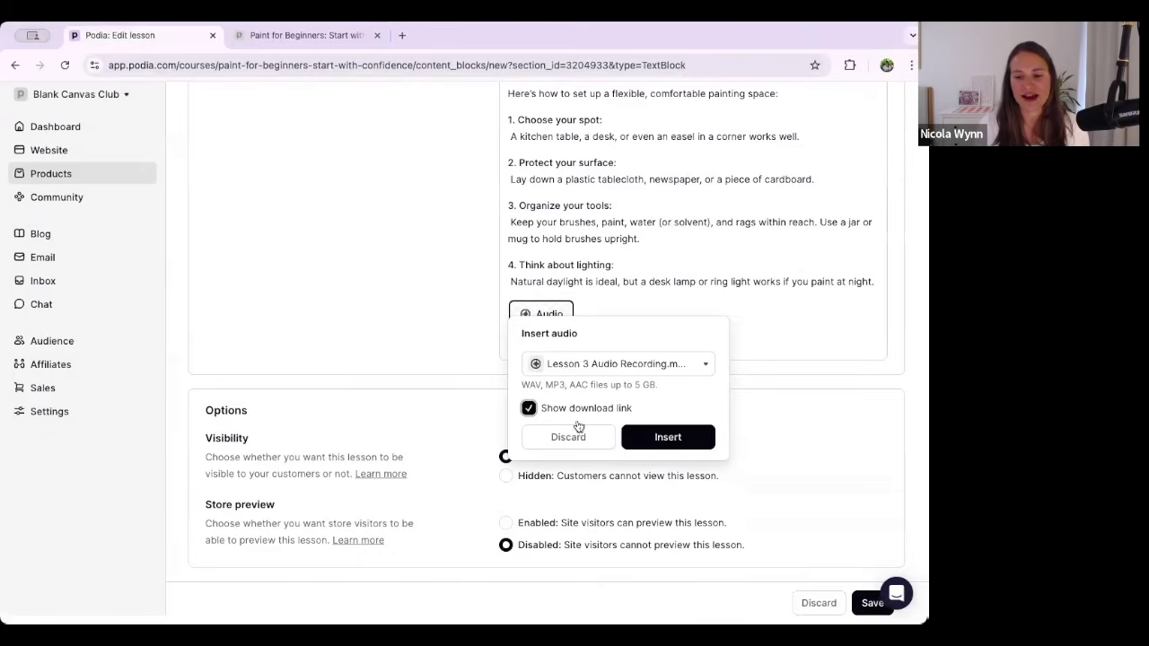
click(656, 437)
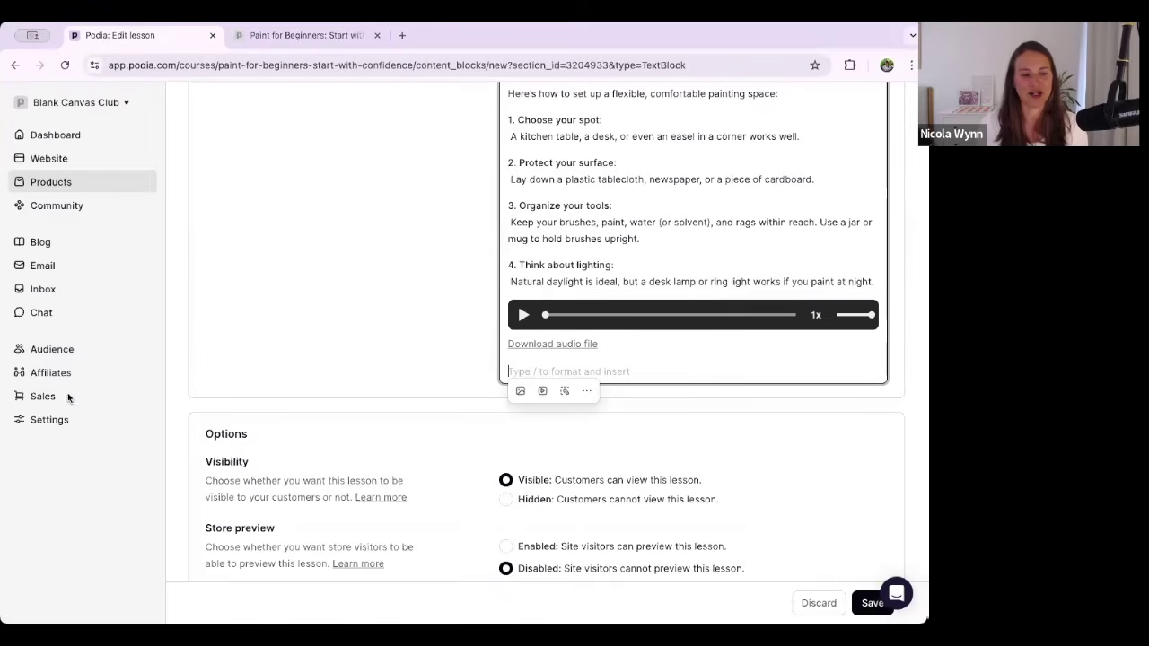
click(870, 603)
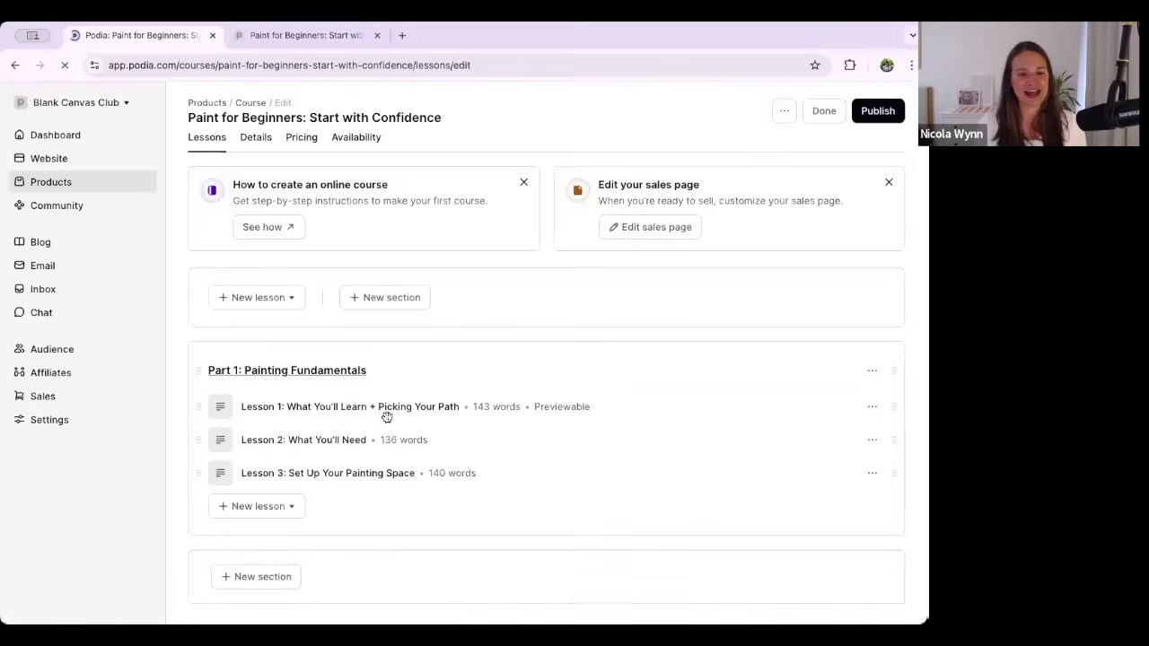
Add a new section below Part 1 titled "Part 2: Let's Start Painting".
scroll(327, 368, down, 1)
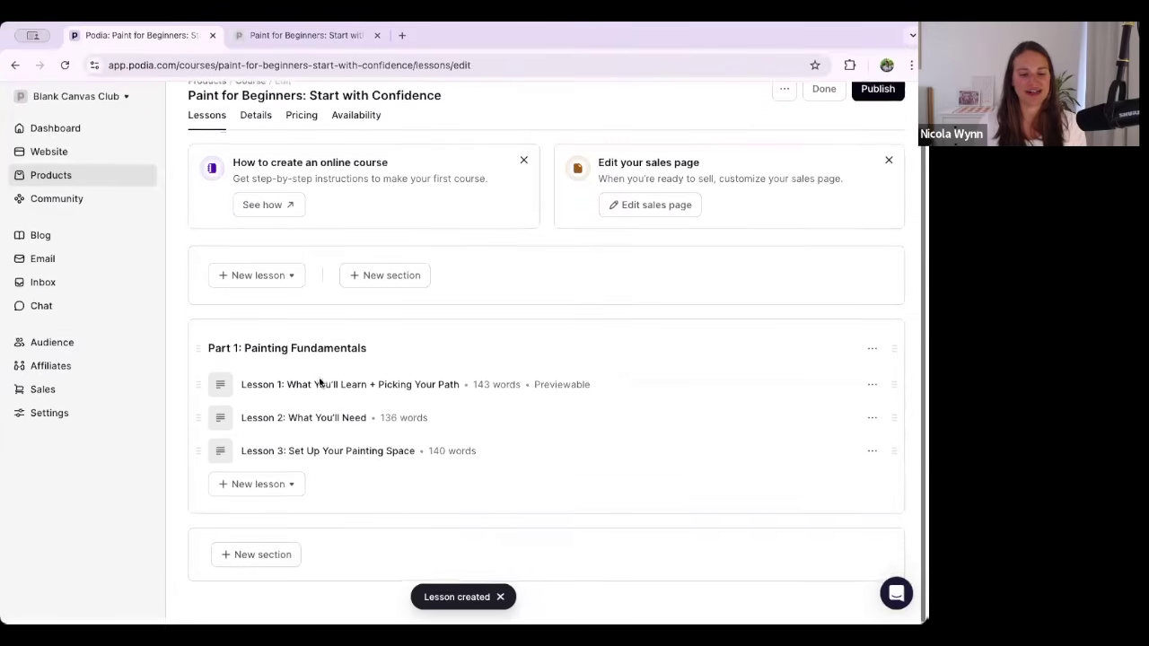
click(249, 564)
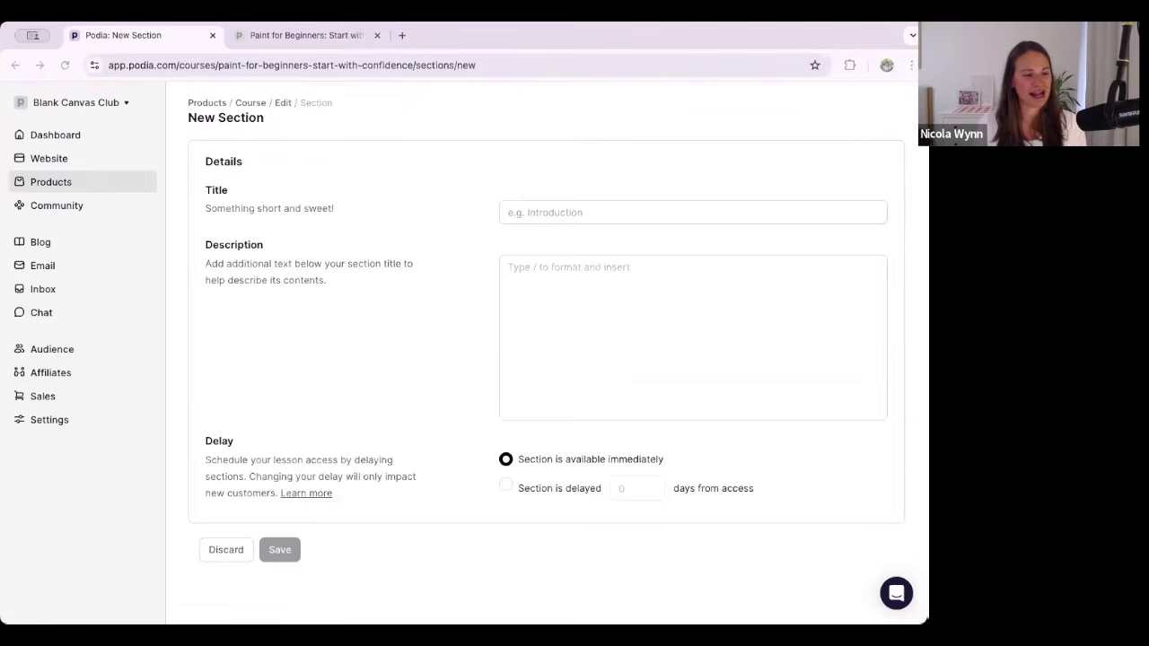
click(523, 212)
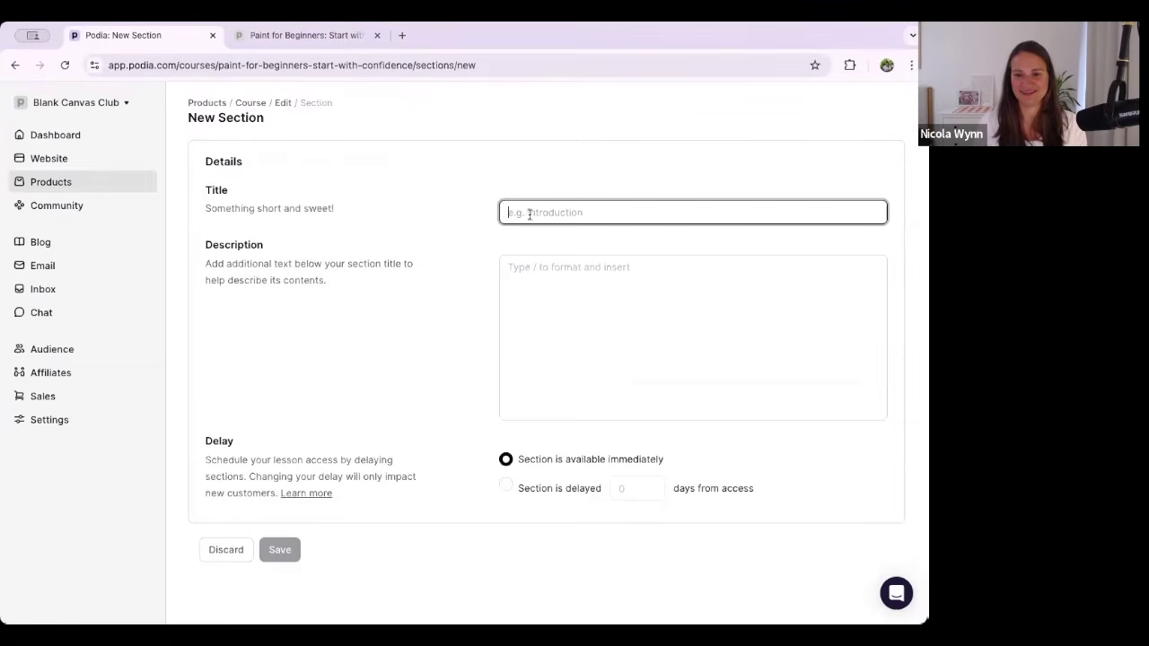
text(Part 2: Let's Start Painting)
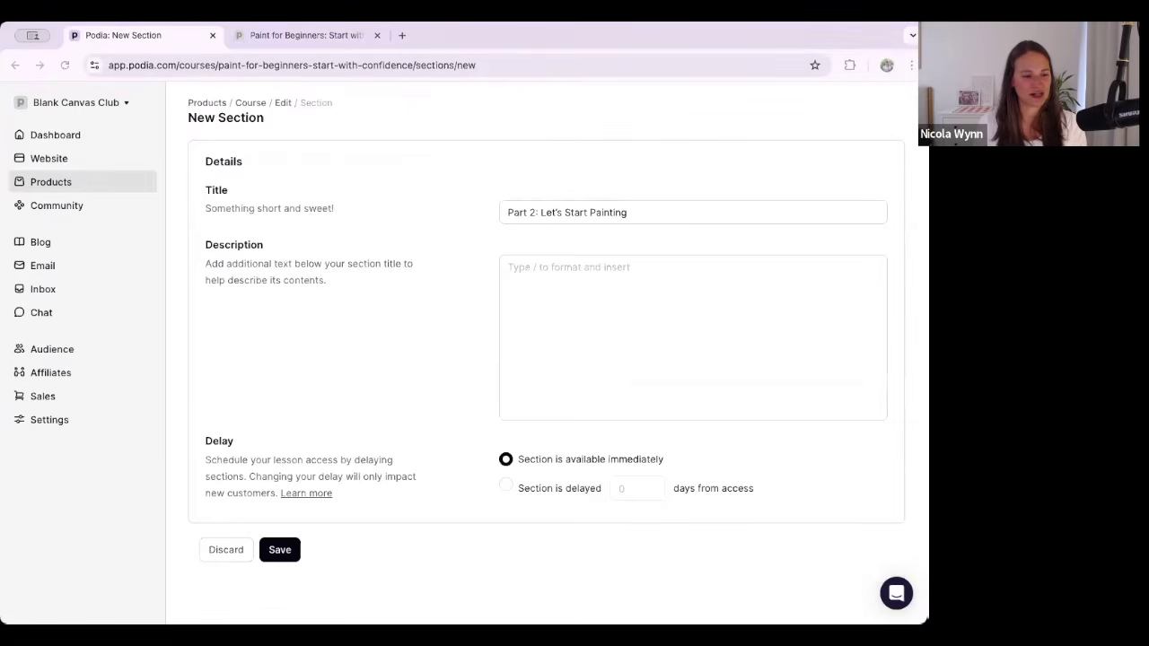
Fill the section description with the prepared text beginning "Time to get your hands dirty—in a good way!" and save the section.
click(603, 316)
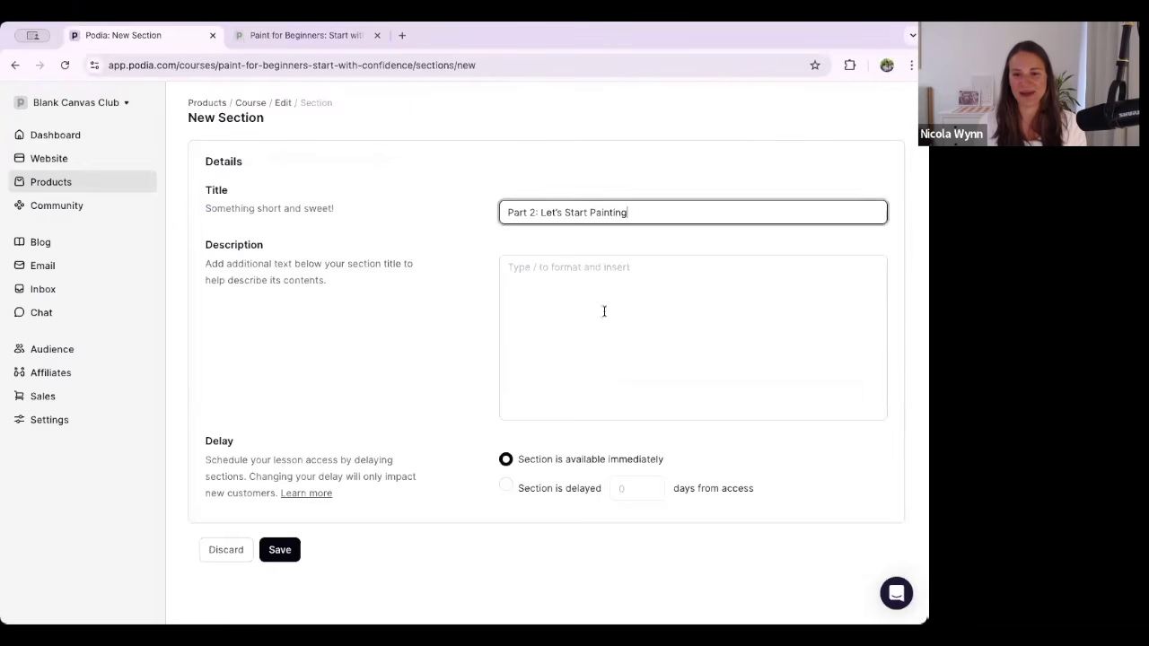
text(Time to get your hands dirty—in a good way! In this section, you’ll try painting with acrylics, watercolors, and oils. Each lesson includes a step-by-step project so you can experience the feel of each medium and start building your skills right away.)
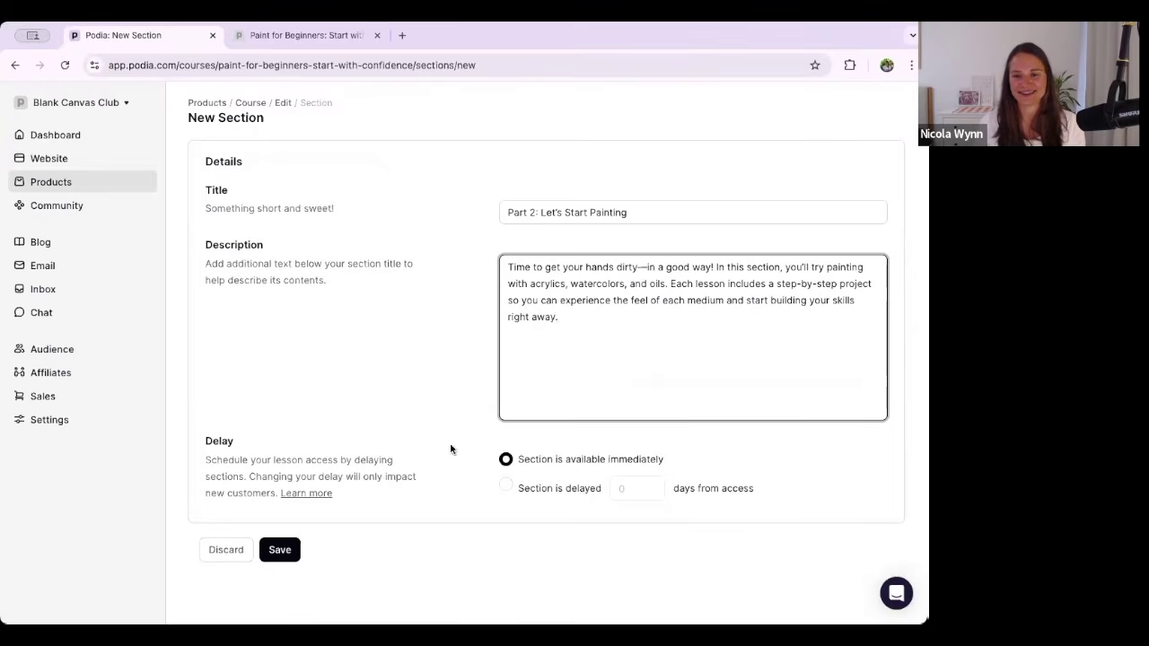
click(282, 549)
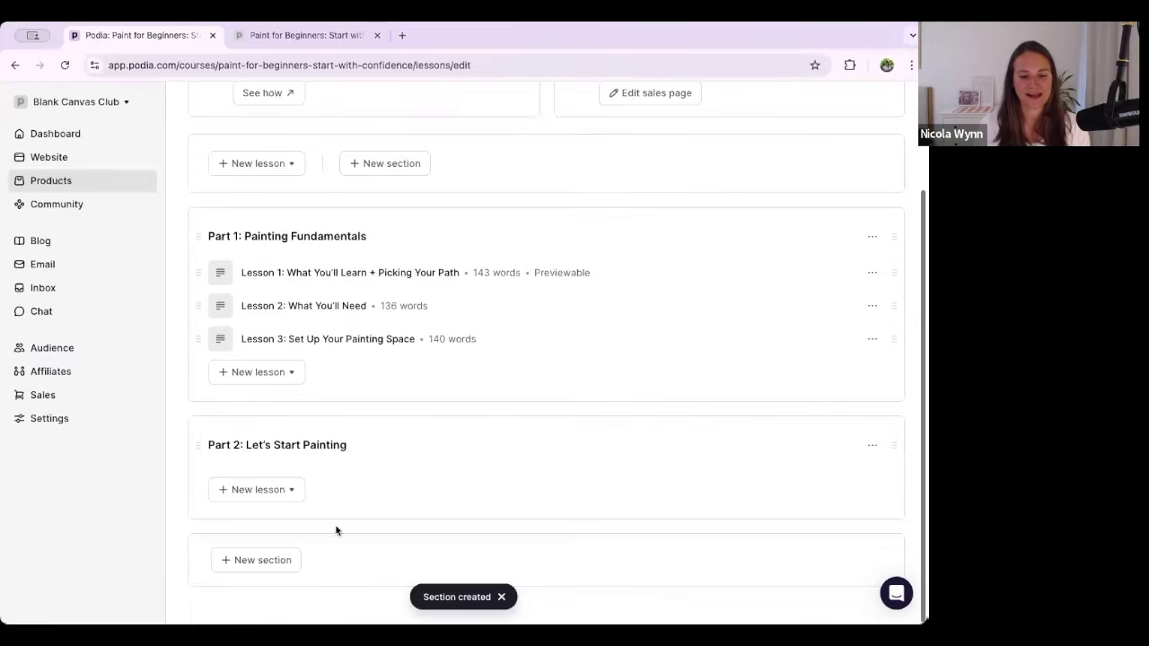
Try reordering Lesson 3 and the Part 2 section within the course outline.
mouse_move(196, 339)
mouse_down()
mouse_move(197, 269)
mouse_move(192, 352)
mouse_move(195, 341)
mouse_up()
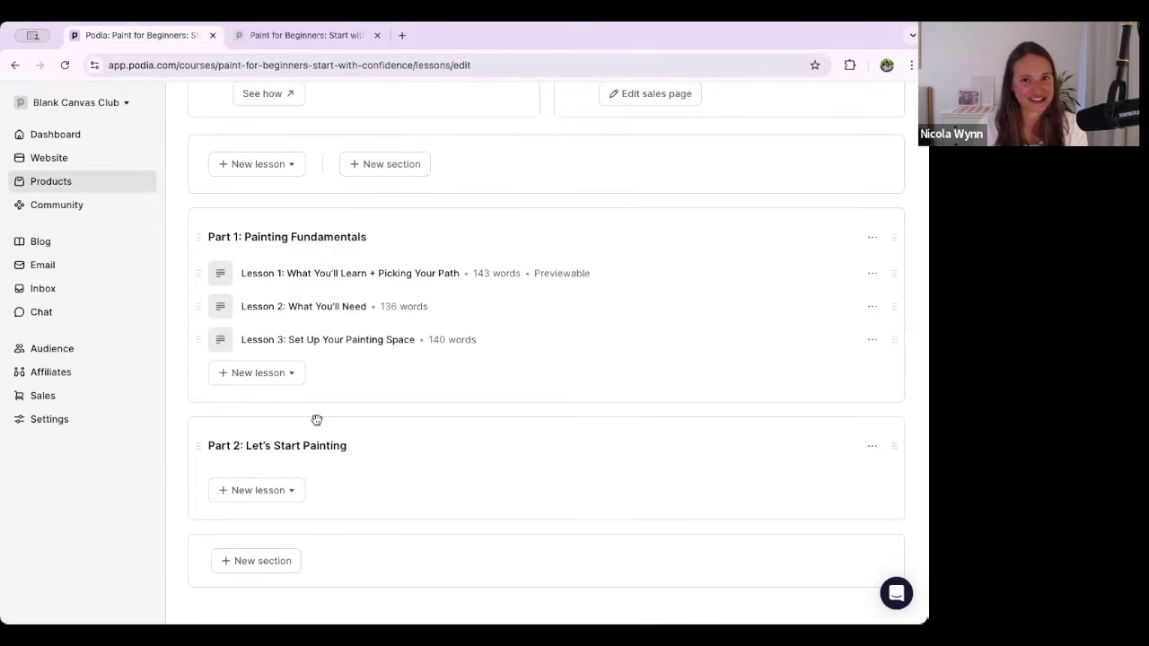
drag(196, 449, 218, 433)
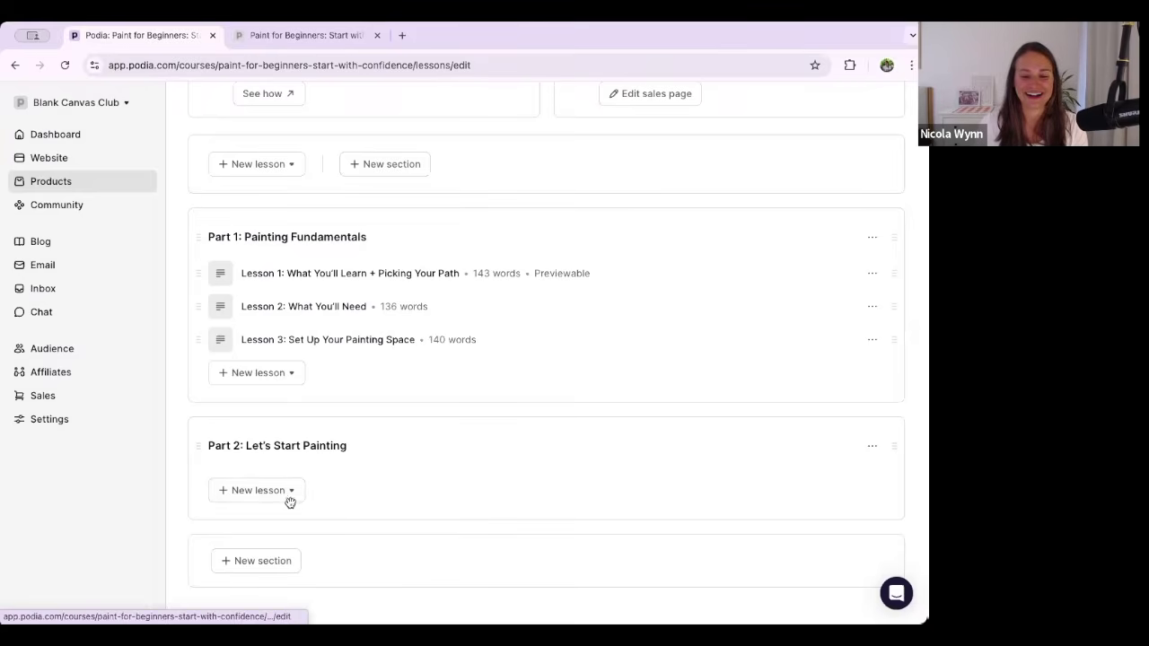
Add a text lesson to Part 2 titled "Lesson 4: Try Acrylics" with the prepared content beginning "Acrylic is a great place to start".
click(257, 490)
click(277, 336)
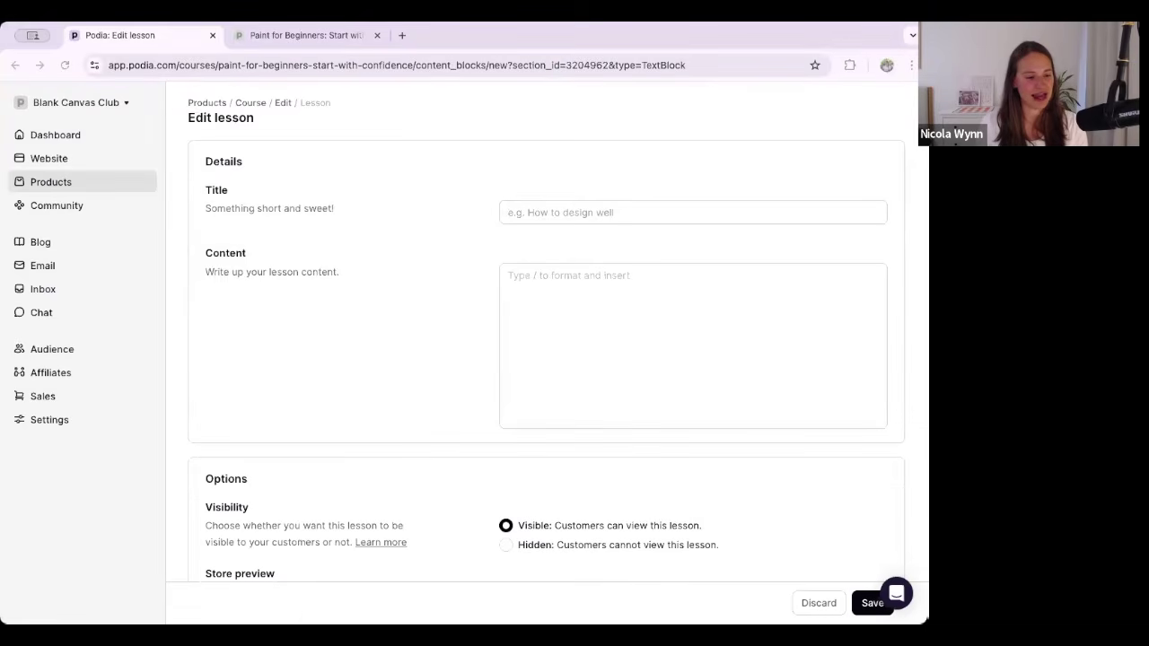
click(556, 213)
text(Lesson 4: Try Acrylics)
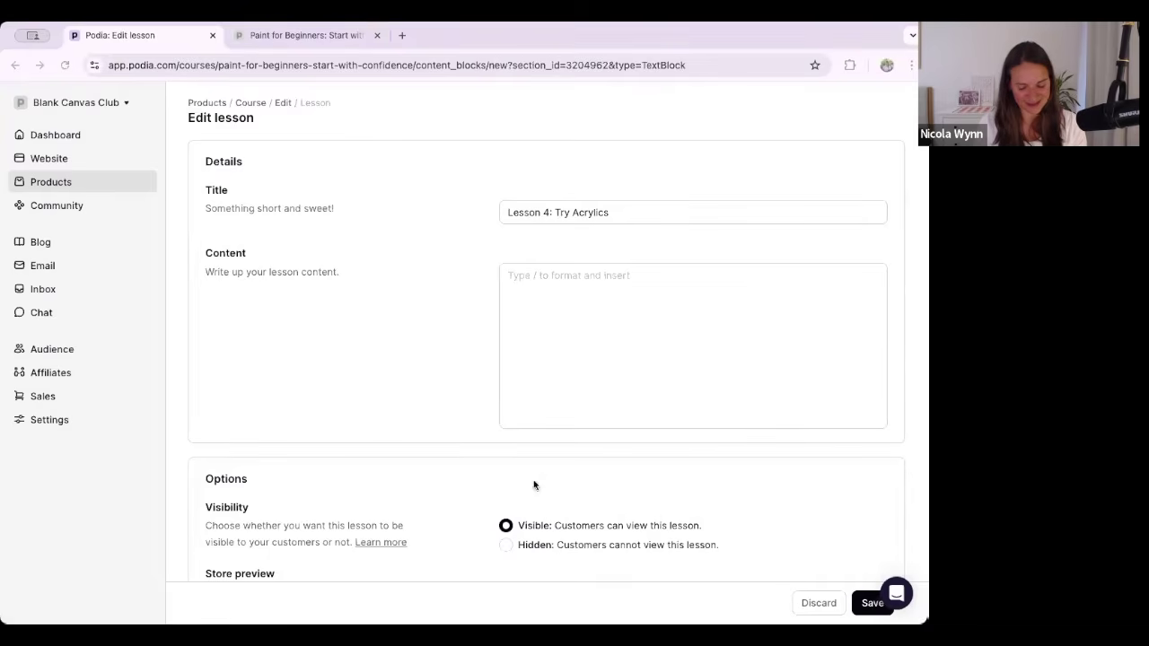
click(556, 297)
text(Acrylic is a great place to start—it's fast-drying, easy to clean up, and super versatile. In this lesson, you'll learn how to use acrylic paint, practice simple techniques, and follow along to create a still life painting using basic shapes and colors. This video shows you the basics of getting started with Acrylics.)
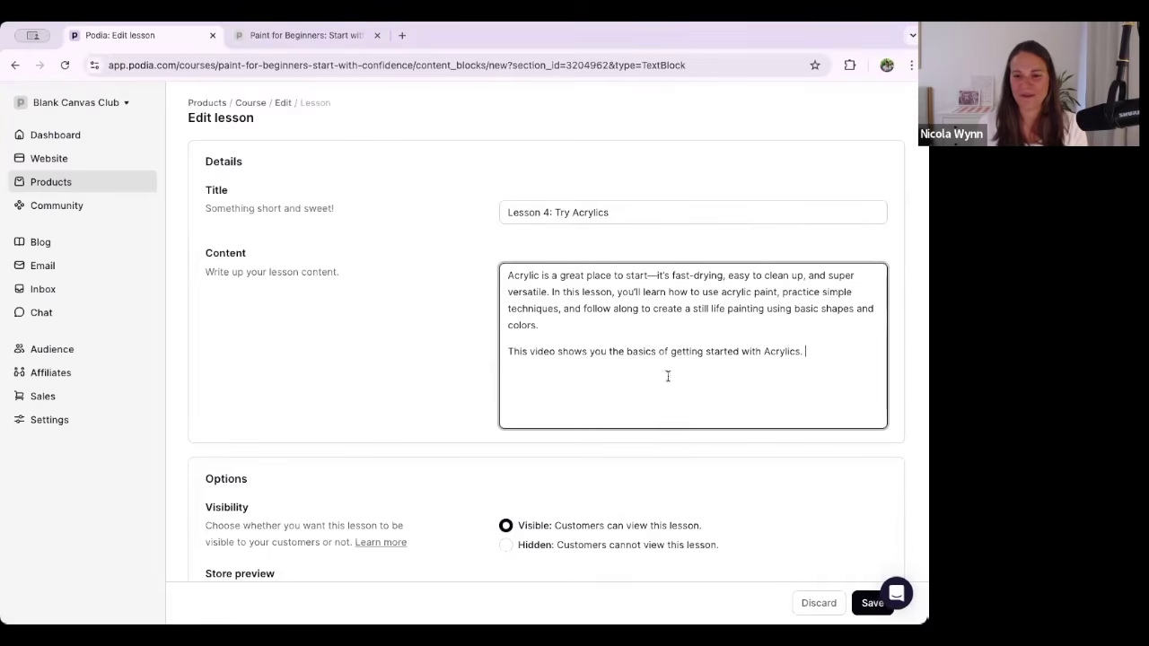
Start a video block below the lesson text and upload Lesson 4.1 Video.mp4 from the computer.
key(Return)
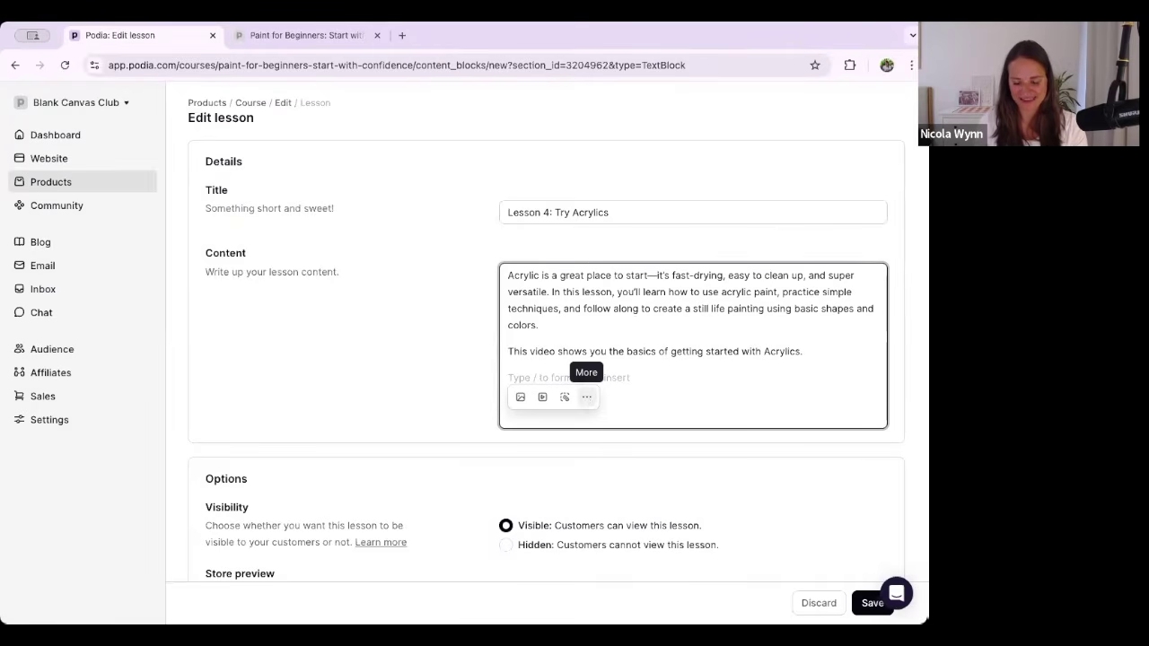
click(586, 397)
click(547, 462)
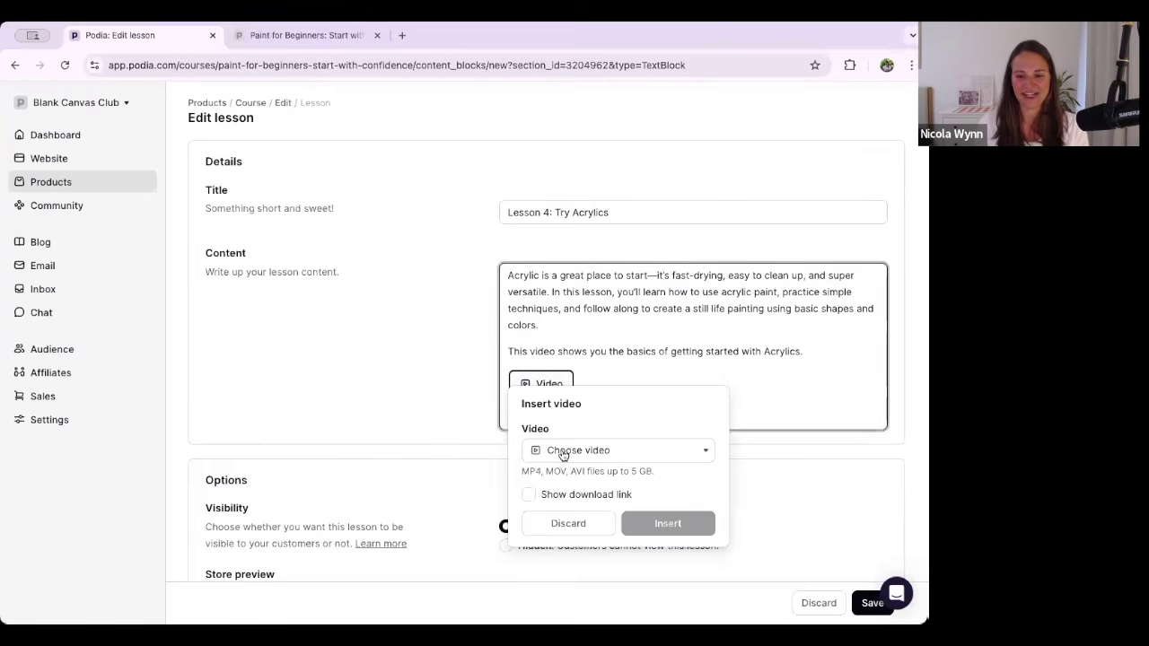
click(563, 451)
click(590, 502)
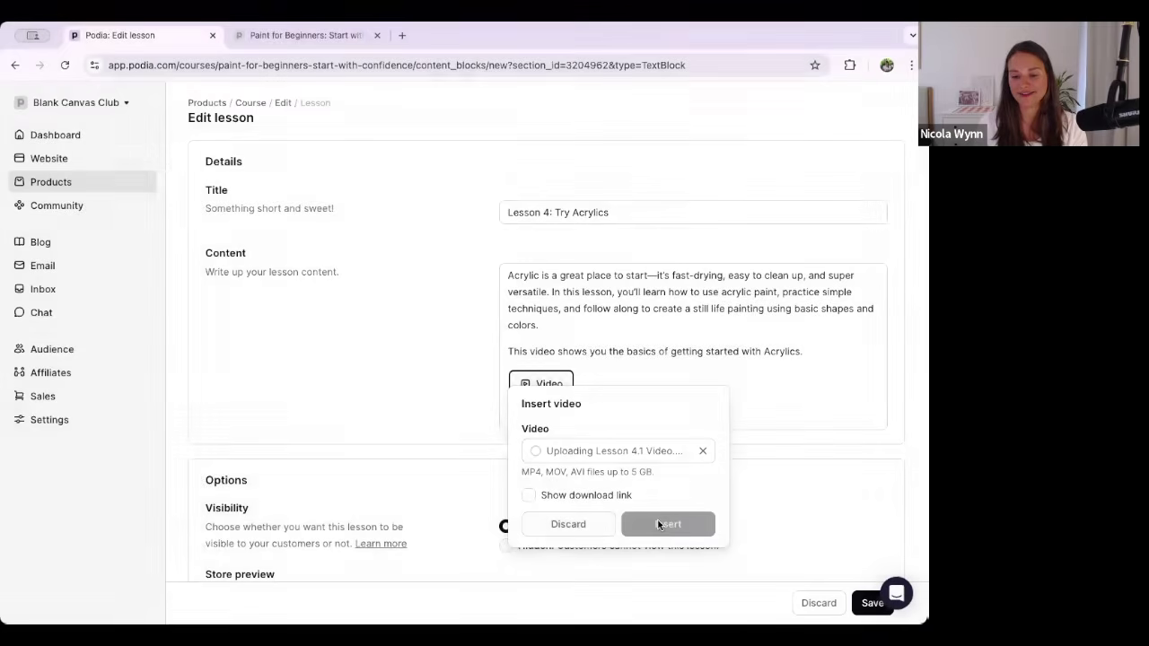
Upload Lesson 4.1.png as the video's thumbnail and insert the video into the lesson.
scroll(567, 438, down, 2)
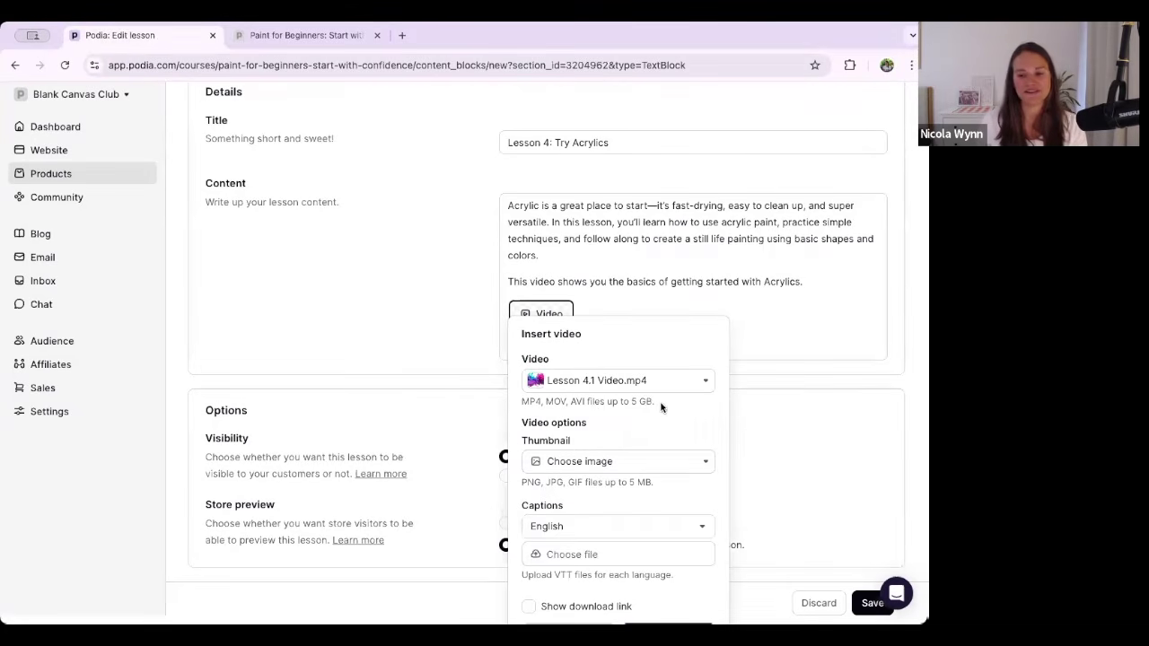
click(574, 471)
click(578, 536)
click(700, 461)
click(620, 461)
click(566, 511)
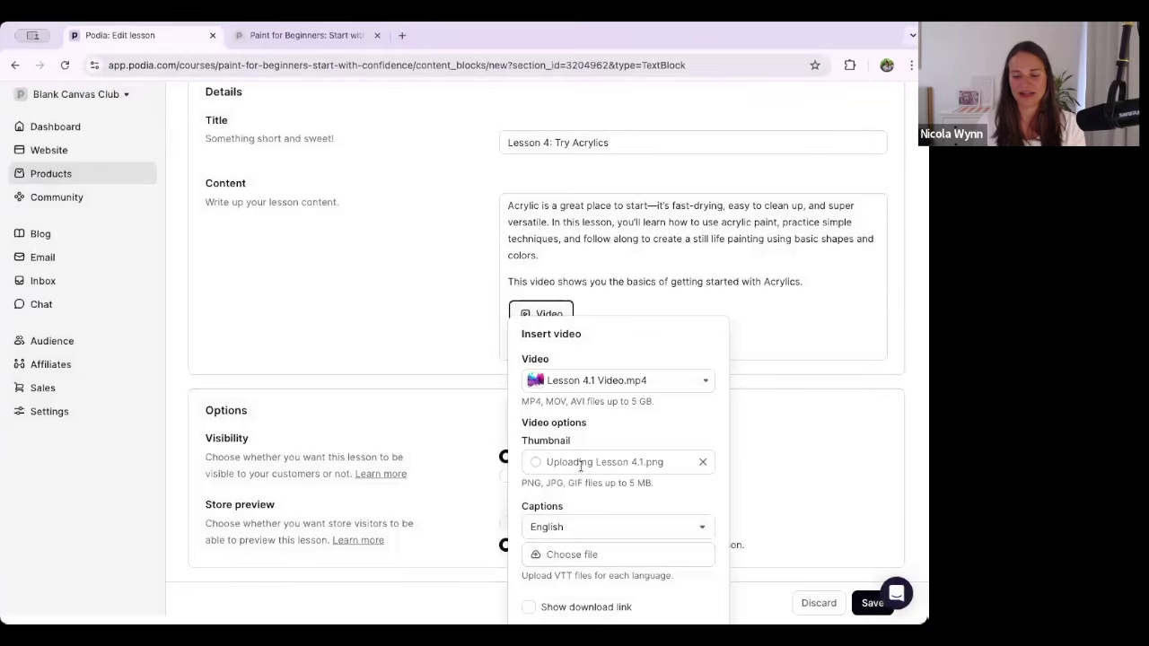
scroll(580, 466, down, 1)
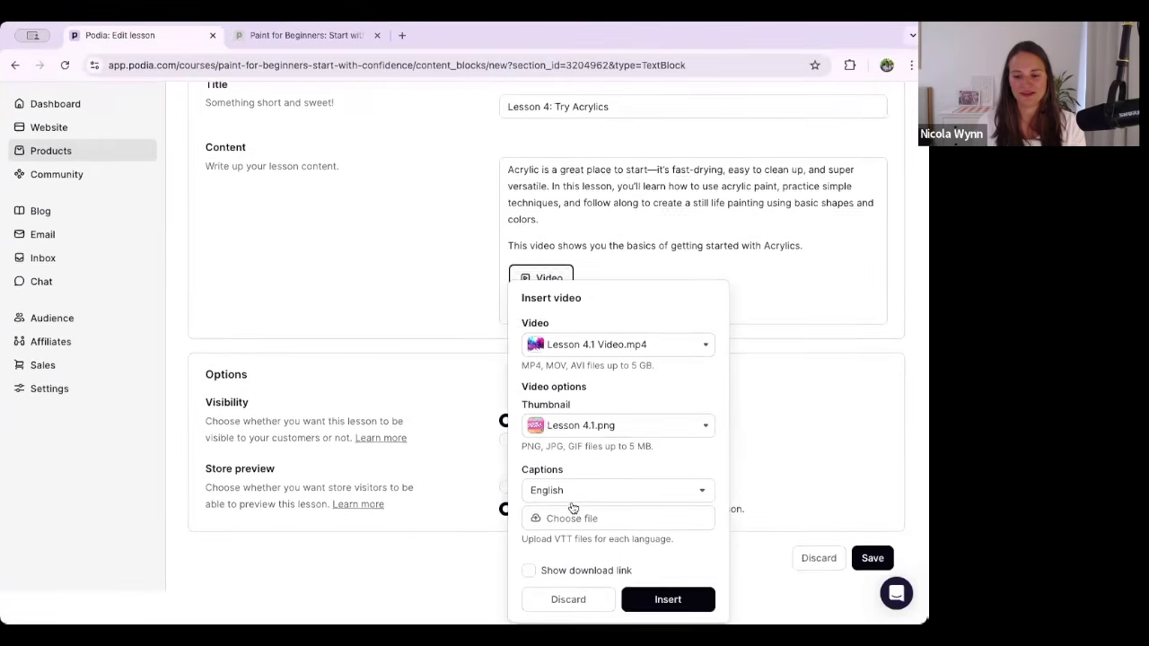
click(679, 606)
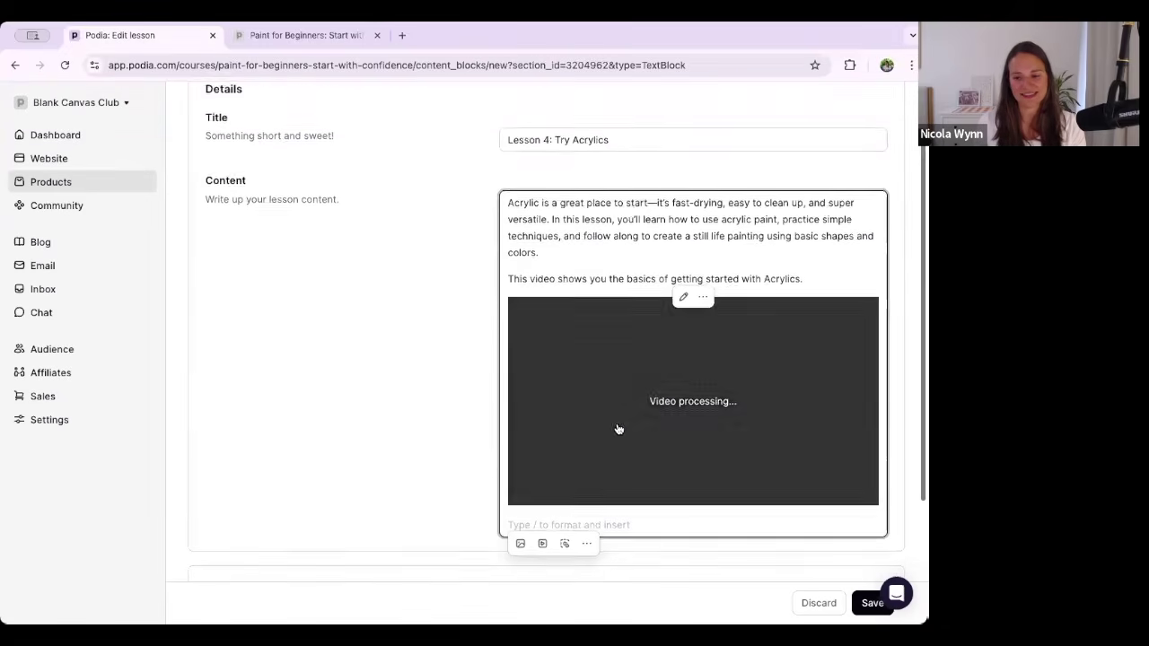
Add the line "And this video is a step-by-step tutorial of how I use them to paint floral arrangements." below the video.
scroll(619, 428, down, 1)
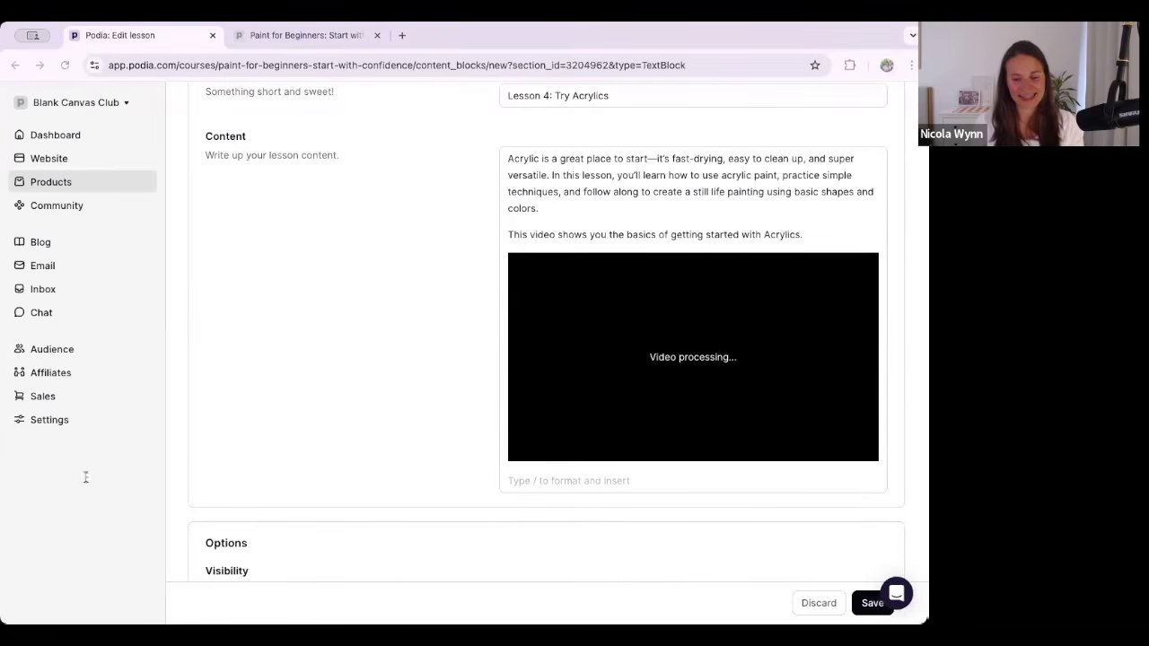
click(559, 482)
text(And this video is a step-by-step tutorial of how I use them to paint floral arrangements.)
Start a second video block below the floral arrangements line and upload Lesson 4.2 Video from the computer.
key(Return)
scroll(242, 480, down, 3)
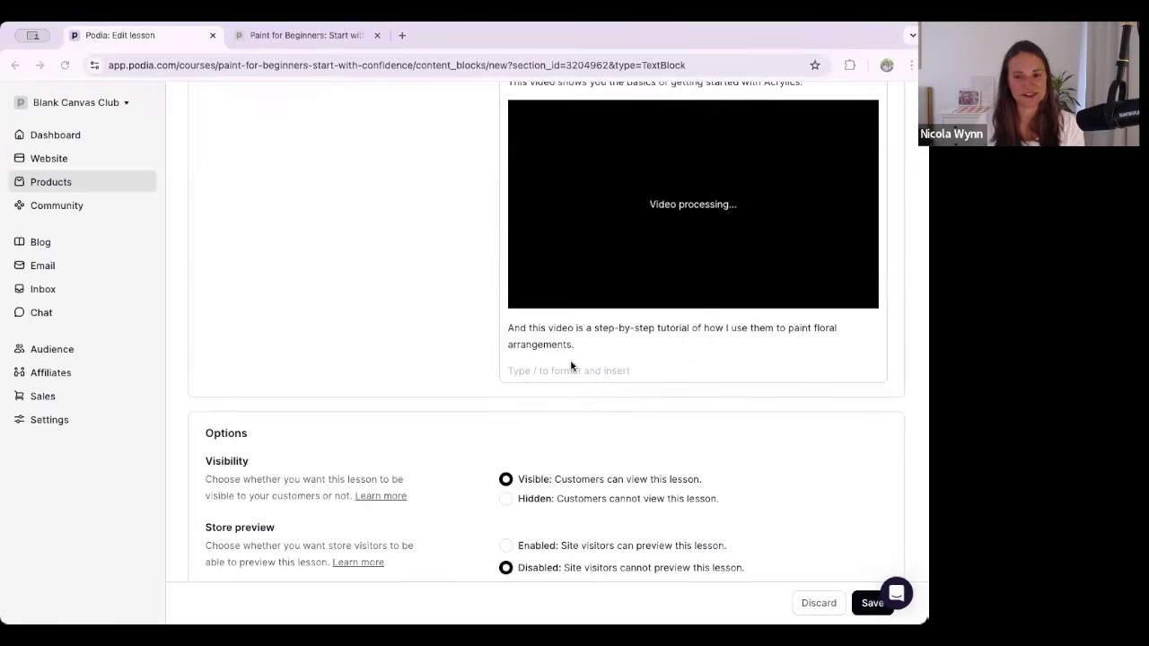
text(/)
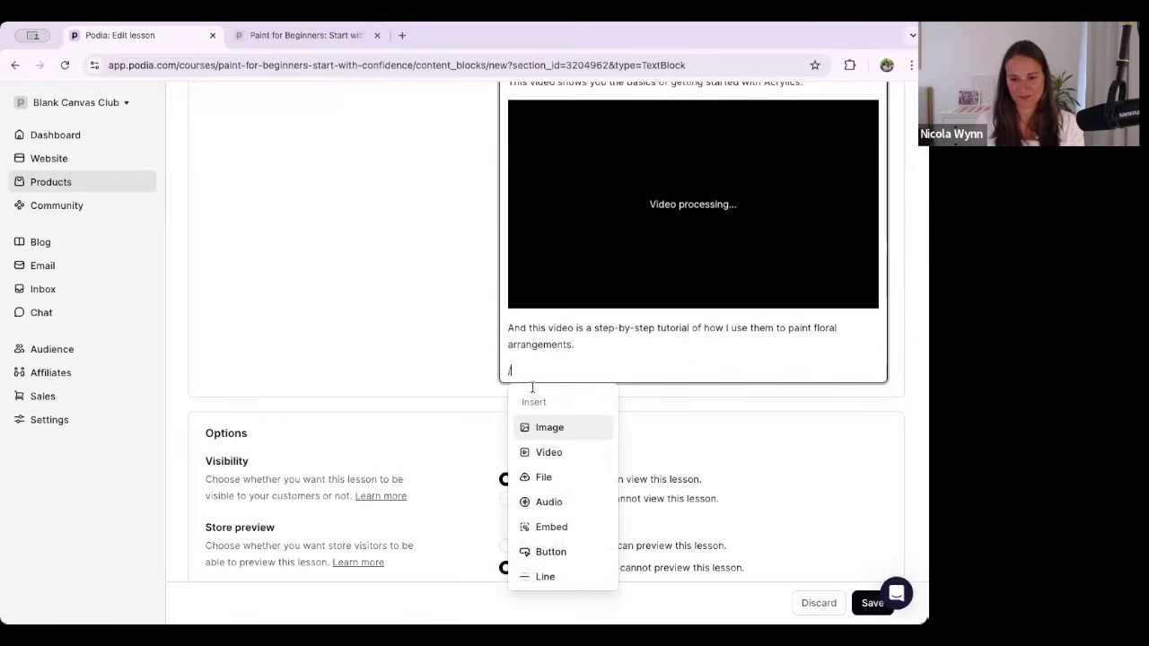
click(534, 450)
click(573, 179)
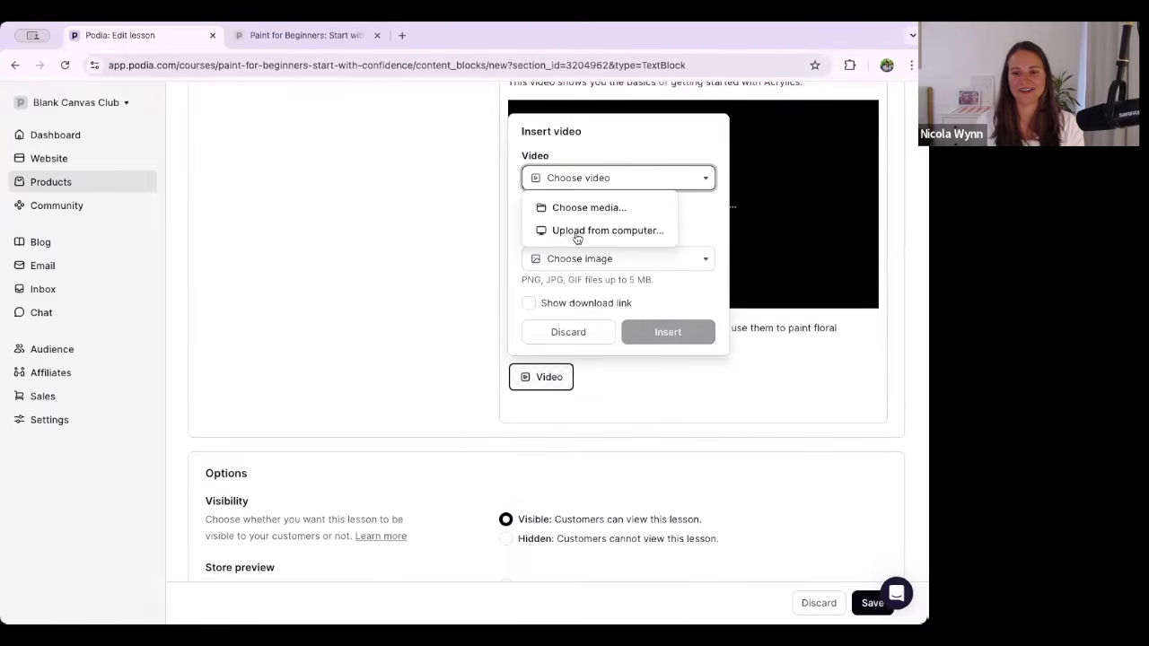
click(577, 232)
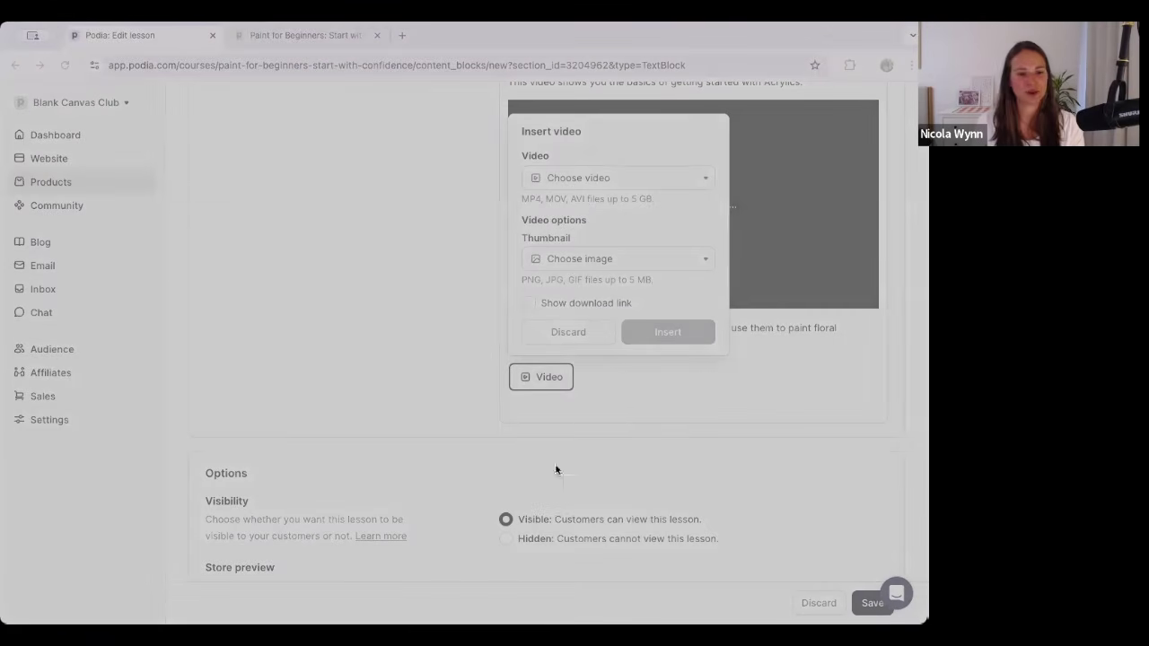
key(Return)
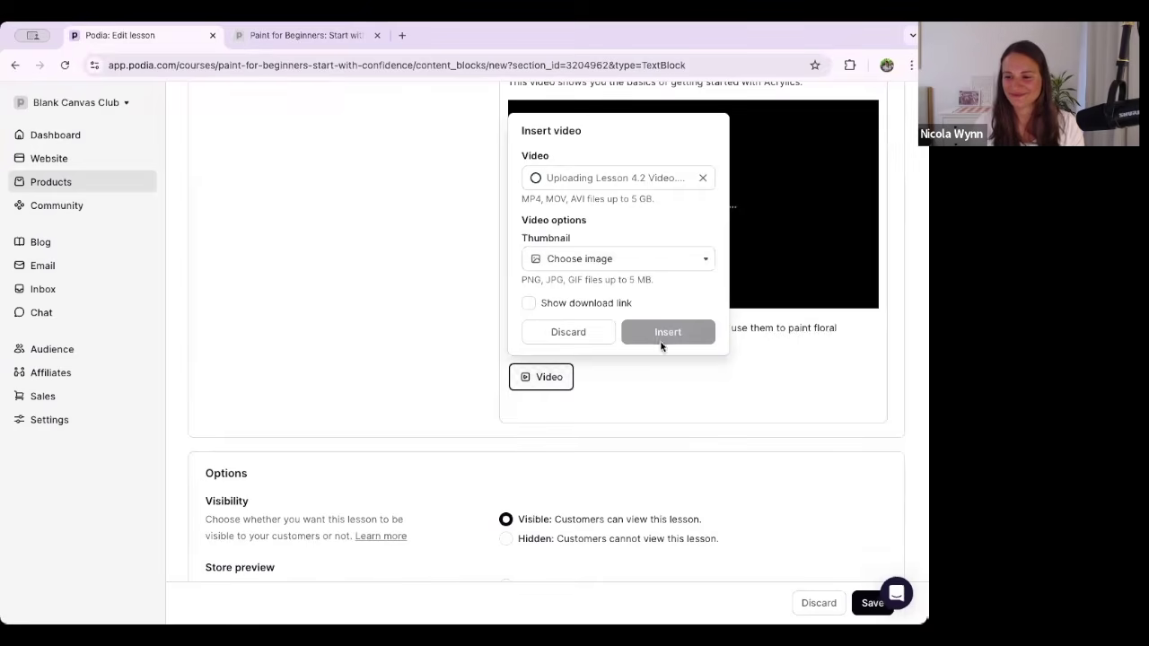
Upload Lesson 4.2.png as the second video's thumbnail and insert the video into the lesson.
click(551, 262)
click(582, 211)
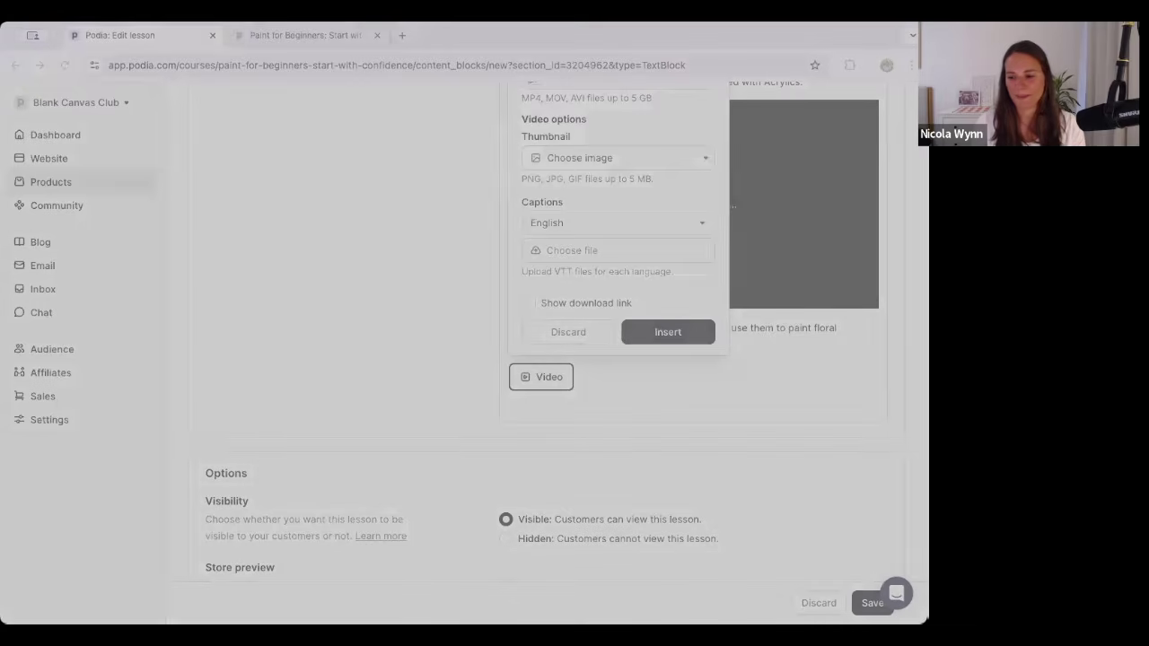
click(679, 366)
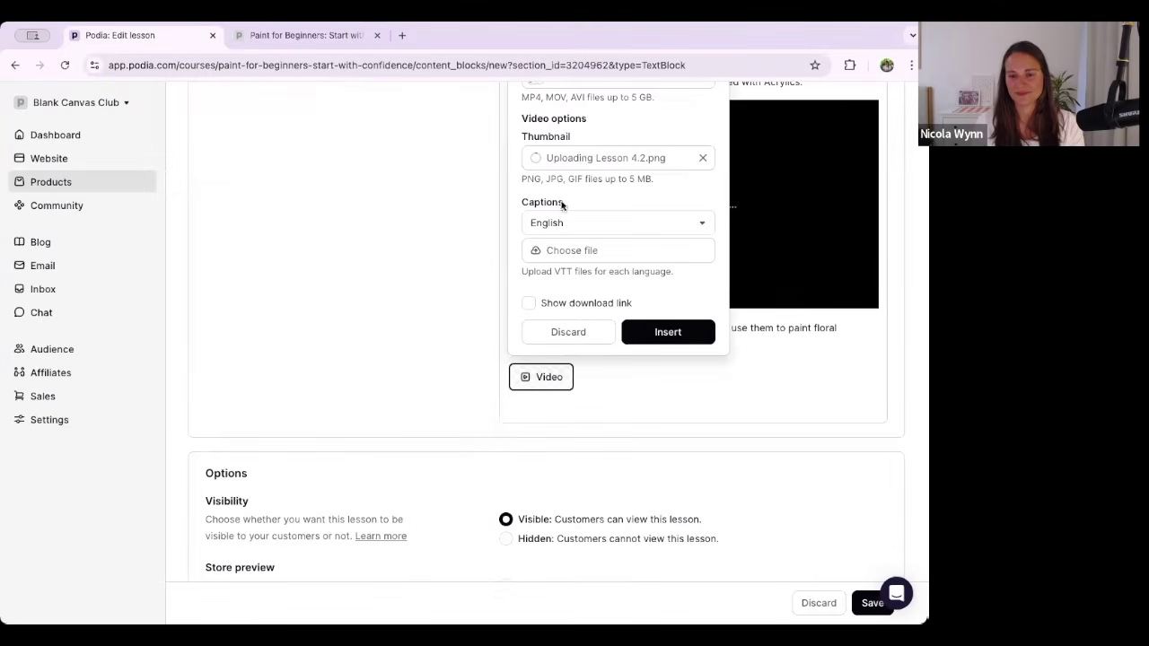
click(684, 332)
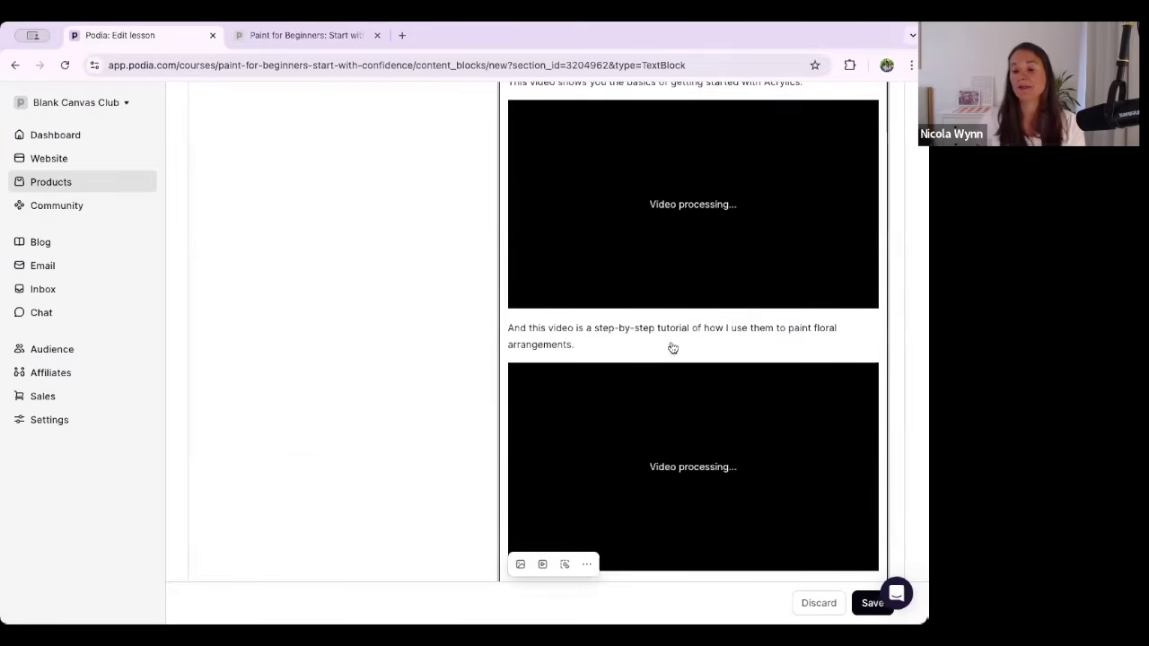
Review the Lesson 4 content with both videos and save the lesson.
scroll(672, 346, down, 3)
scroll(607, 373, up, 10)
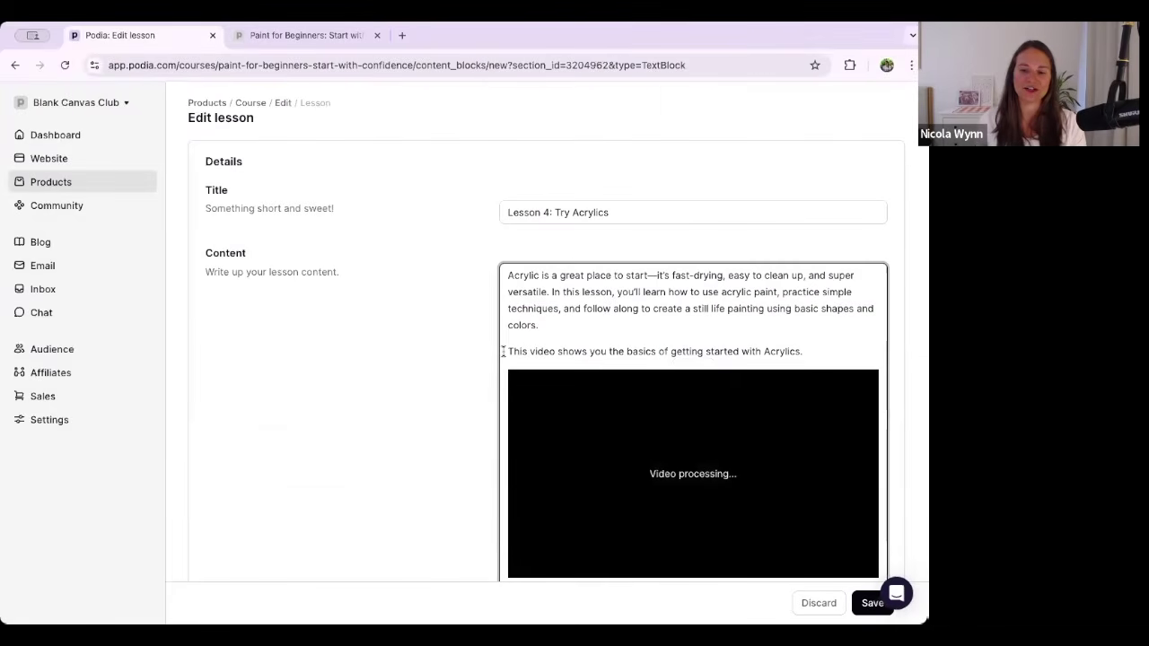
scroll(808, 354, down, 3)
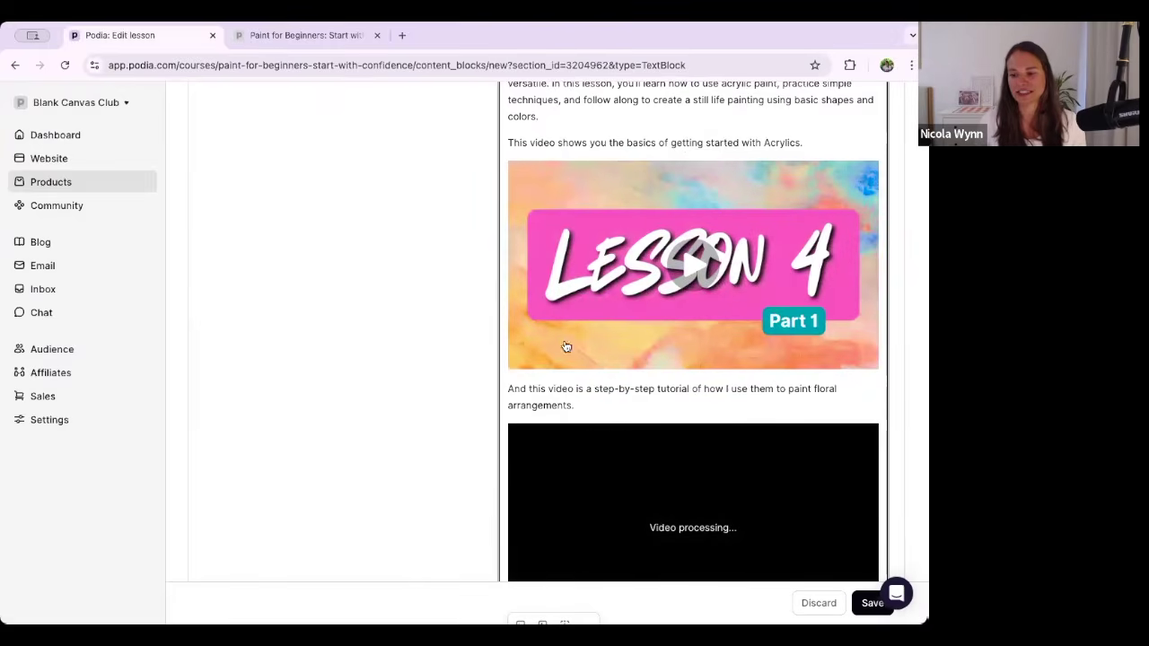
scroll(574, 363, down, 5)
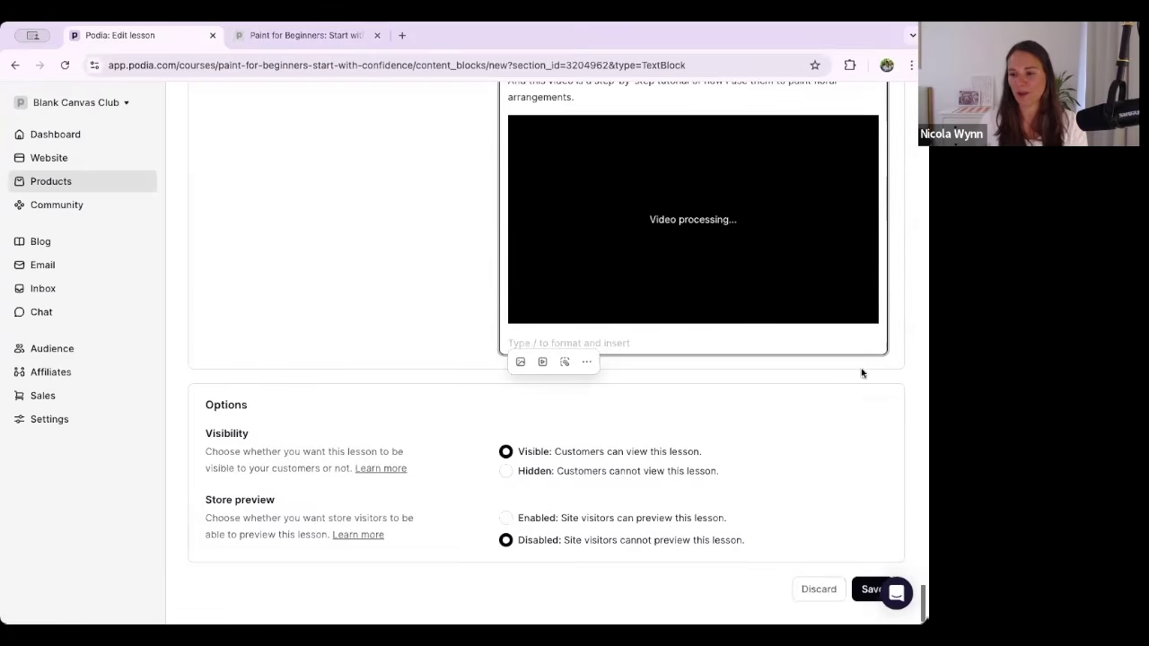
click(871, 594)
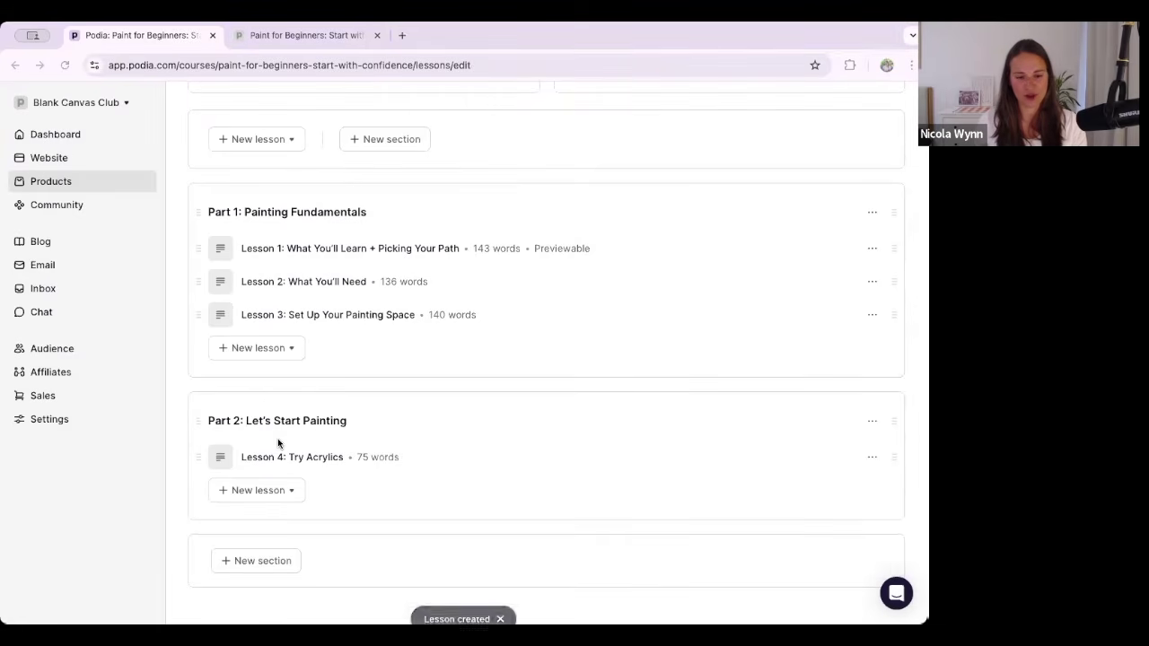
Add a text lesson to Part 2 titled "Lesson 5: Try Watercolor" with the prepared content beginning "Watercolor is light, playful, and unpredictable".
click(269, 489)
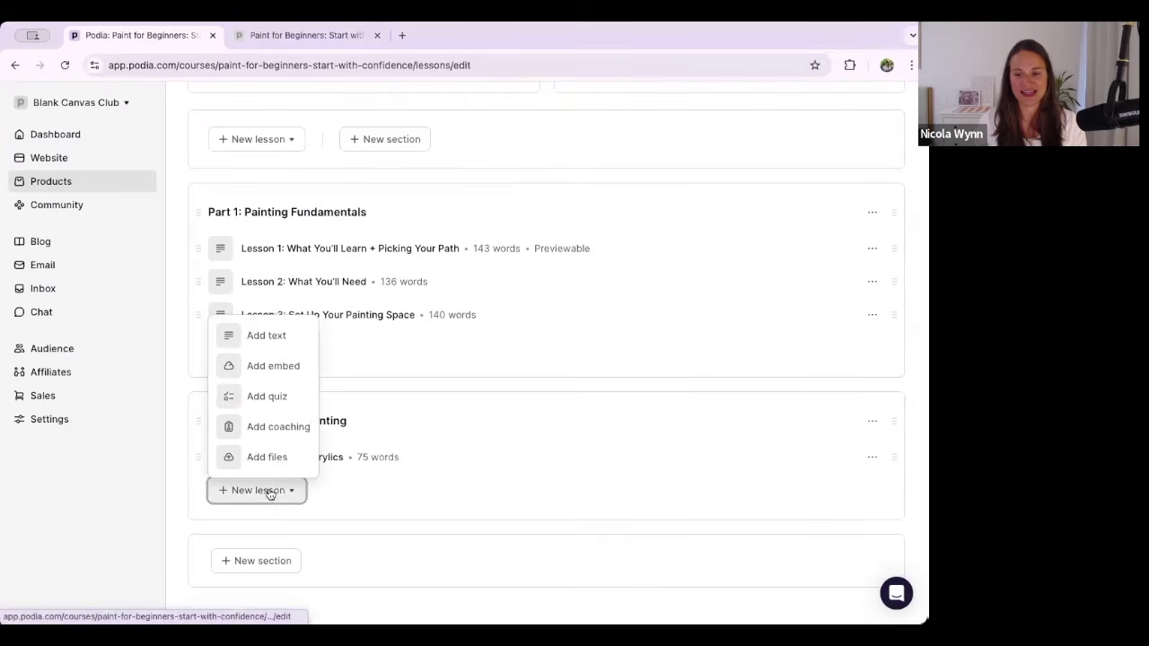
click(272, 336)
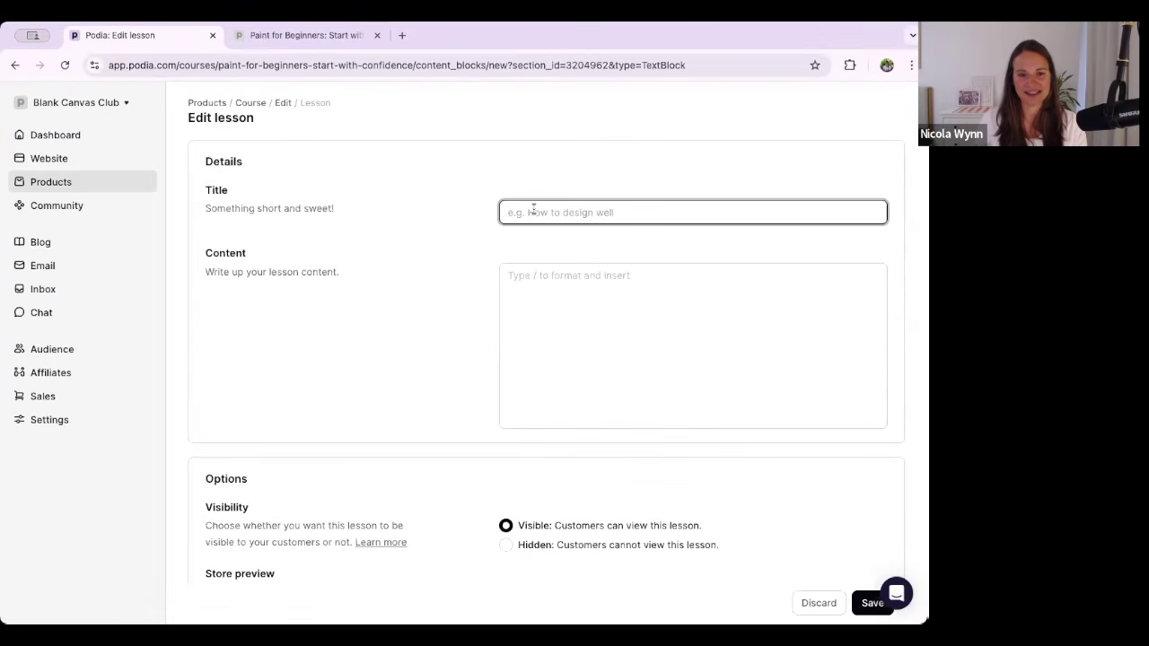
text(Lesson 5: Try Watercolor)
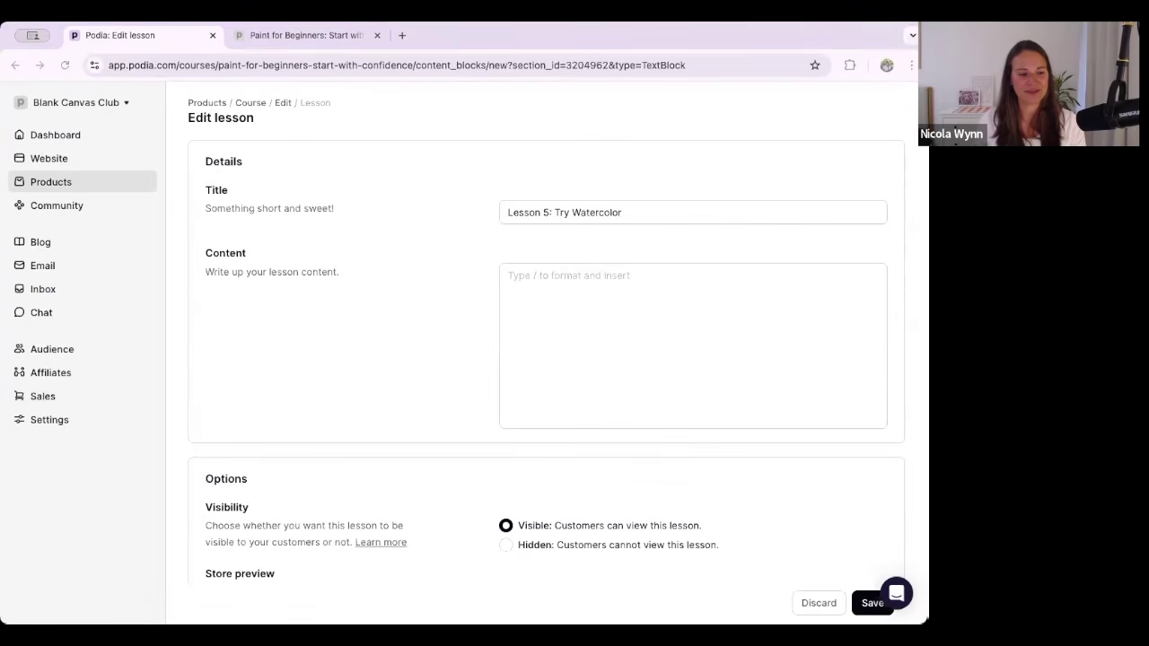
click(644, 287)
text(Watercolor is light, playful, and unpredictable in the best way. You'll learn how to control the flow of water and pigment, experiment with blending and texture, and paint a soft, layered landscape using just a few colors.)
Embed the YouTube video of three easy beginner-friendly watercolor flowers below the lesson text using its copied share link.
key(Return)
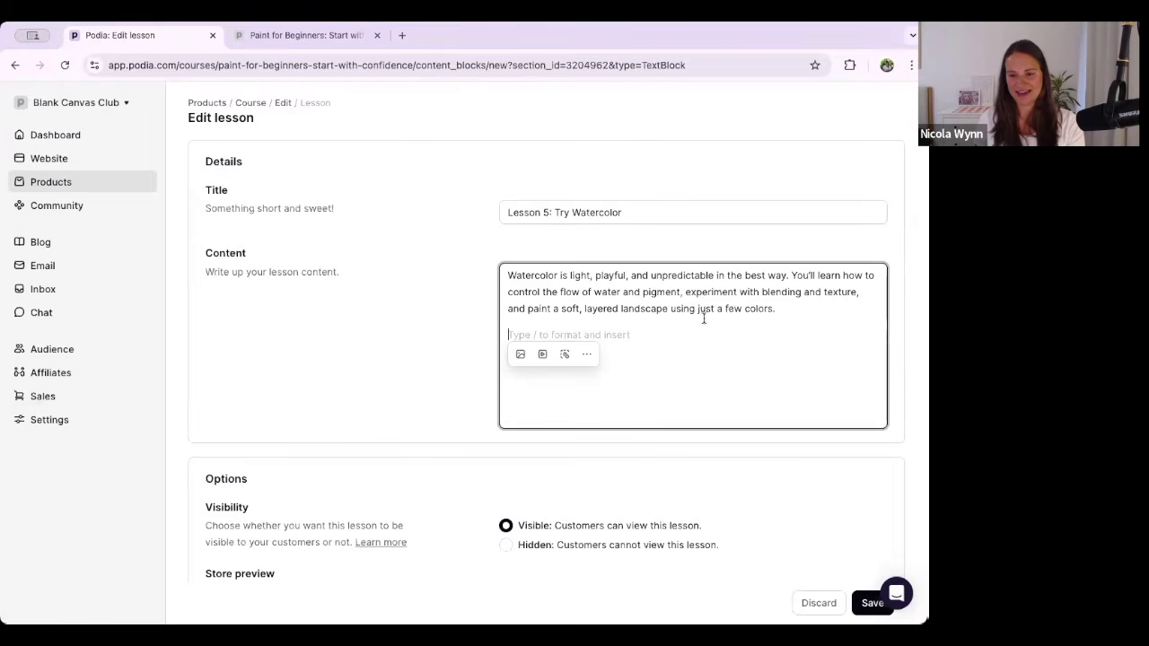
text(/)
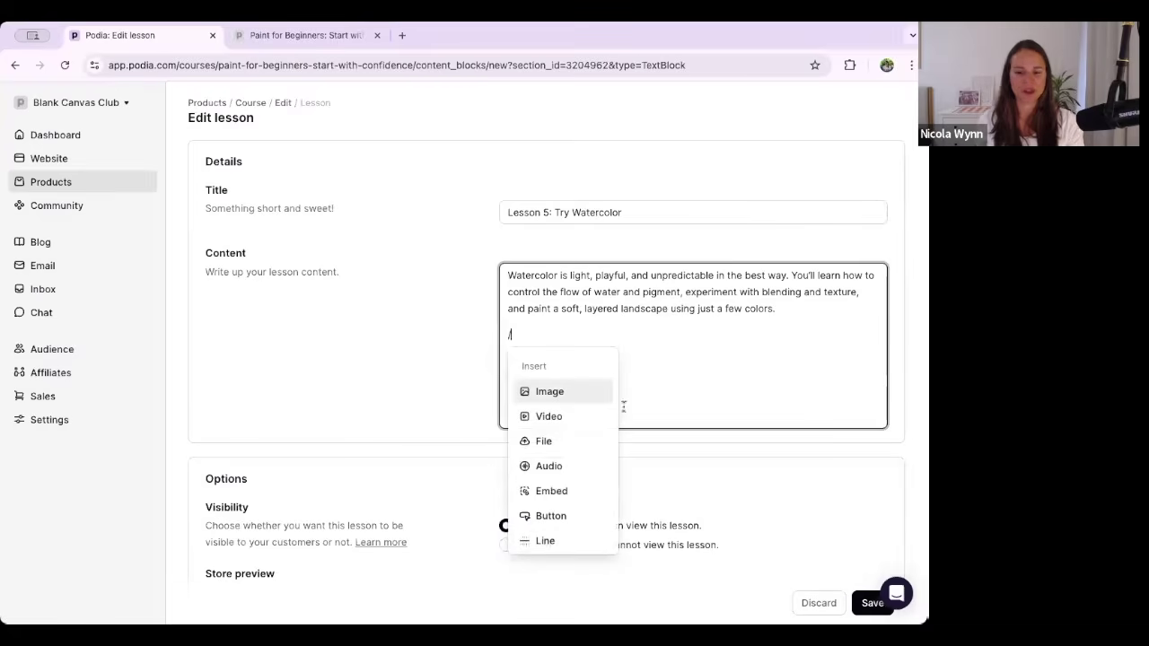
click(577, 497)
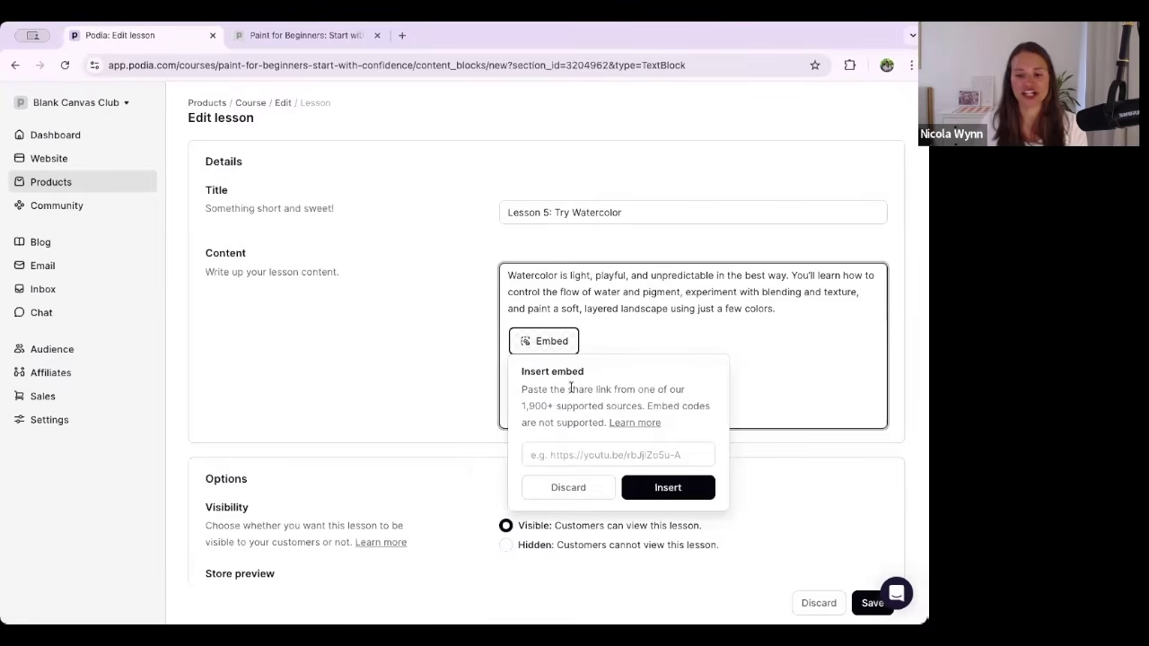
key(alt+Tab)
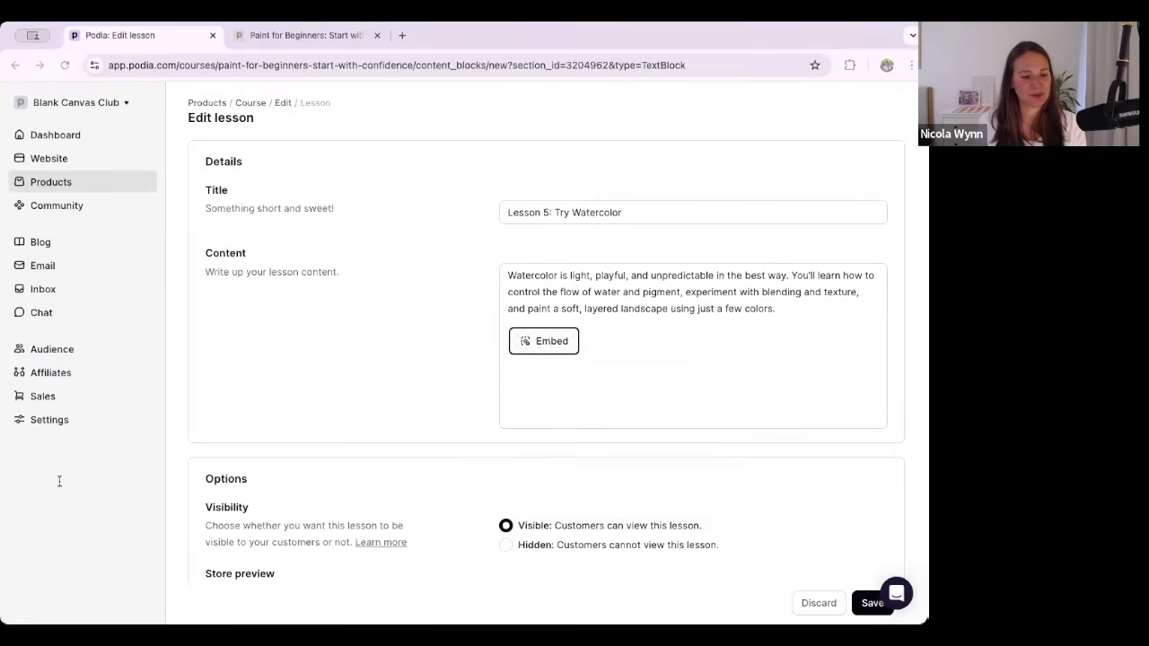
click(547, 345)
click(541, 454)
key(ctrl+v)
click(653, 486)
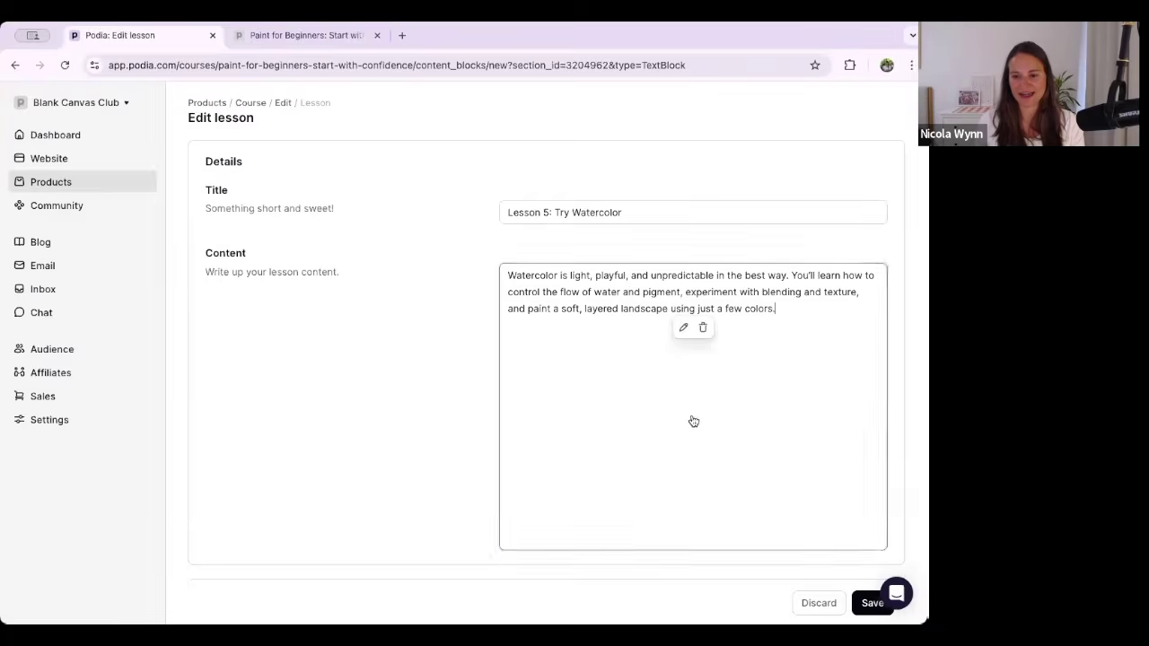
Add the sentence beginning "And this worksheet has 10 expert tips from experienced watercolor artists" below the embedded video.
scroll(637, 366, down, 2)
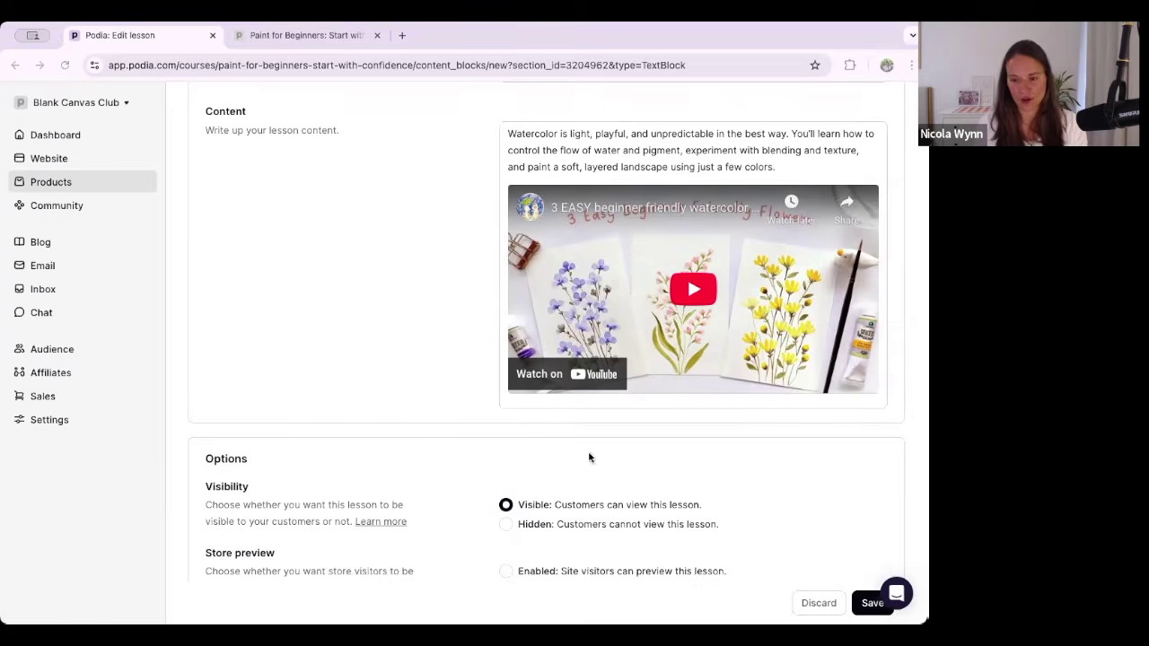
click(652, 405)
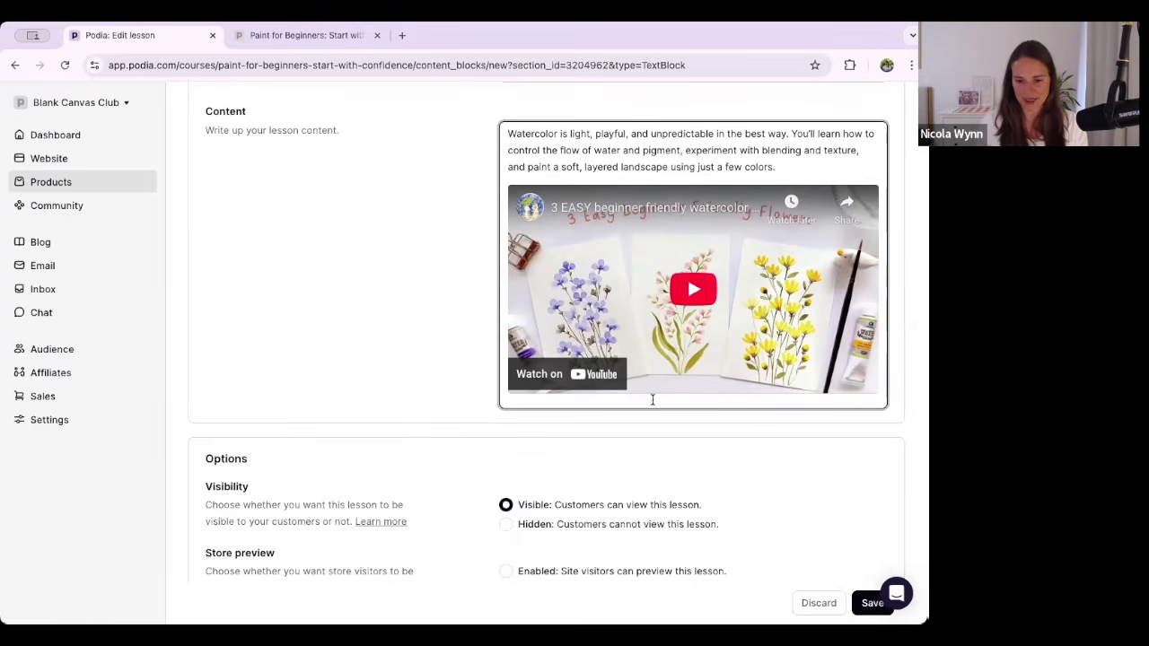
scroll(651, 397, down, 1)
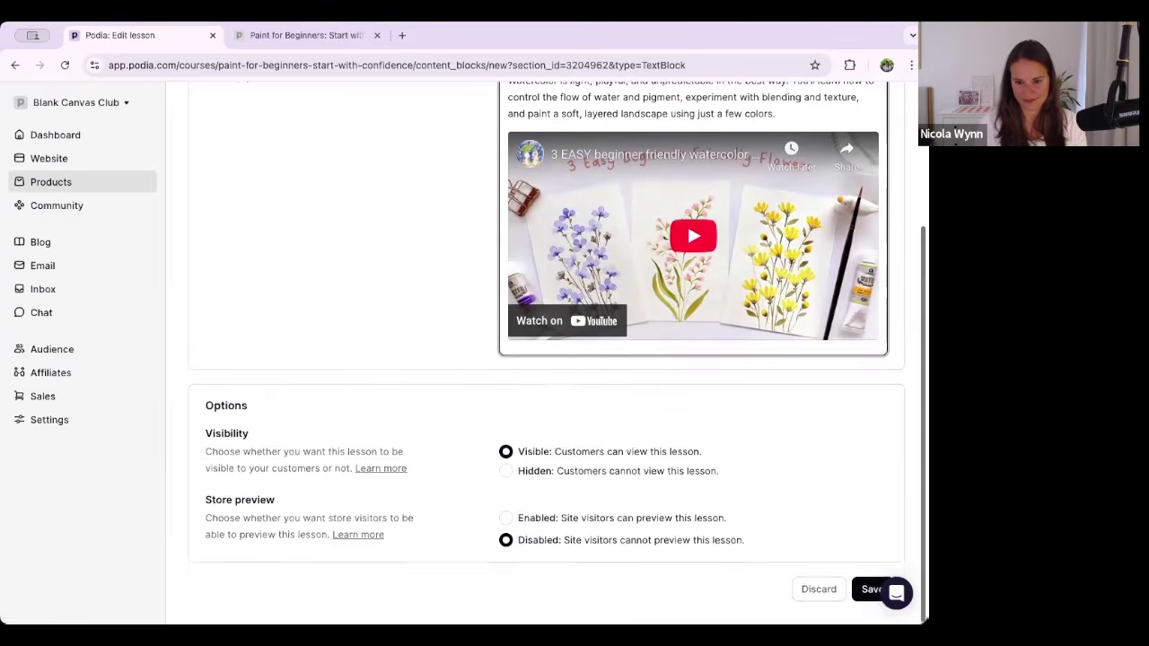
click(649, 377)
text(And this worksheet has 10 expert tips from experienced watercolor artists to help you improve your practice.)
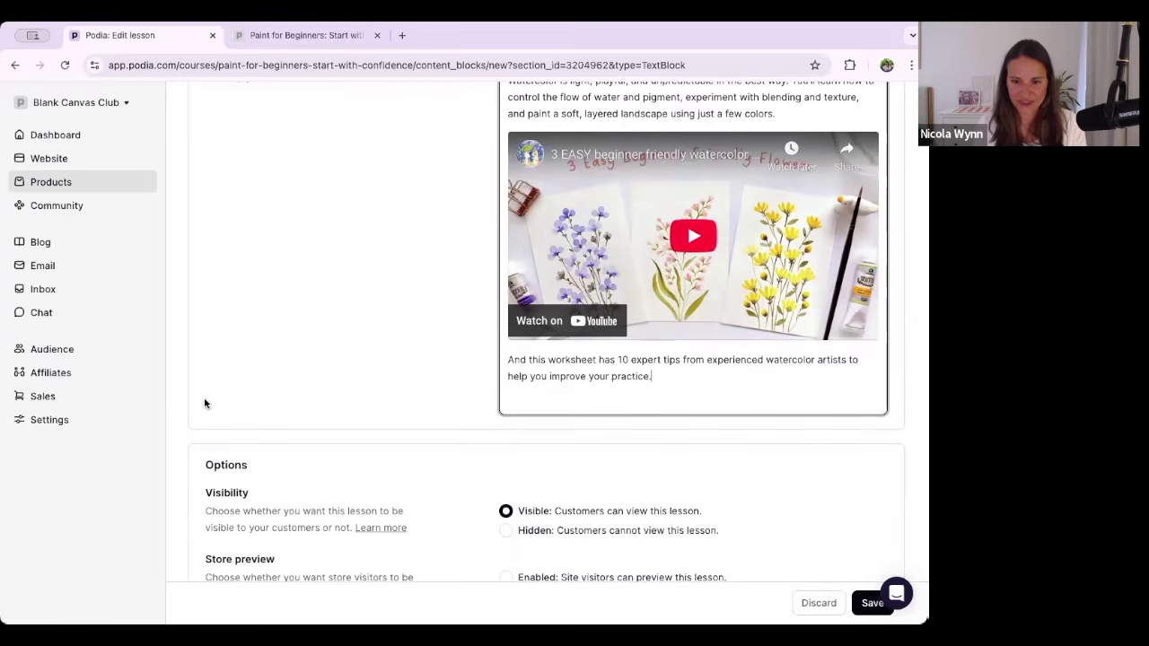
Add a file block below the worksheet sentence and upload "Lesson 5 PDF.pdf" from the computer.
key(Return)
text(/)
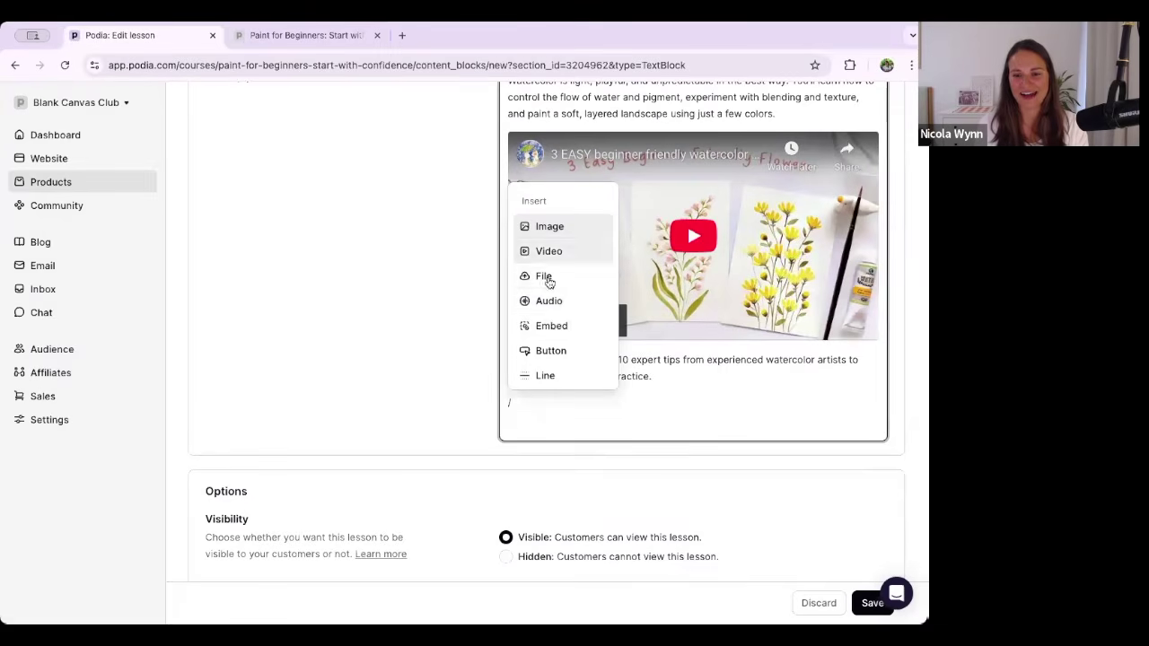
click(545, 280)
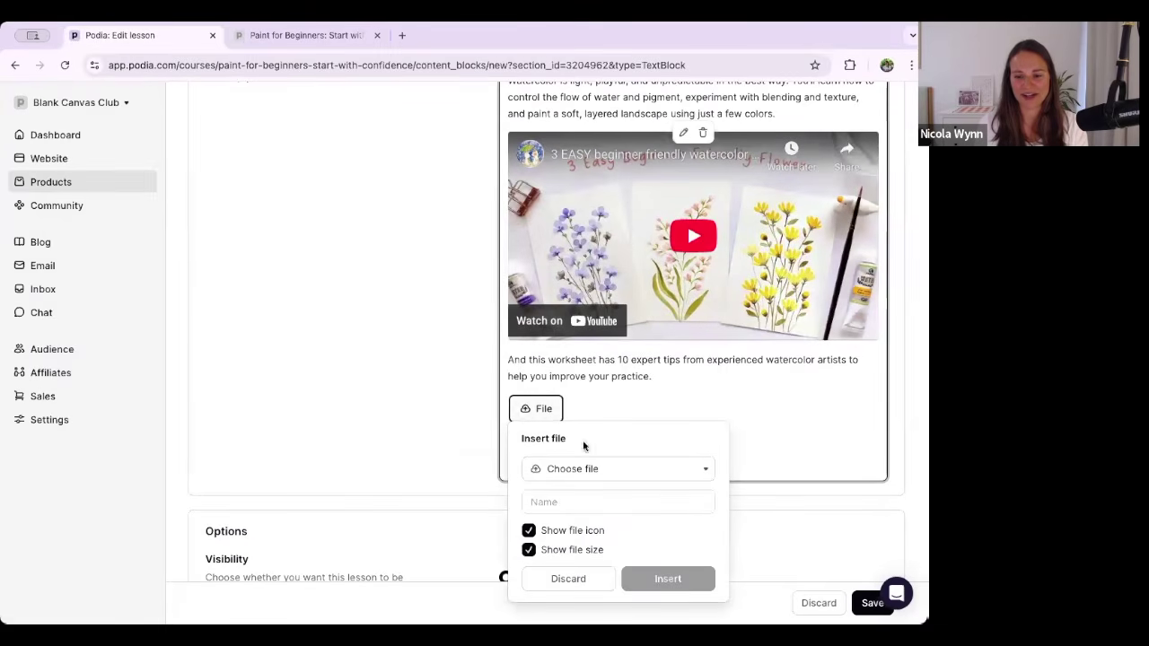
click(584, 472)
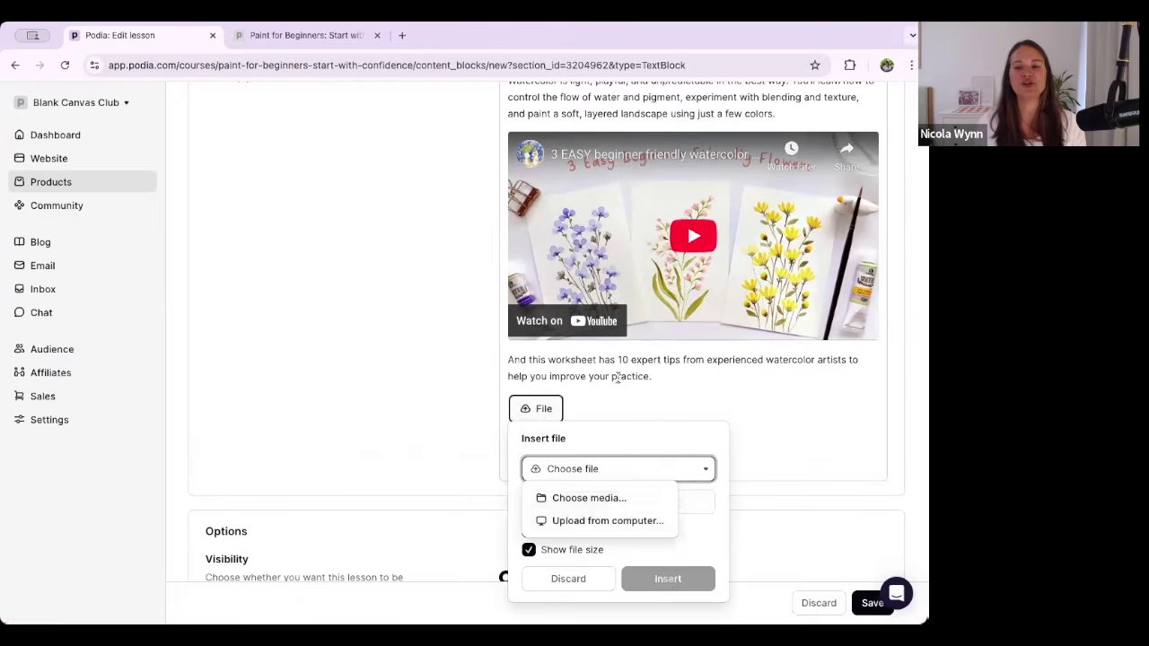
scroll(614, 382, up, 2)
scroll(613, 395, down, 3)
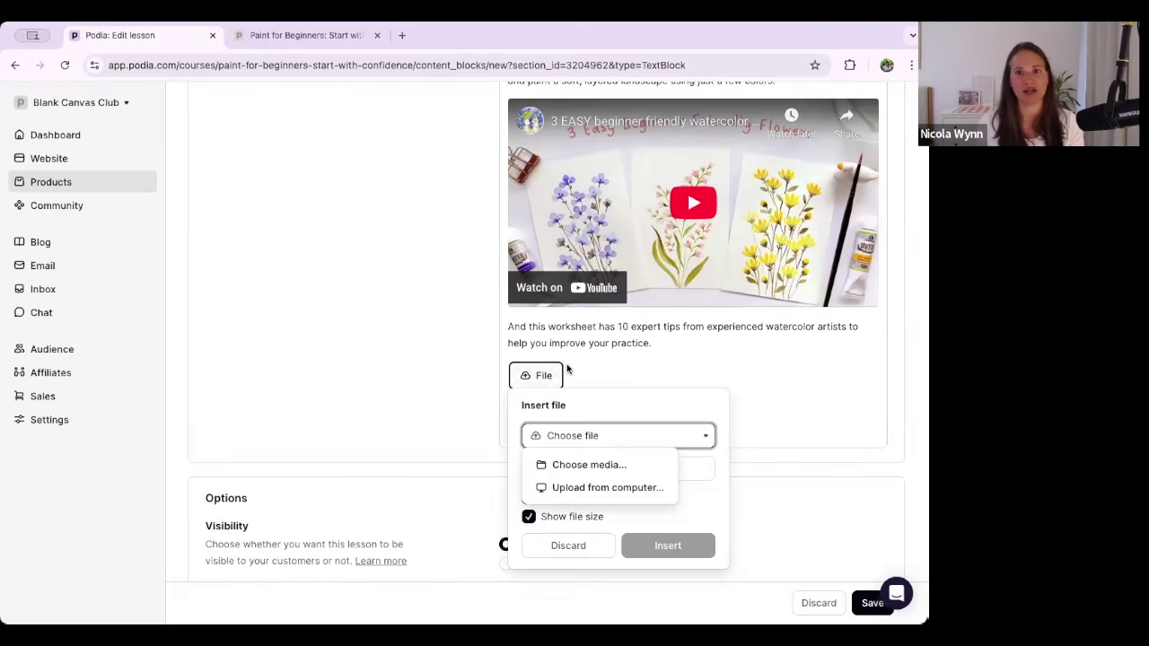
click(582, 485)
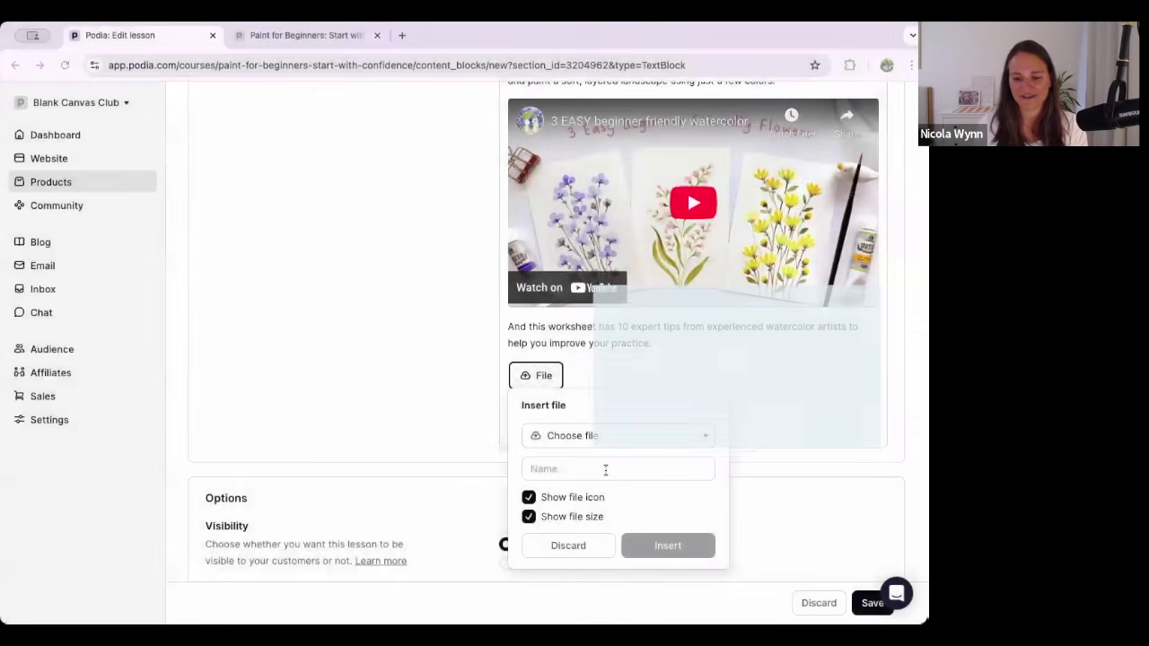
Name the uploaded file "Watercolor Tips Checklist PDF" and insert it with its icon and file size shown.
click(605, 469)
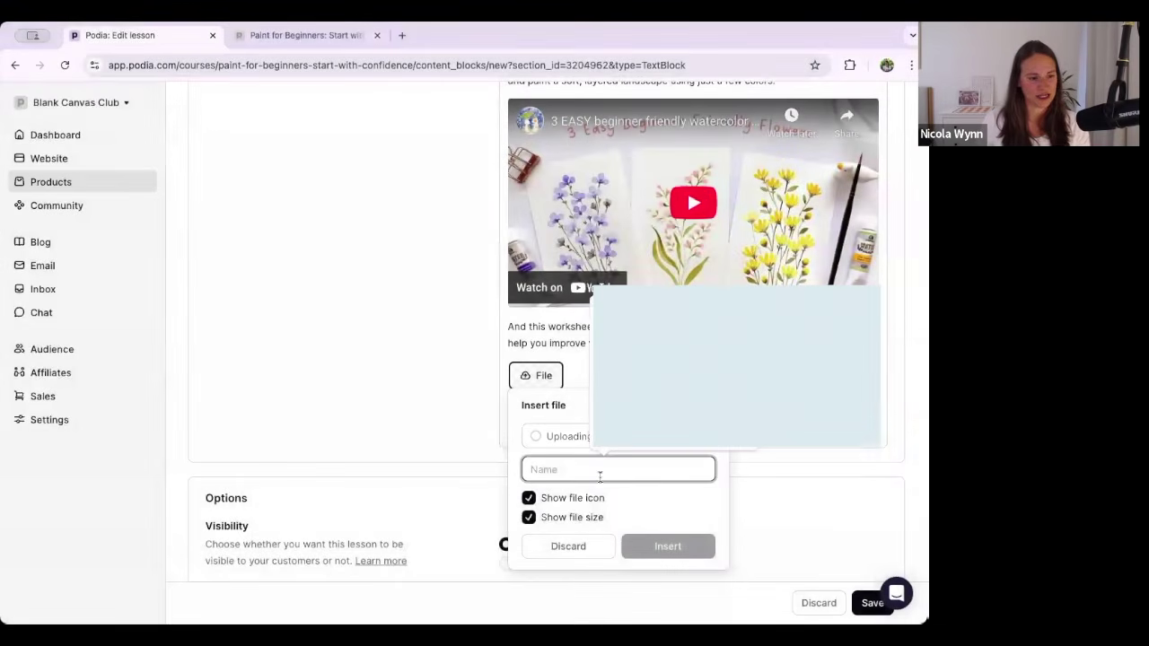
text(Water)
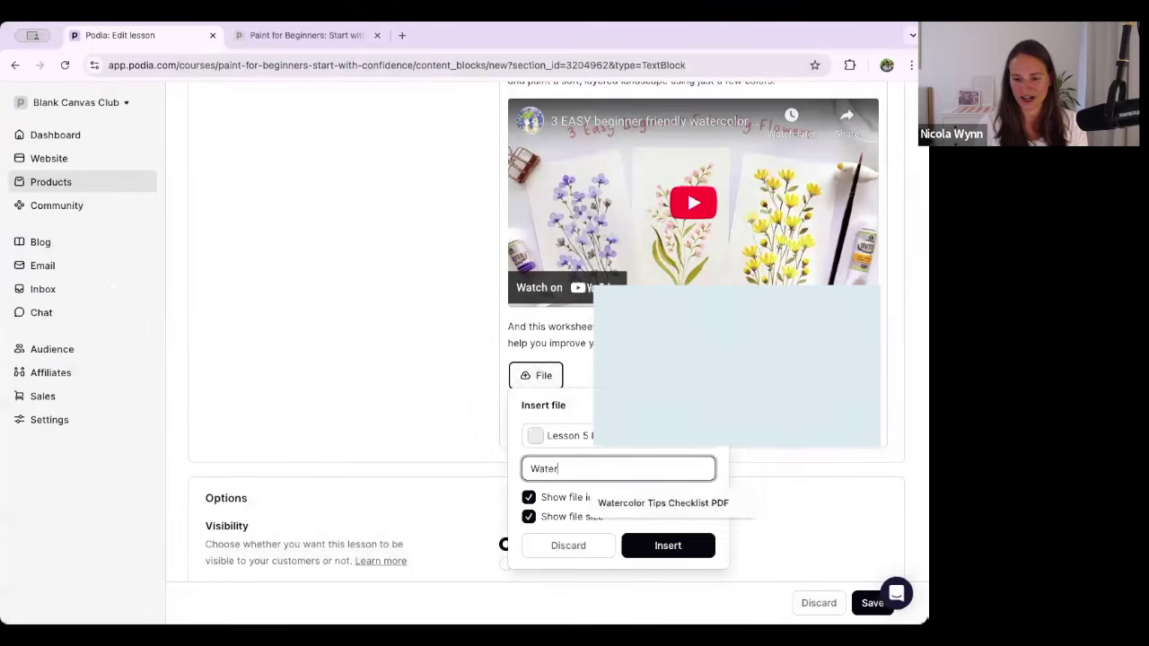
key(BackSpace)
text(color )
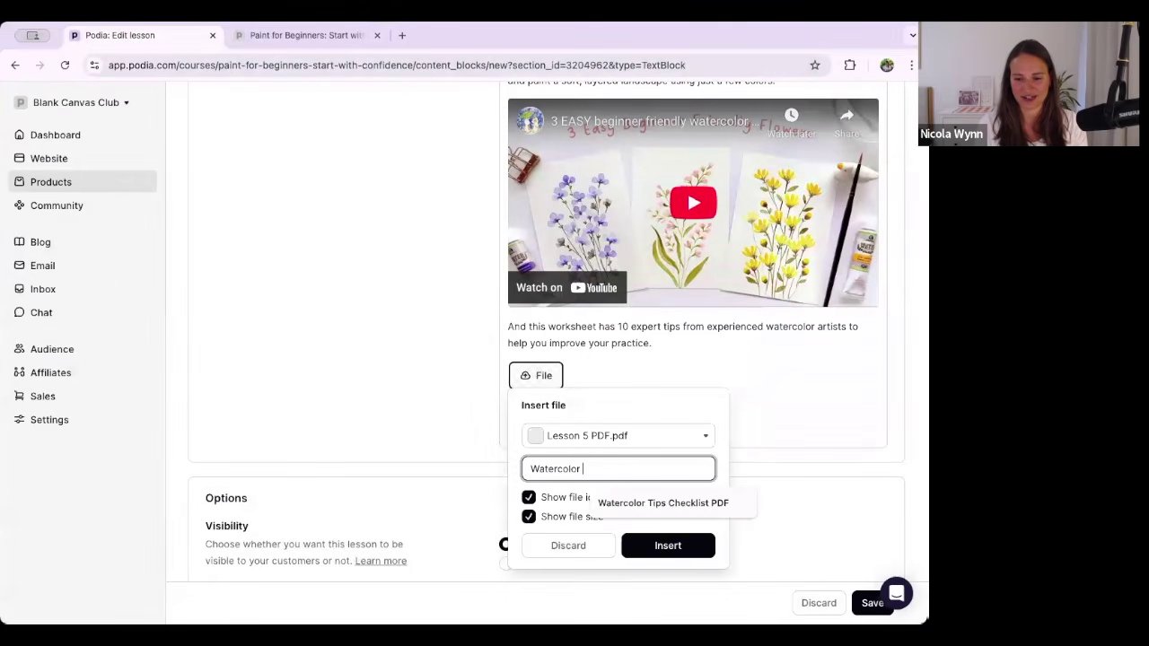
text(Tips Checklist PFDFD)
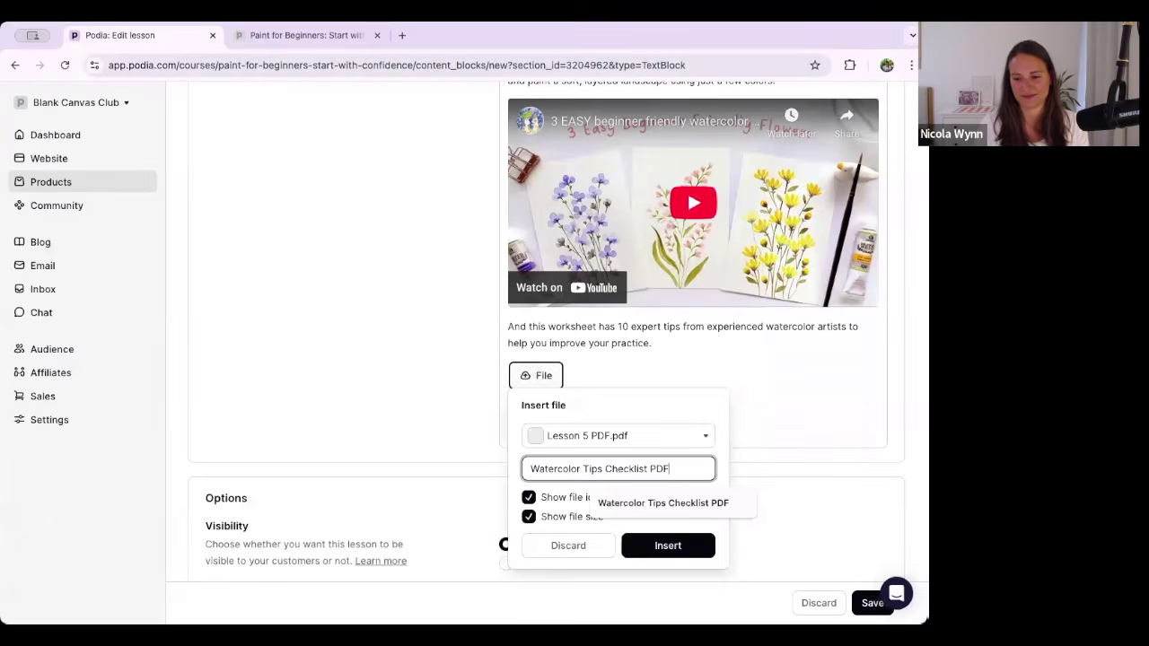
click(636, 547)
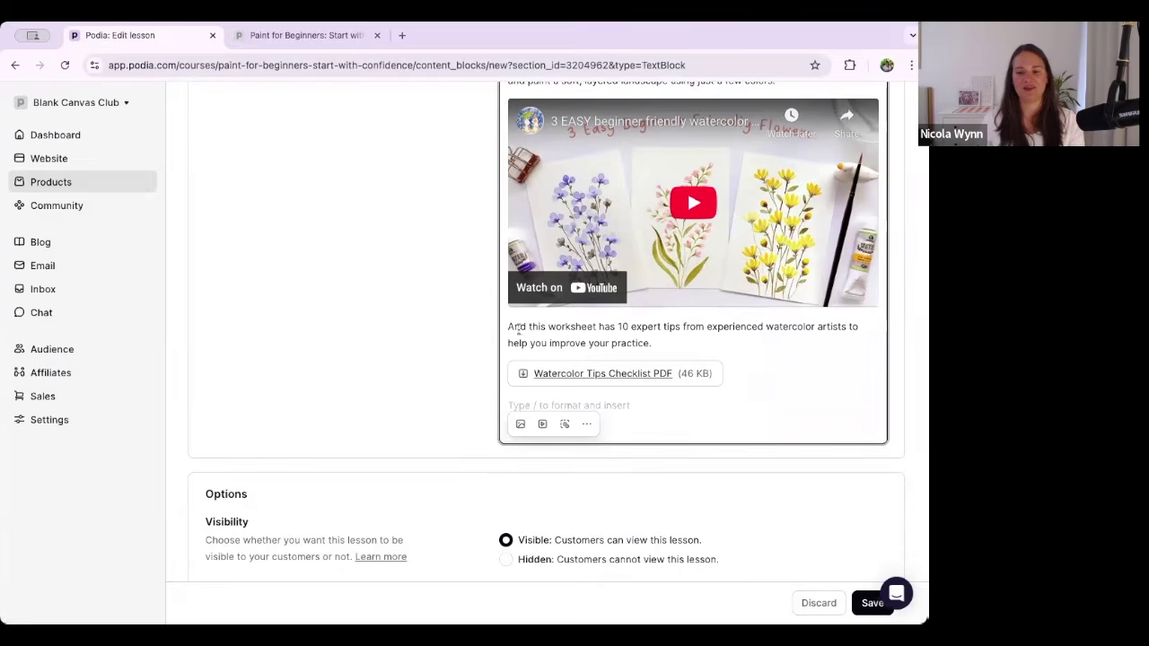
Review the Lesson 5 text, embedded video and worksheet file, and save the lesson.
drag(506, 328, 682, 345)
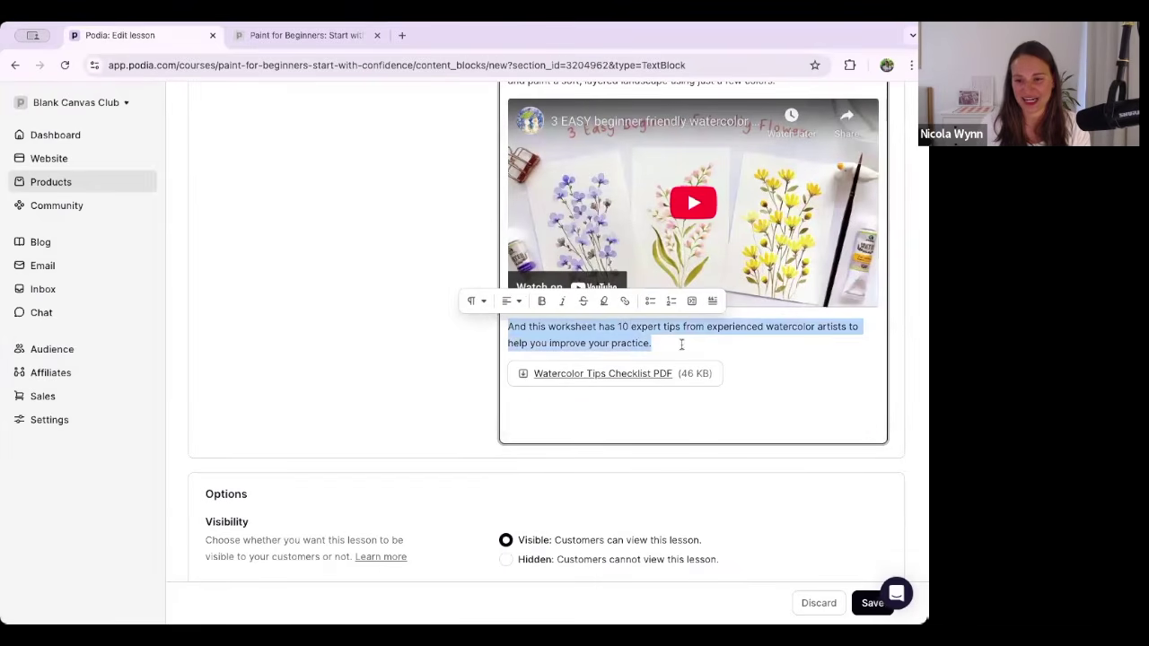
click(544, 420)
mouse_move(685, 366)
scroll(686, 366, up, 3)
scroll(709, 384, down, 2)
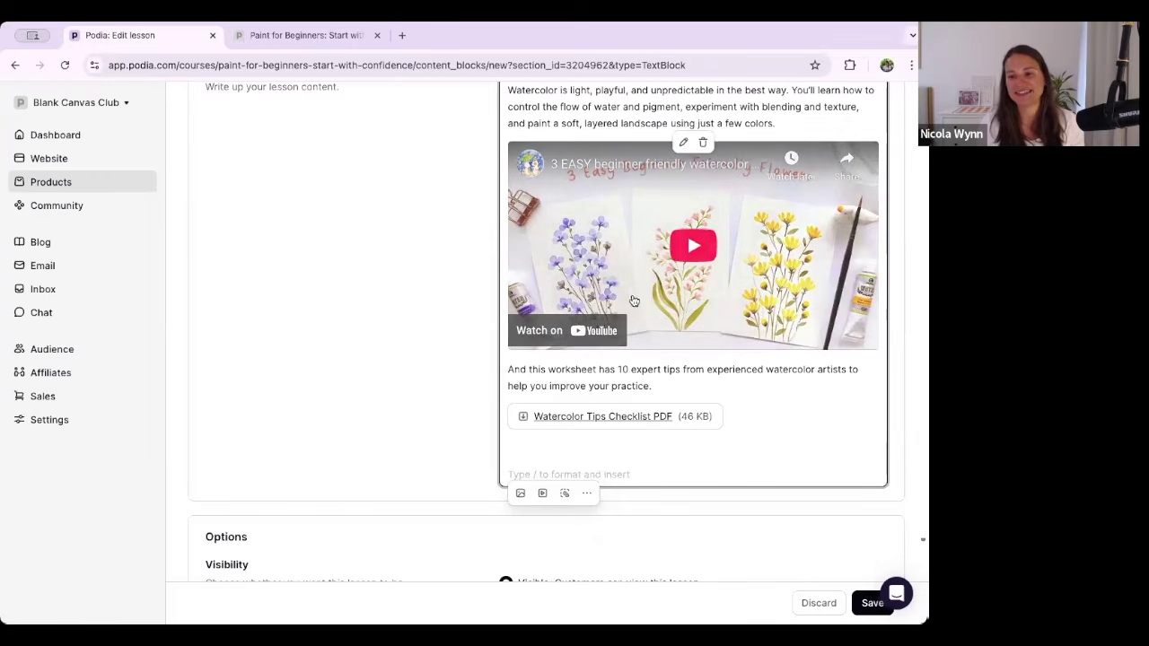
scroll(691, 270, up, 2)
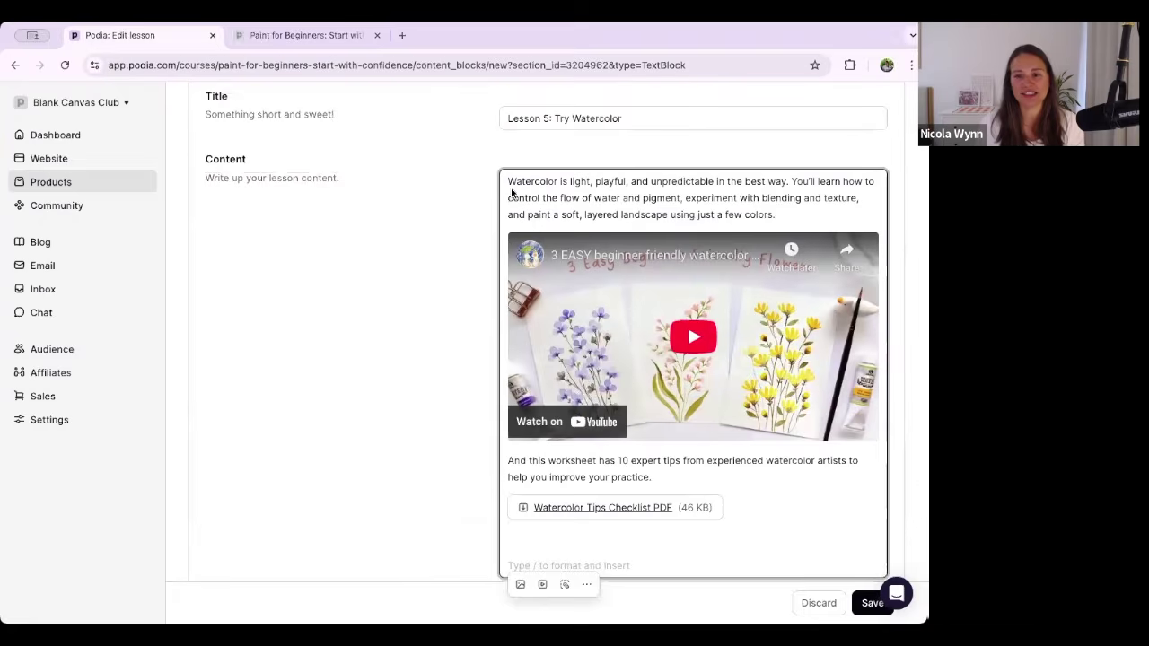
drag(508, 183, 776, 215)
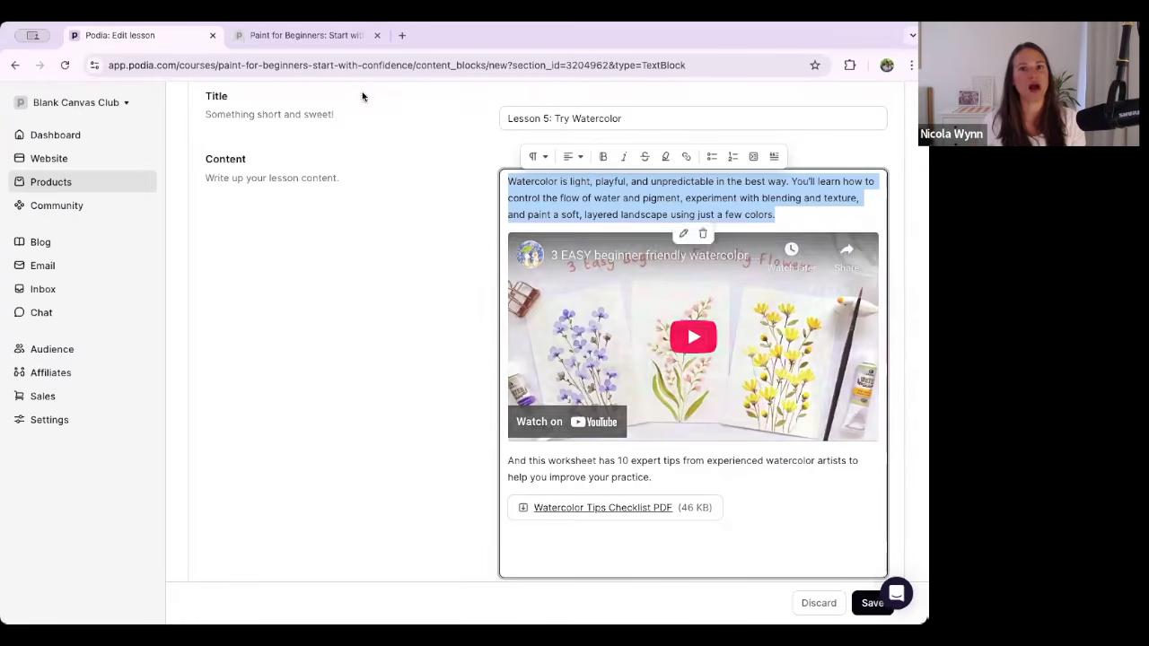
mouse_move(570, 333)
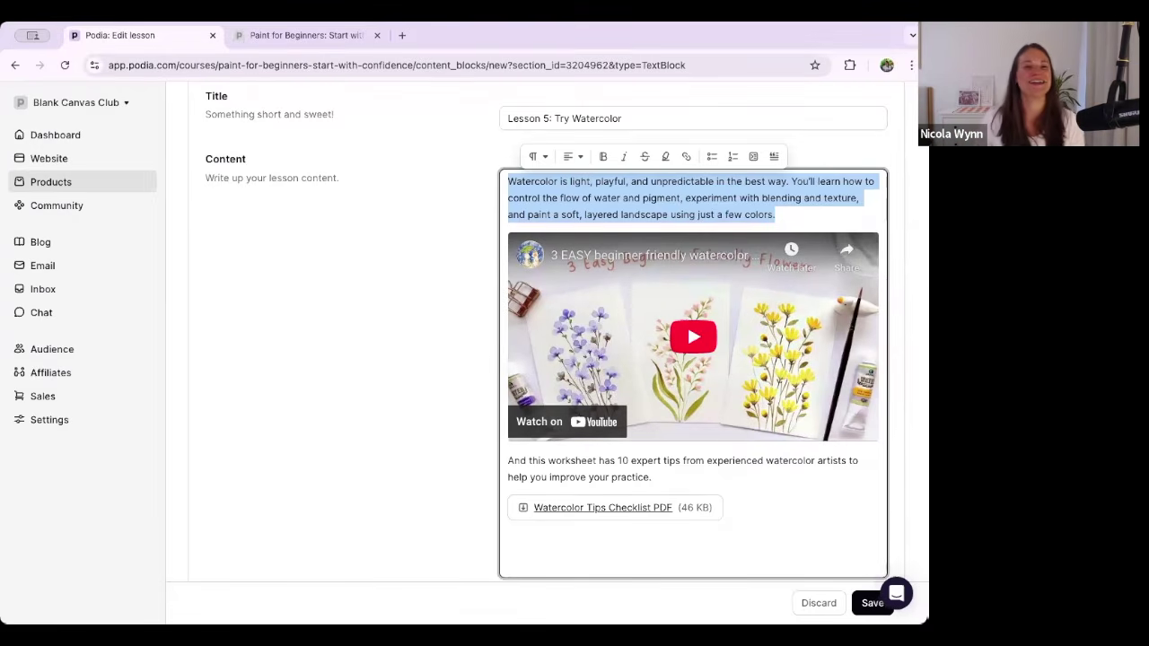
click(574, 550)
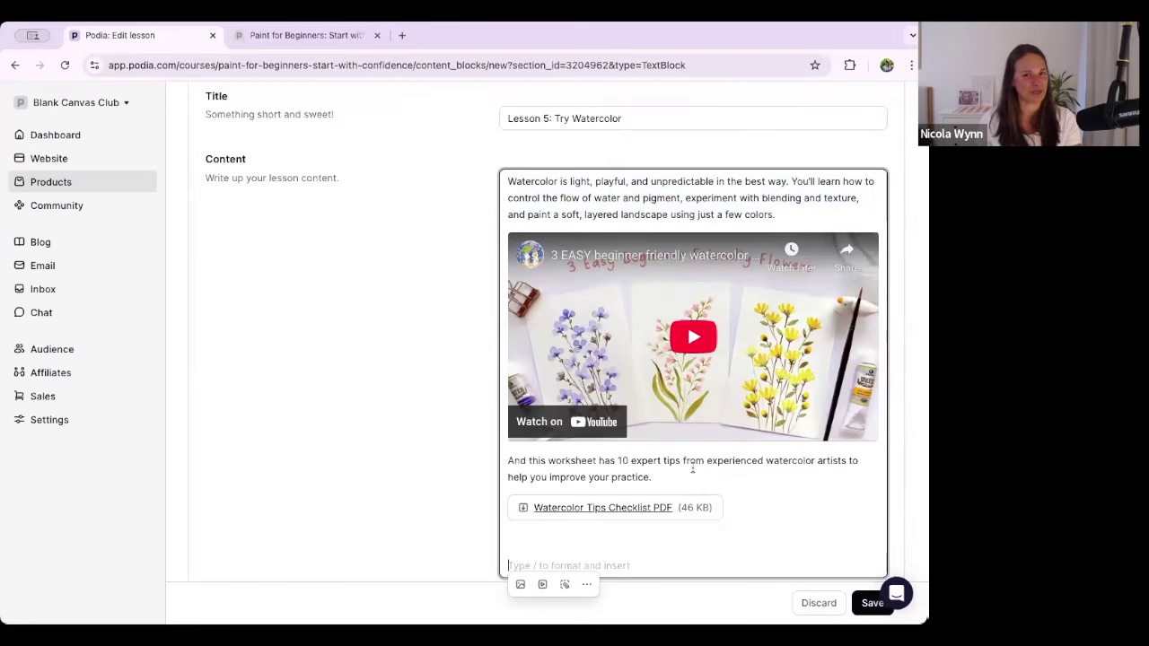
mouse_move(692, 501)
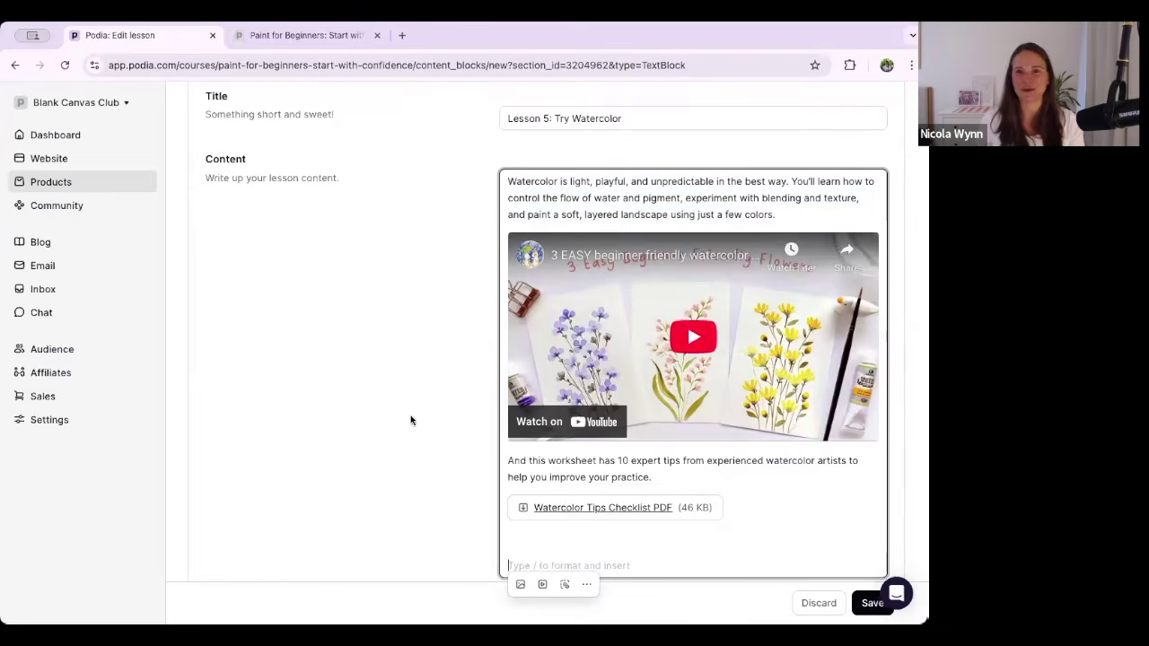
click(868, 604)
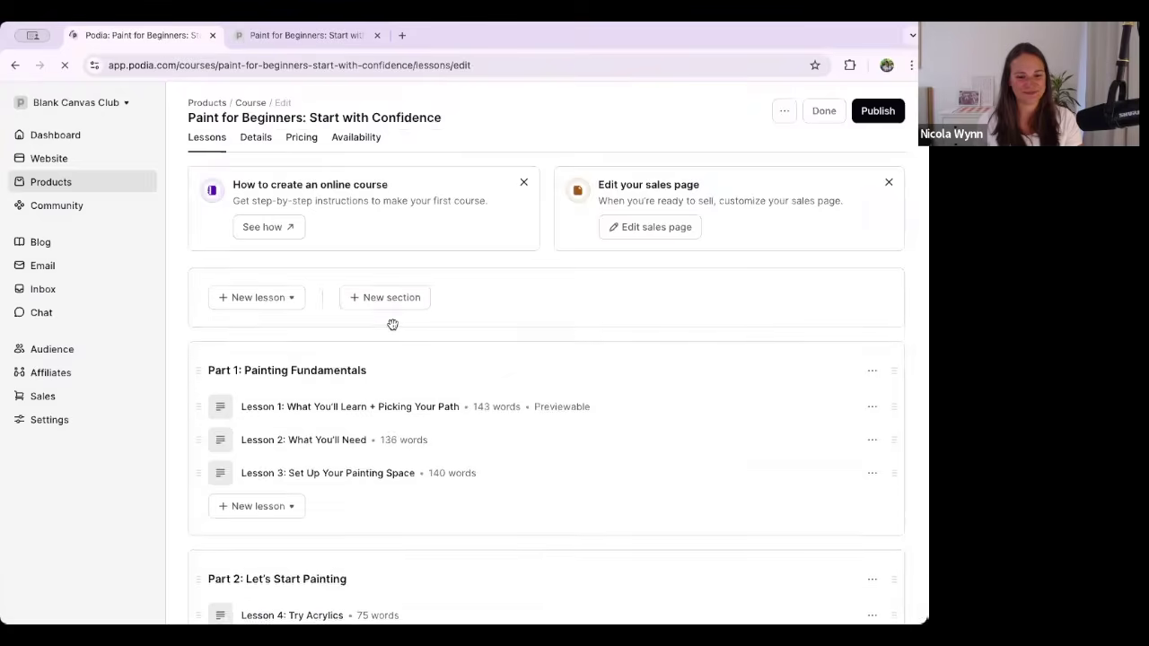
Add a quiz to Part 2 titled "Quiz: Do you know your paints?" with the introduction beginning "Test your knowledge of painting tools, techniques, and mediums".
scroll(384, 328, down, 3)
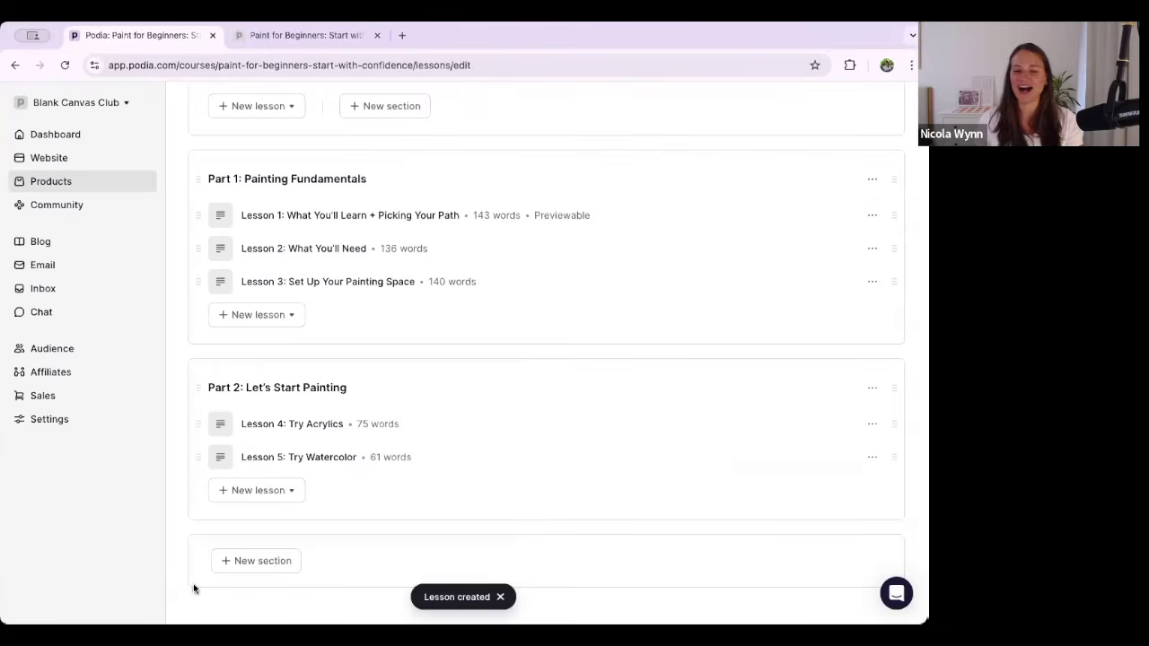
click(242, 495)
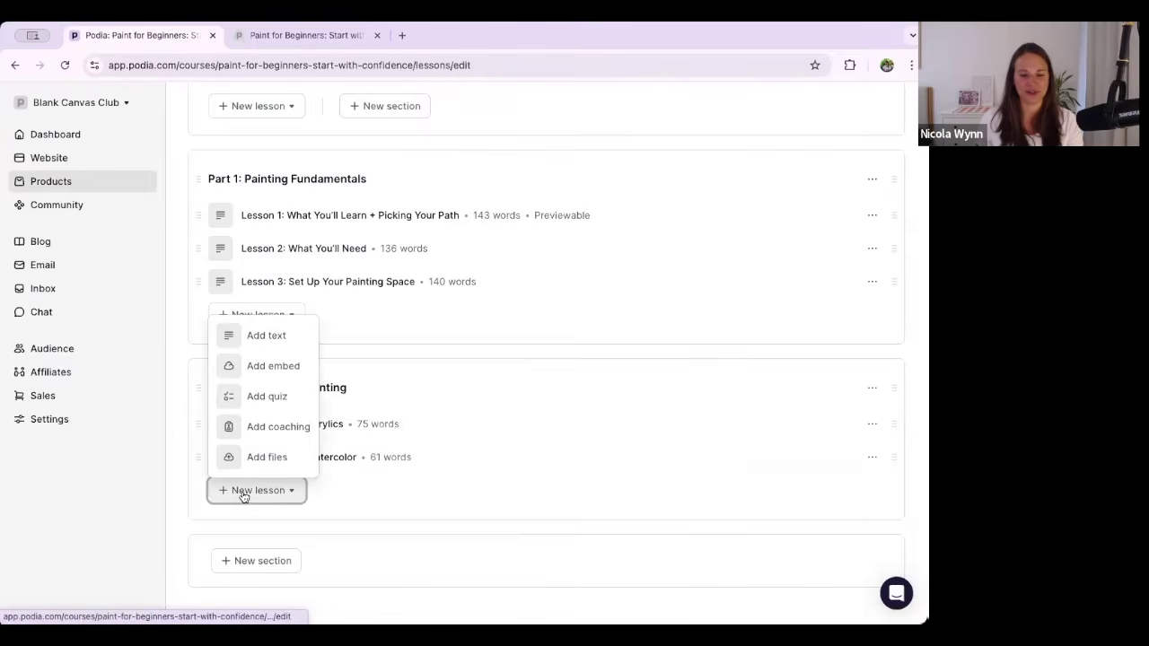
click(267, 396)
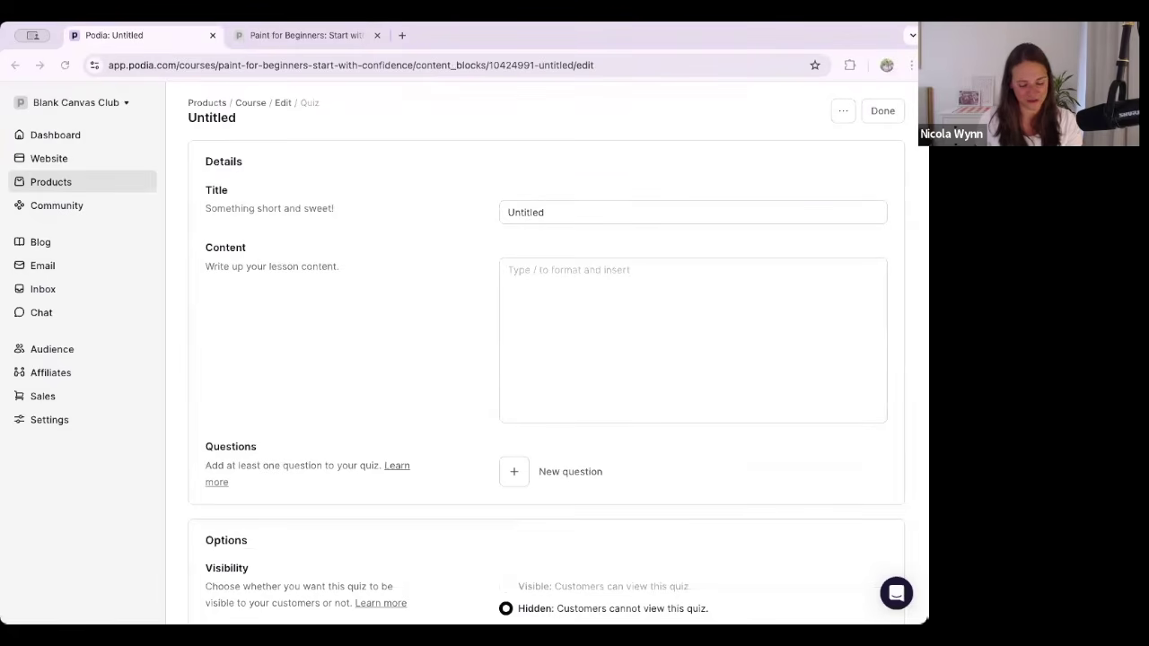
triple_click(599, 210)
text(Quiz: Do you know your paints?)
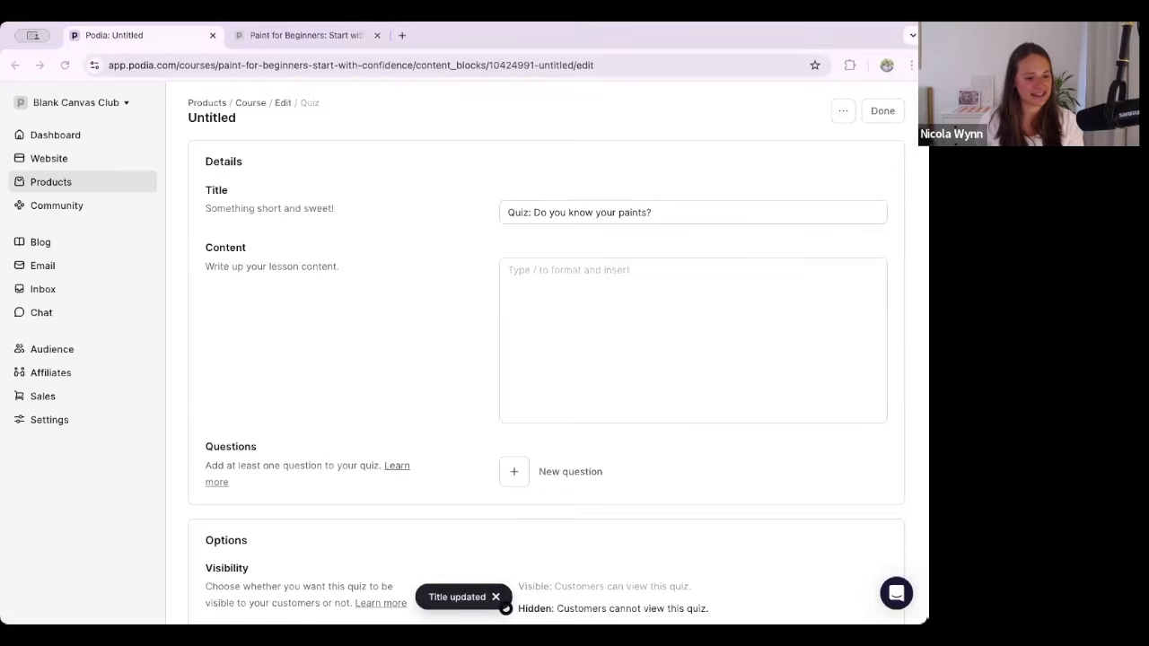
click(629, 300)
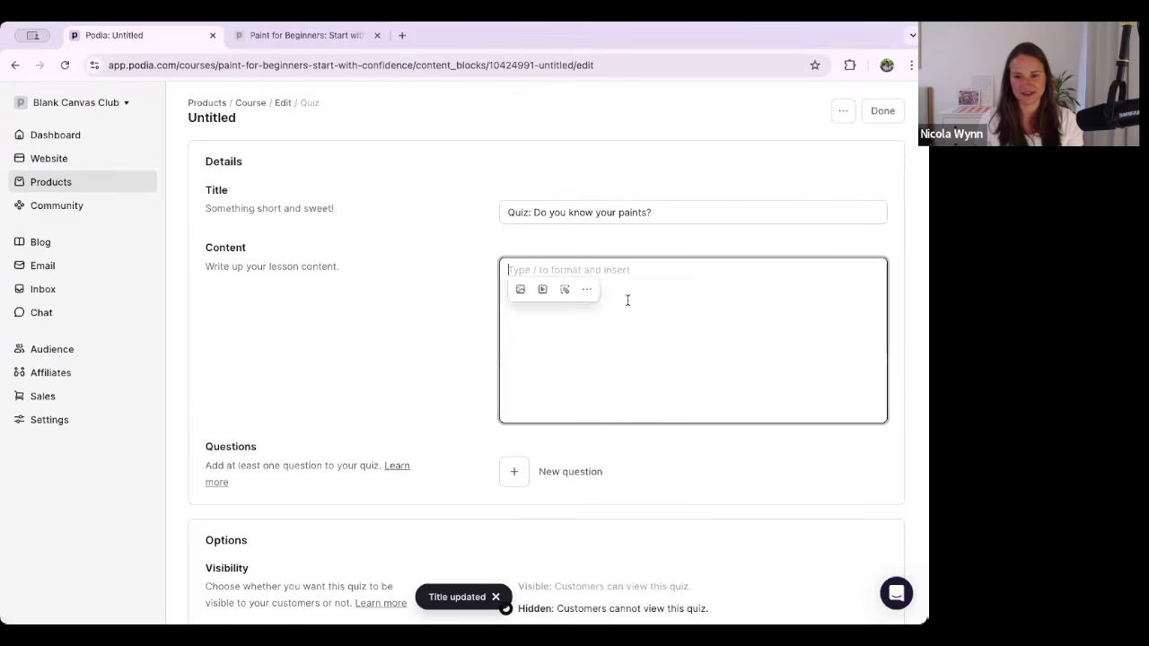
text(Test your knowledge of painting tools, techniques, and mediums. This quick quiz is a fun way to review what you've learned before you keep creating!)
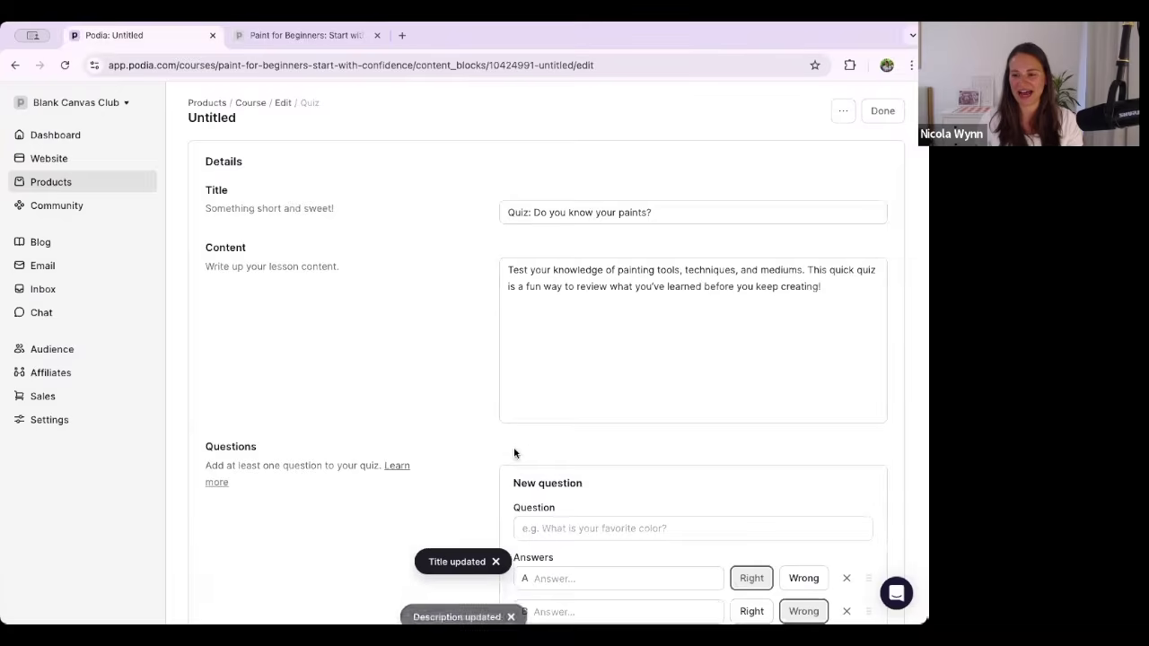
Start a new quiz question reading "Which medium dries the fastest?".
scroll(510, 478, down, 5)
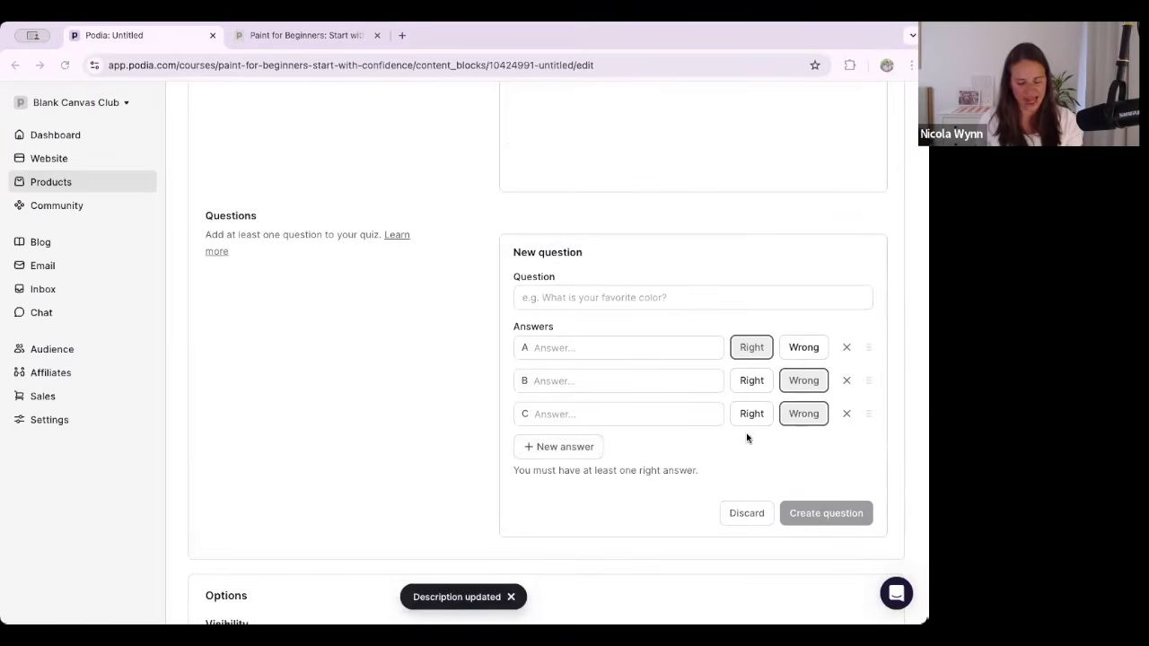
click(569, 293)
click(568, 294)
text(Which medium dries the fastest?)
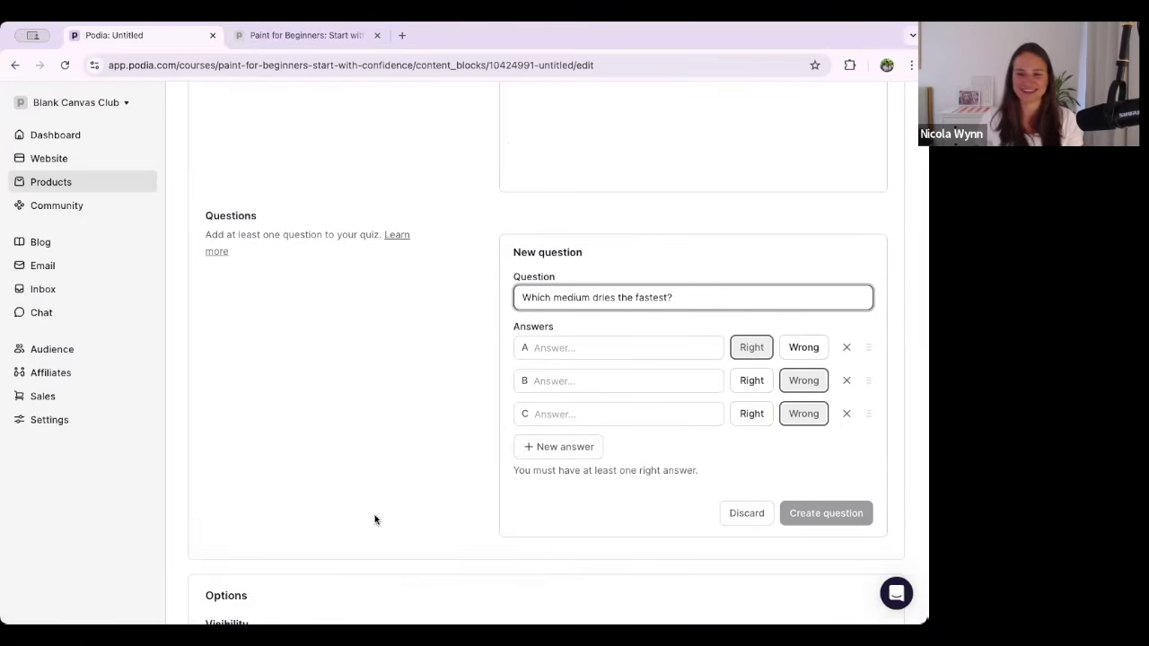
Enter "Oil", "watercolor" and "acrylic" as answers A, B and C of the question.
click(546, 348)
text(Oil)
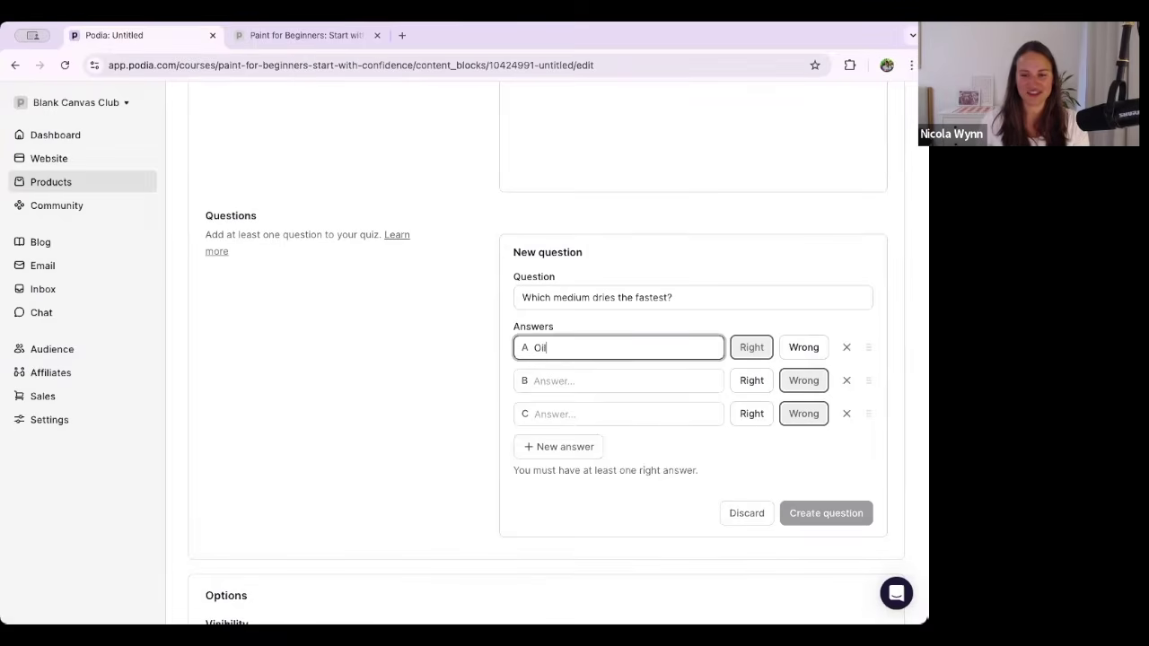
click(575, 384)
text(watercolor)
click(548, 414)
text(acreylic)
key(BackSpace)
key(BackSpace)
key(BackSpace)
key(BackSpace)
key(BackSpace)
text(crylic)
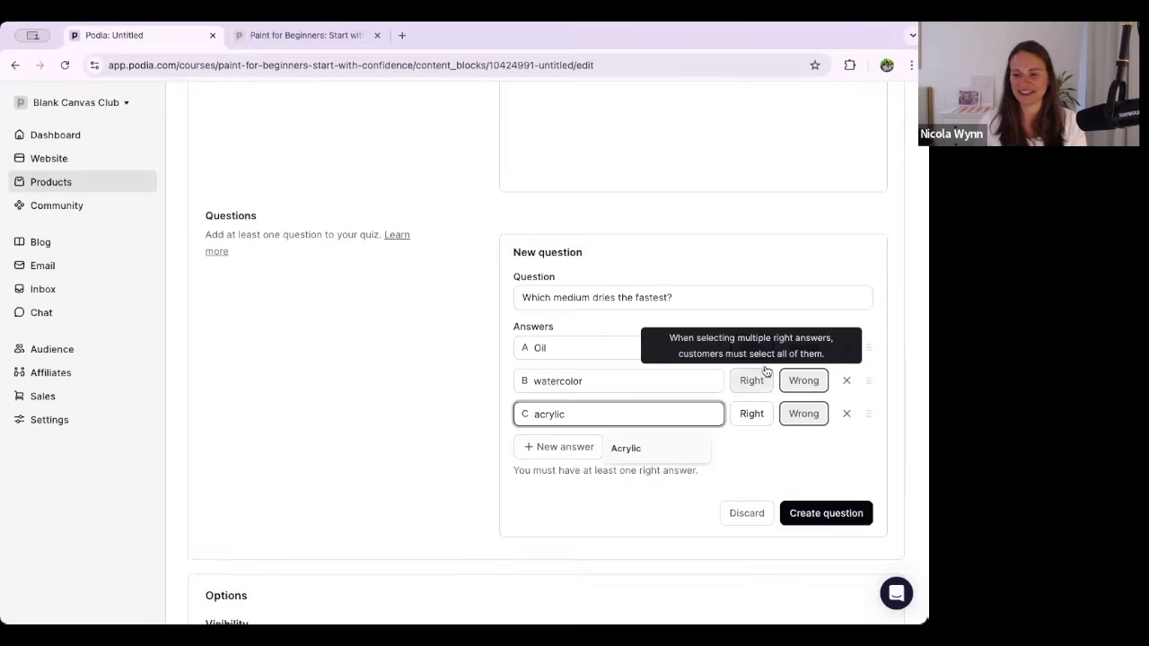
Mark Oil as wrong and acrylic as the right answer, and create the question.
click(795, 355)
click(752, 414)
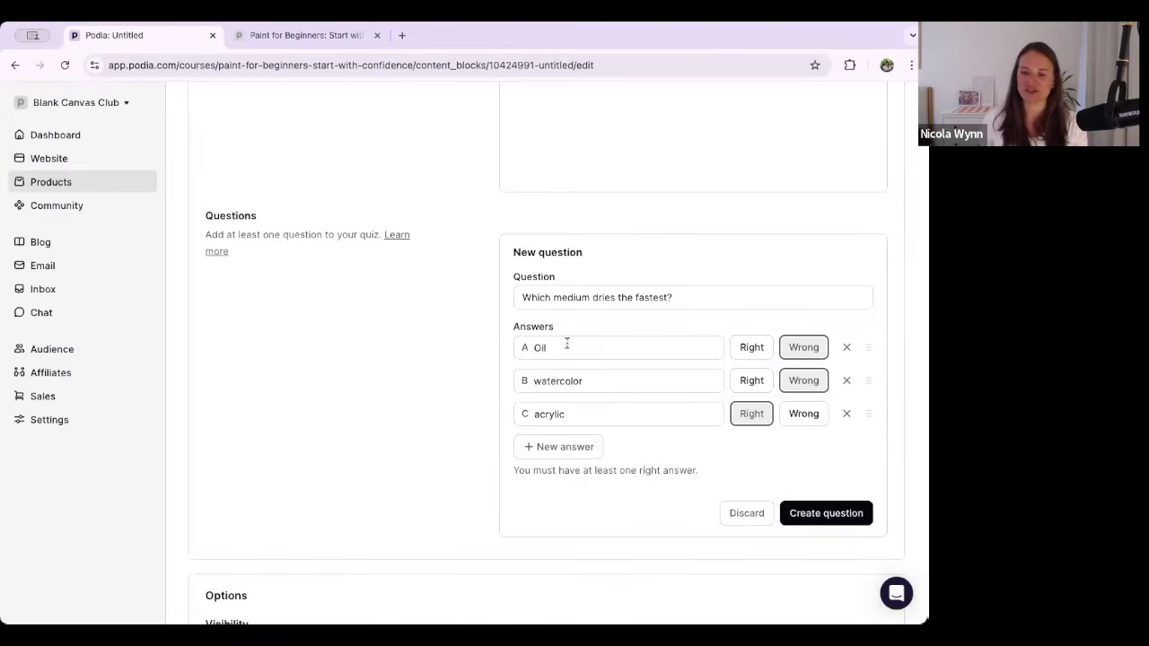
click(787, 525)
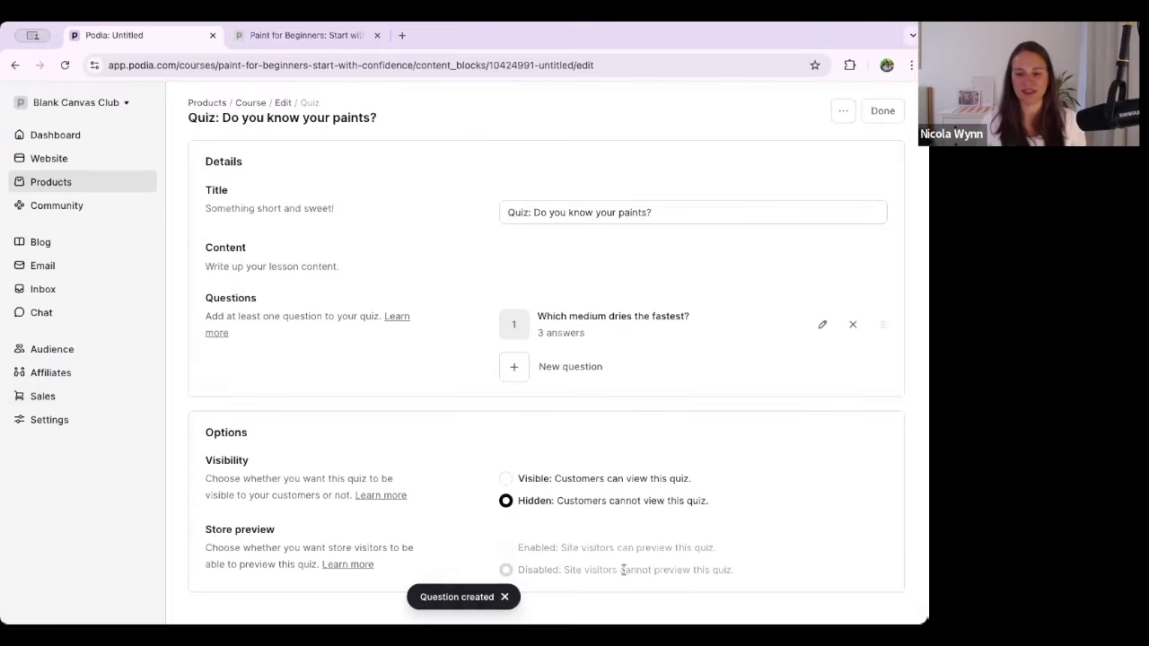
Make the quiz visible to customers, finish editing it, and review the course outline with both parts.
click(505, 482)
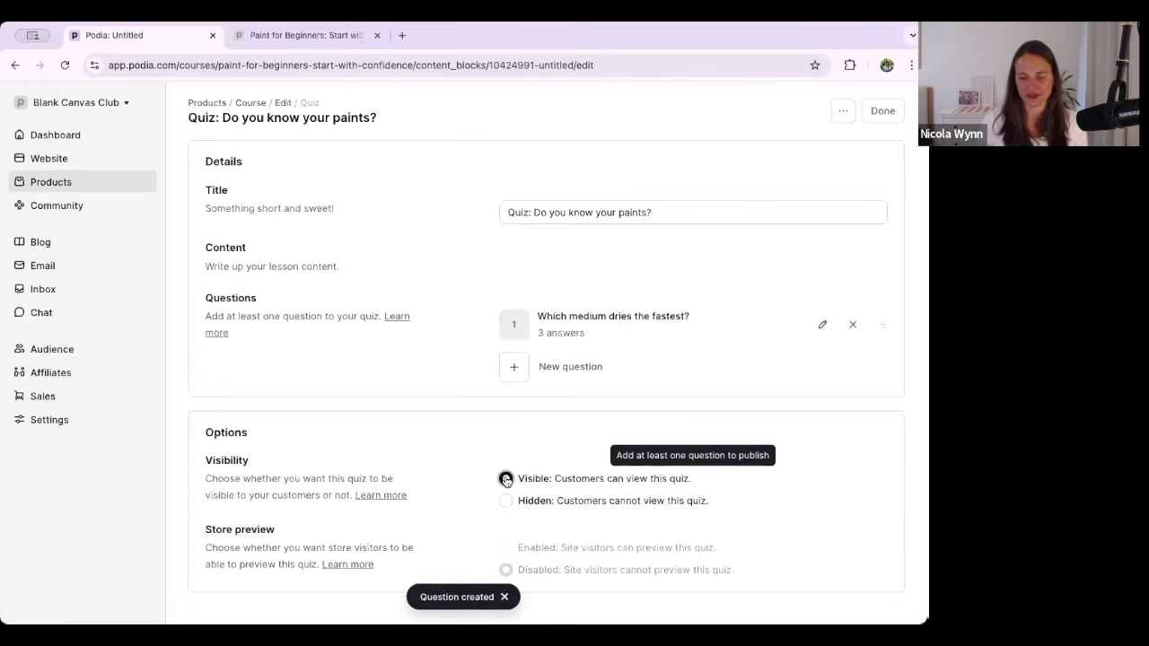
click(881, 114)
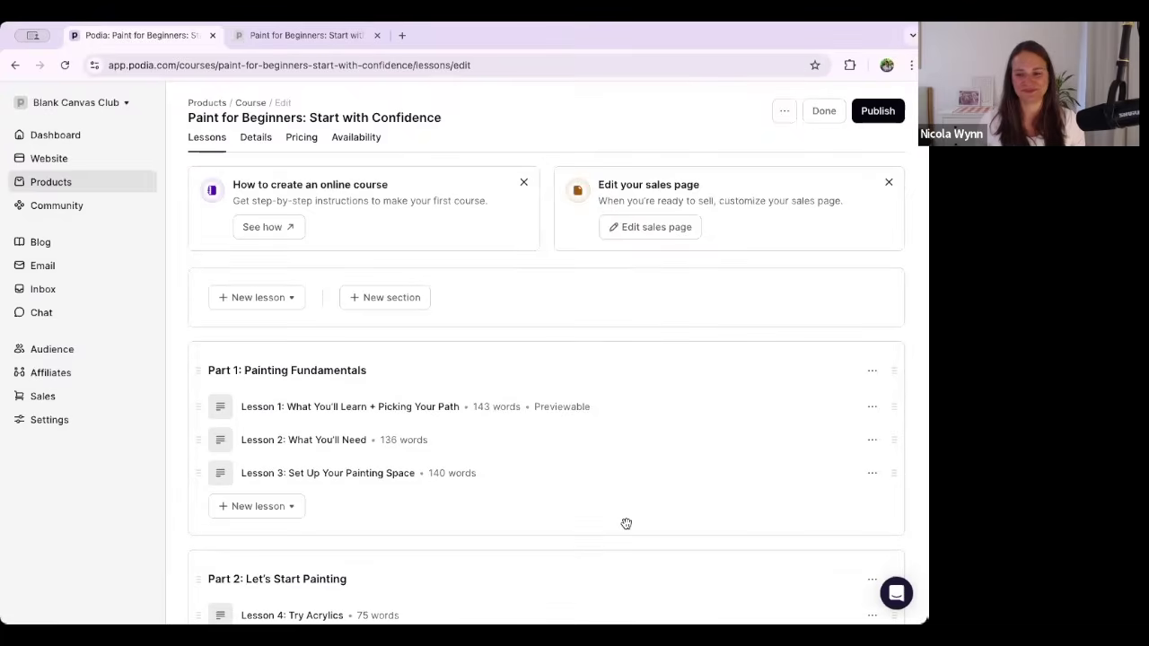
scroll(628, 520, down, 5)
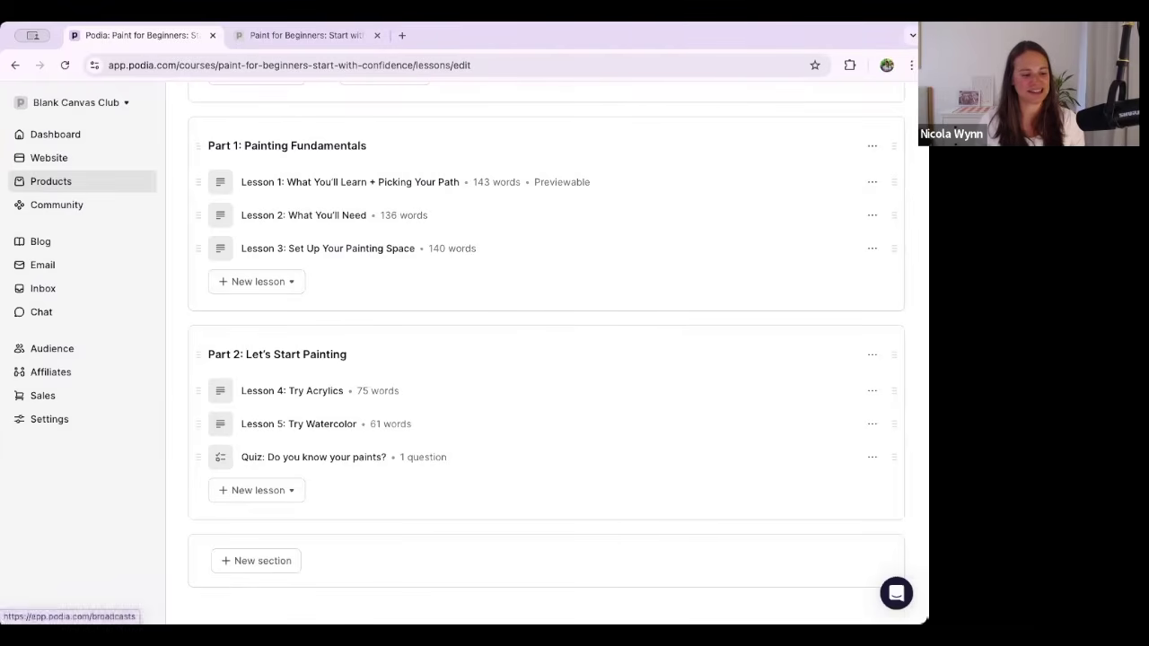
scroll(368, 338, up, 3)
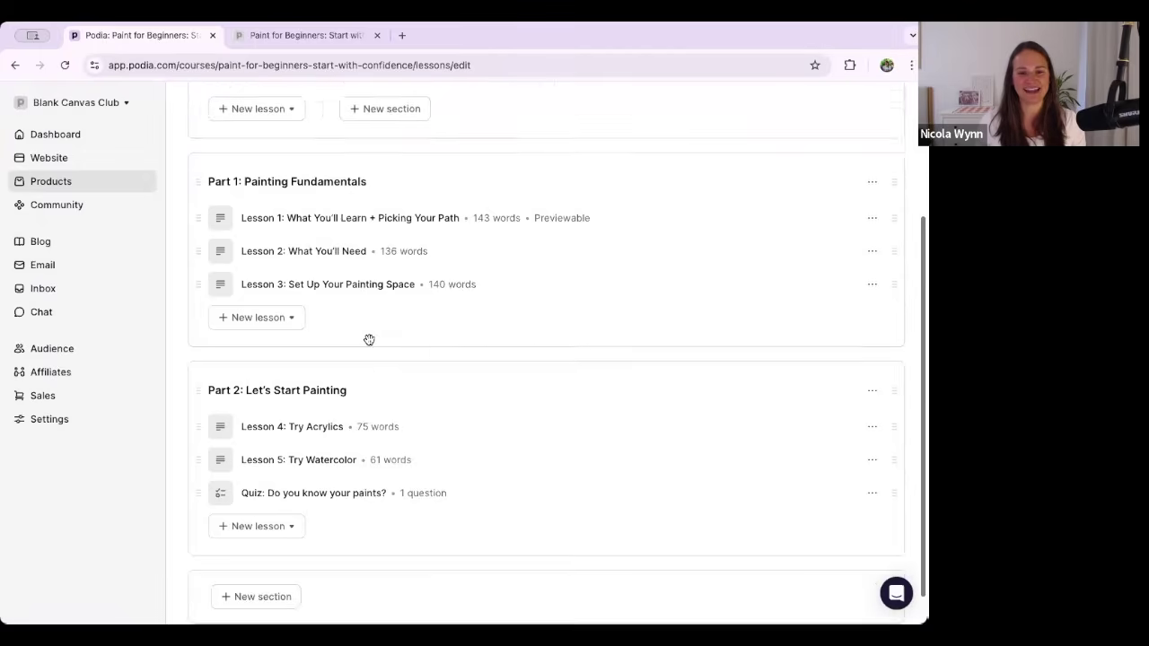
scroll(368, 340, down, 1)
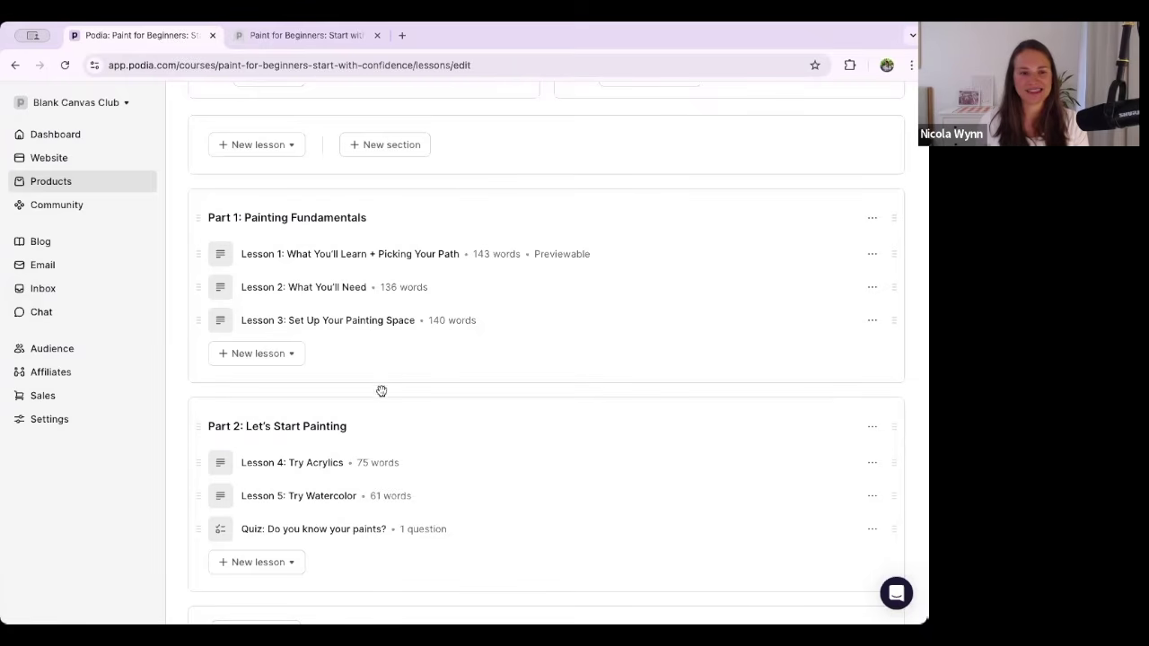
In the course details, add the description beginning "This beginner-friendly course teaches you how to start painting—no experience needed.".
scroll(263, 326, up, 3)
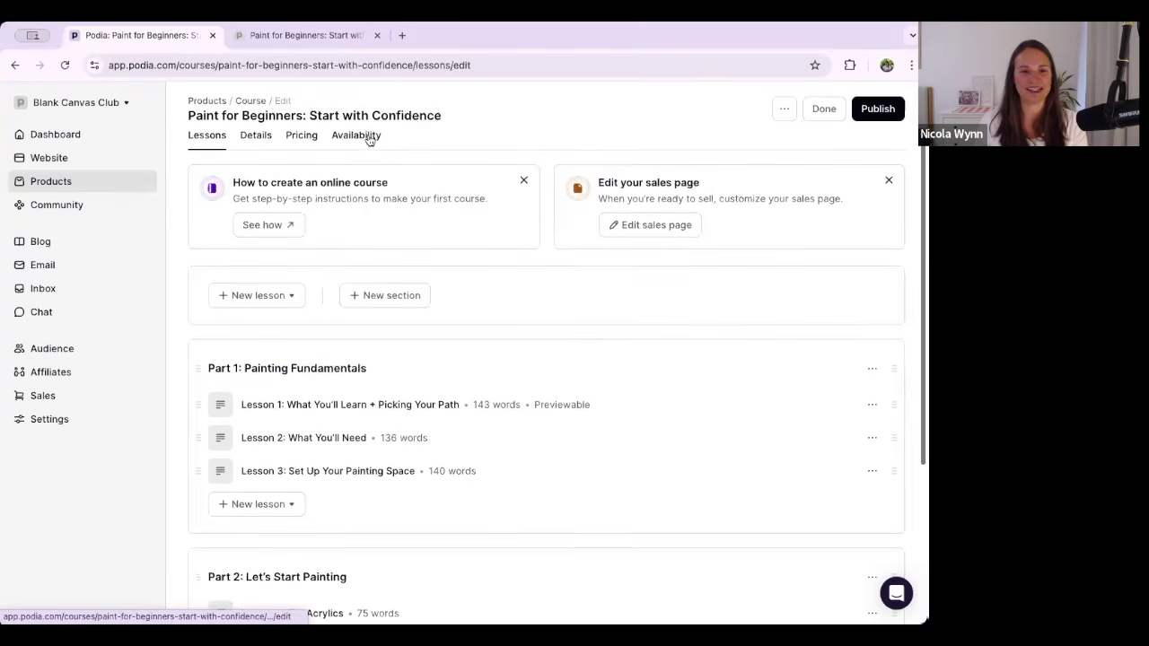
click(254, 144)
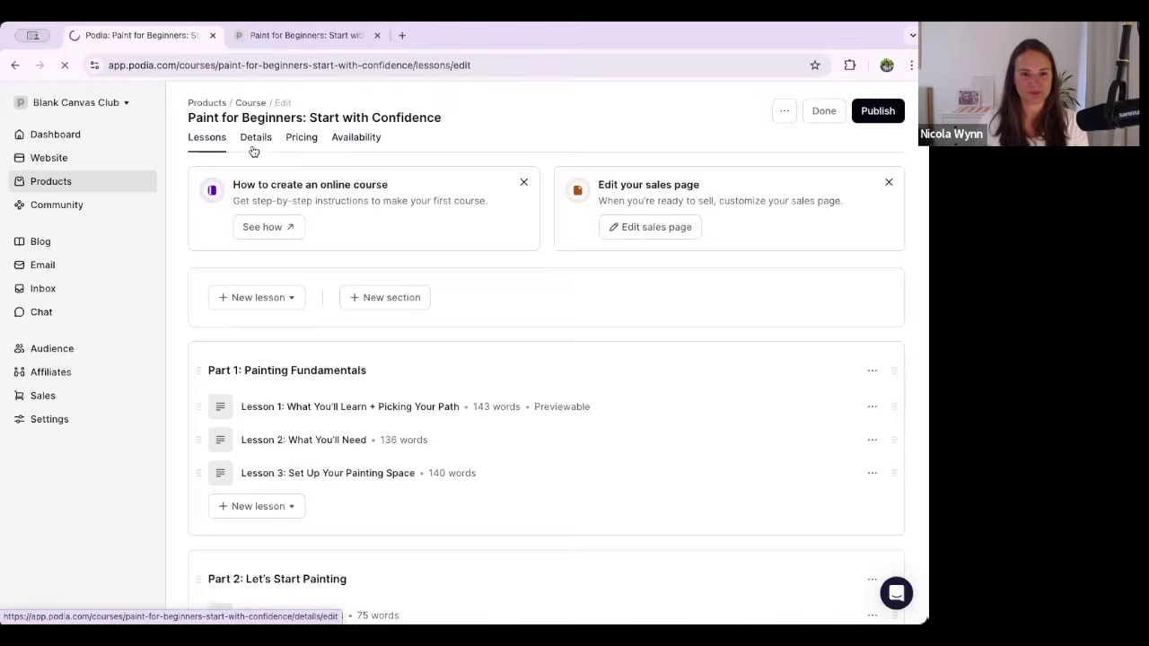
drag(701, 237, 494, 239)
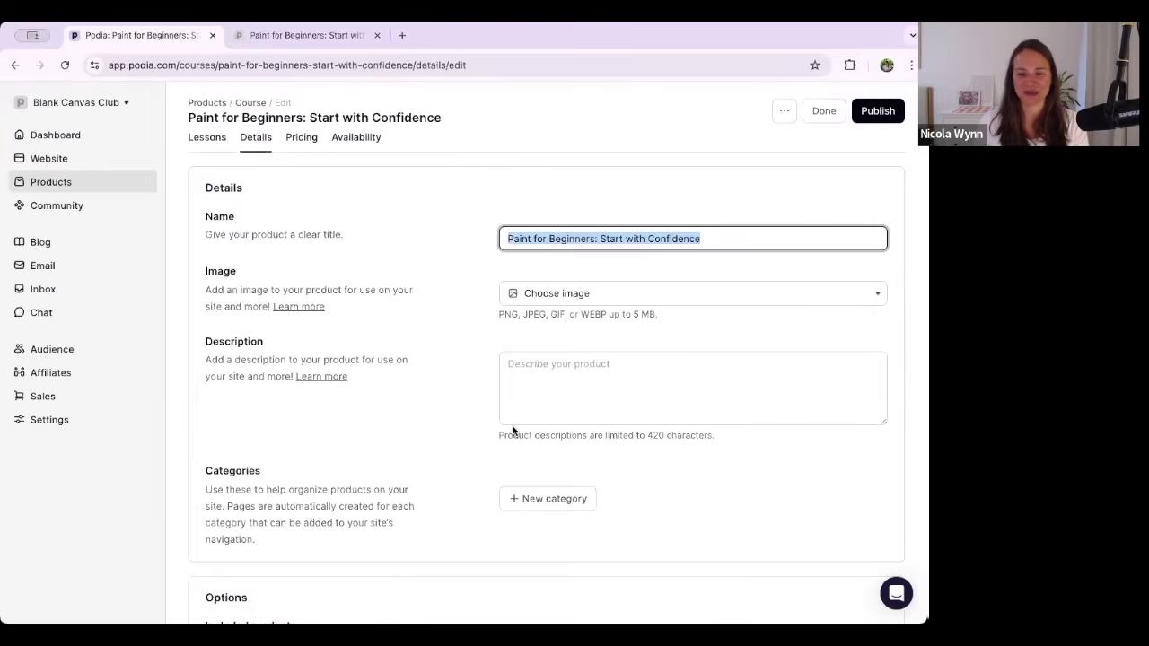
key(alt+Tab)
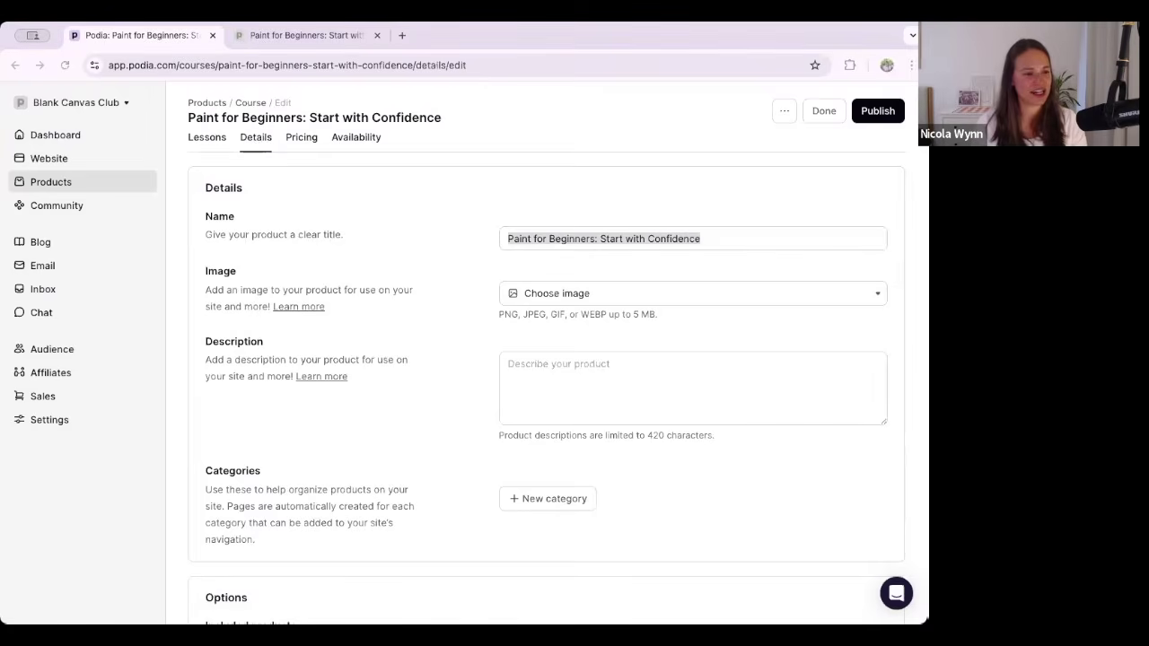
key(alt+Tab)
click(537, 374)
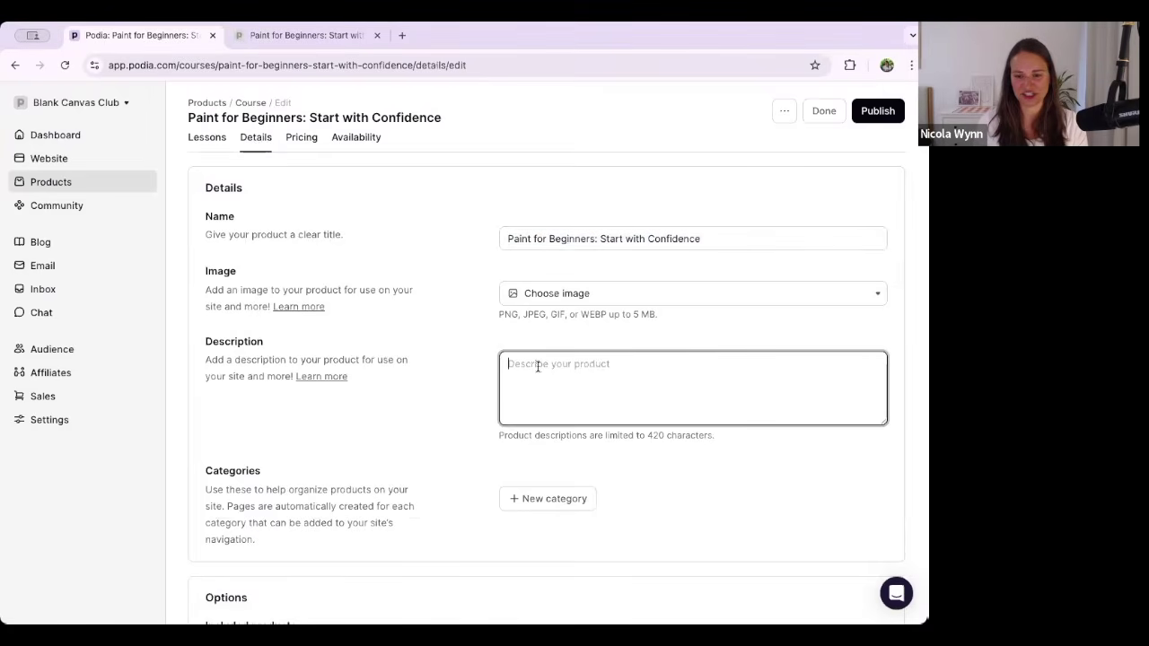
text(This beginner-friendly course teaches you how to start painting—no experience needed. You’ll learn what tools to use, how to set up your space, and get hands-on practice with acrylics, watercolor, and oil paints. By the end, you’ll feel ready to keep creating on your own.)
Search Unsplash for "painting supplies" and choose one of the photos as the course image.
click(564, 300)
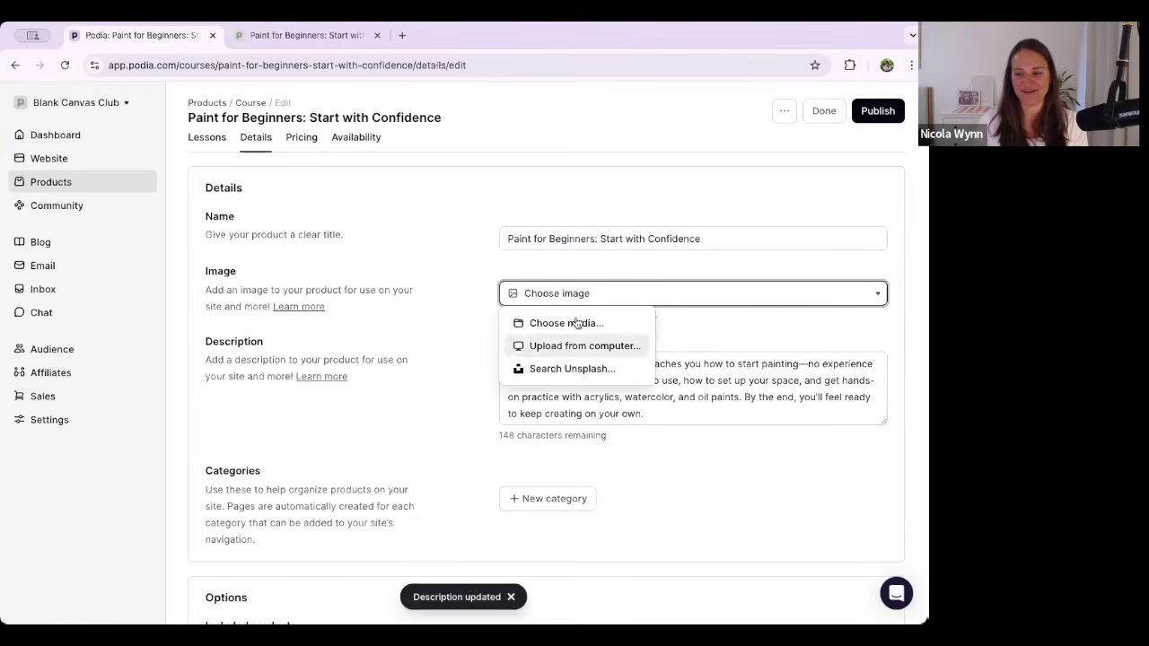
click(544, 368)
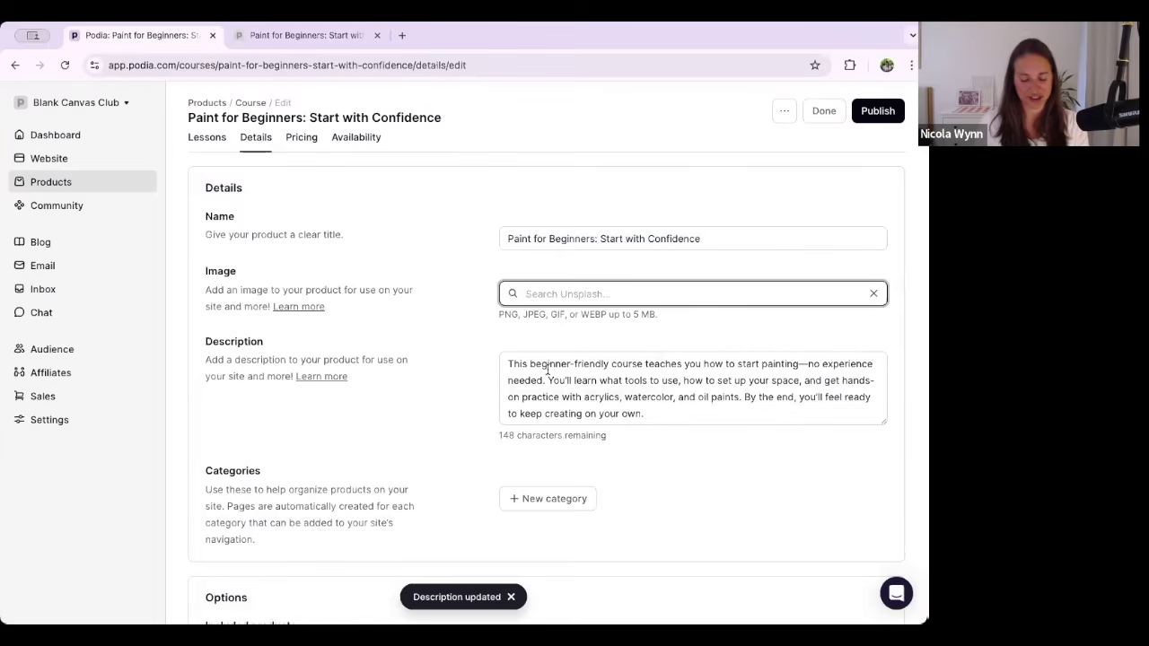
text(painting supplies)
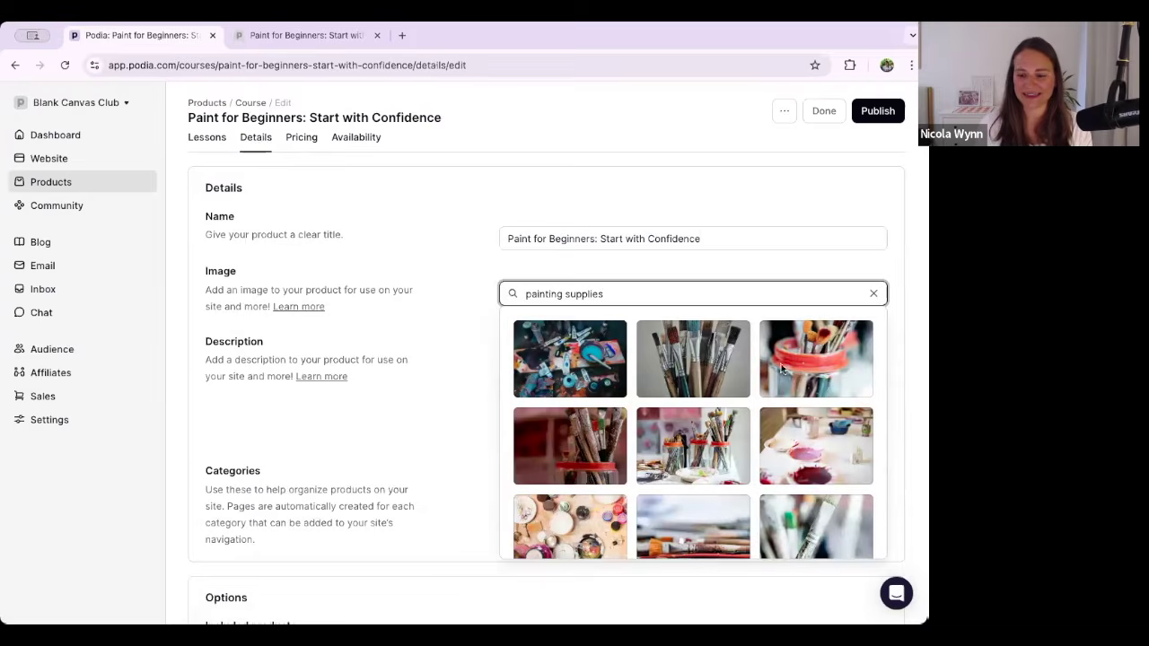
scroll(602, 453, down, 3)
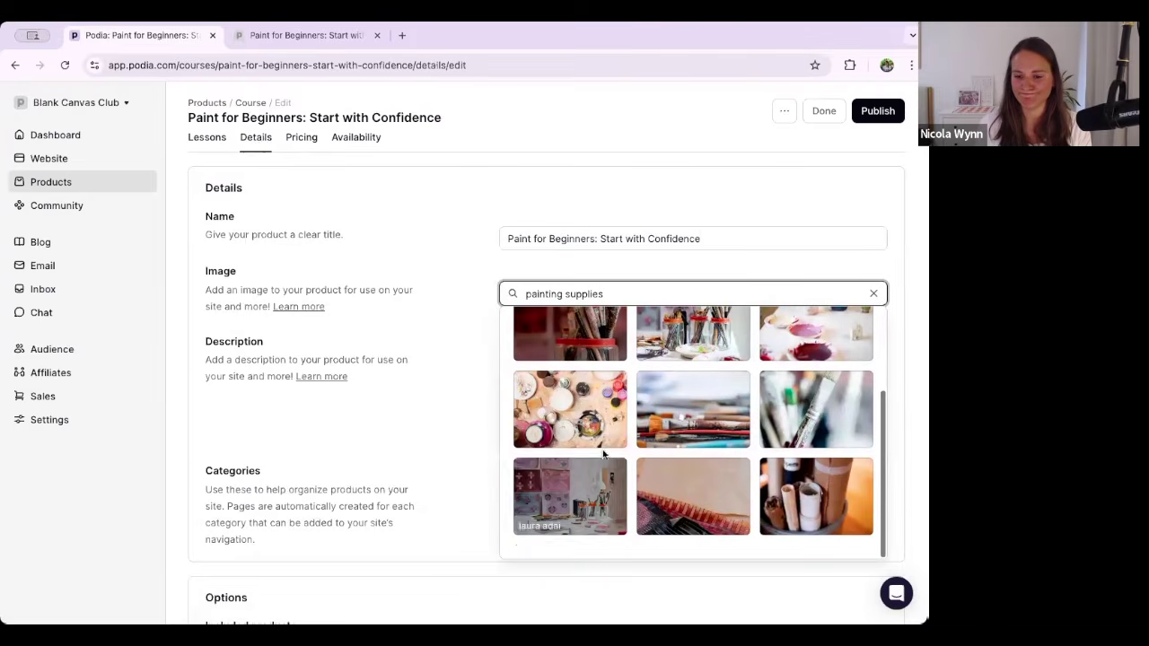
click(657, 368)
click(658, 371)
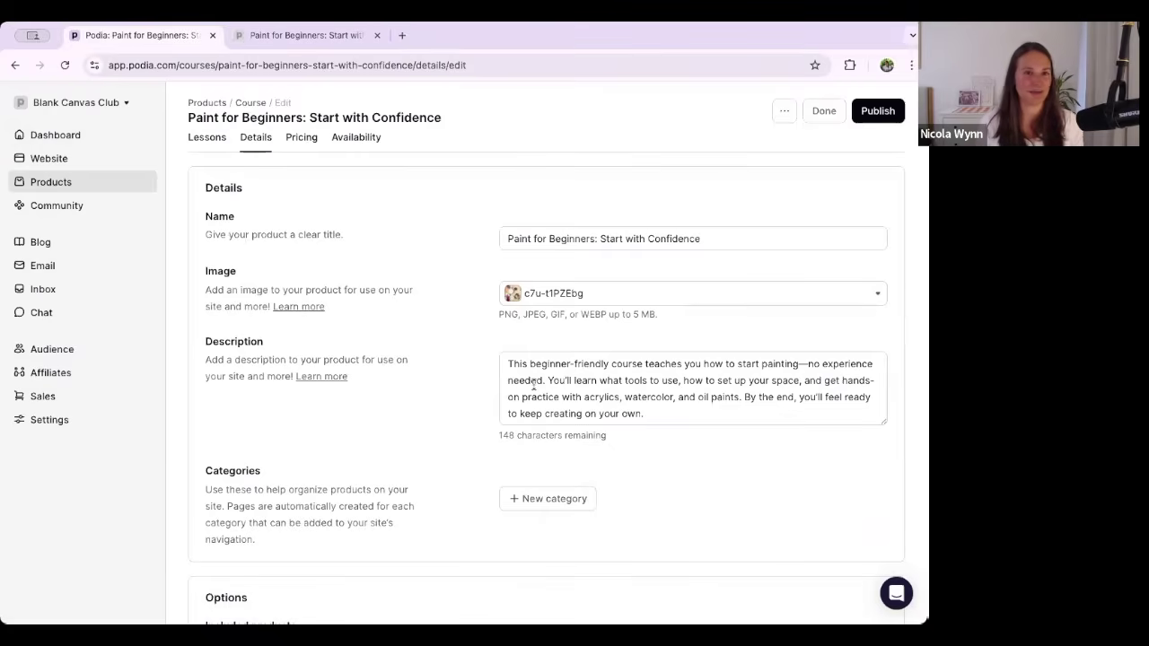
Examine the course's category and option settings, including the products that can be offered as included products.
scroll(506, 401, down, 4)
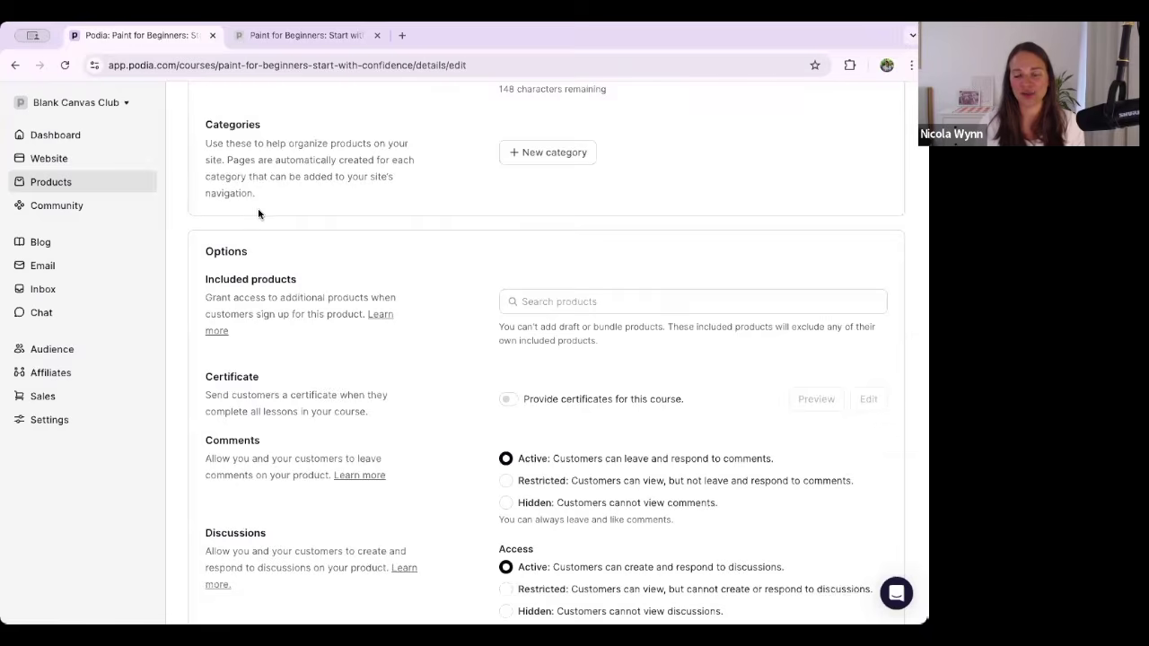
scroll(258, 213, up, 1)
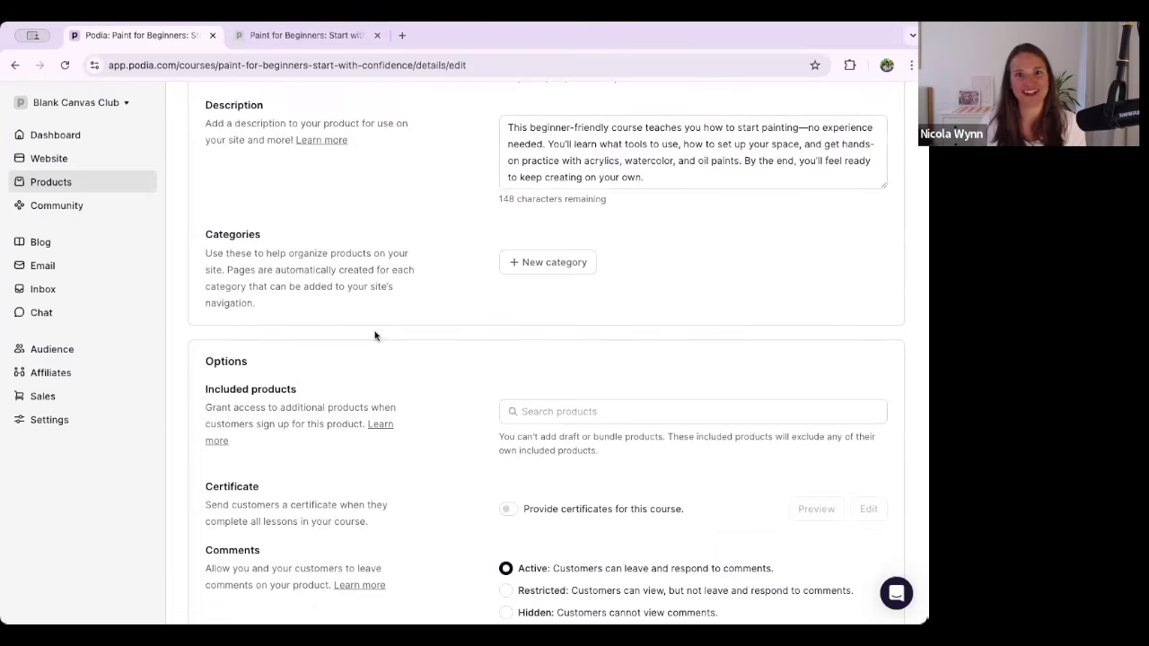
scroll(326, 408, down, 2)
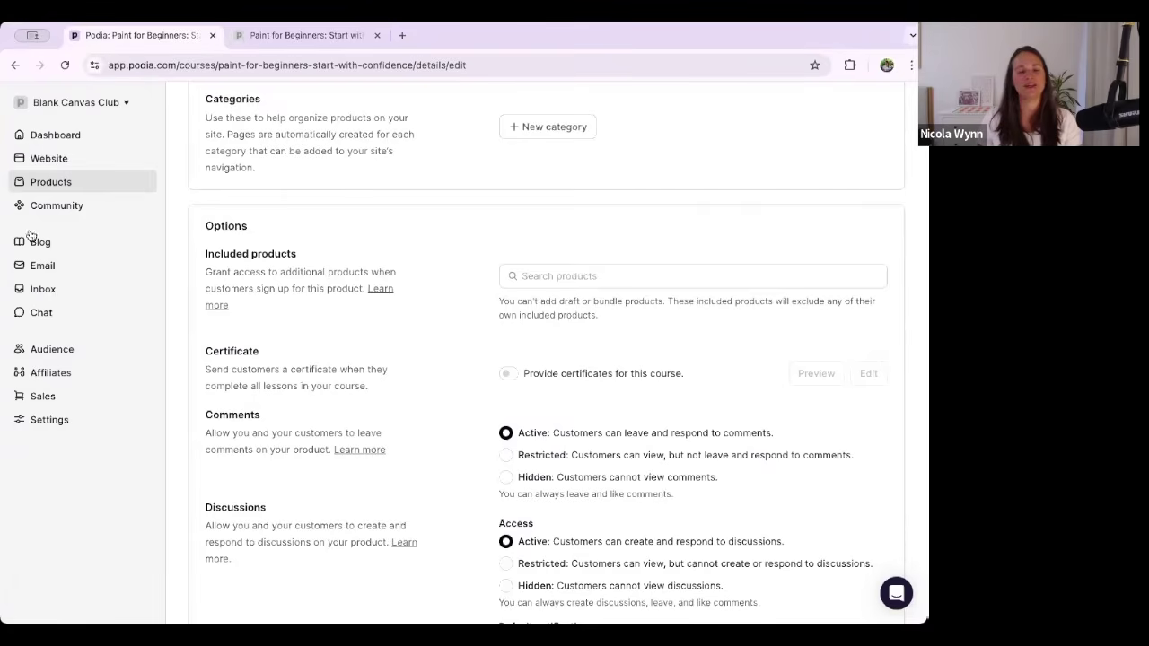
scroll(353, 328, up, 4)
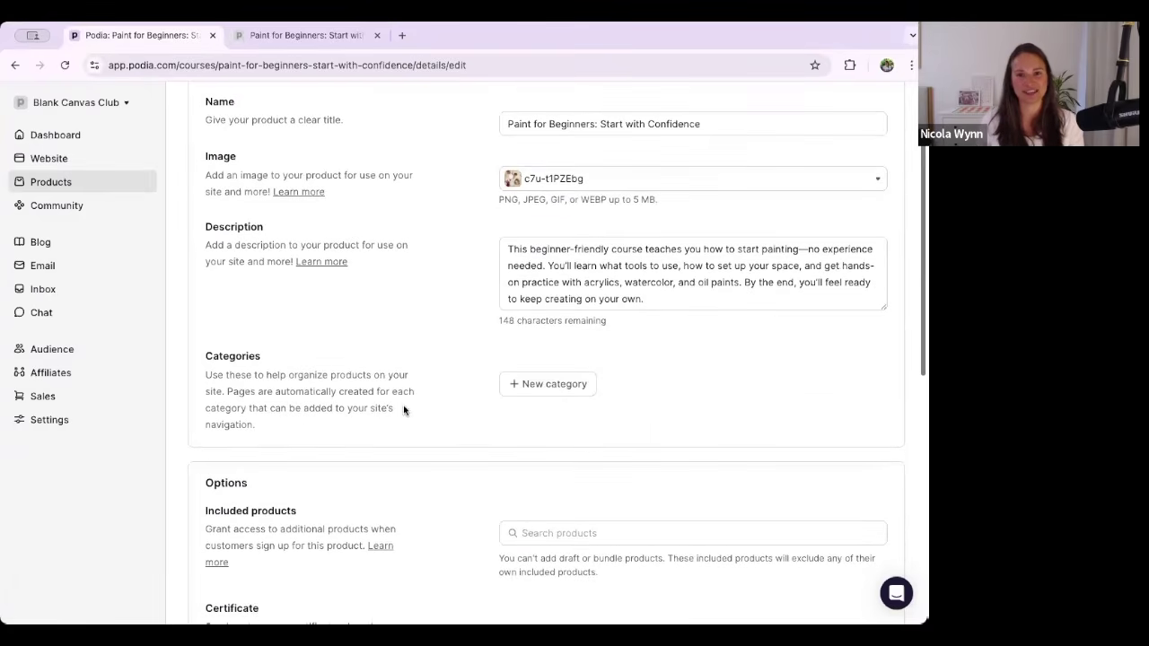
scroll(403, 411, down, 3)
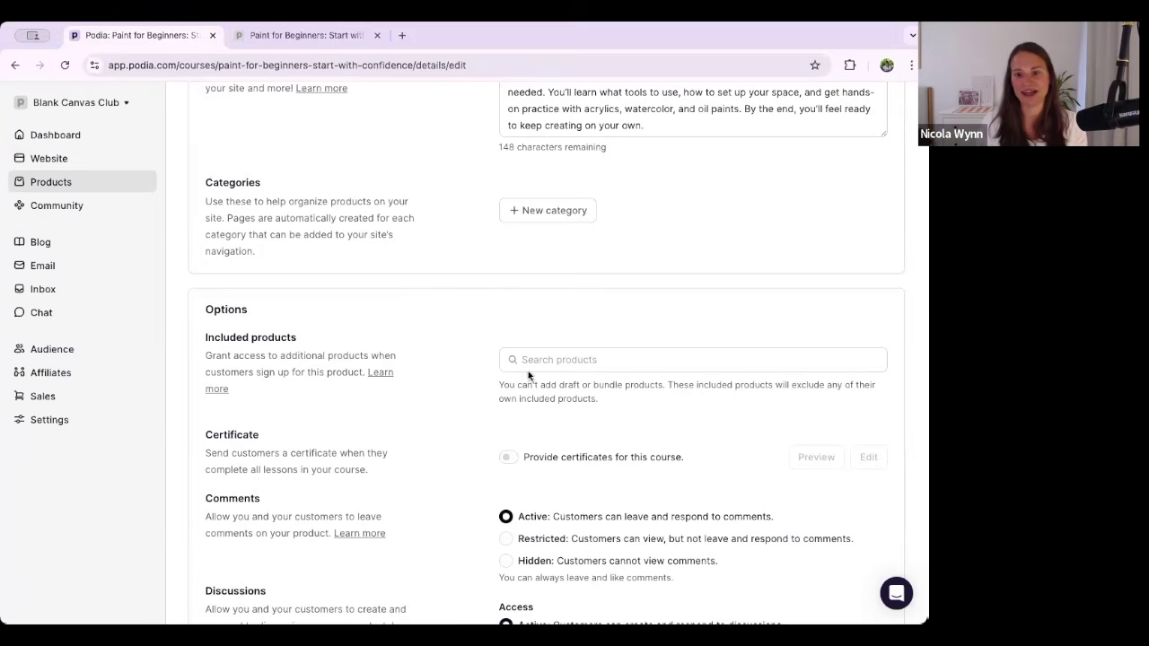
scroll(398, 389, down, 3)
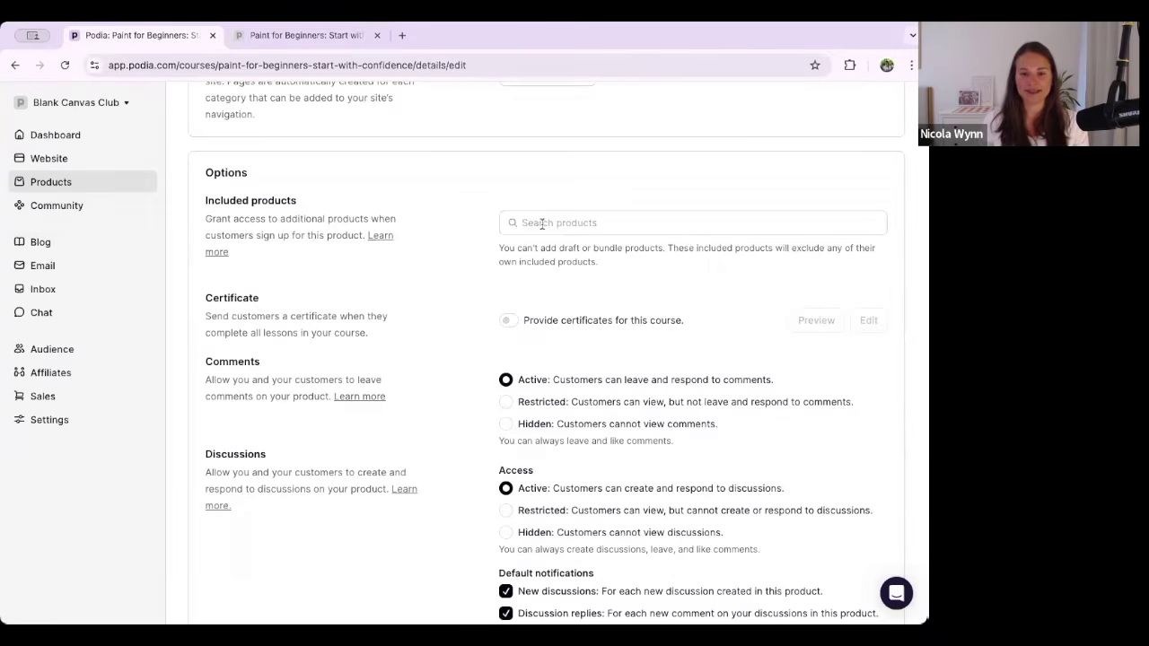
drag(594, 249, 663, 250)
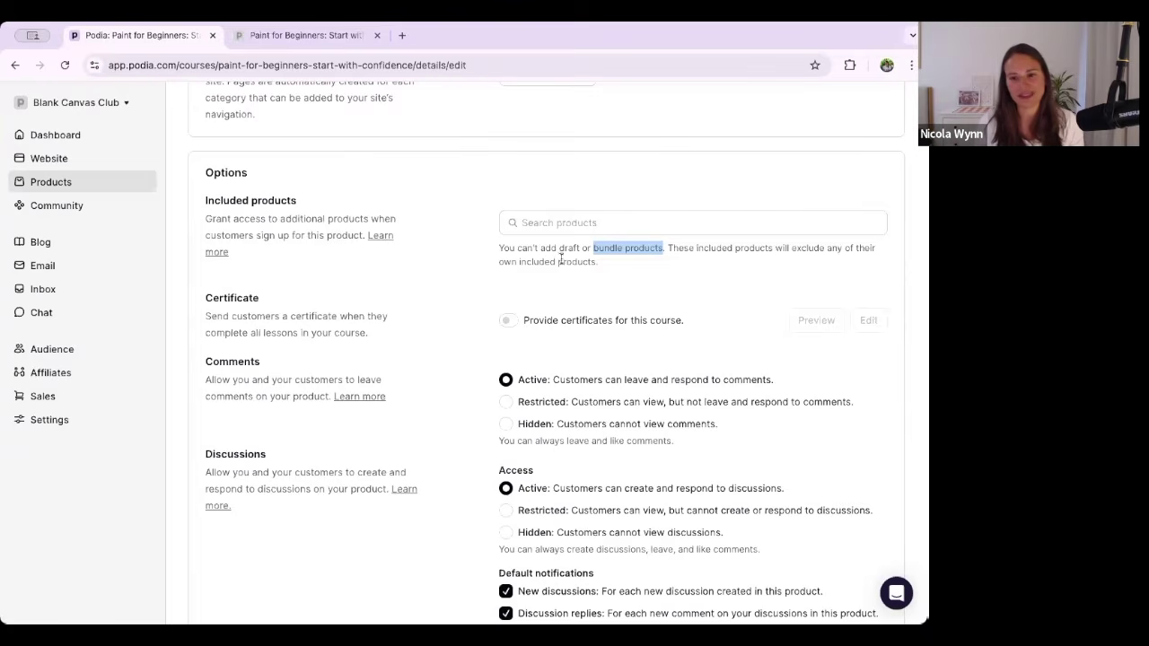
click(545, 226)
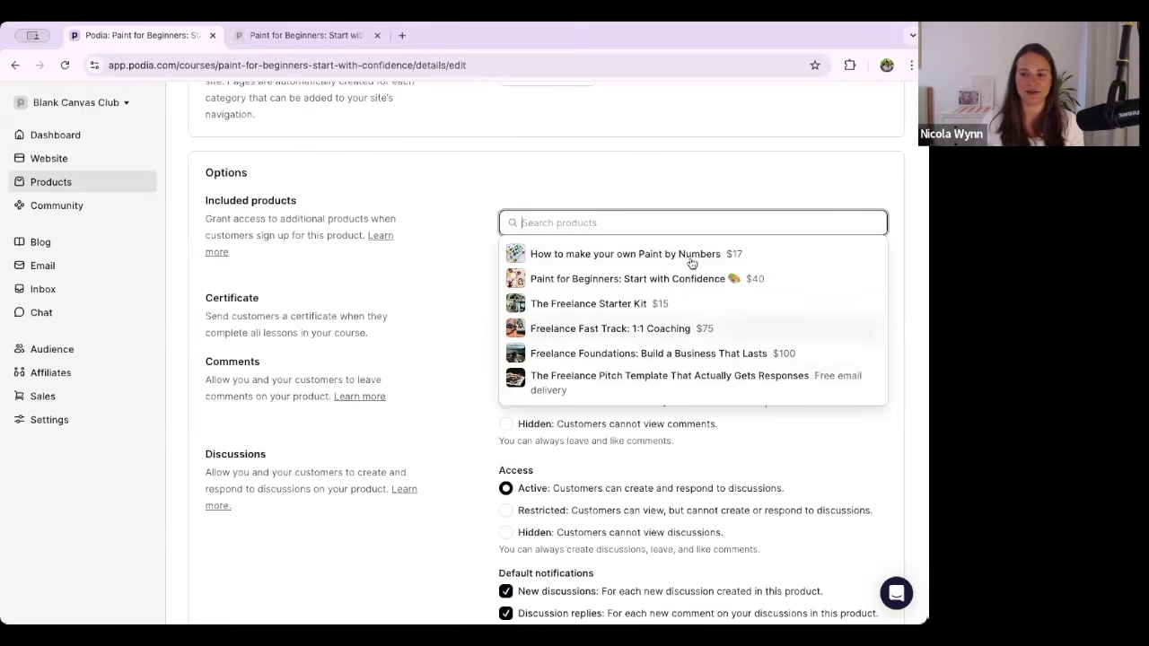
click(456, 258)
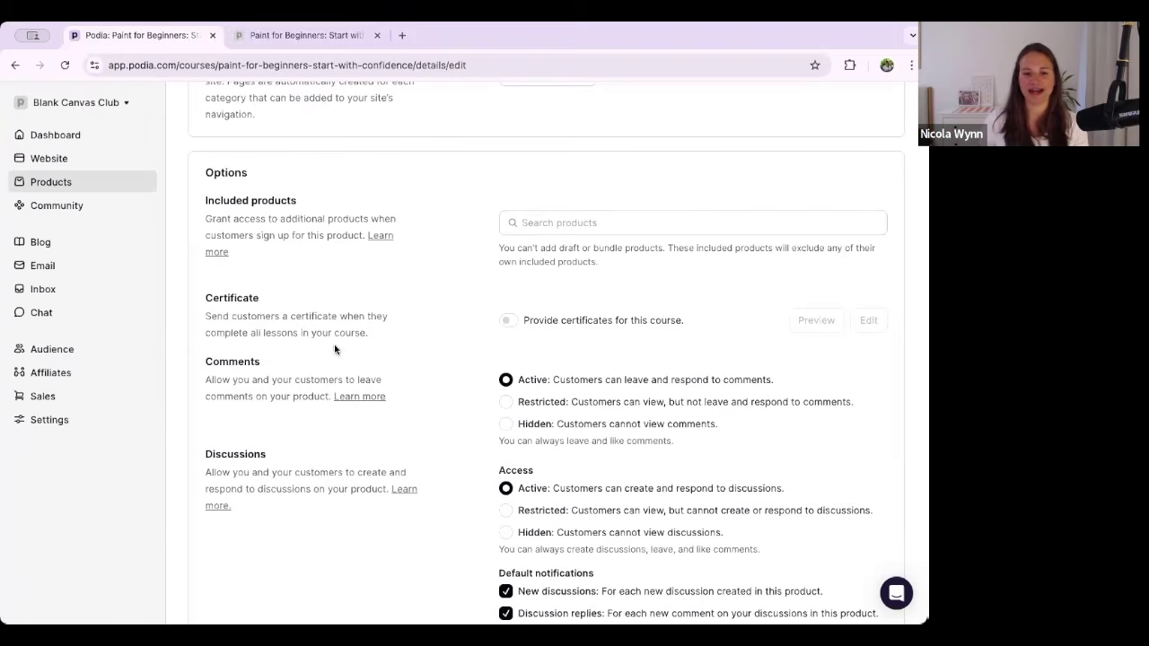
Provide certificates for this course, and try the completion email notification in the certificate settings before returning to the course details.
click(509, 321)
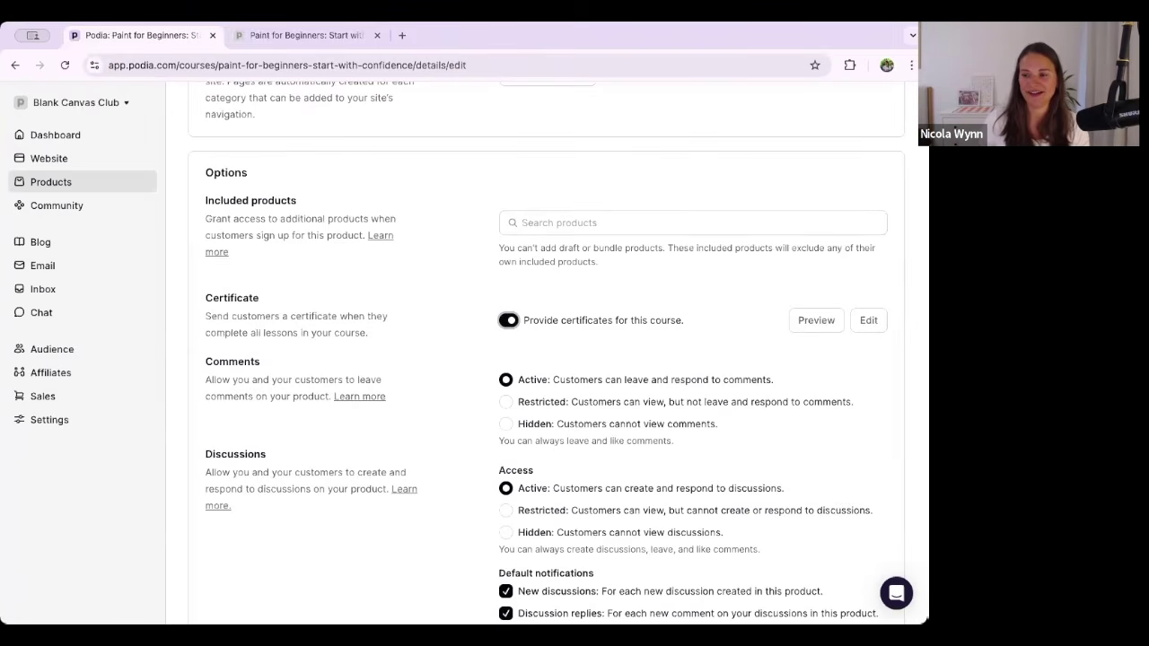
click(867, 320)
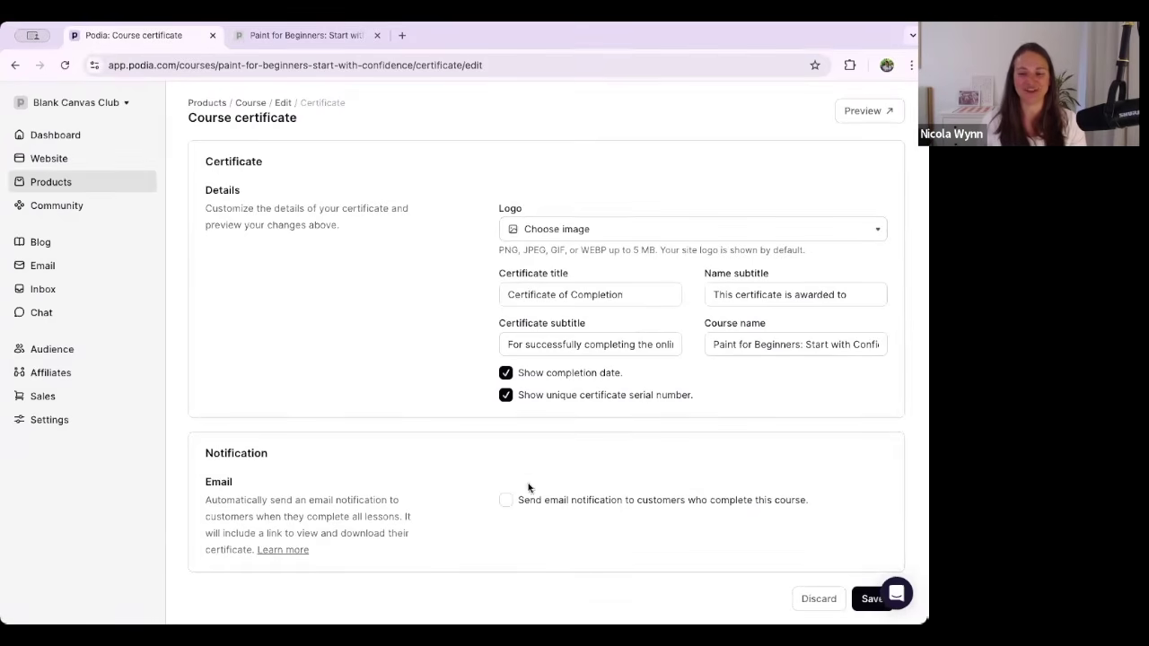
click(506, 500)
scroll(503, 475, down, 3)
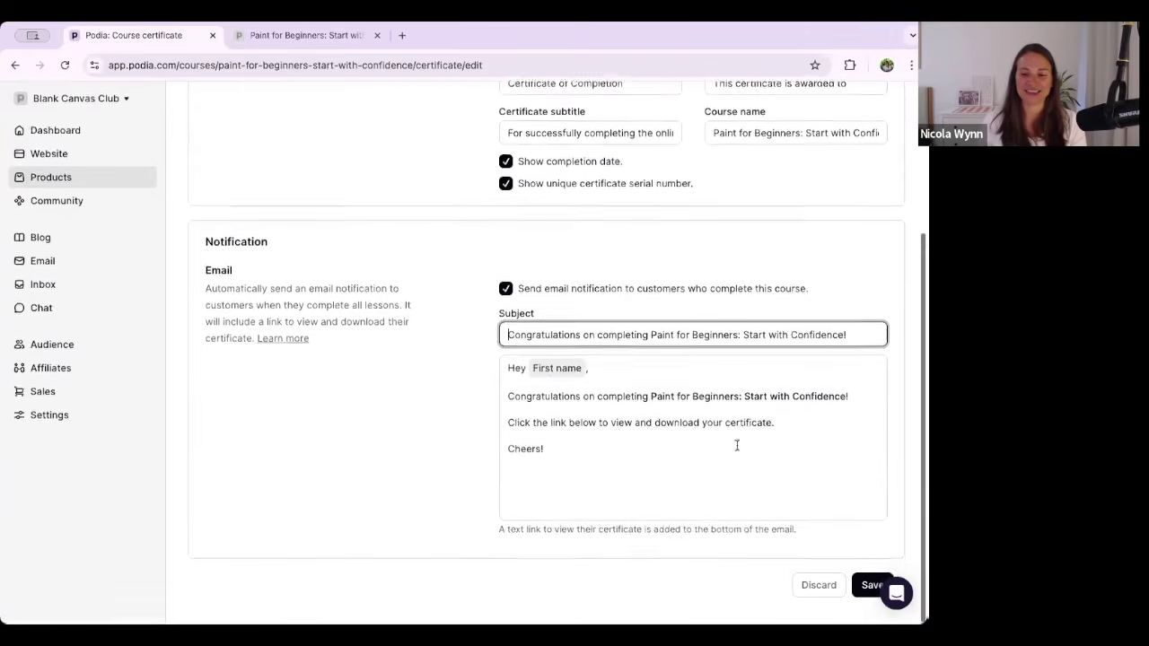
scroll(741, 449, up, 3)
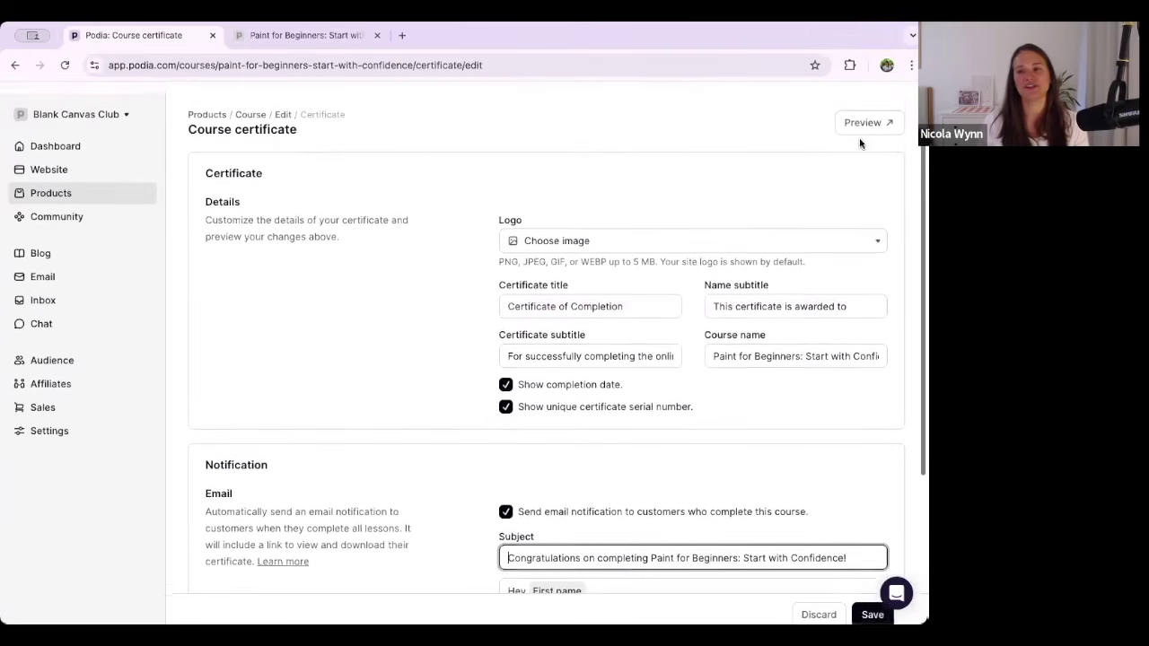
click(13, 65)
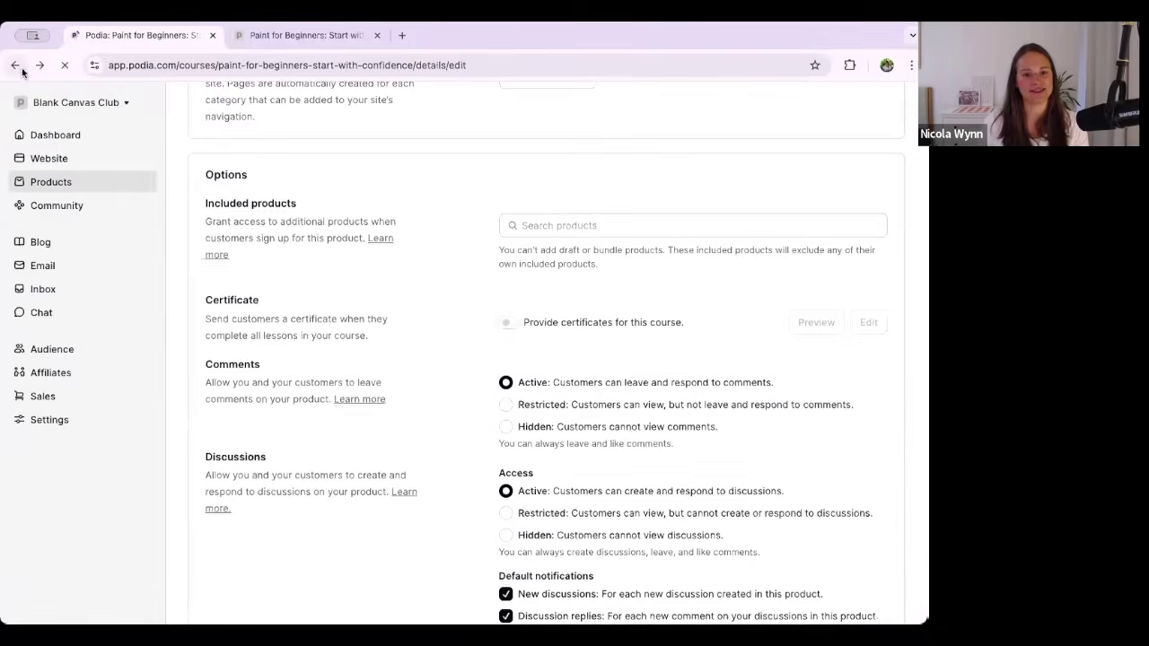
Try the Restricted option for comments and for discussion access, returning each to Active.
scroll(428, 295, down, 3)
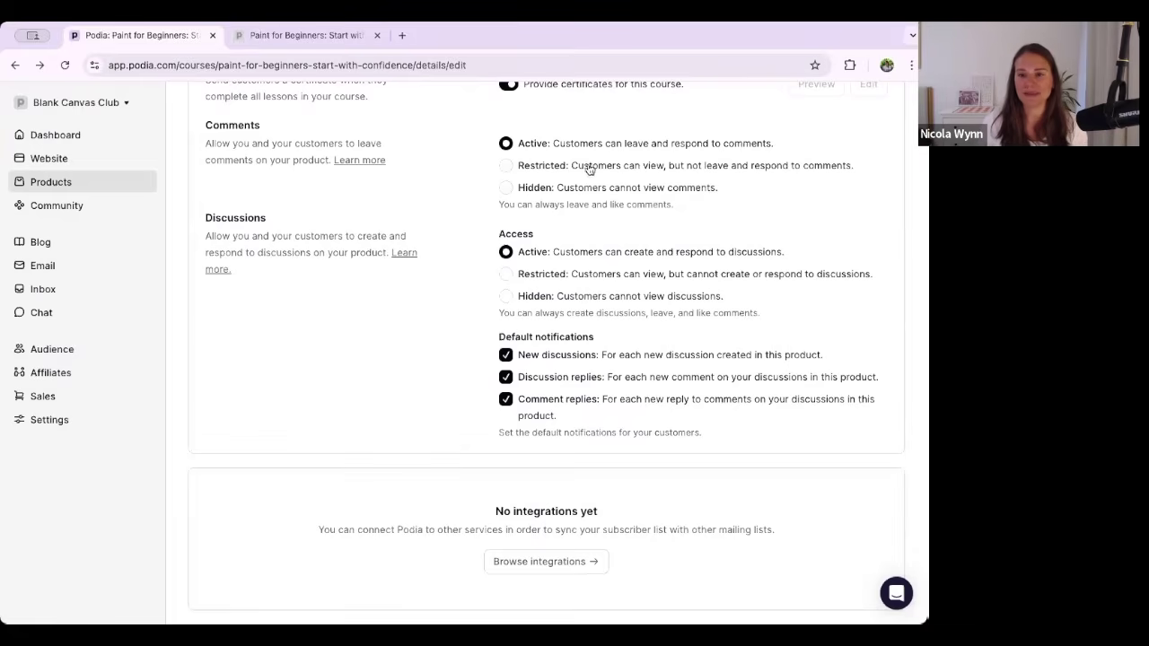
click(505, 167)
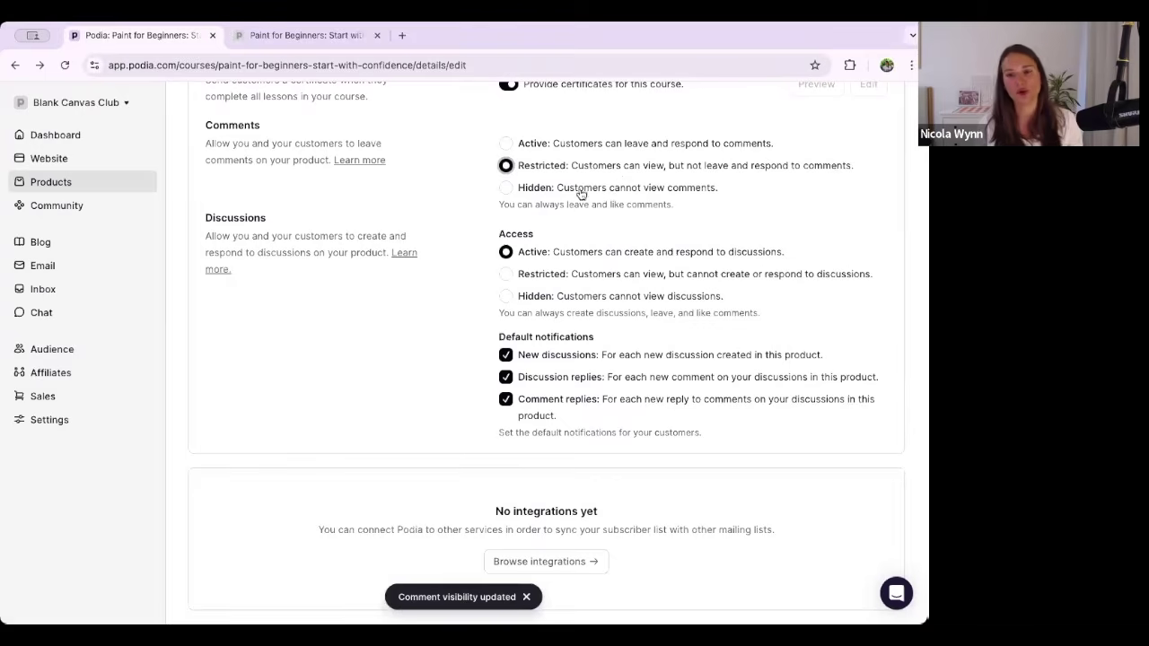
click(506, 143)
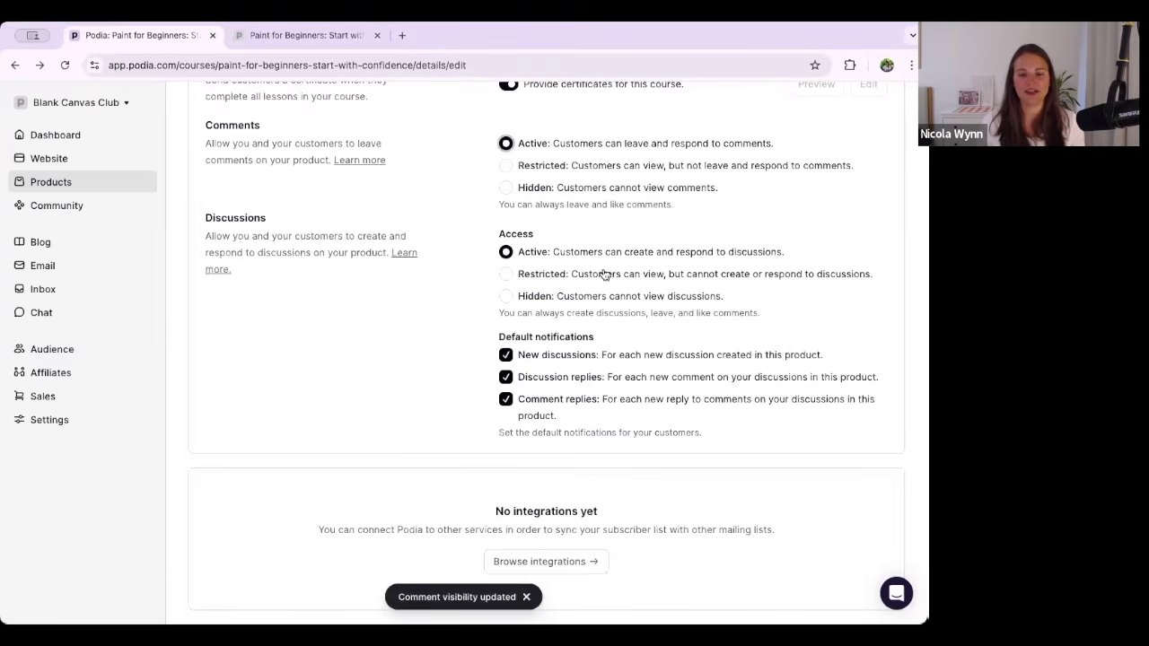
click(506, 274)
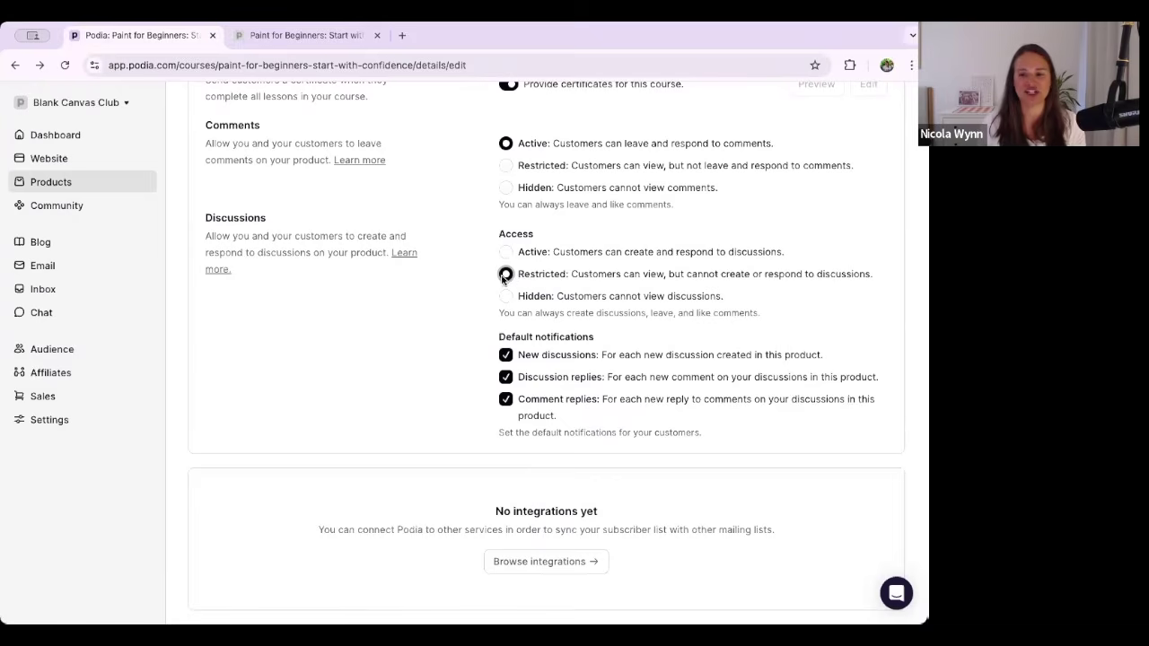
drag(693, 273, 645, 274)
click(559, 275)
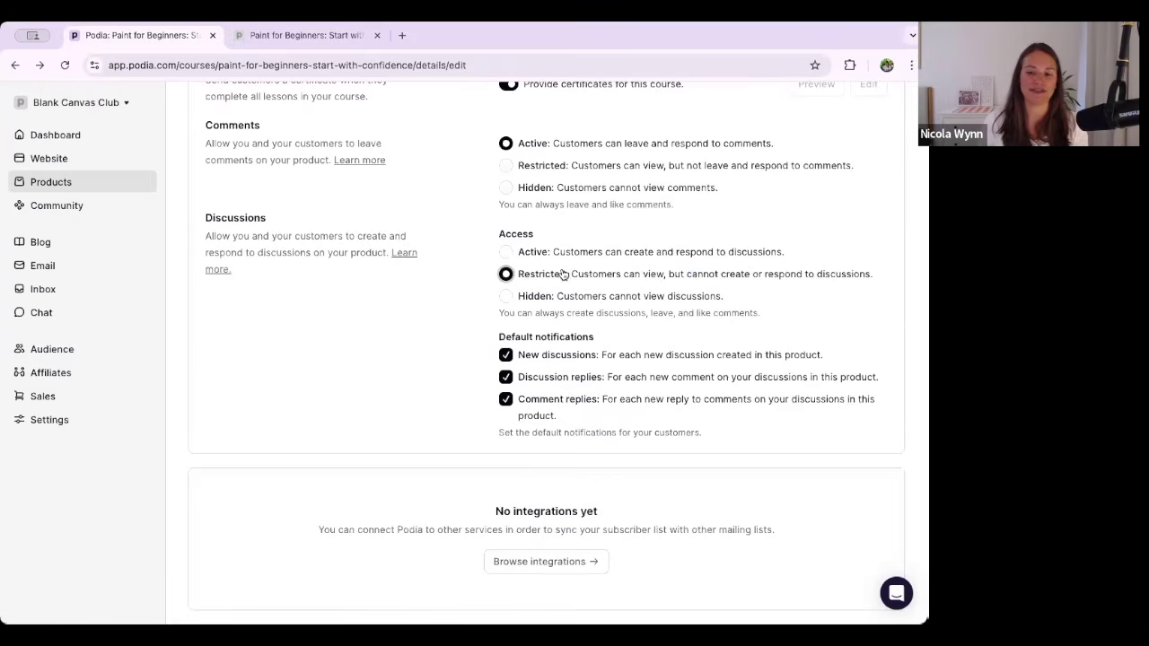
click(505, 252)
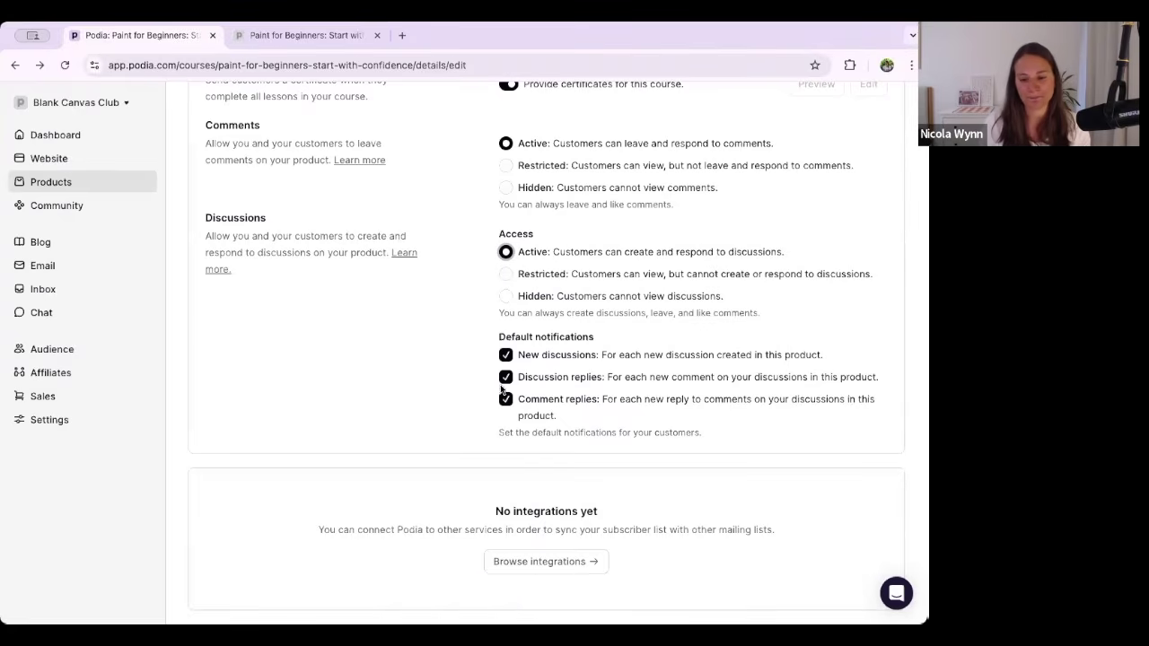
Open the course's offer for editing in its pricing settings, try the Waitlist option, and choose Paid.
scroll(495, 386, up, 8)
scroll(499, 388, up, 1)
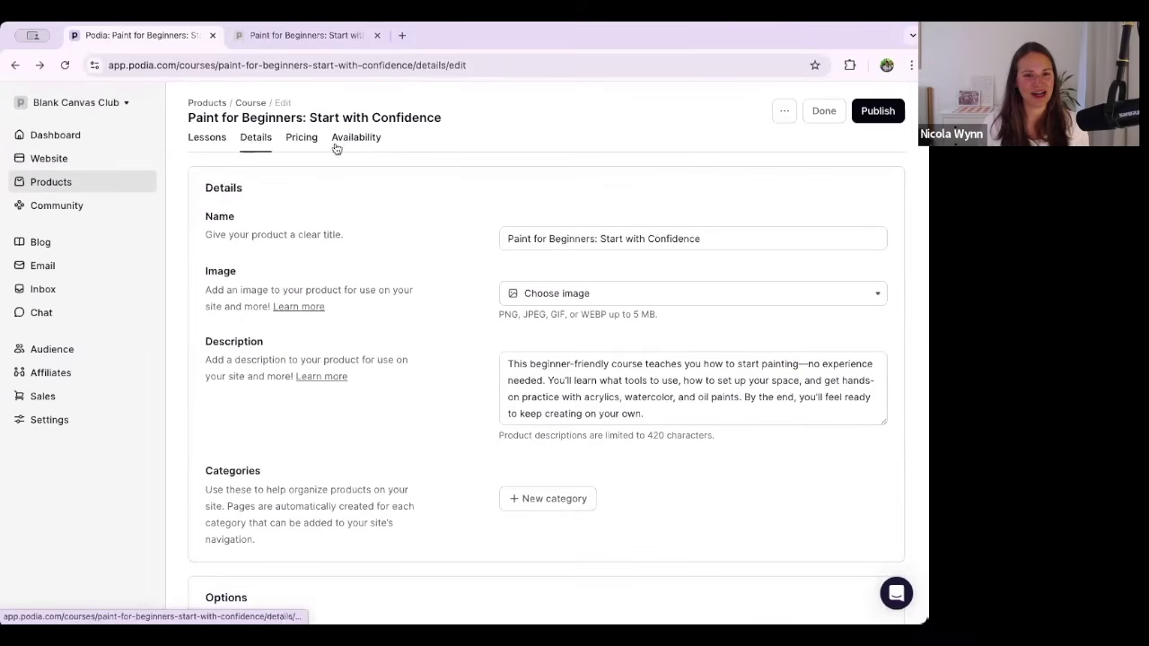
click(300, 137)
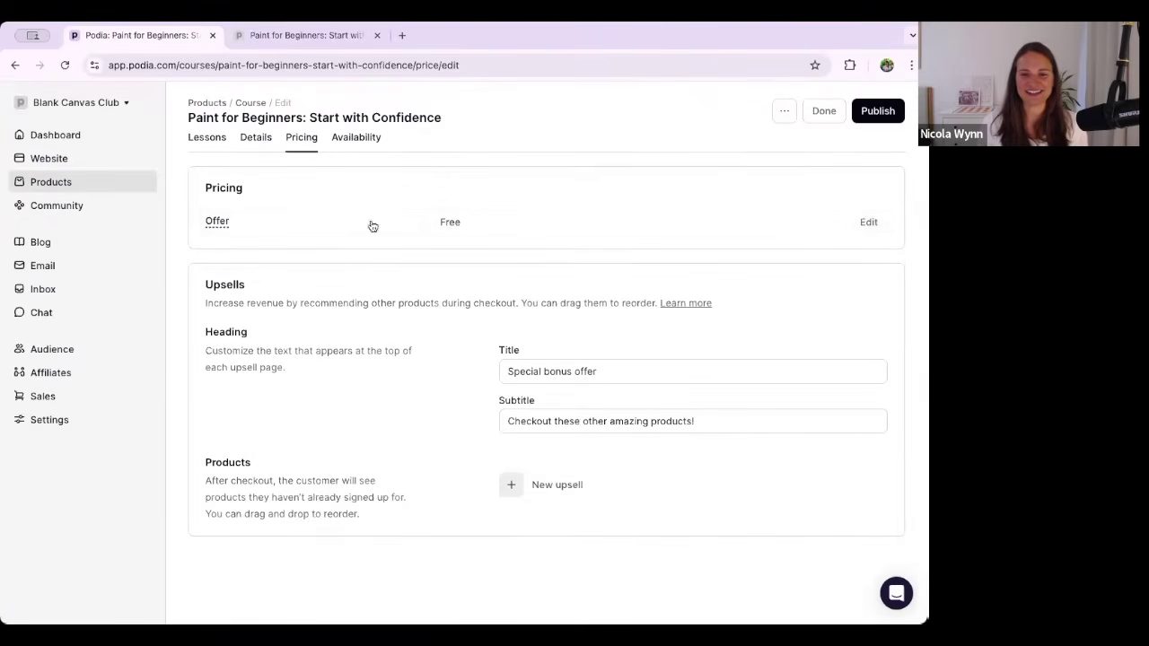
click(867, 223)
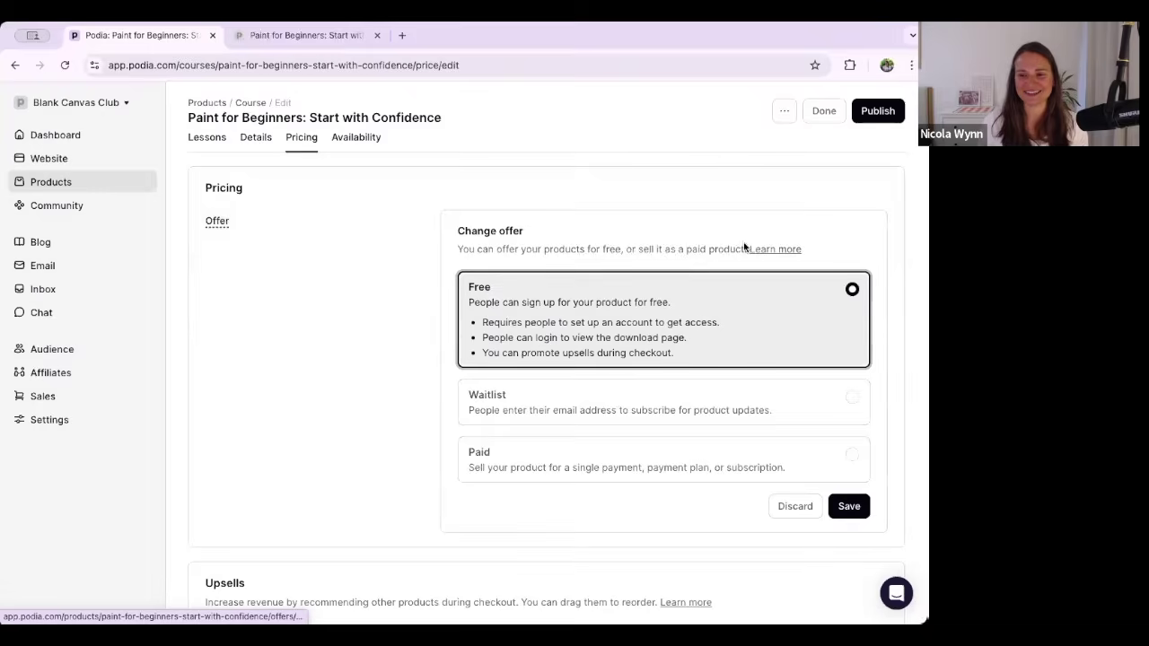
scroll(616, 267, down, 2)
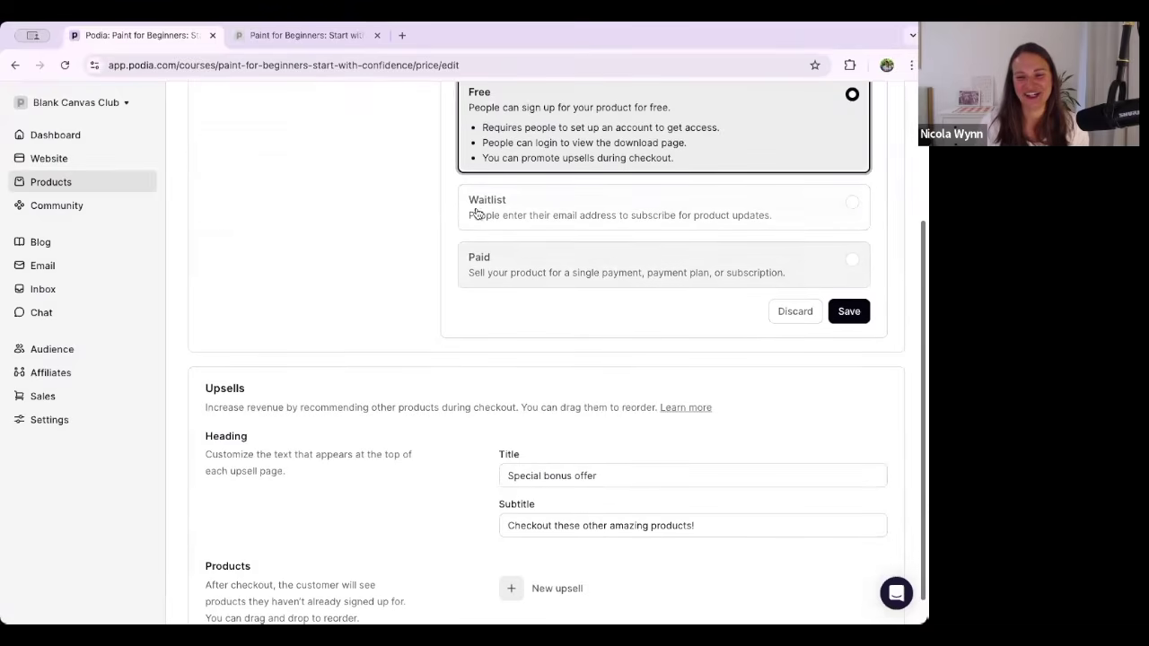
click(523, 216)
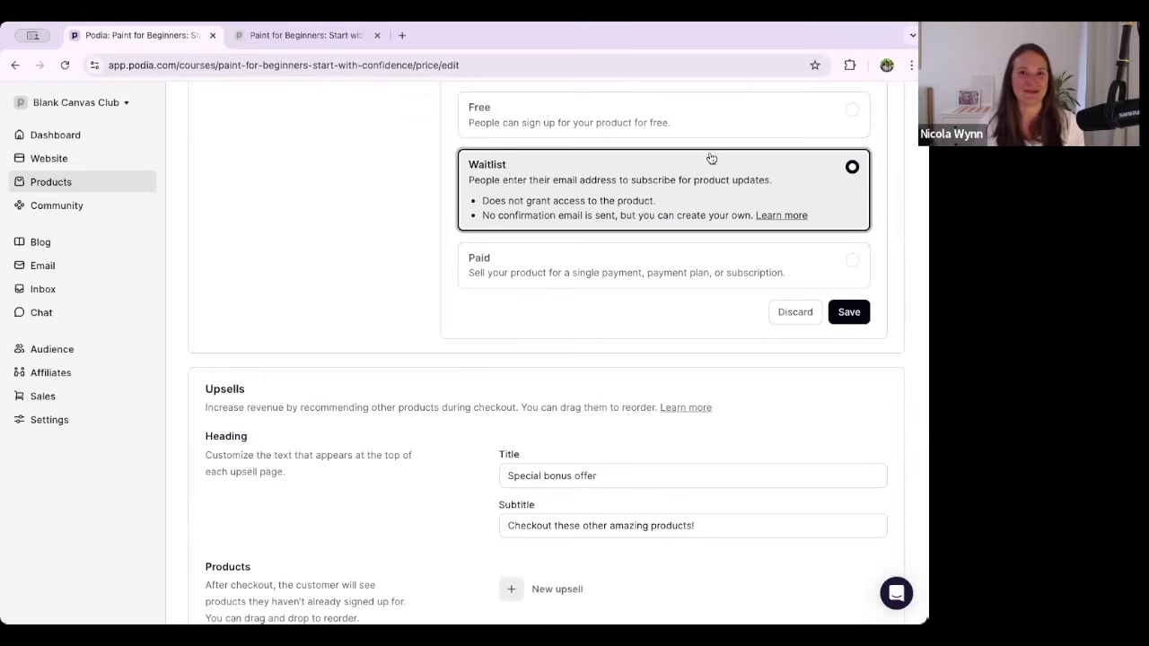
click(625, 266)
scroll(614, 276, down, 3)
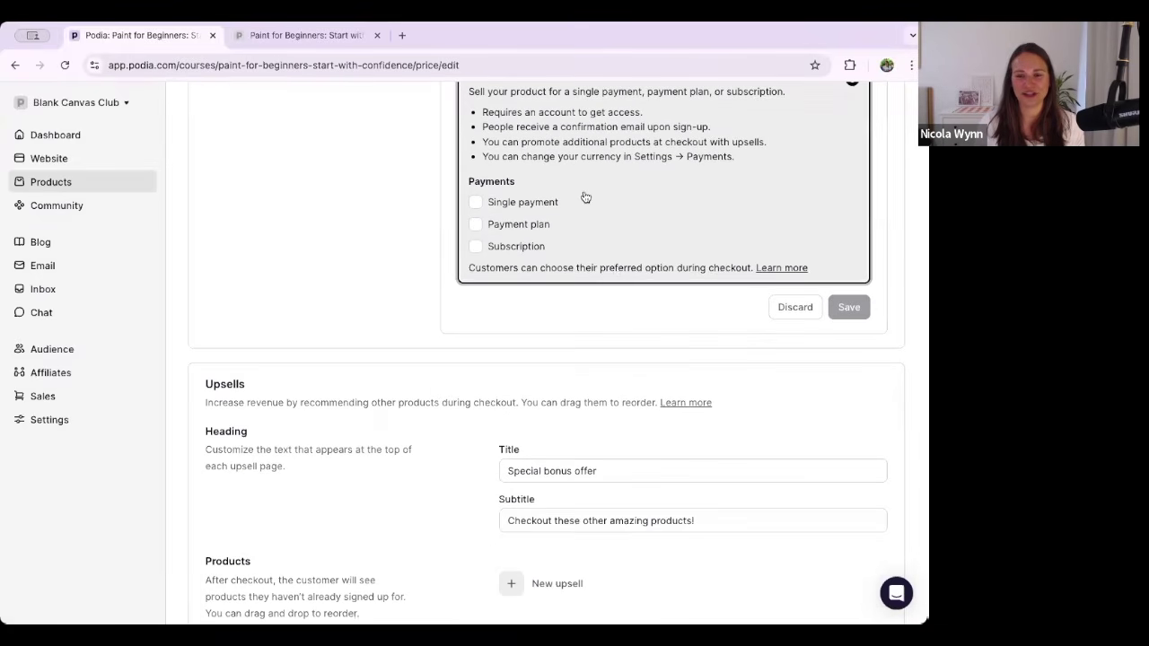
Enable single payment, payment plan and subscription for the paid offer, and set the single payment price to $40.
click(476, 203)
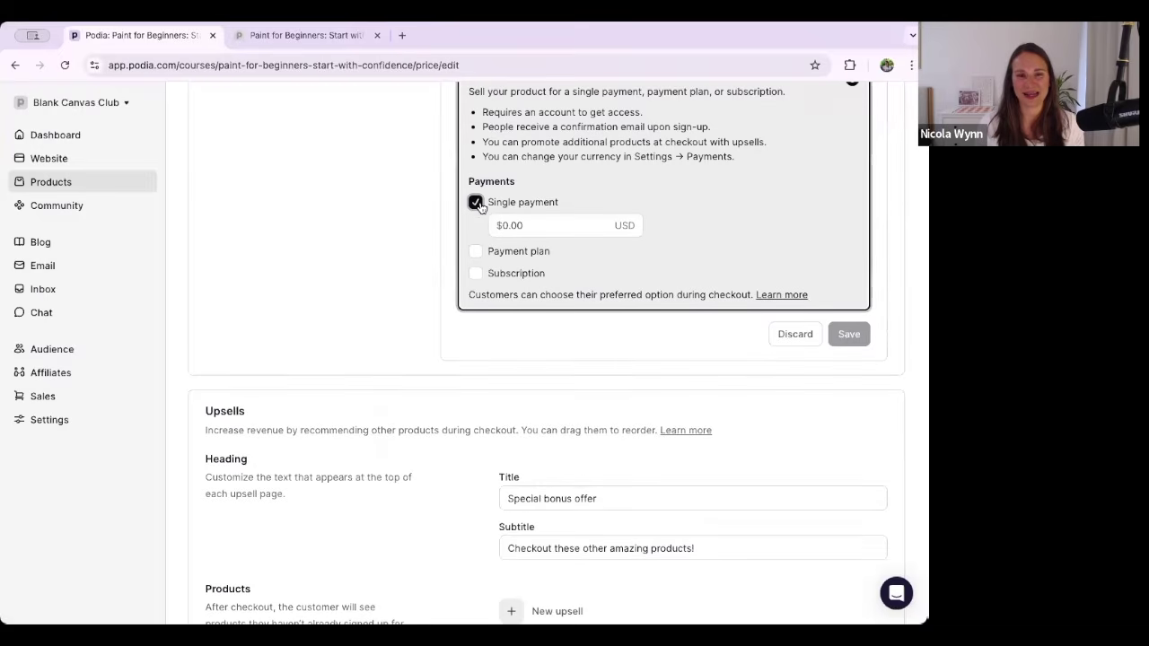
click(476, 253)
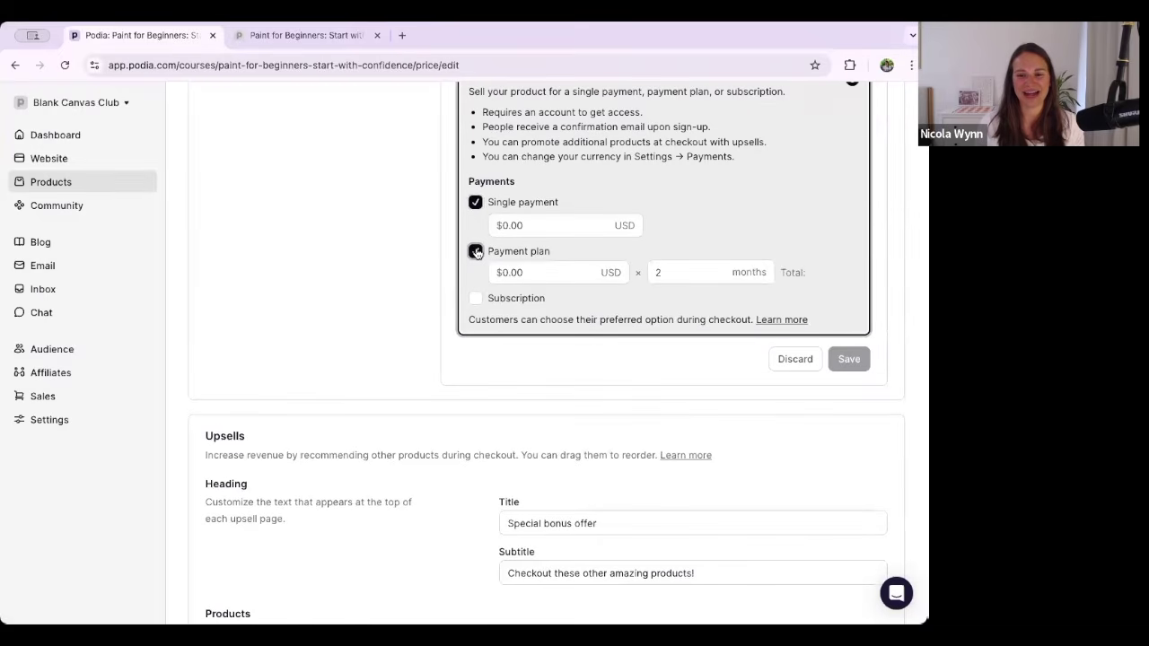
click(476, 299)
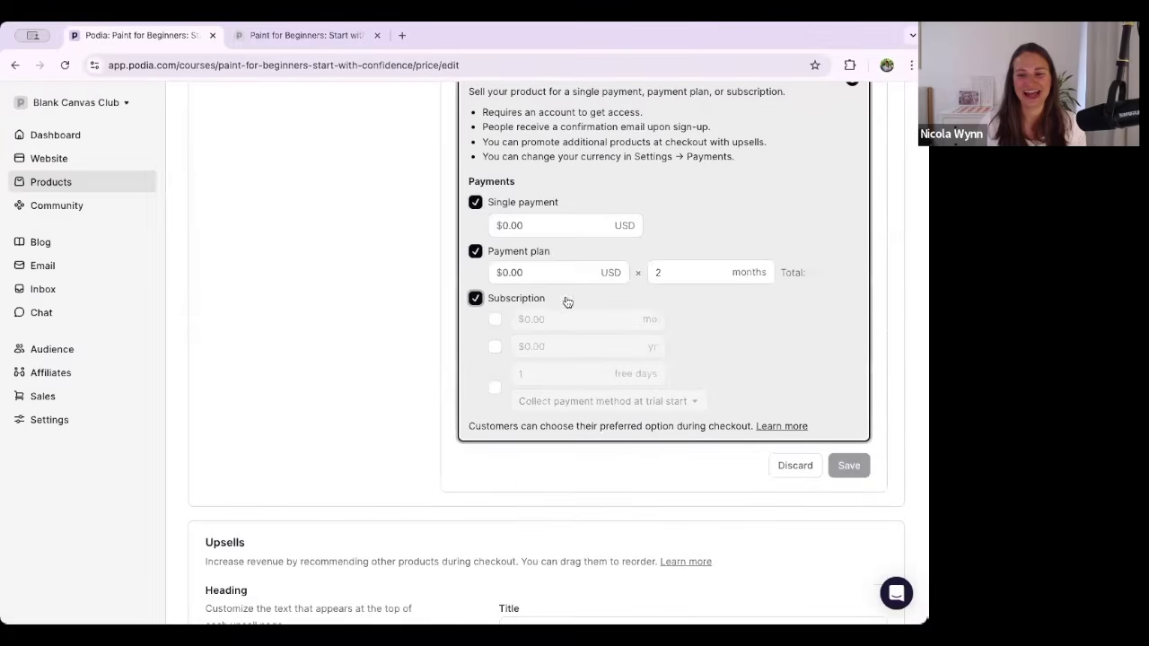
click(532, 225)
text(40)
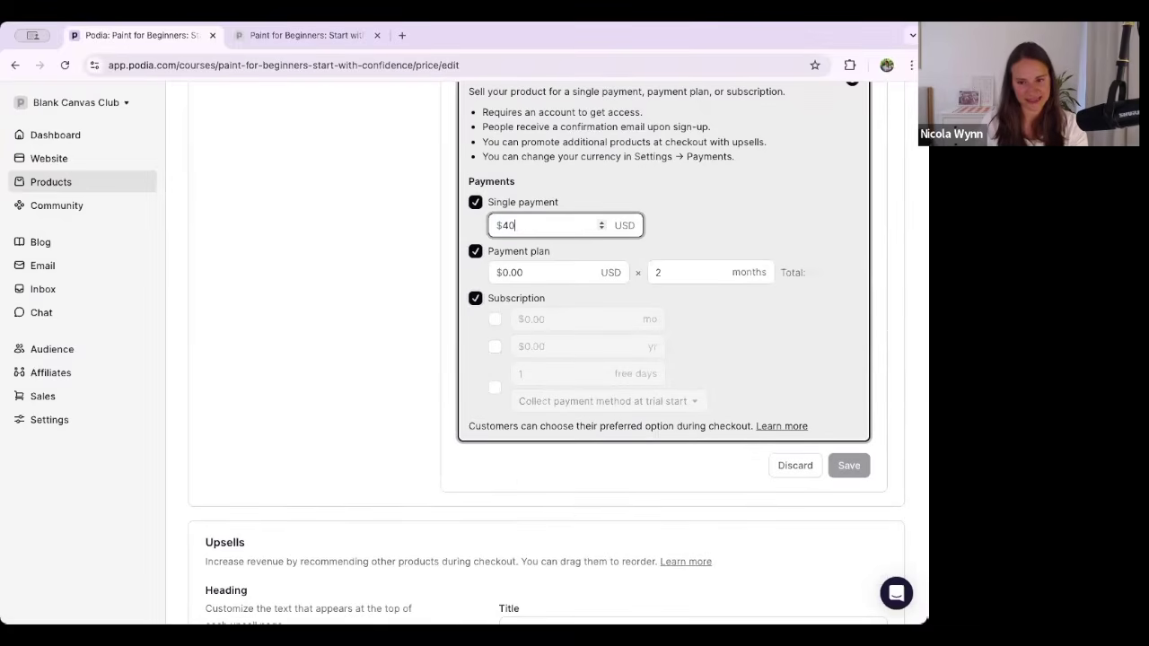
click(697, 213)
Set the payment plan to $20 per month over 2 months.
scroll(628, 251, up, 1)
click(531, 282)
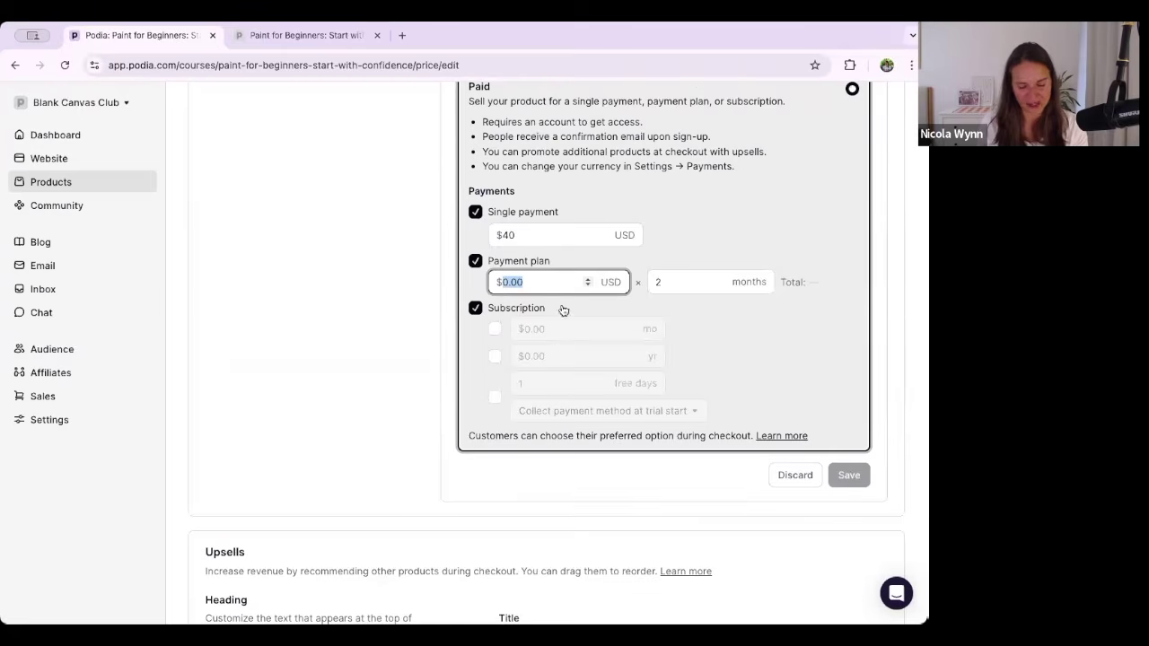
text(22)
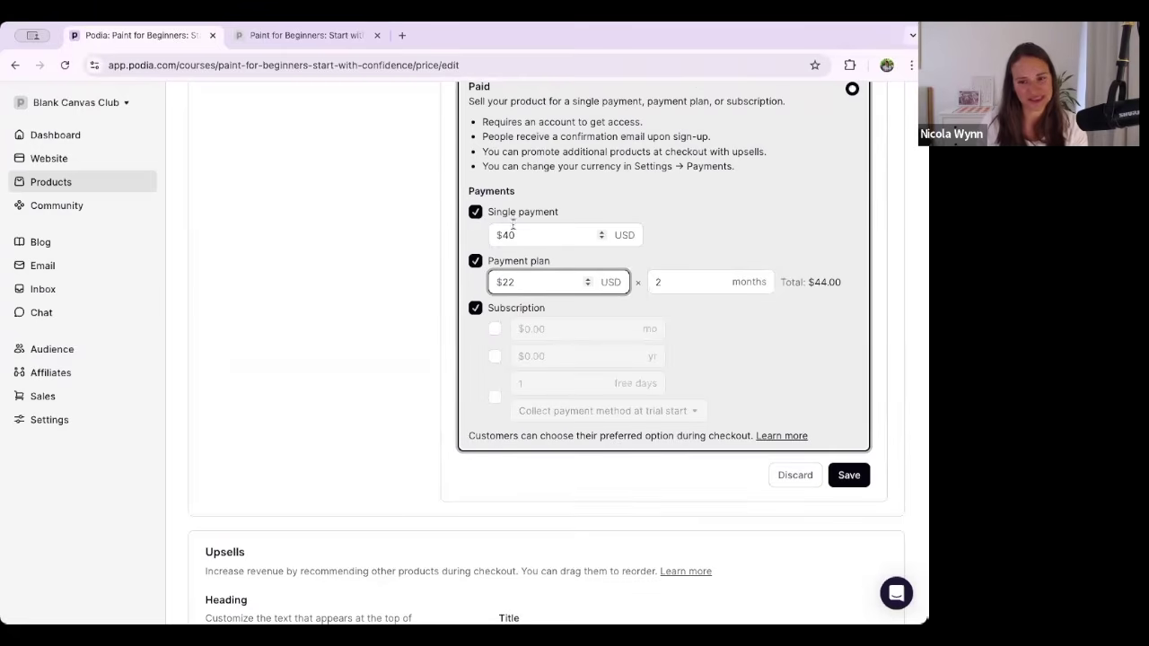
key(BackSpace)
text(0)
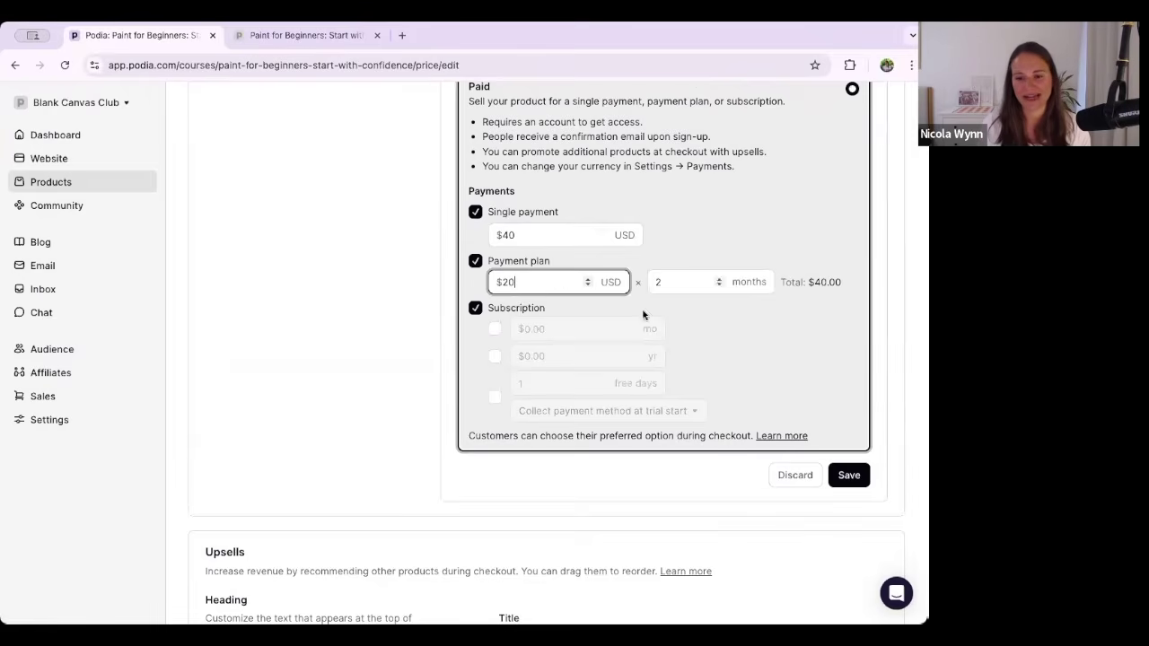
Enable monthly, yearly and free-trial subscription options, set the trial to 3 free days, and view the payment collection choices.
click(496, 330)
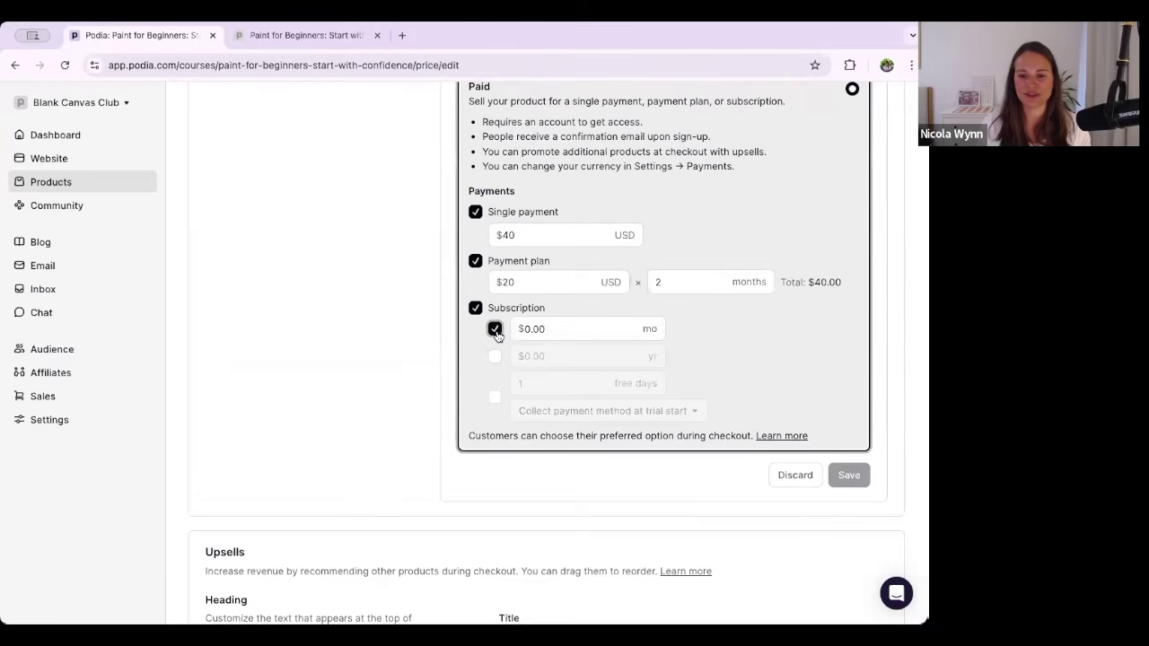
click(495, 359)
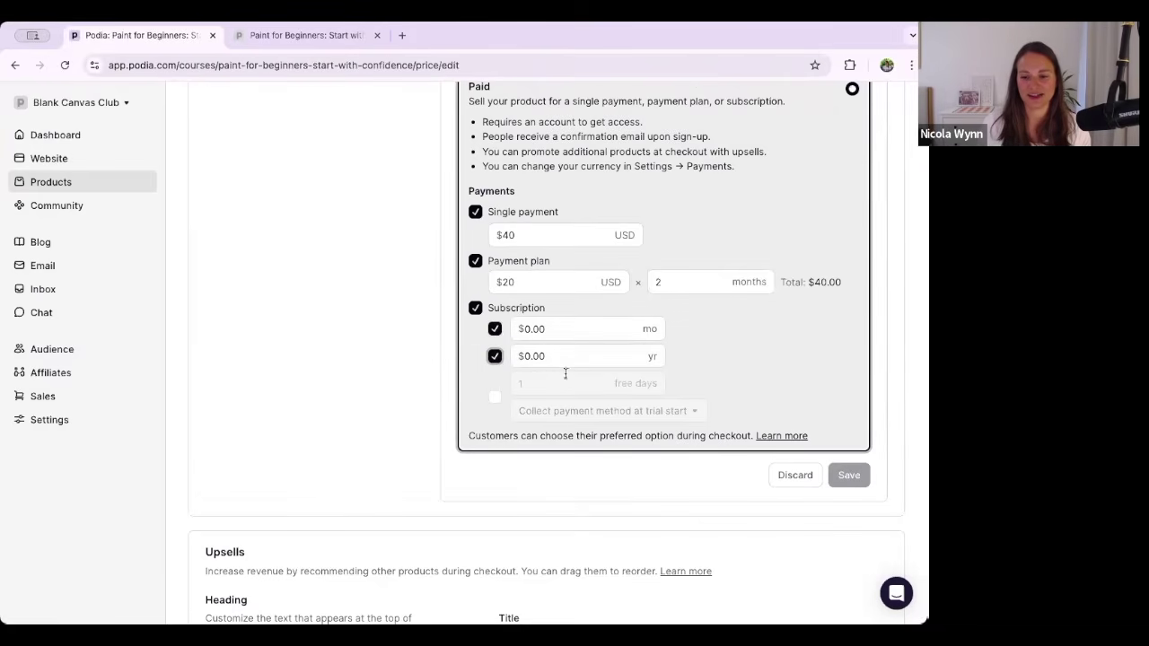
click(494, 397)
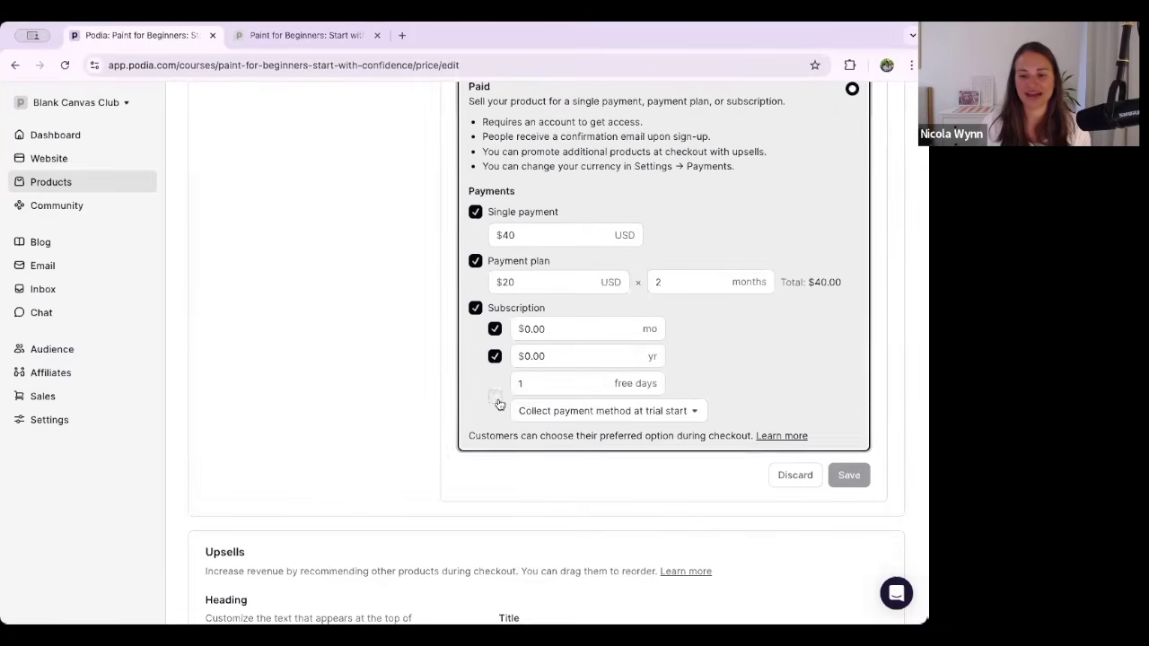
click(528, 383)
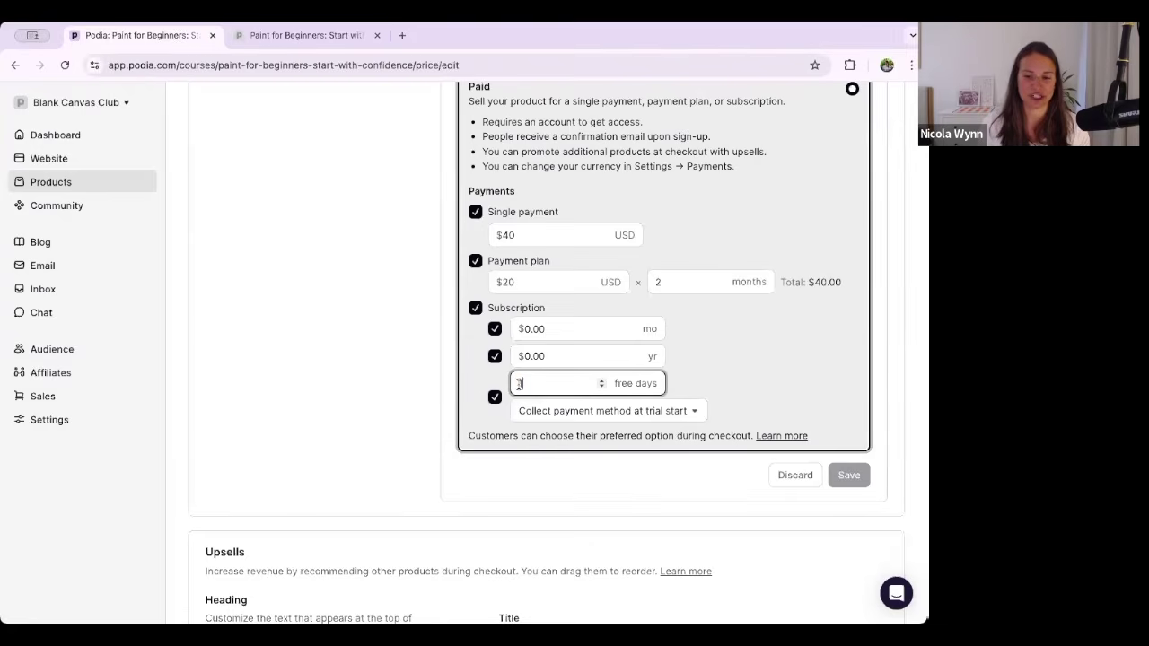
text(3)
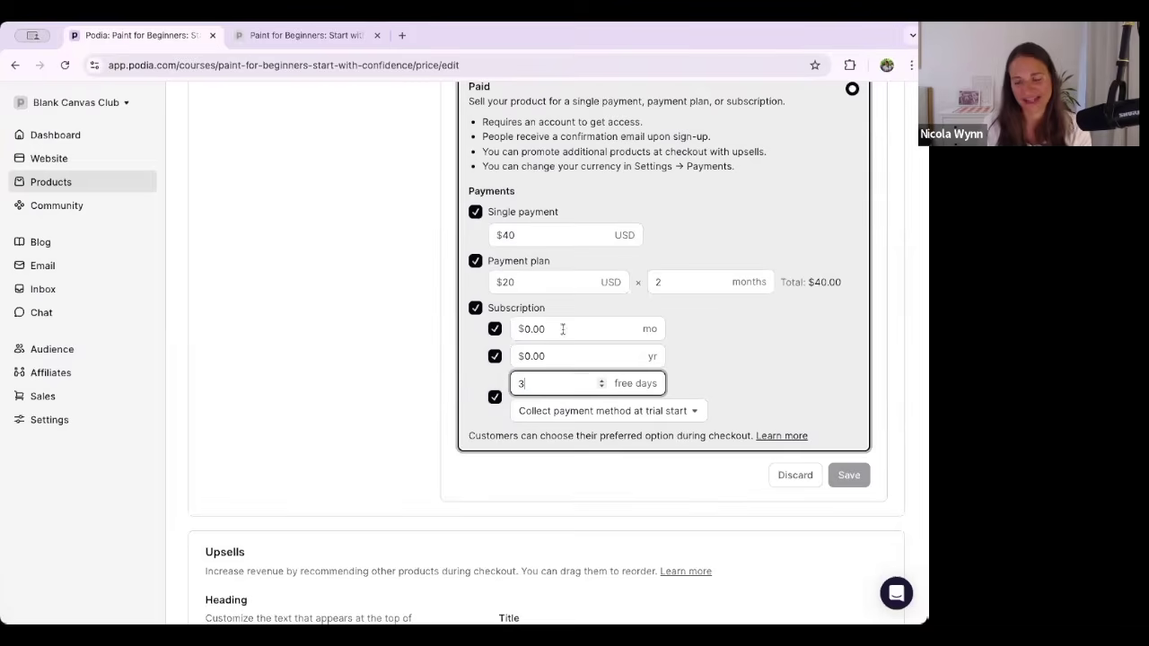
click(559, 411)
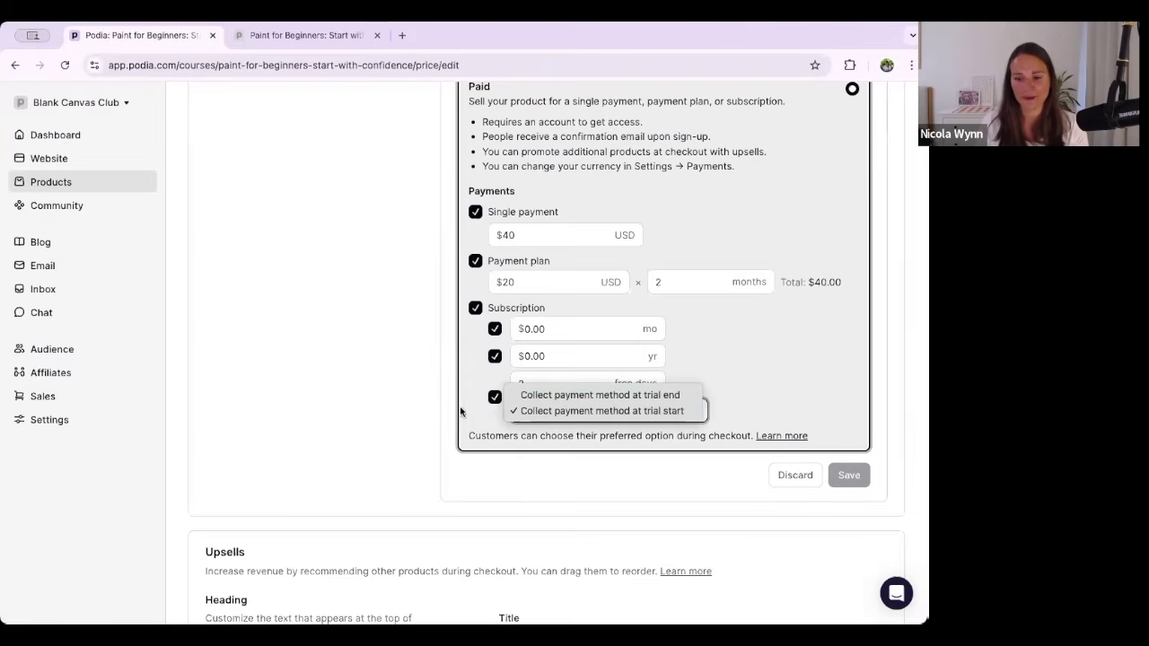
Remove the subscription and payment plan options from the offer and save it with only the single payment.
click(475, 309)
click(476, 308)
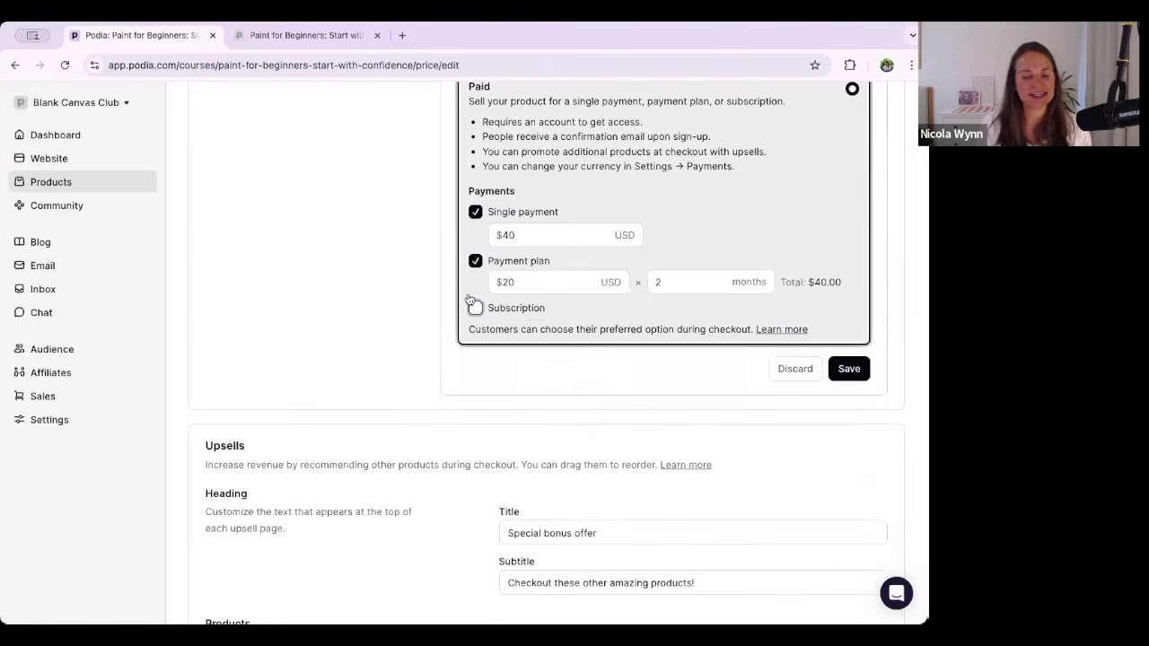
click(474, 261)
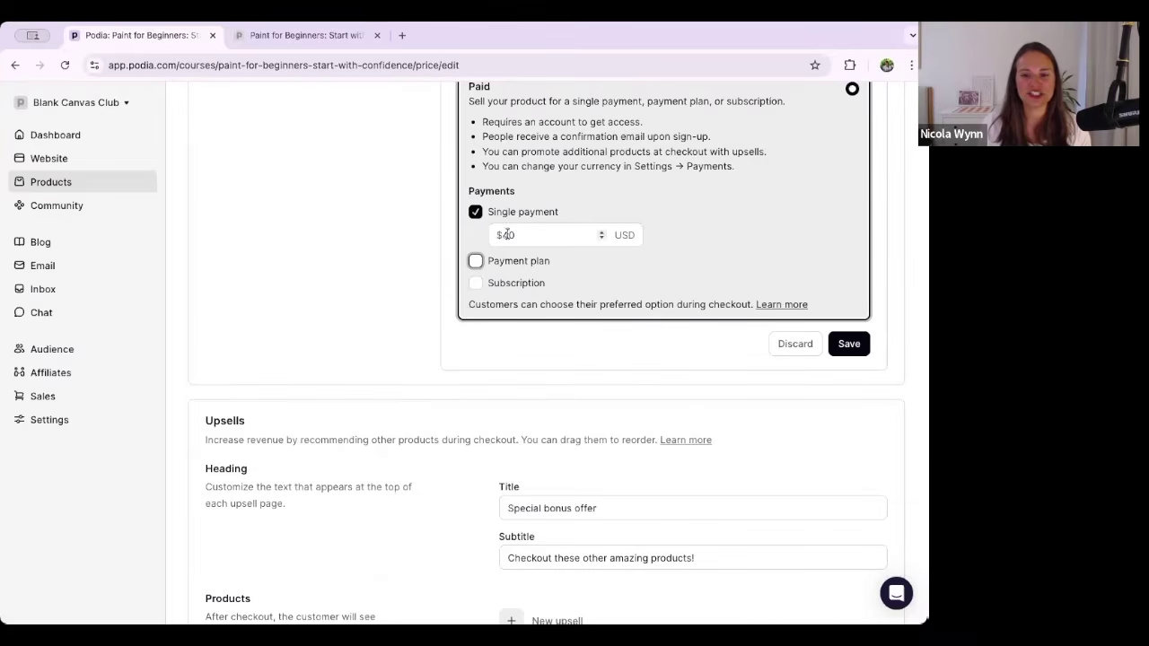
click(846, 344)
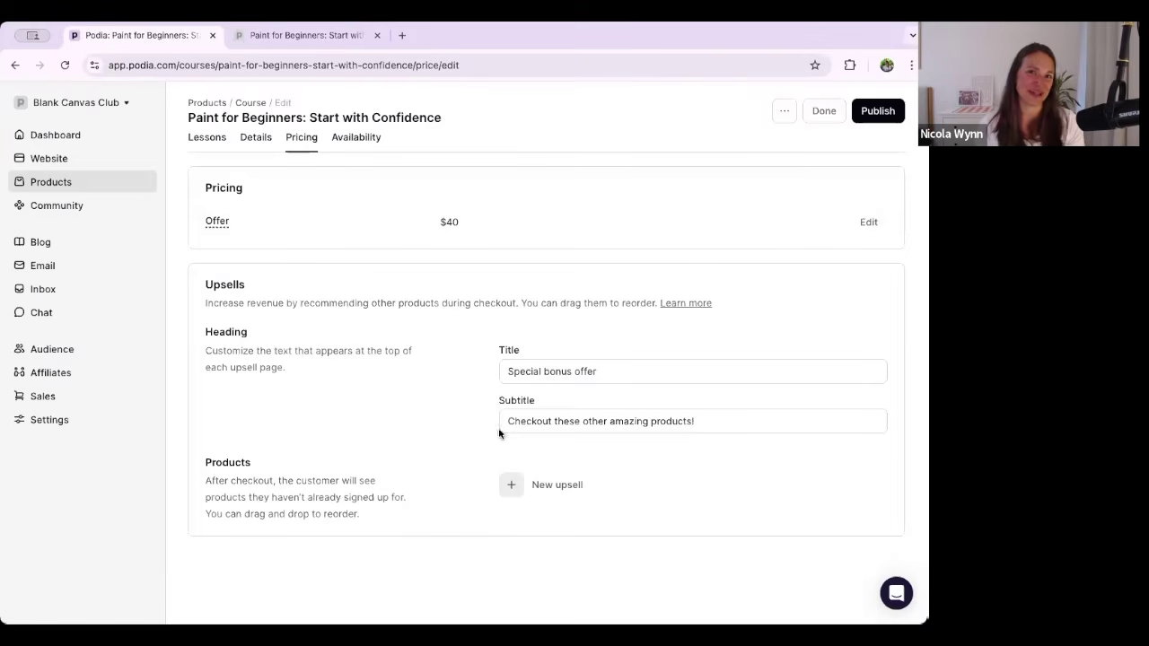
Start a new upsell for the course using the product "How to make your own Paint by Numbers".
click(513, 487)
scroll(512, 490, down, 1)
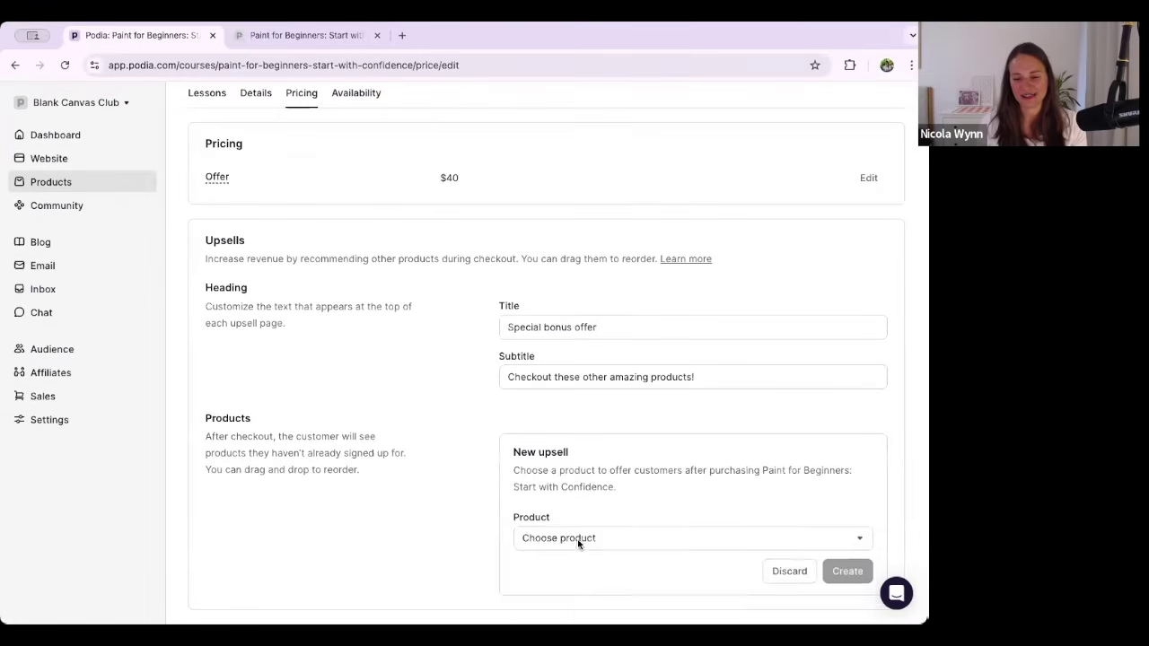
click(580, 540)
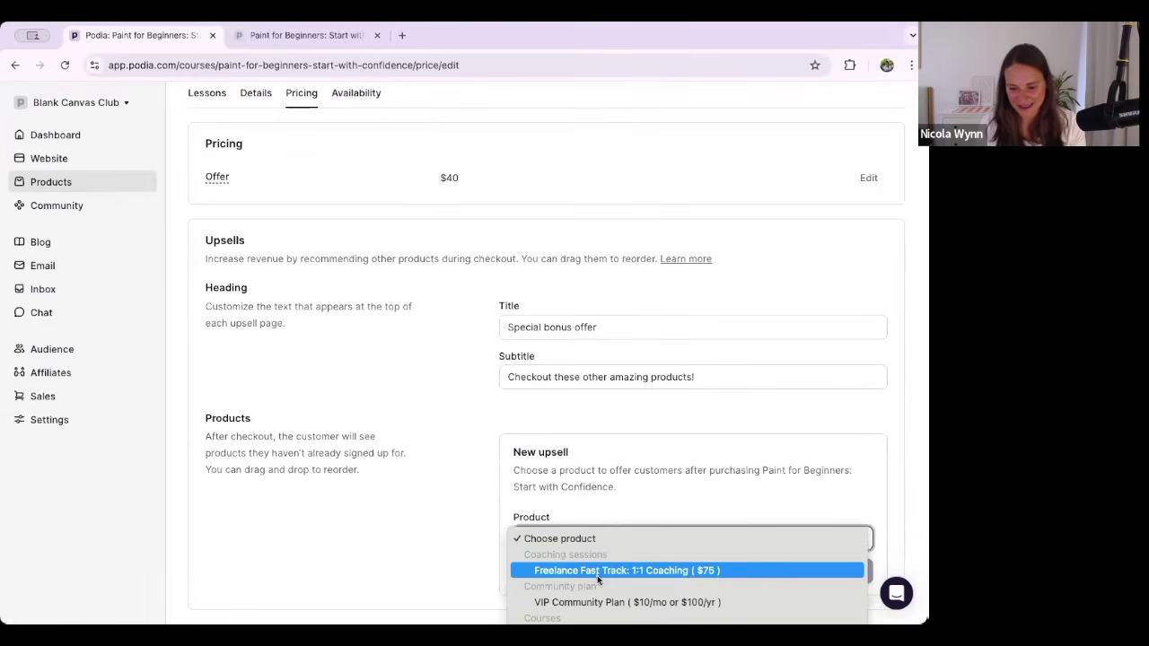
scroll(597, 576, down, 1)
click(628, 619)
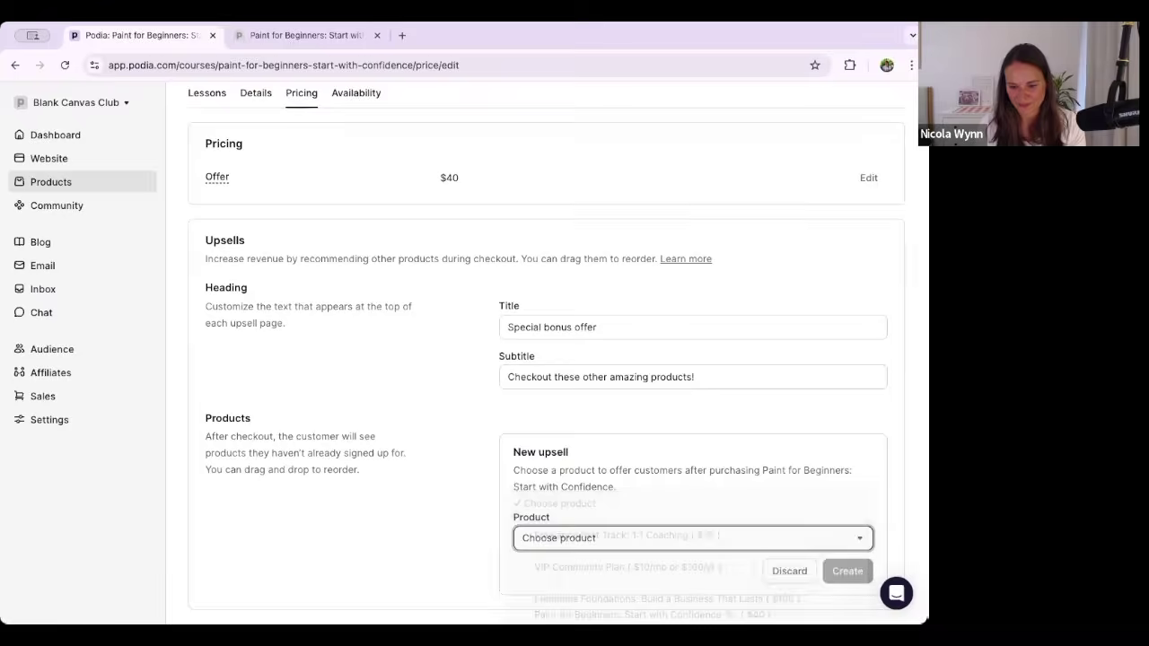
scroll(585, 349, down, 5)
scroll(661, 472, down, 1)
scroll(640, 431, up, 1)
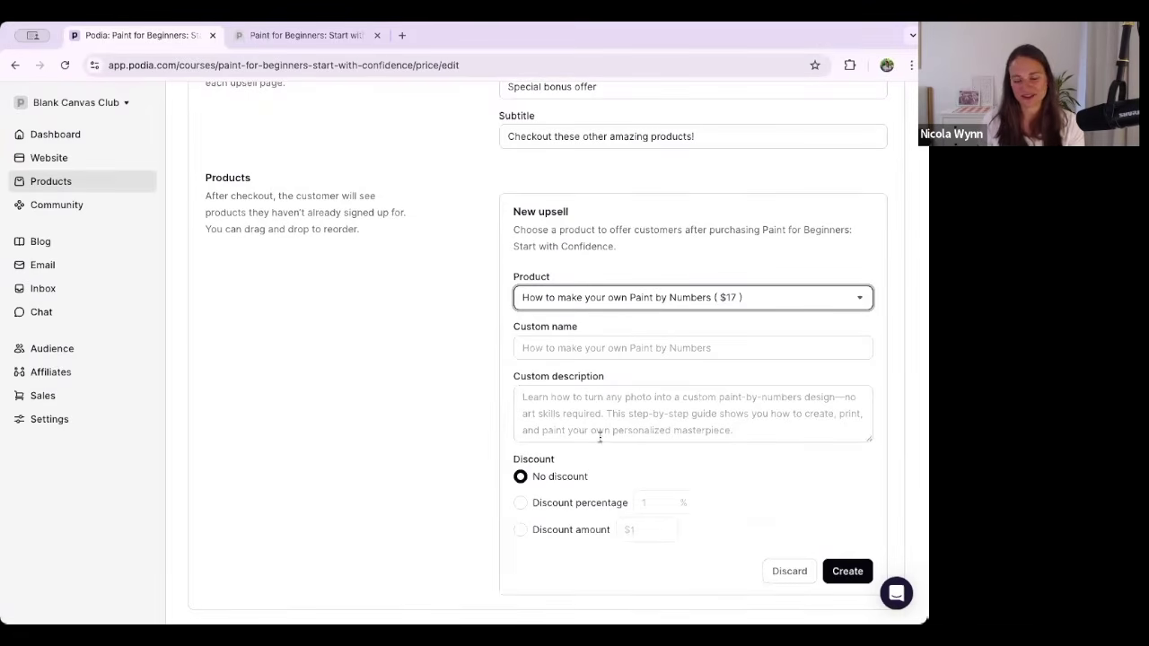
Apply a 20% discount to the new upsell and create it.
click(534, 505)
click(642, 503)
text(20)
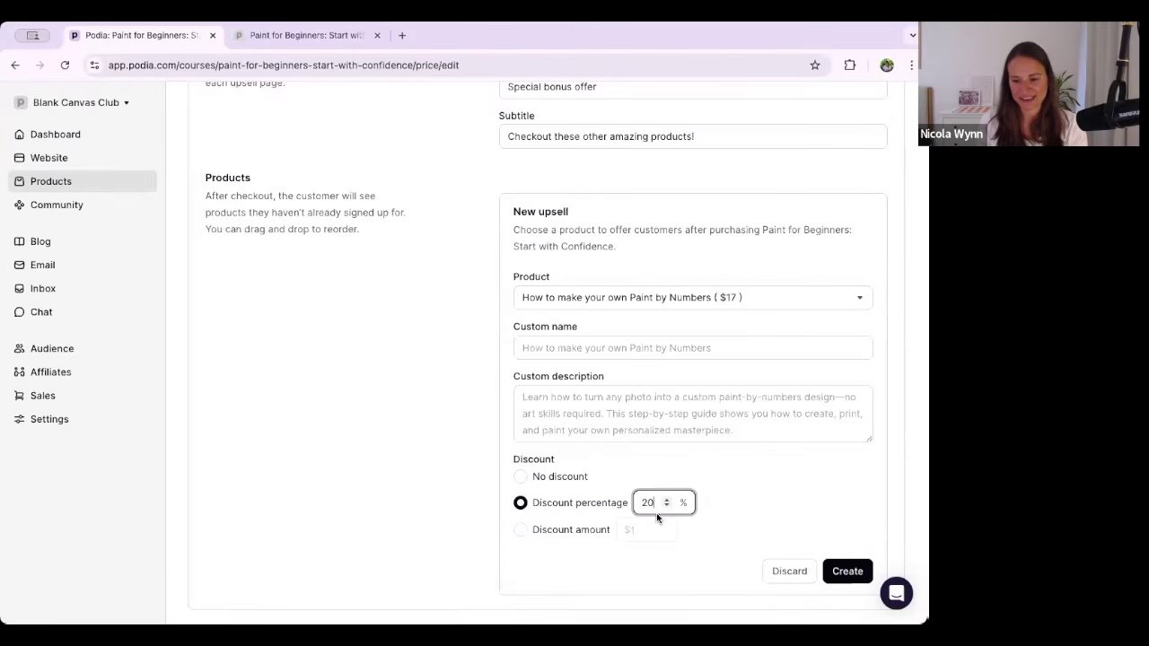
click(729, 505)
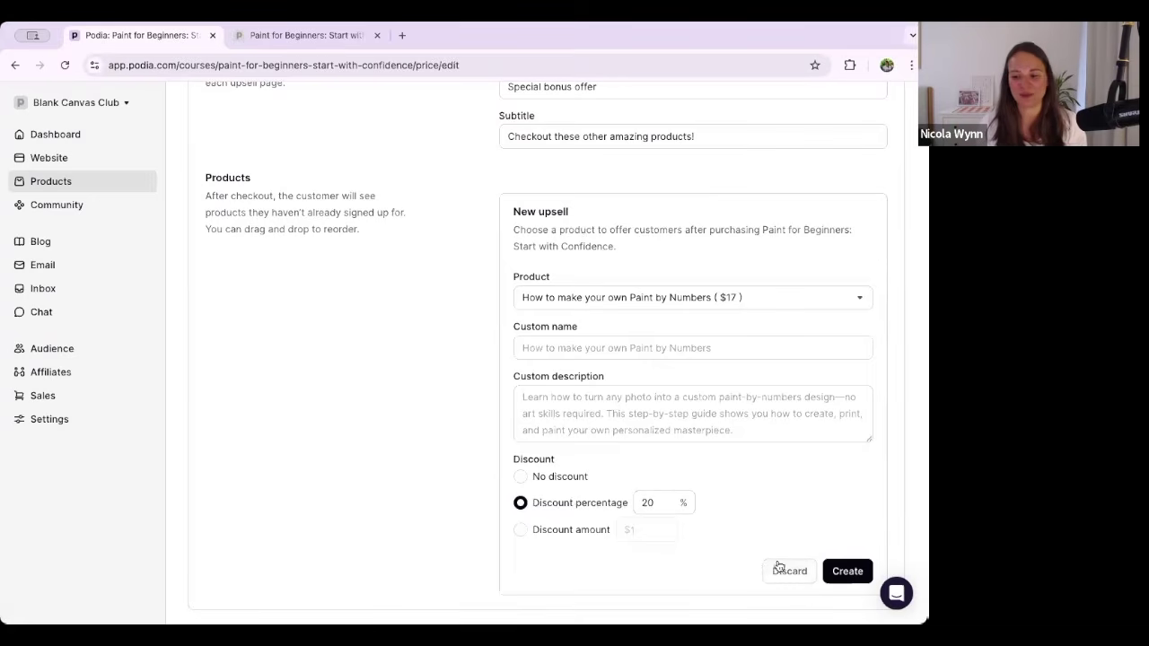
click(845, 571)
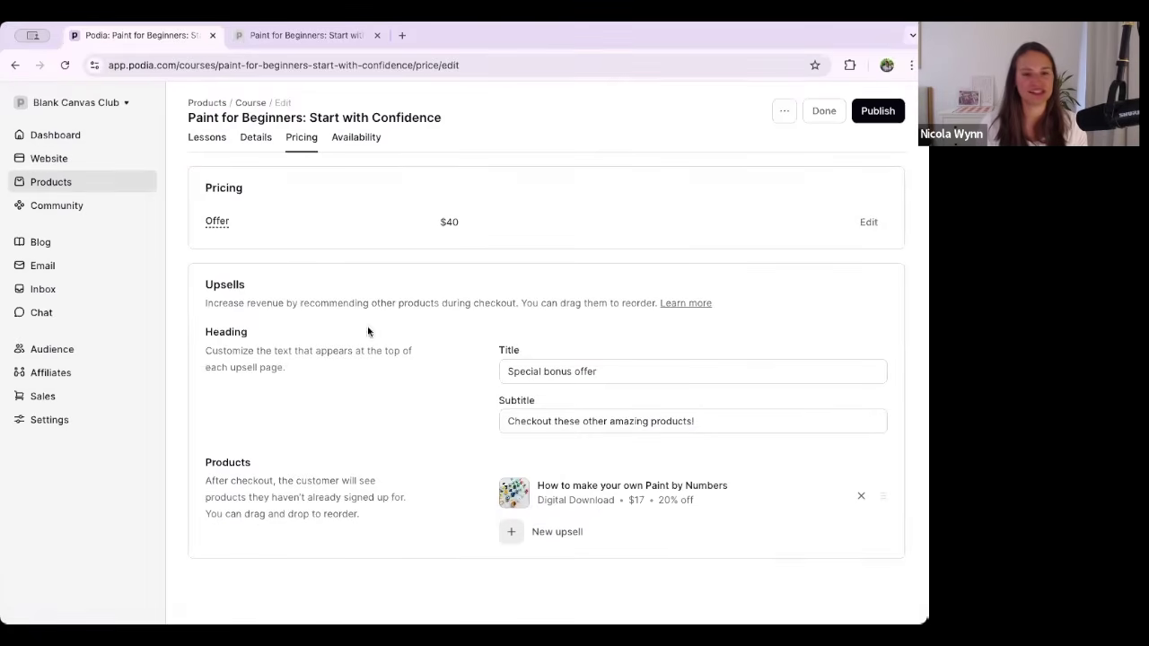
Try a future start date in the course's availability limits and discard the change.
click(362, 144)
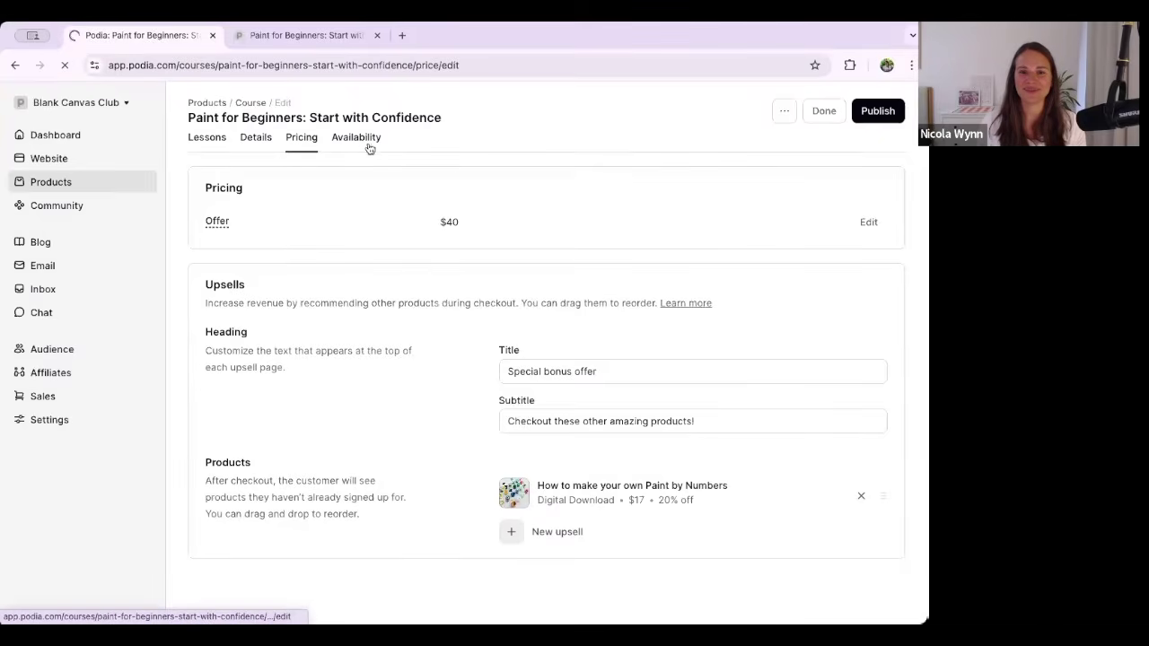
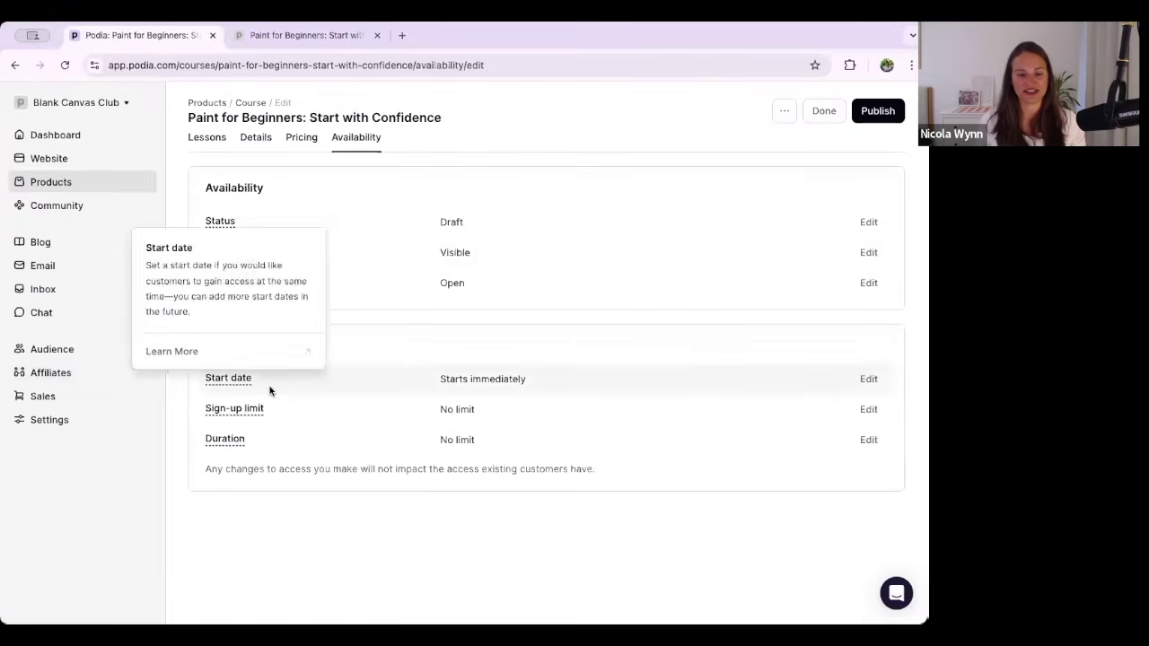
mouse_move(229, 409)
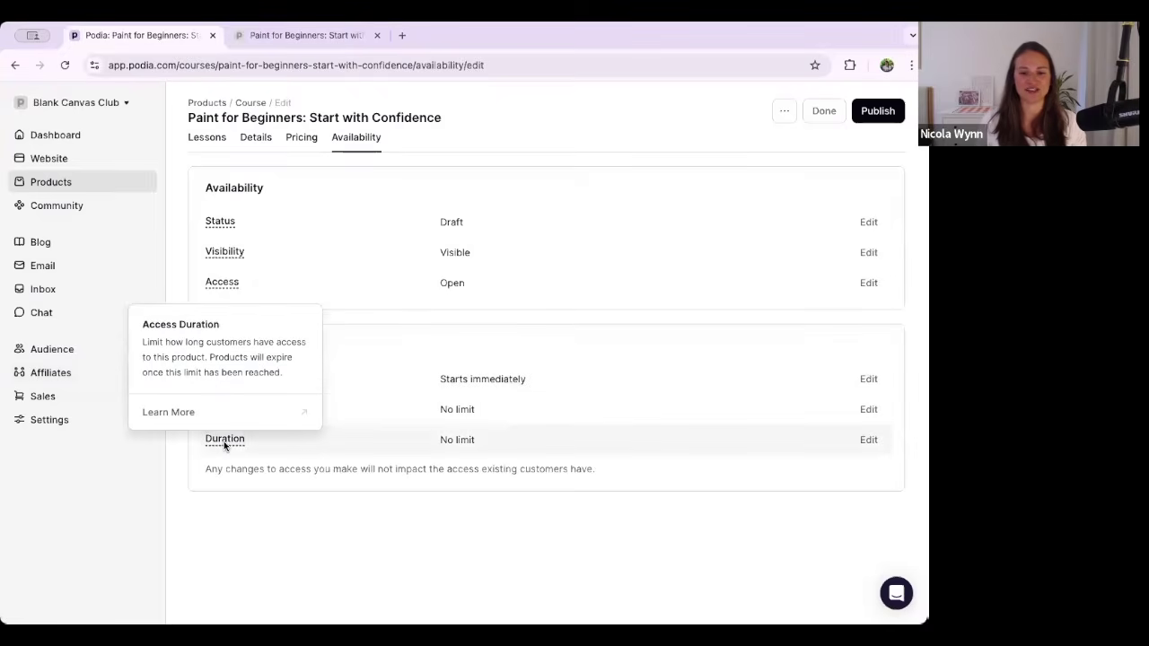
click(873, 382)
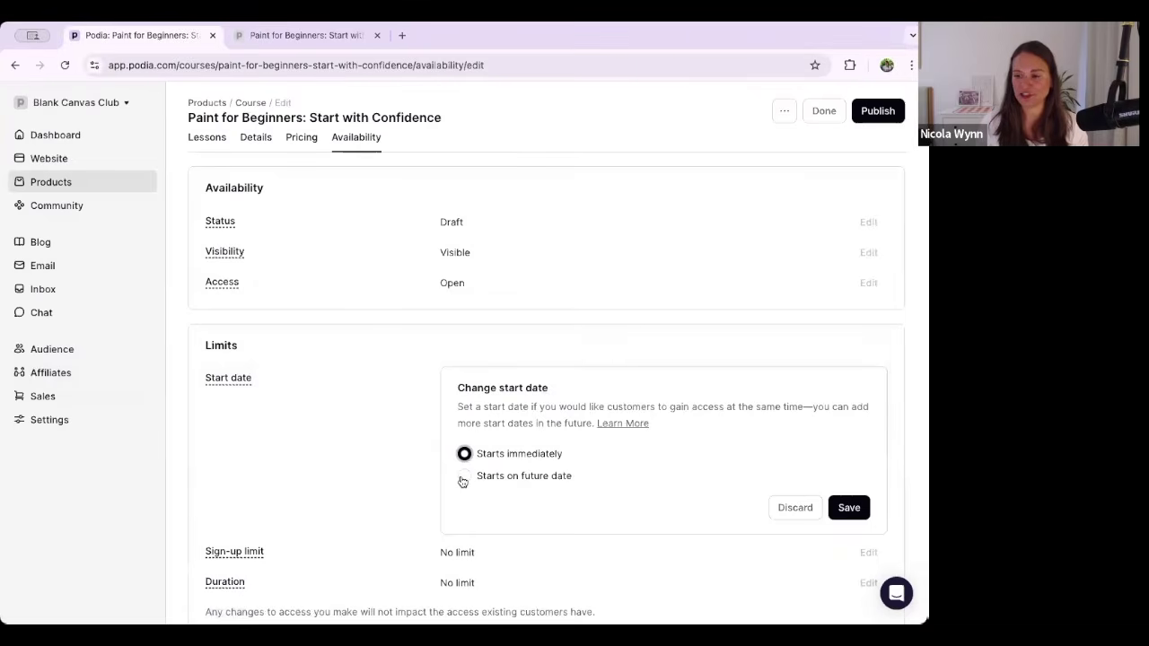
click(463, 476)
click(499, 503)
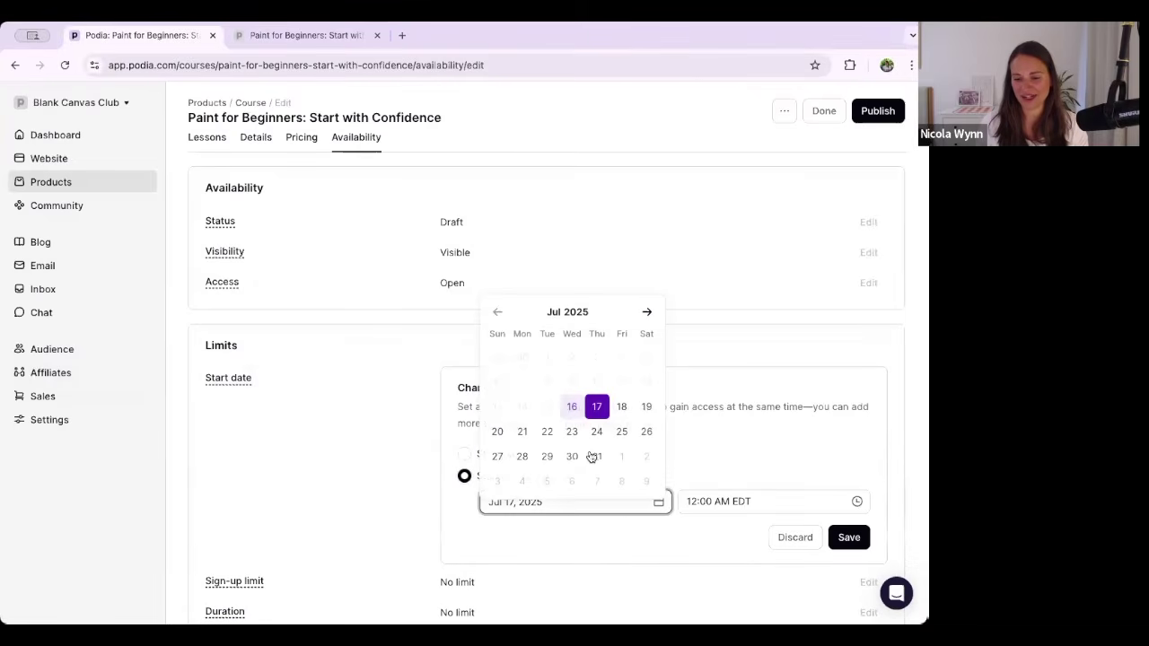
click(804, 545)
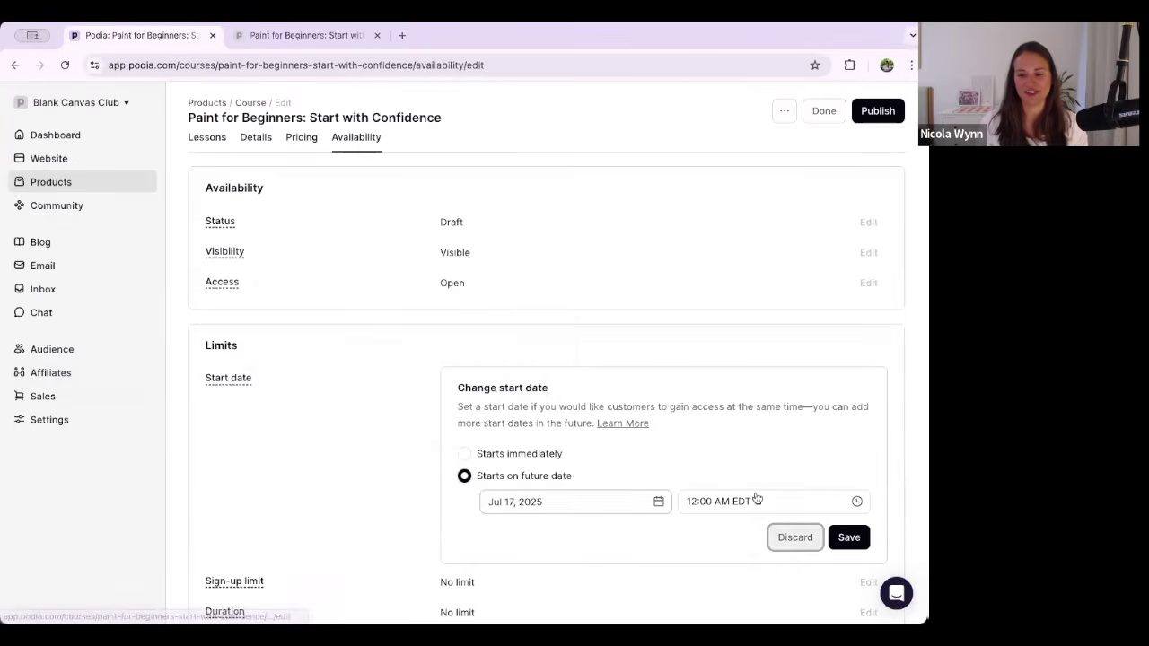
click(473, 453)
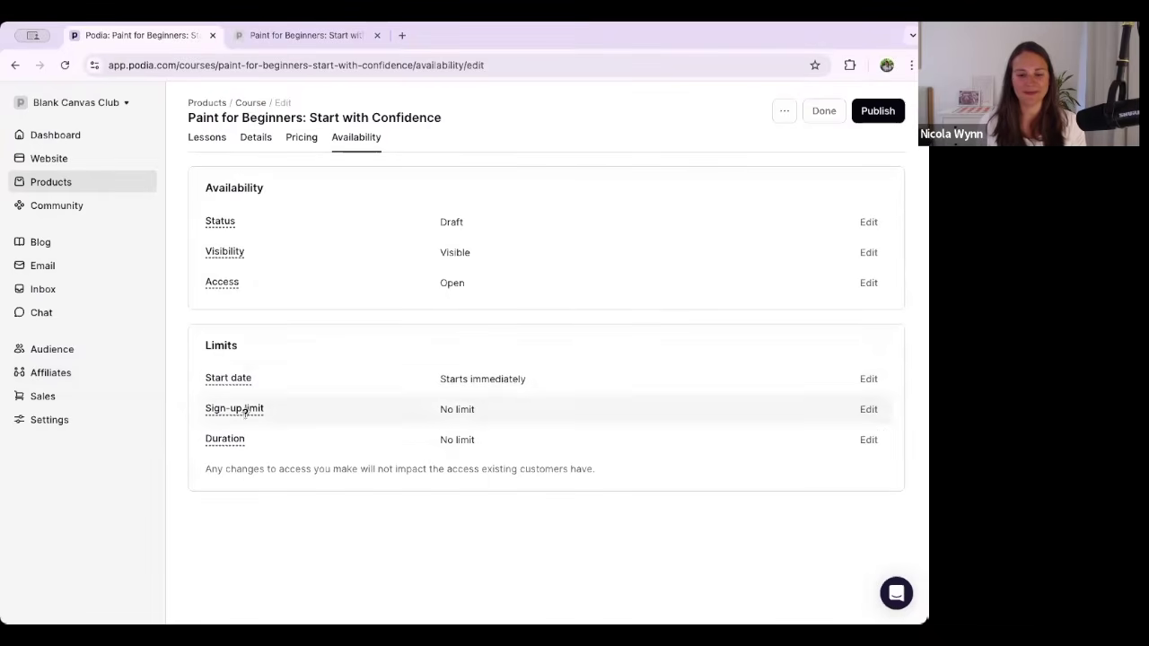
Try limiting the course's sign-ups to 20, but save the sign-up limit as No limit.
click(868, 409)
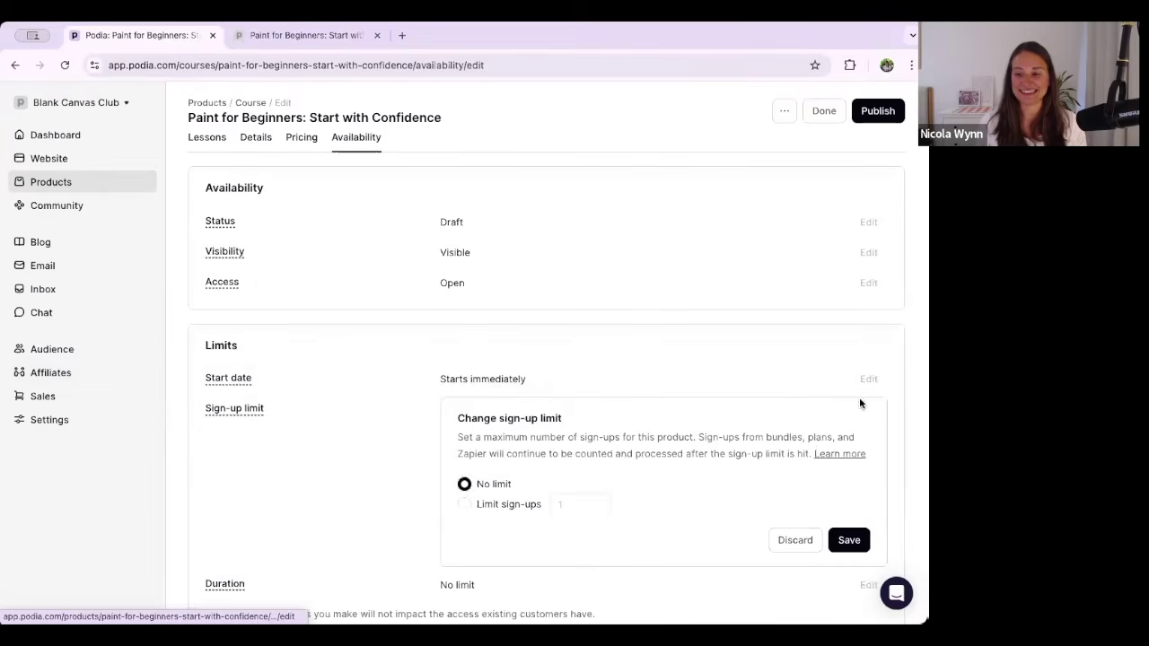
click(498, 505)
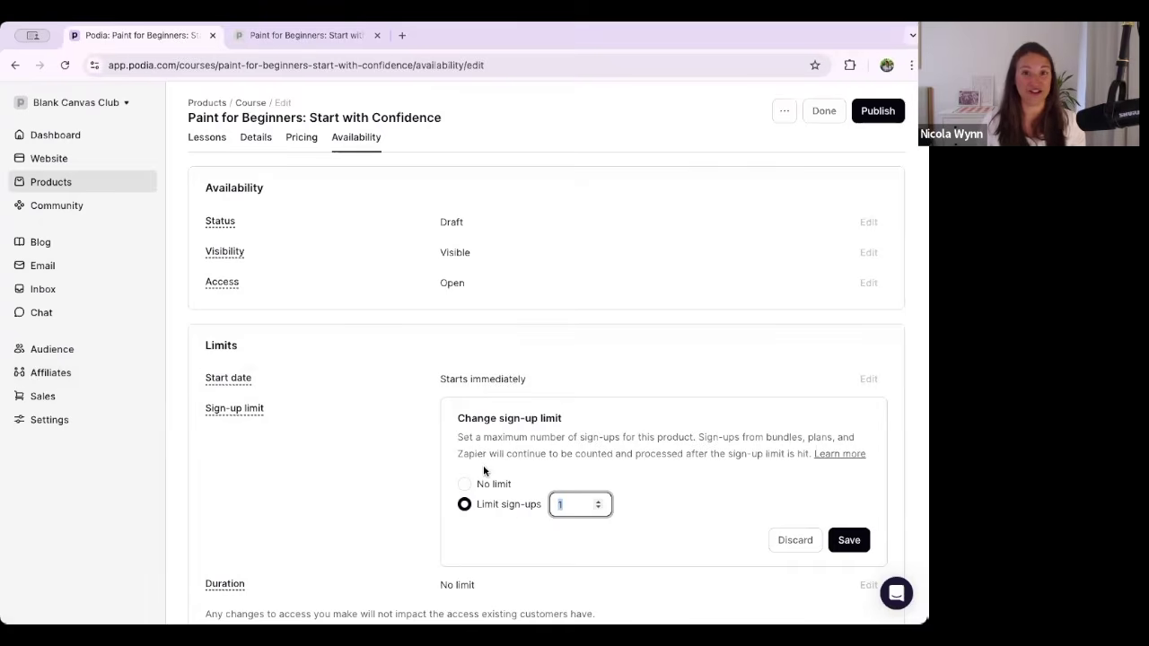
text(20)
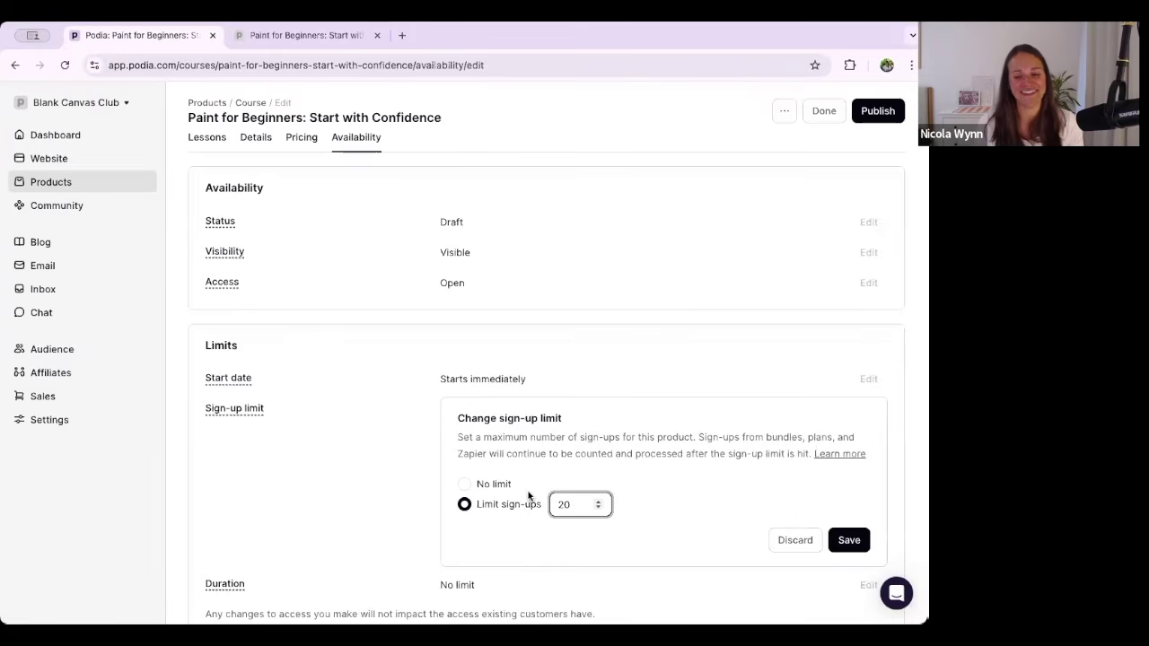
click(465, 485)
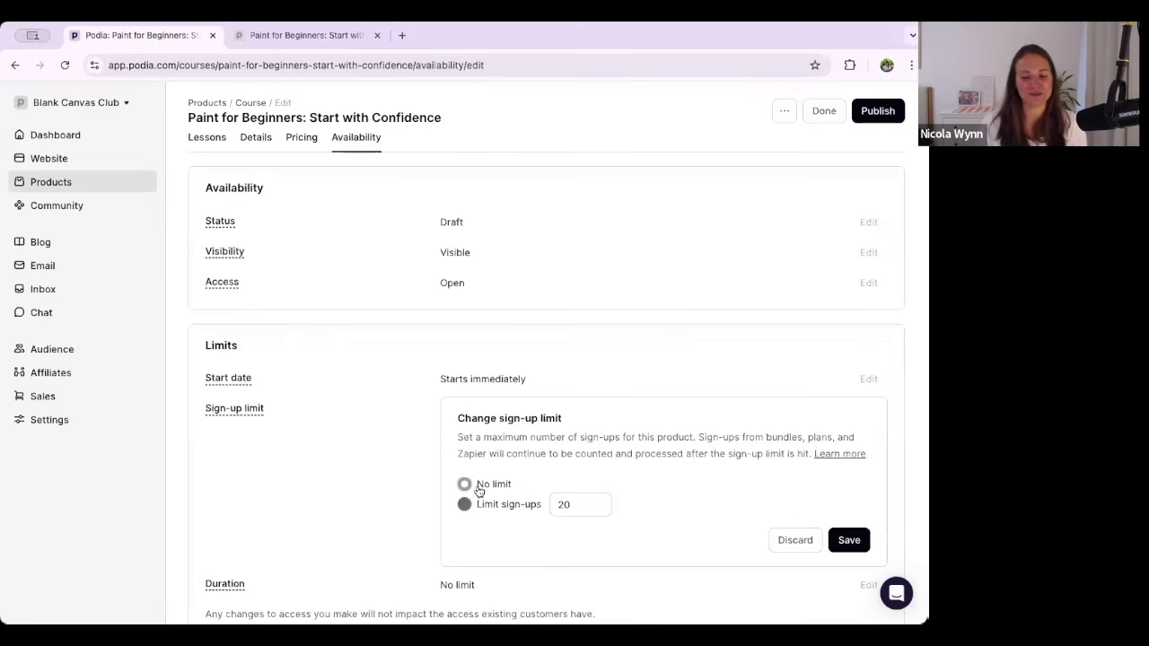
click(849, 539)
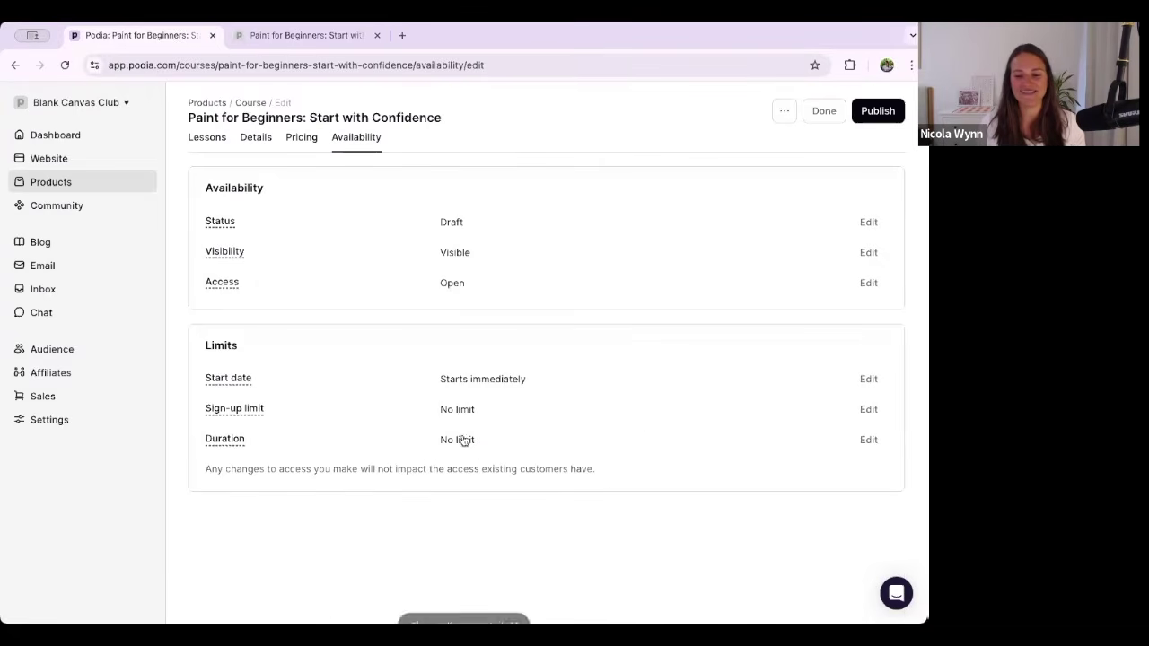
Set the course's access duration to 90 days and save it.
click(870, 440)
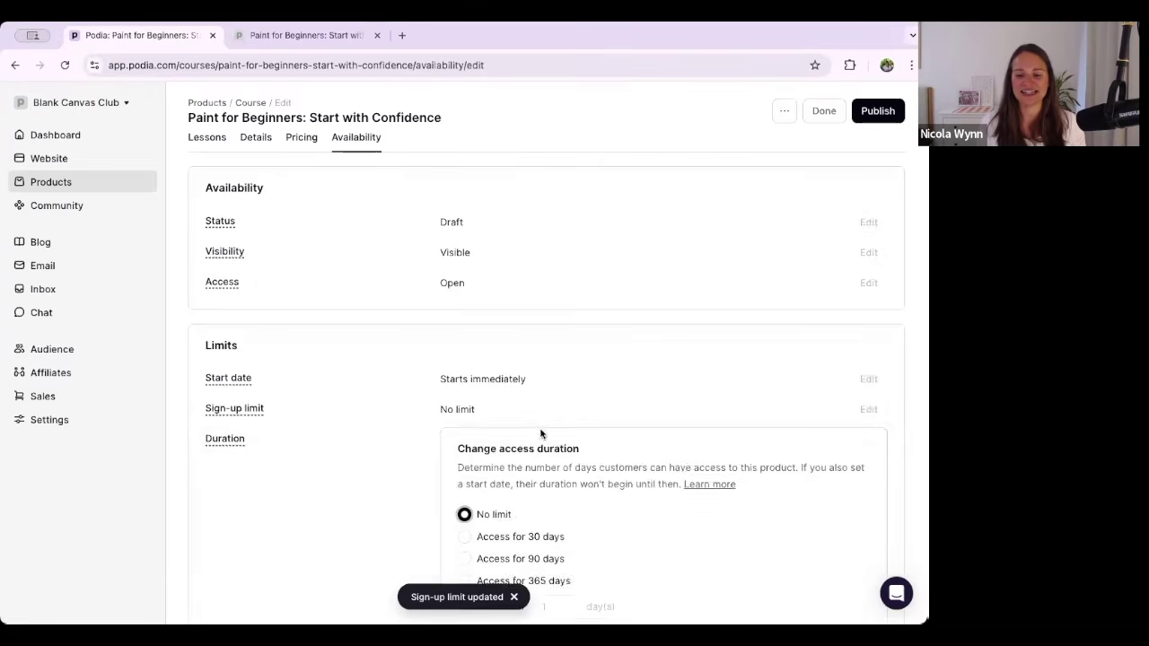
scroll(574, 440, down, 2)
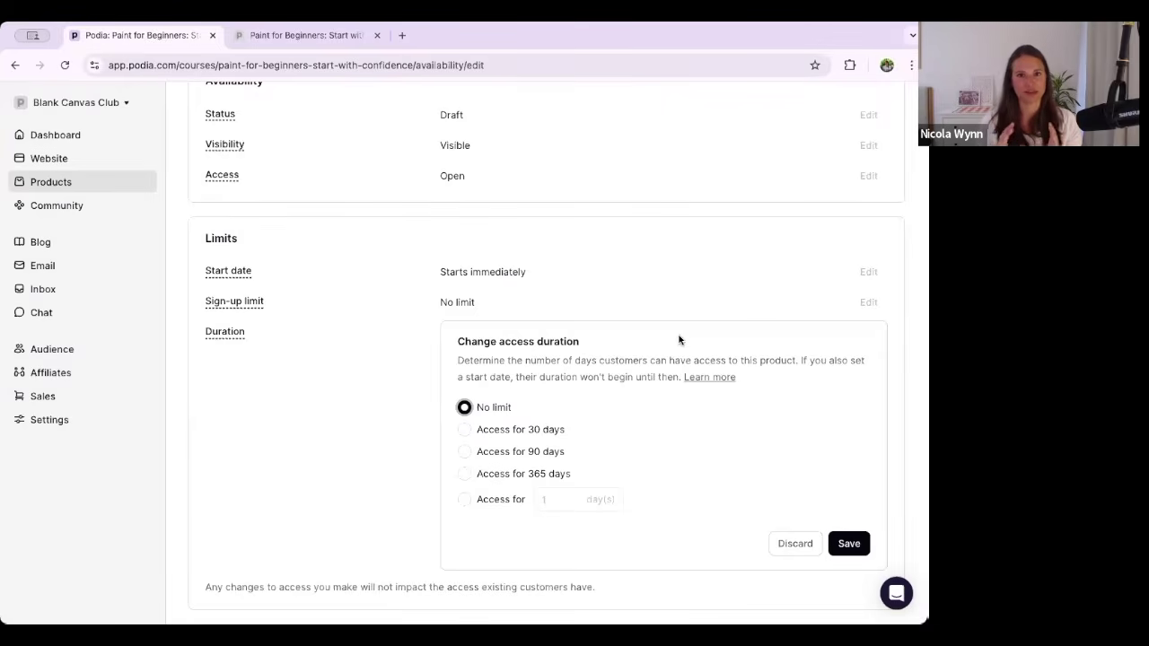
click(481, 452)
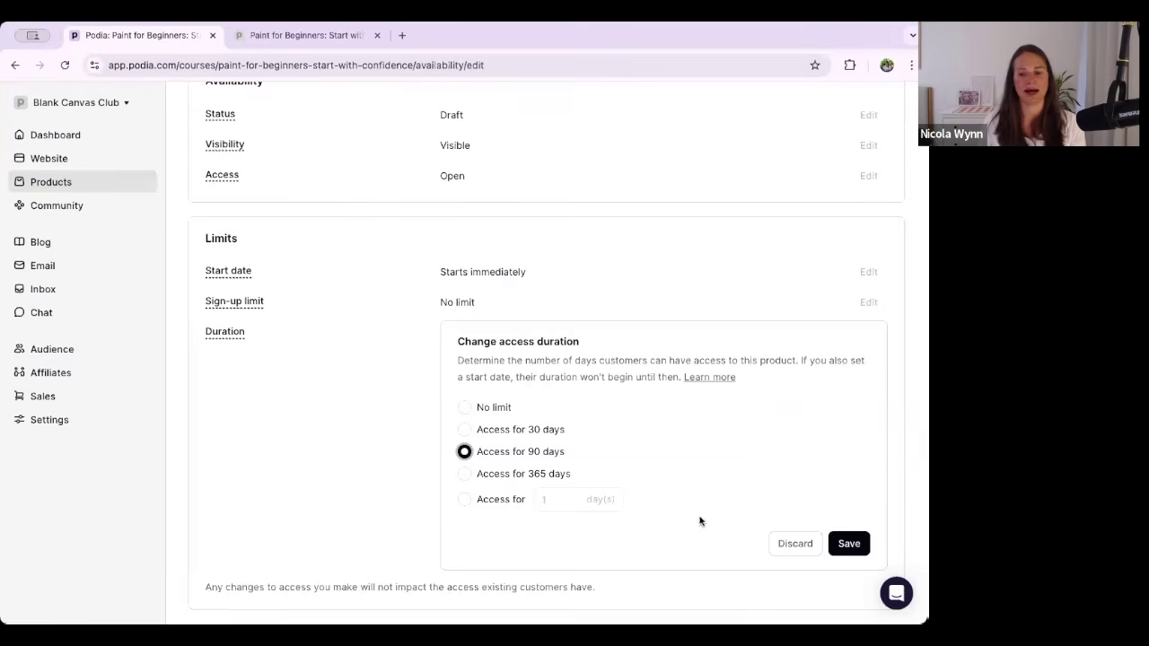
scroll(790, 565, up, 1)
click(854, 598)
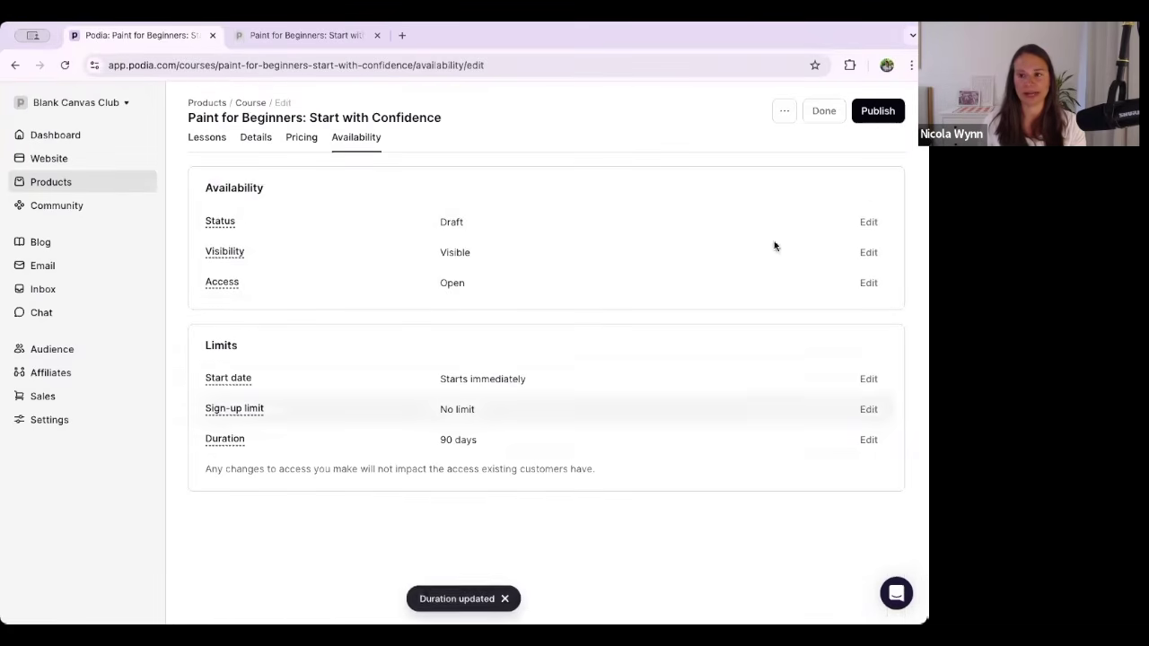
Publish the course and finish editing it.
click(872, 120)
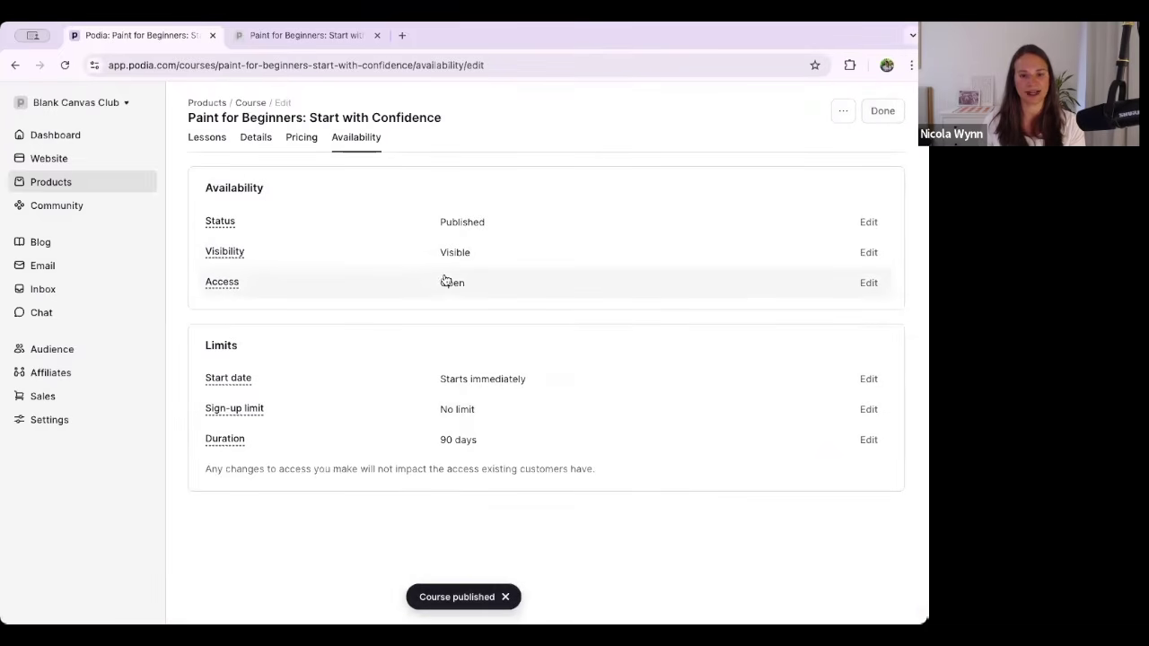
click(875, 121)
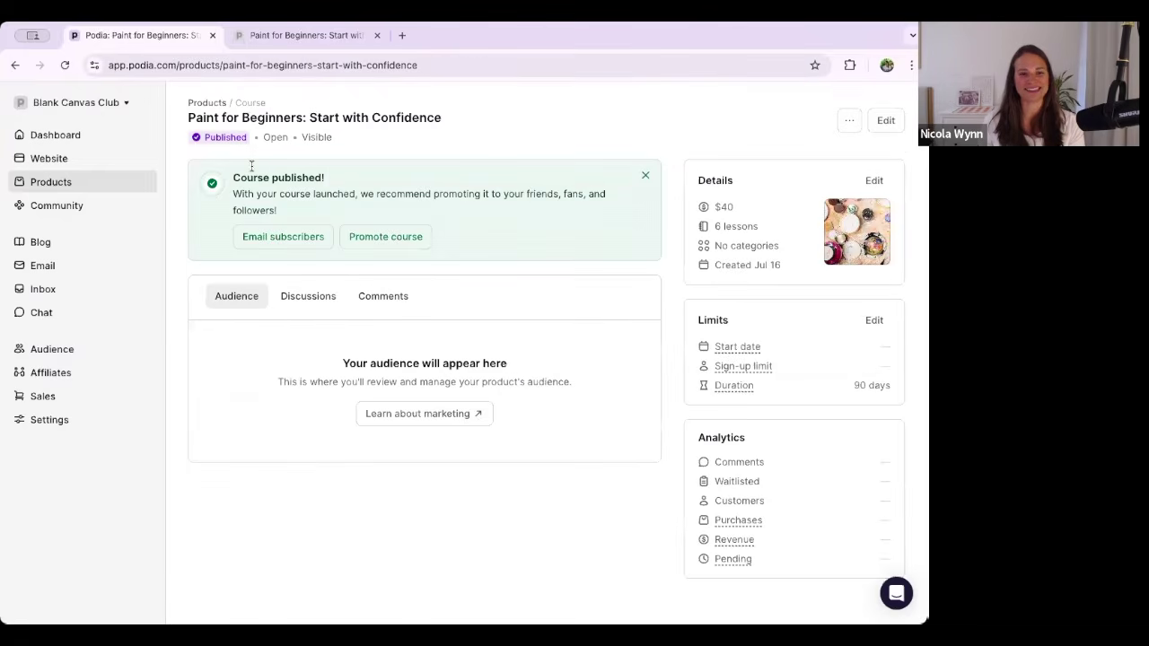
Review the product types offered for a new product and return to the product list.
click(56, 183)
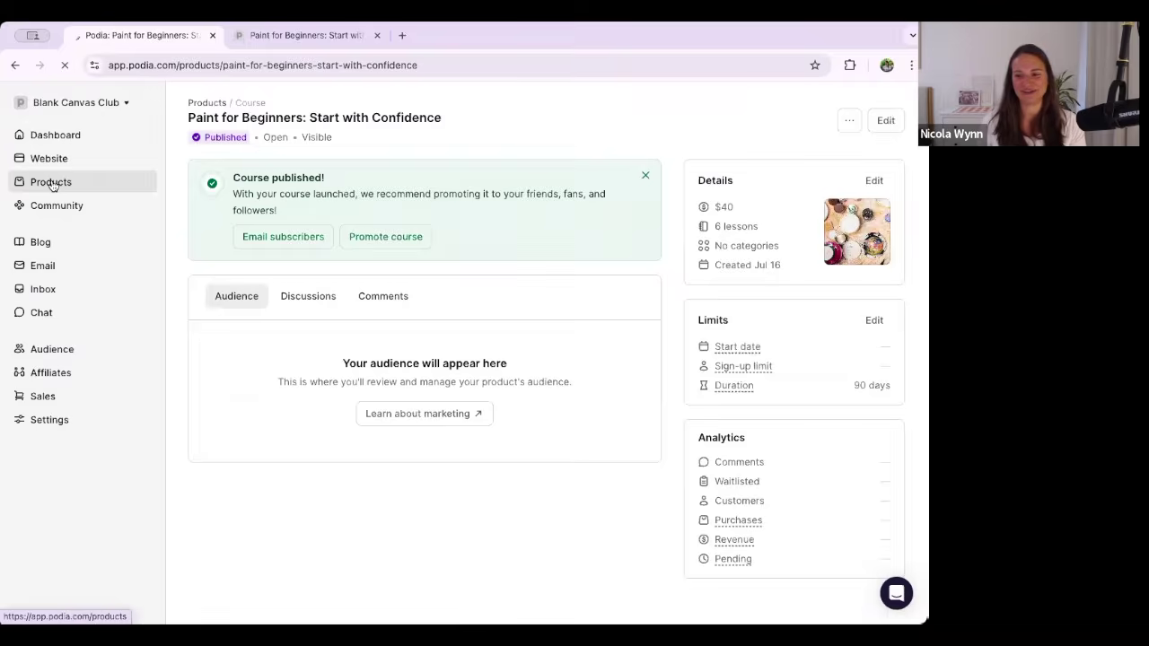
click(852, 107)
scroll(434, 280, down, 2)
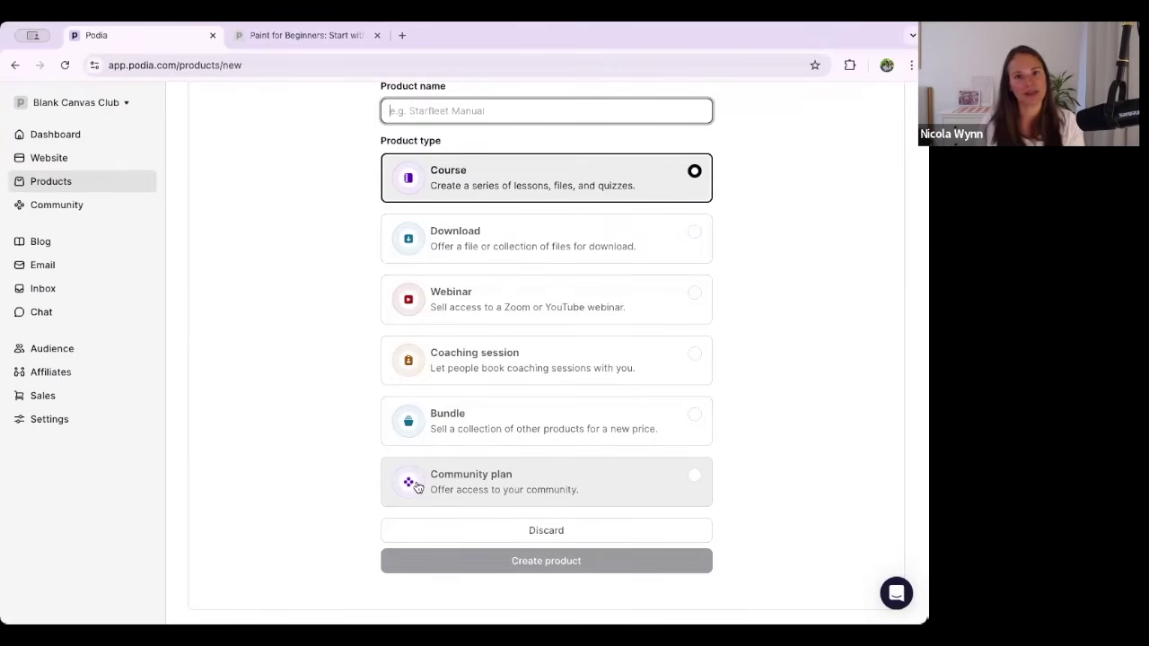
click(63, 185)
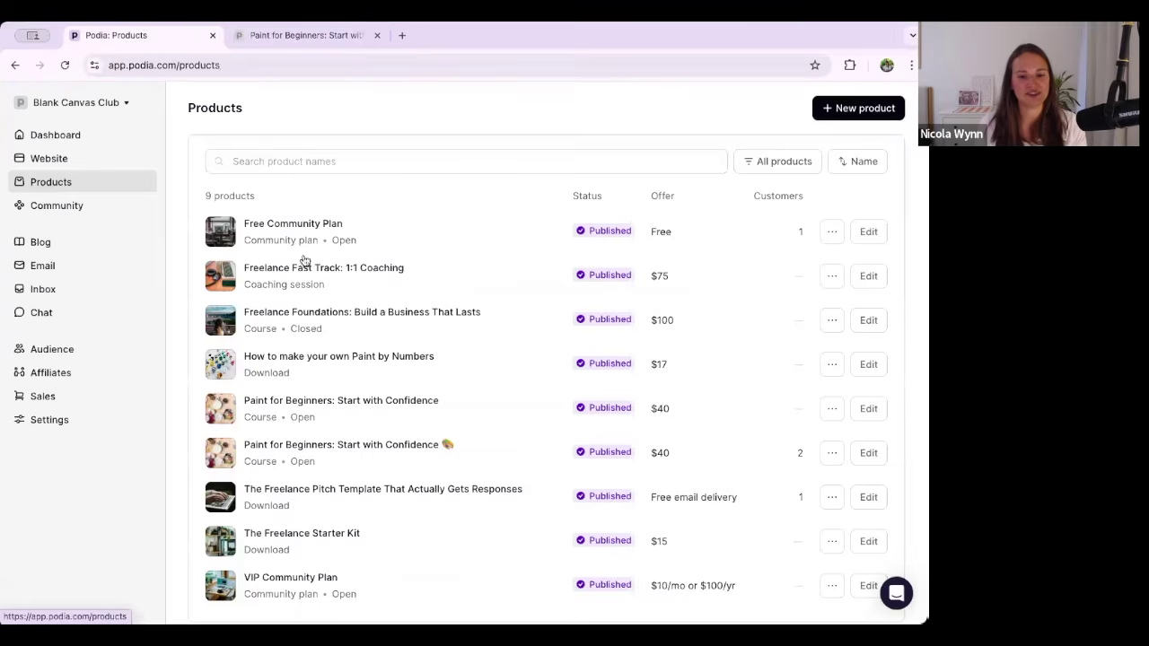
Start a new discussion in "Paint for Beginners: Start with Confidence" and fill its content with a welcome message asking students to introduce themselves.
click(395, 402)
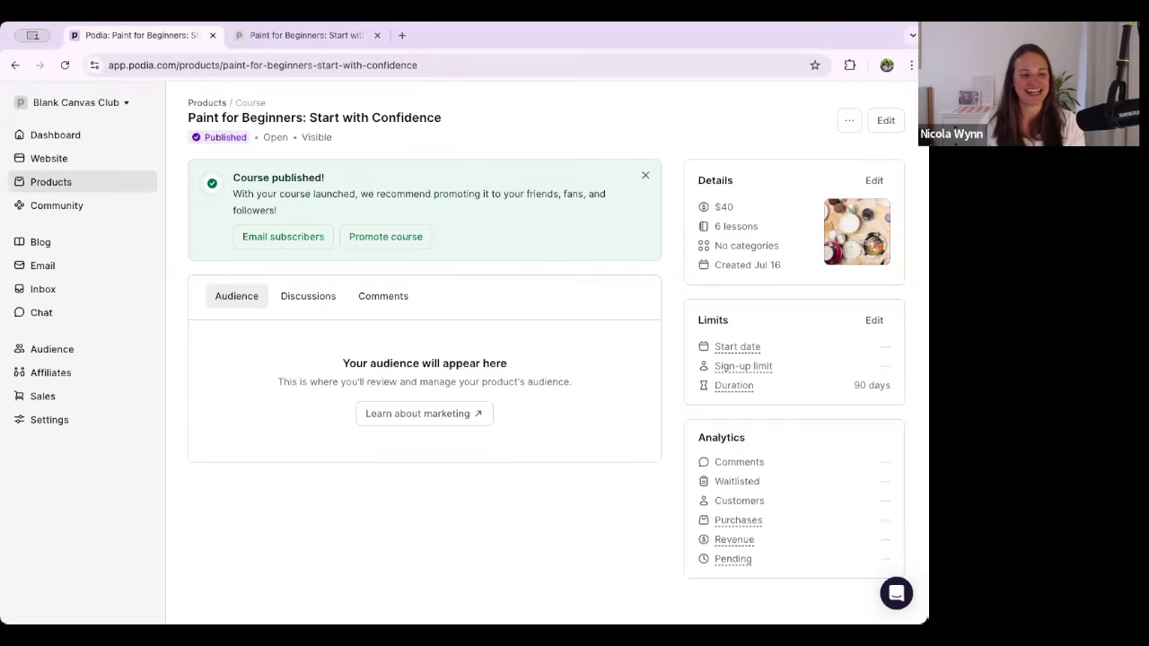
click(314, 304)
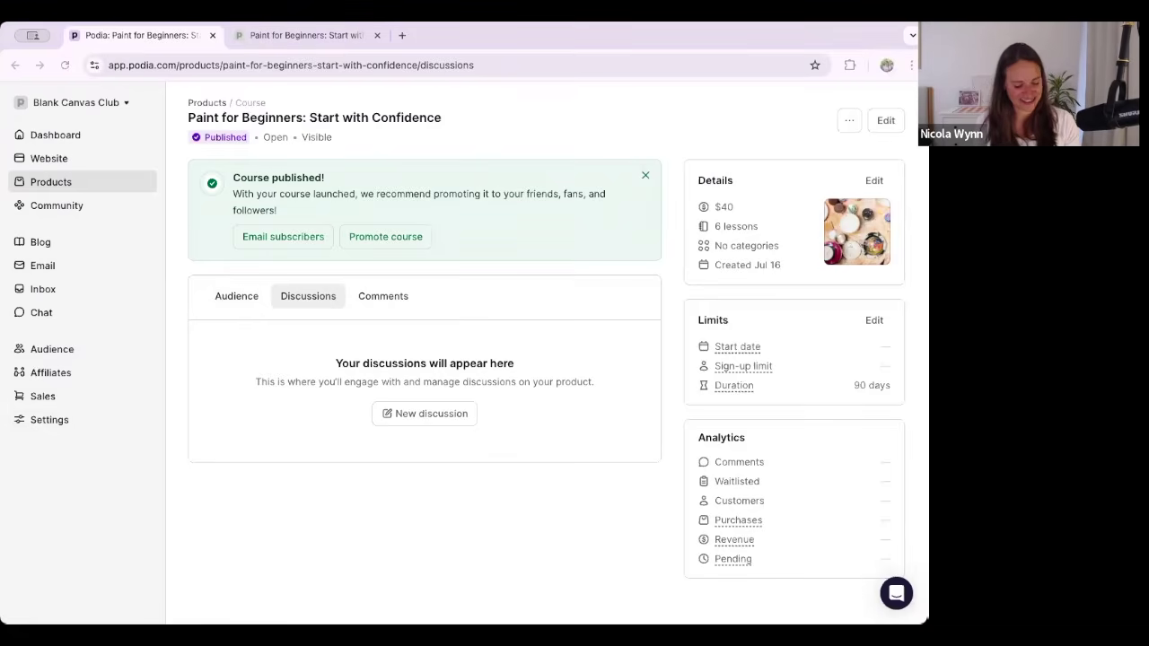
click(494, 363)
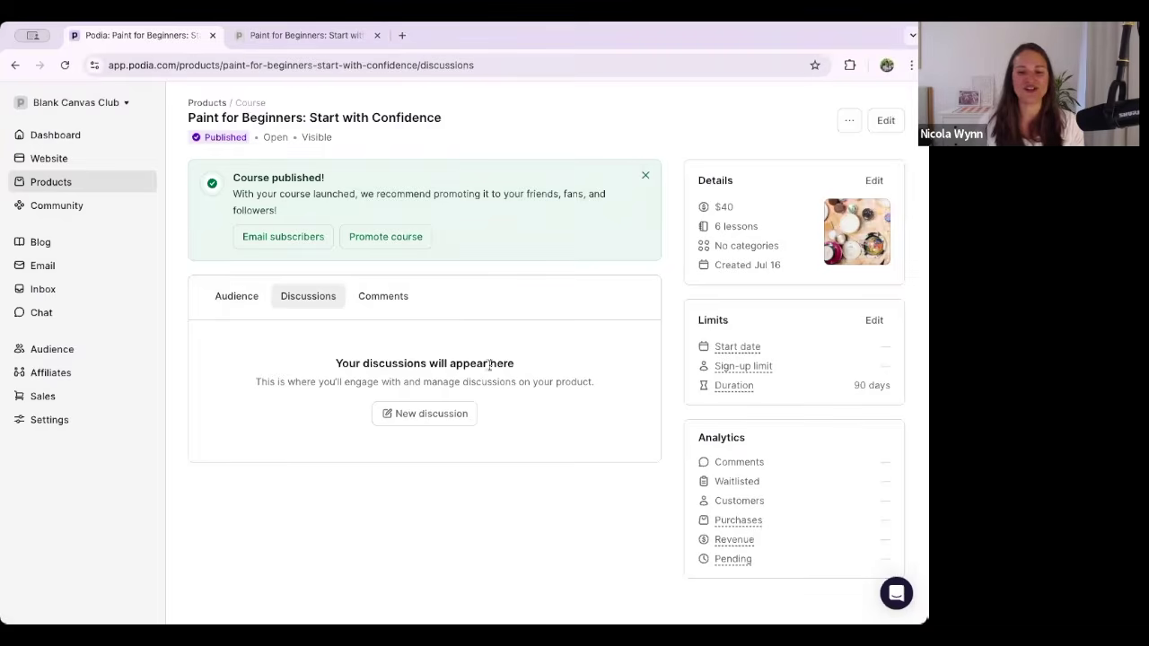
click(437, 421)
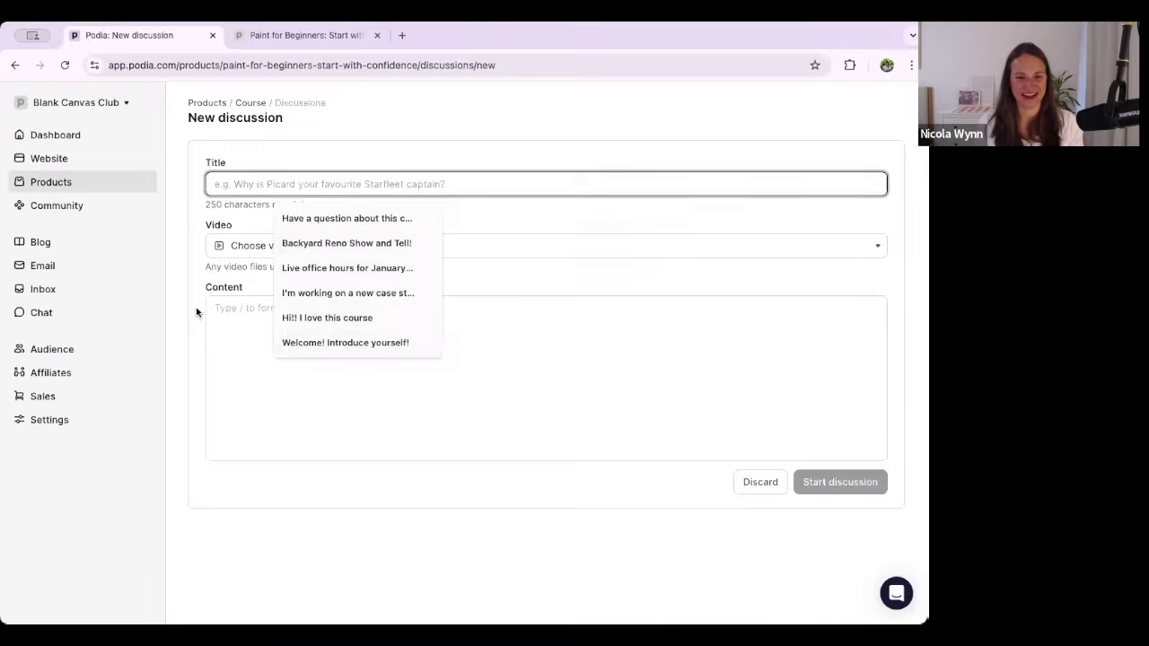
click(224, 323)
text(Welcome! Introduce yourself  We're so glad you're here! This space is for you to say hello and share a little about yourself.  Let us know: Your name (or what you'd like to be called) Where you're from Why you joined this course or what you're excited to learn Anything else you'd like to share!  This is a supportive, beginner-friendly space—no pressure, just good vibes. 🎨✨)
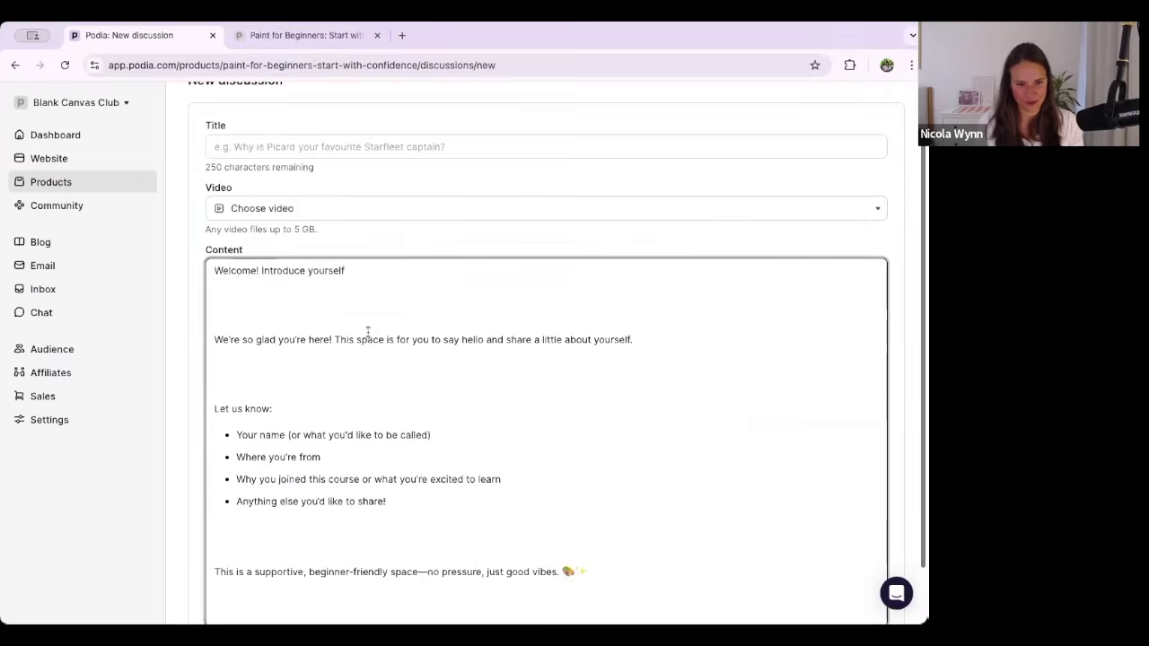
Remove the surplus blank lines between the paragraphs and at the end of the discussion content.
key(BackSpace)
key(BackSpace)
click(271, 349)
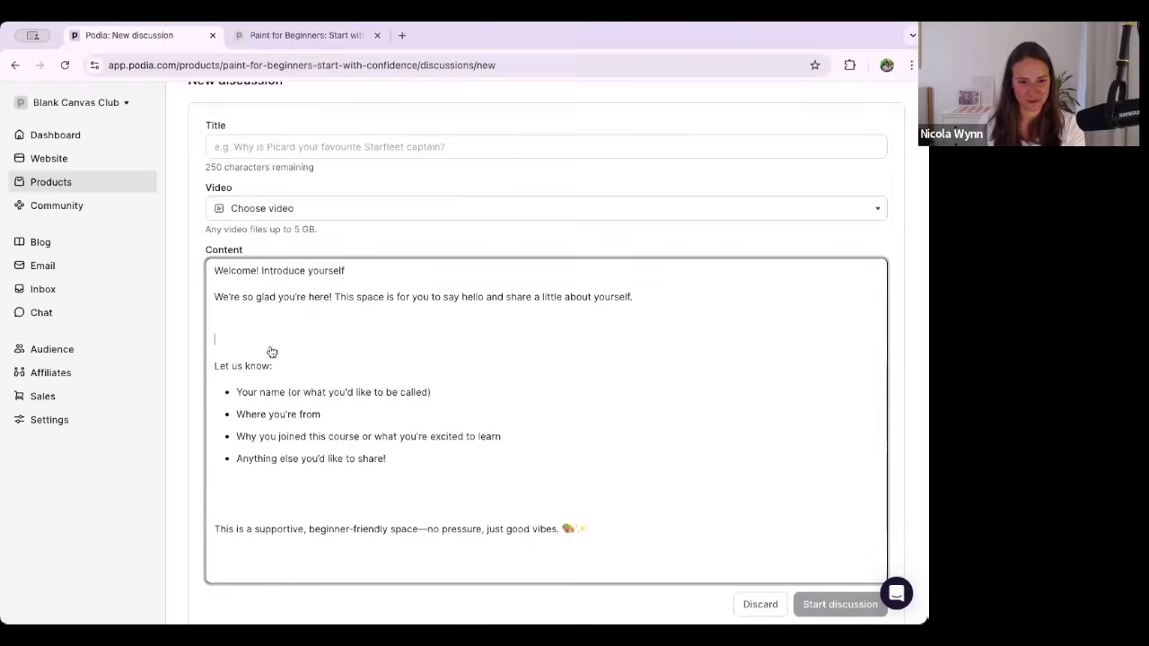
key(BackSpace)
key(BackSpace)
click(298, 482)
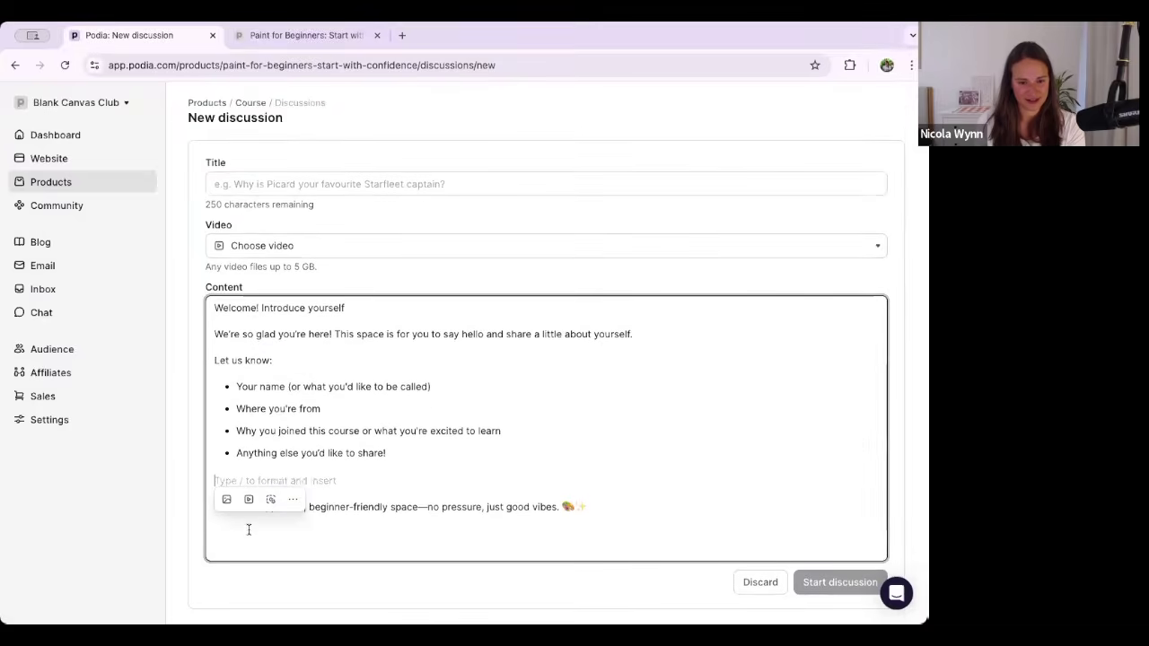
click(249, 535)
click(251, 474)
key(BackSpace)
key(BackSpace)
Move "Welcome! Introduce yourself" from the content to the discussion title, remove the leftover blank line and post the discussion.
triple_click(271, 309)
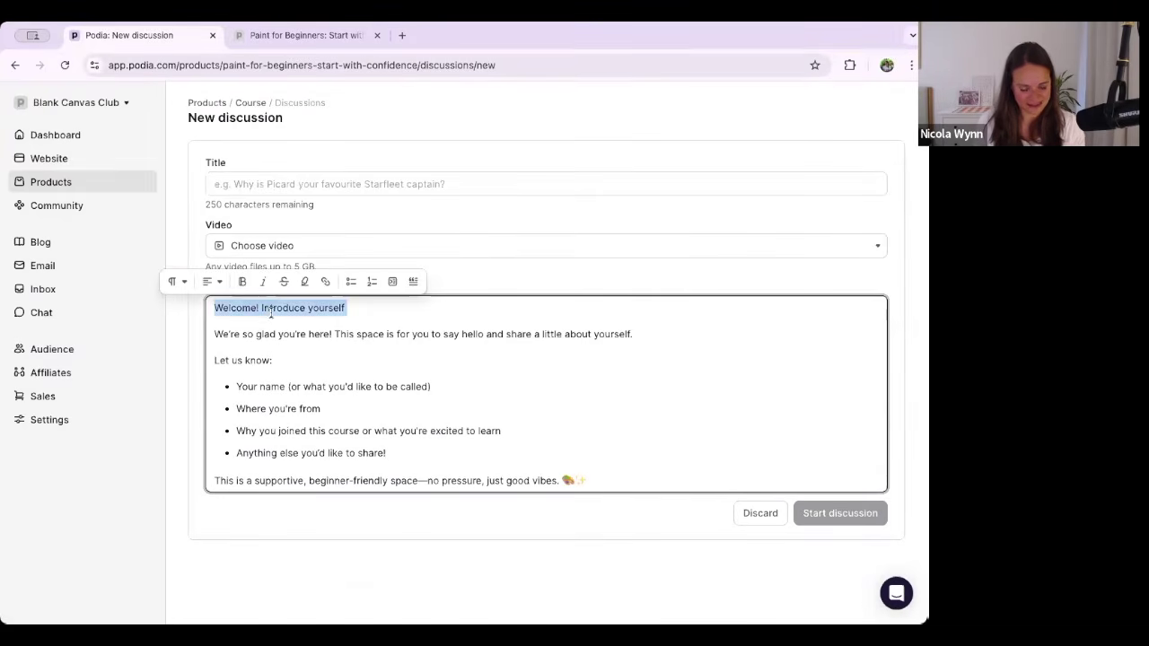
key(BackSpace)
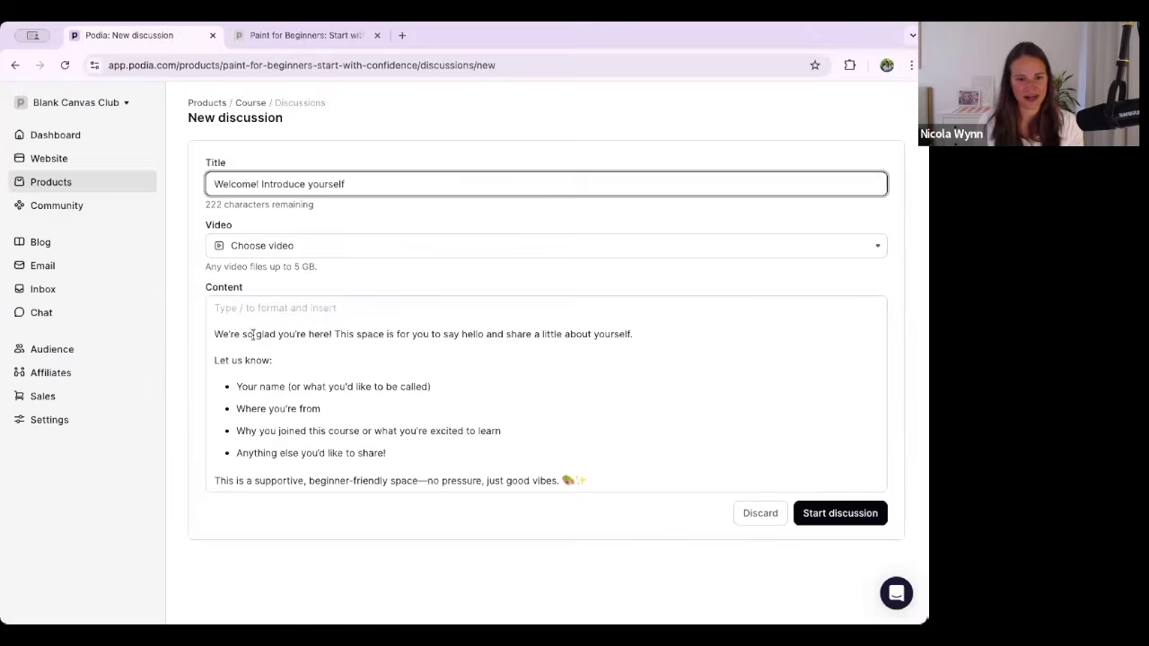
click(210, 334)
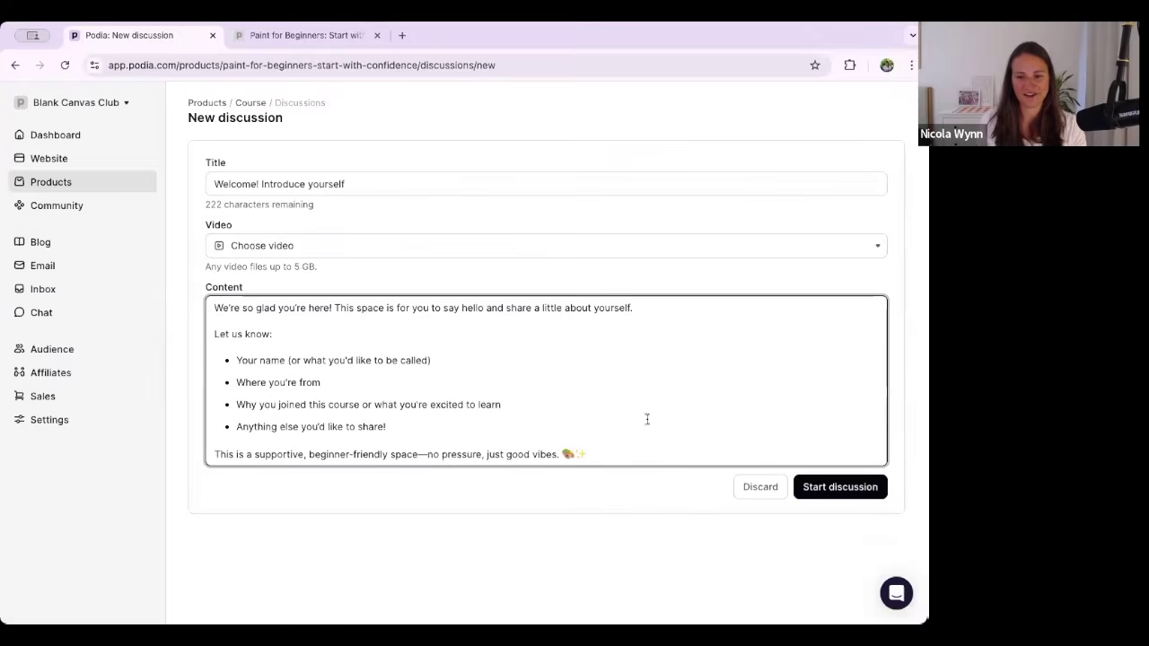
click(808, 495)
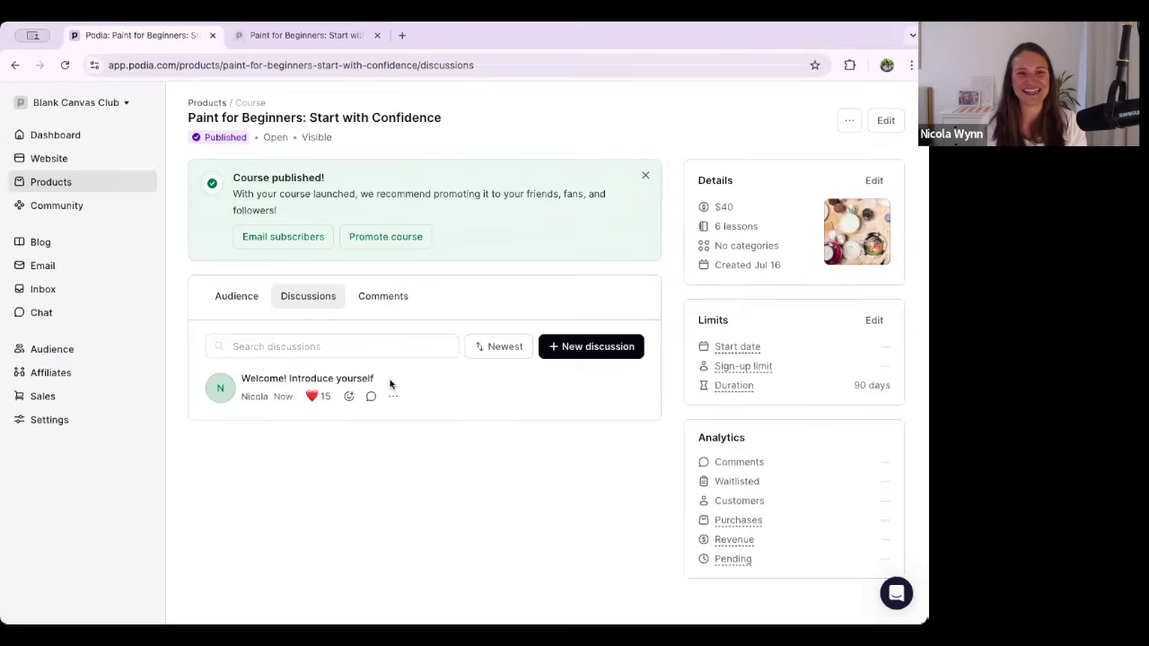
Reload the student preview of the painting course and examine its overview, sections and lesson lists.
click(308, 36)
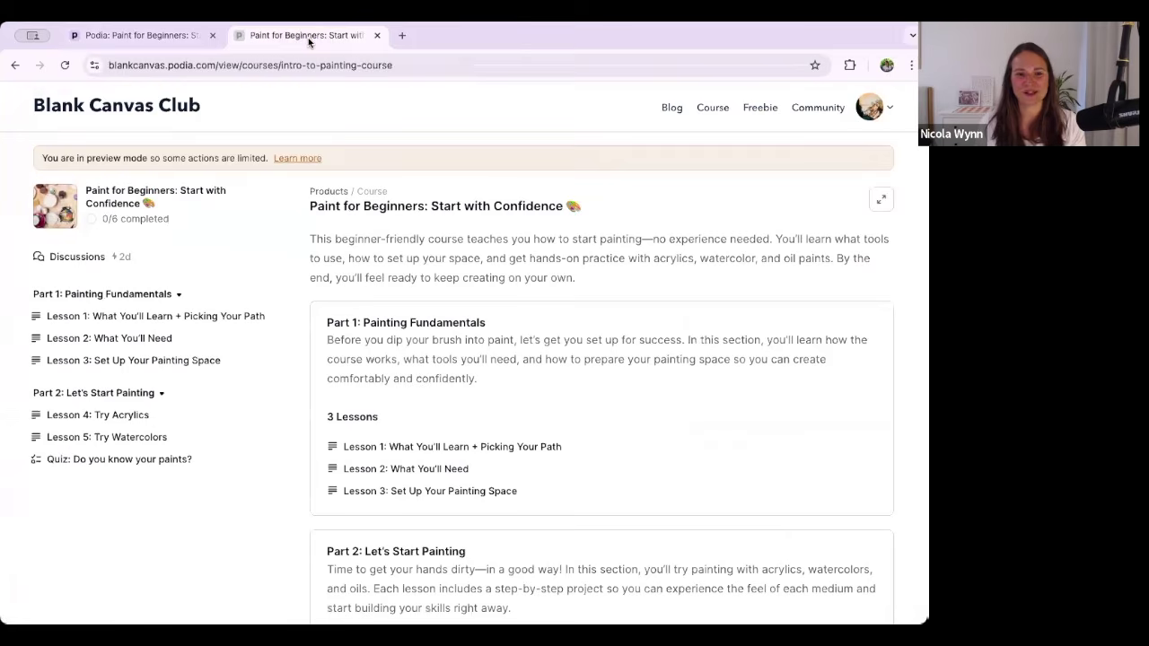
click(301, 65)
key(Return)
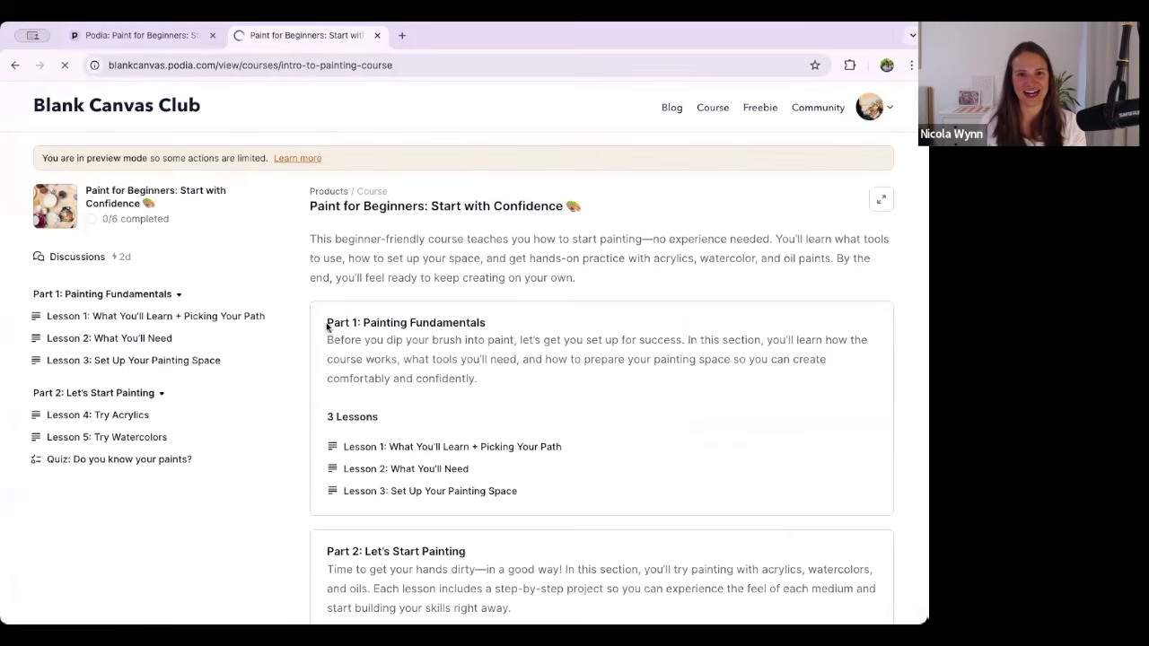
scroll(433, 283, down, 1)
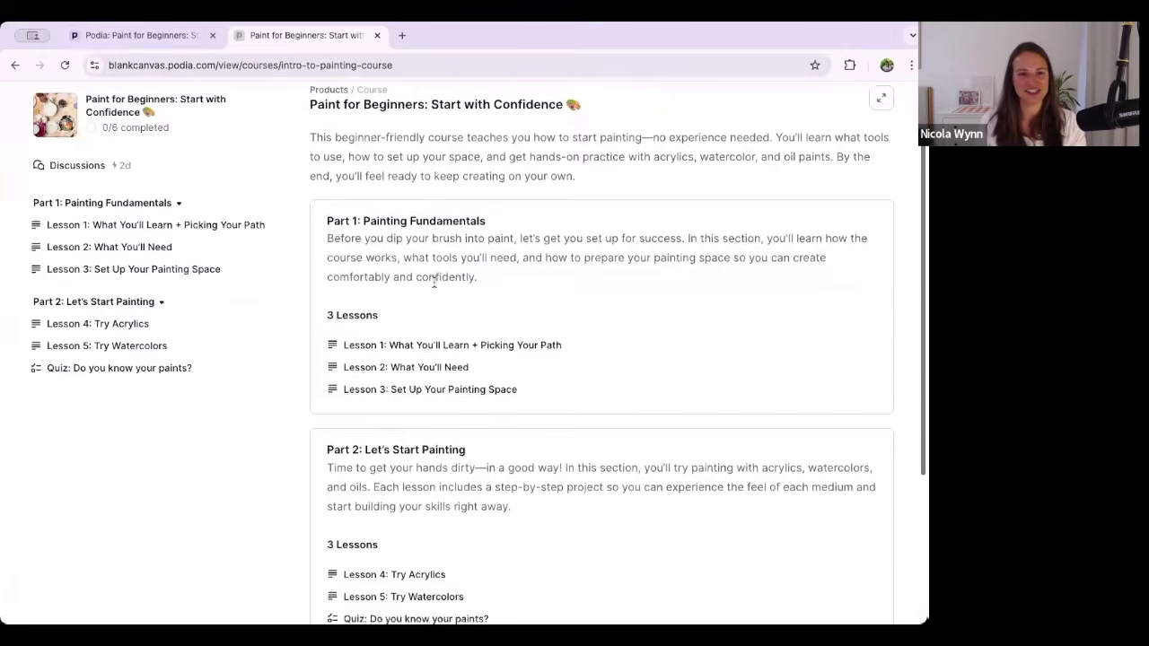
scroll(431, 275, up, 1)
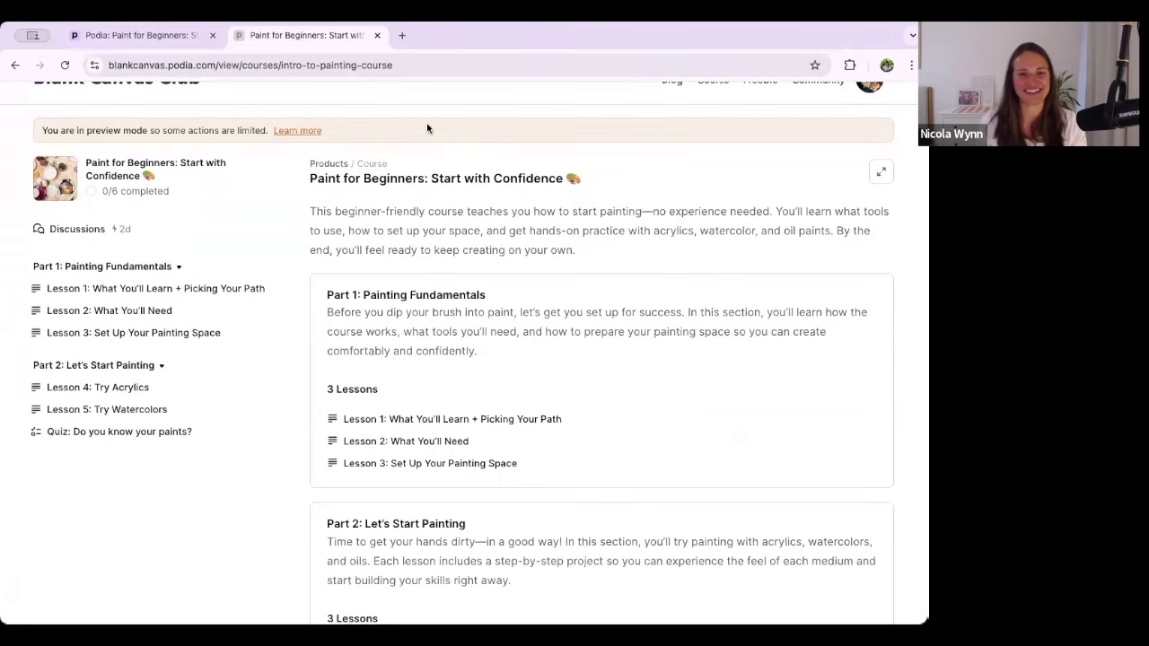
scroll(428, 128, down, 1)
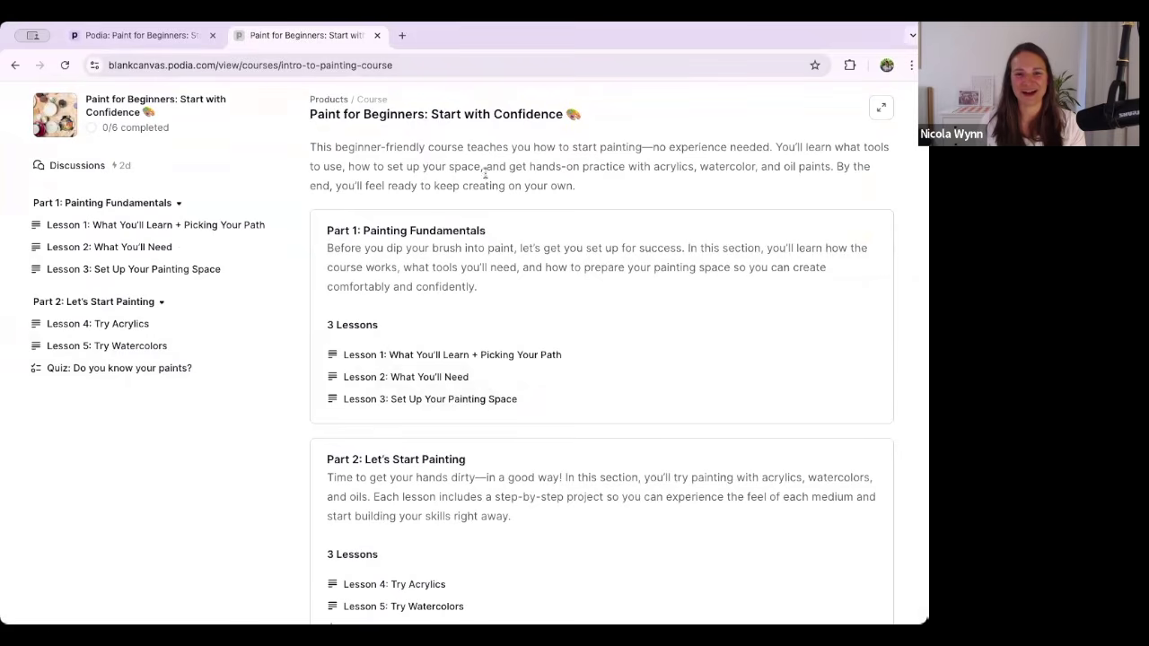
scroll(488, 512, down, 3)
scroll(487, 511, up, 3)
scroll(487, 509, down, 2)
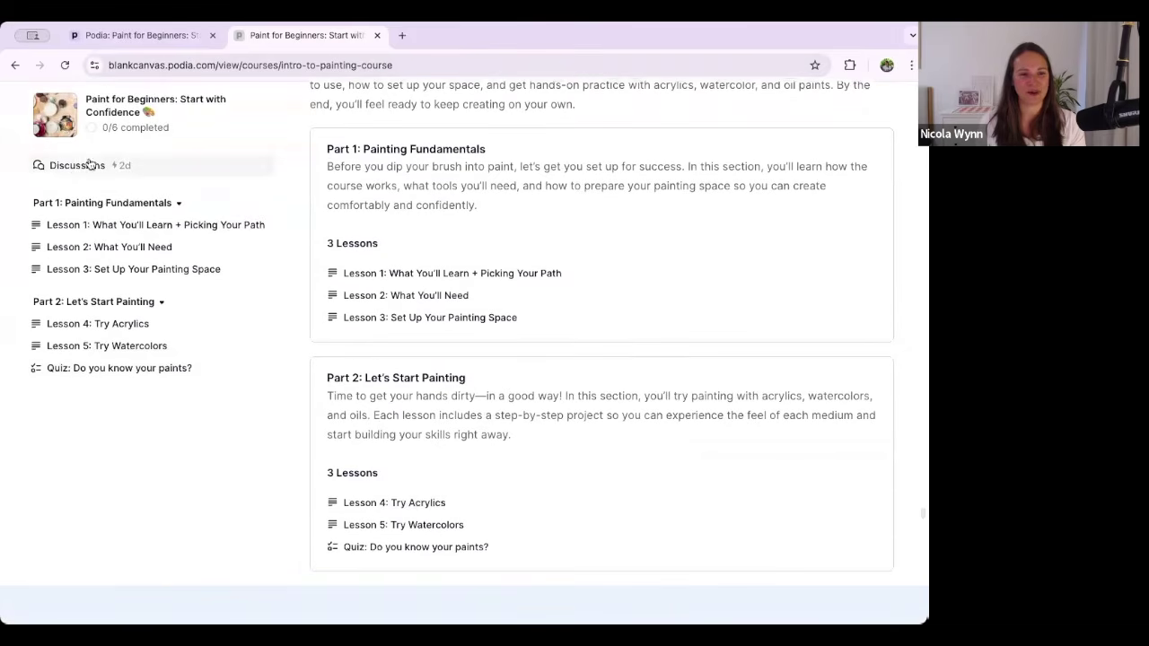
Open Lesson 1 in Part 1: Painting Fundamentals, go through its text and video, and mark the lesson complete.
click(53, 204)
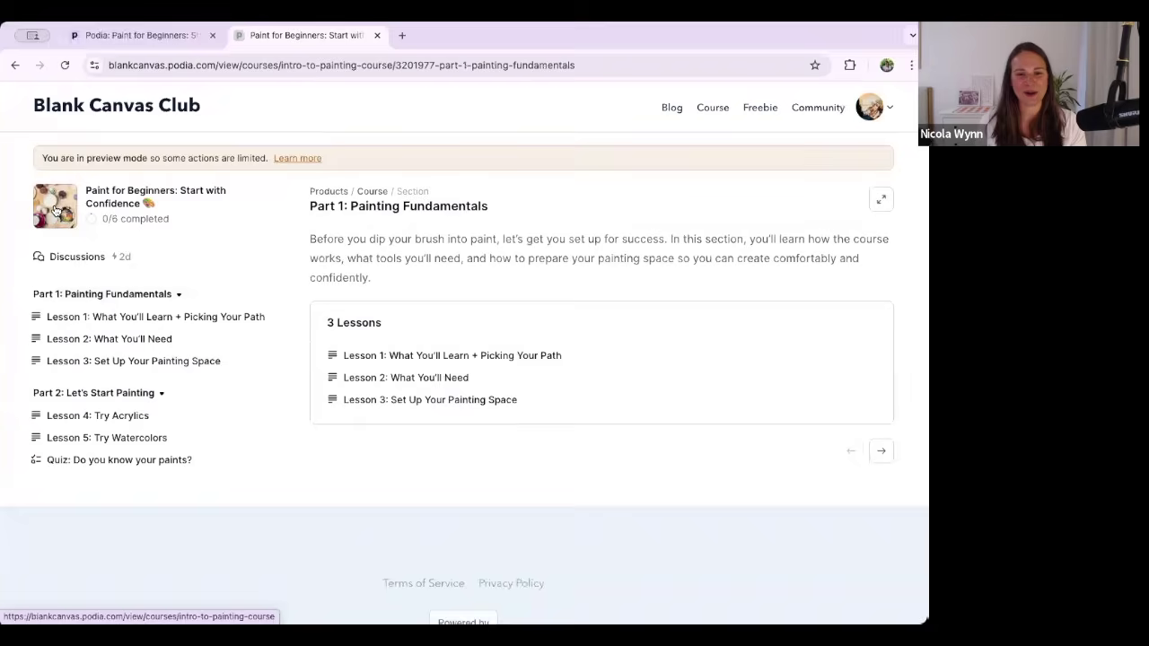
click(377, 359)
scroll(377, 363, down, 3)
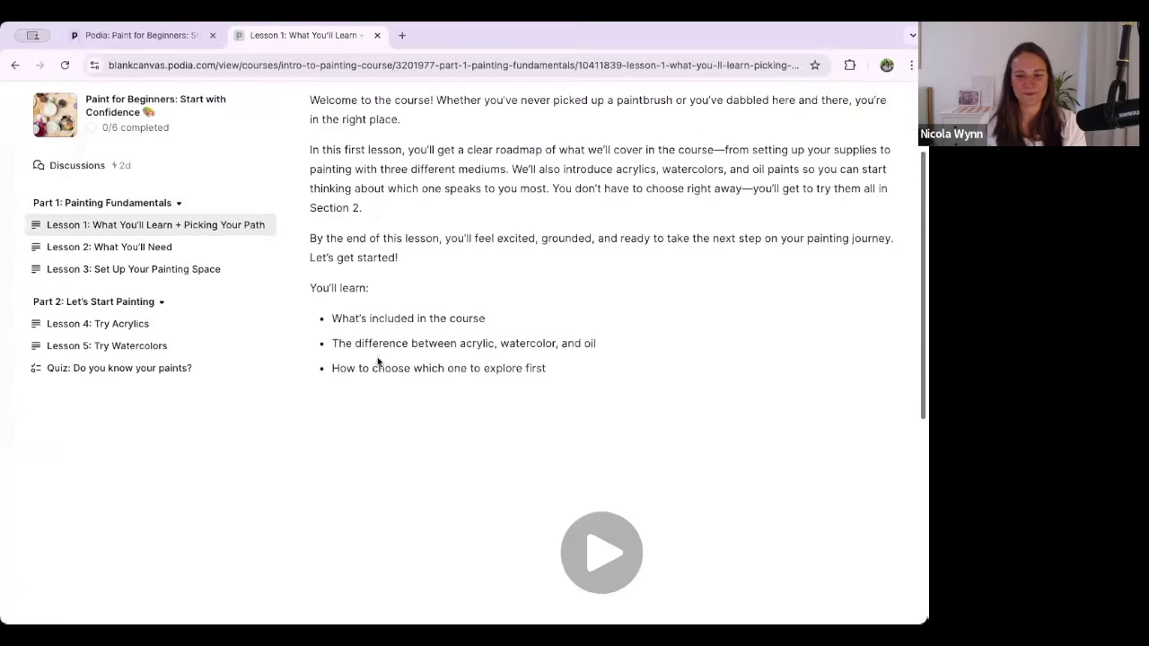
scroll(395, 359, down, 2)
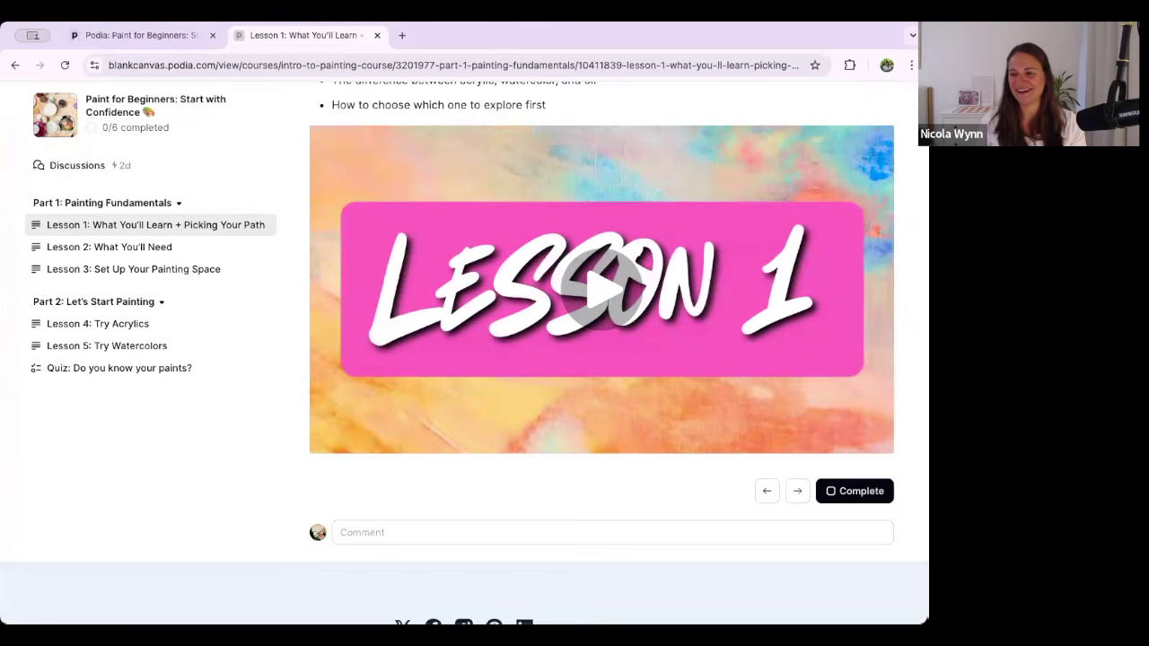
click(847, 493)
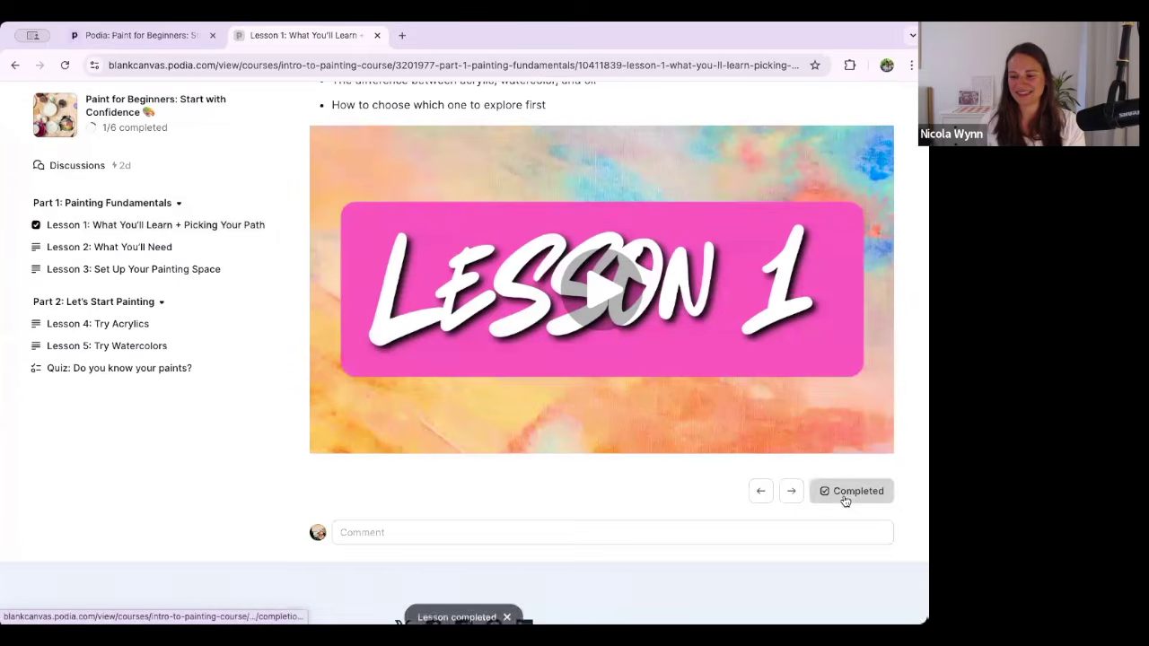
Advance to Lesson 2: What You'll Need, examine the course progress and collapsible Part 1 section, and read through to the supplies download.
click(789, 493)
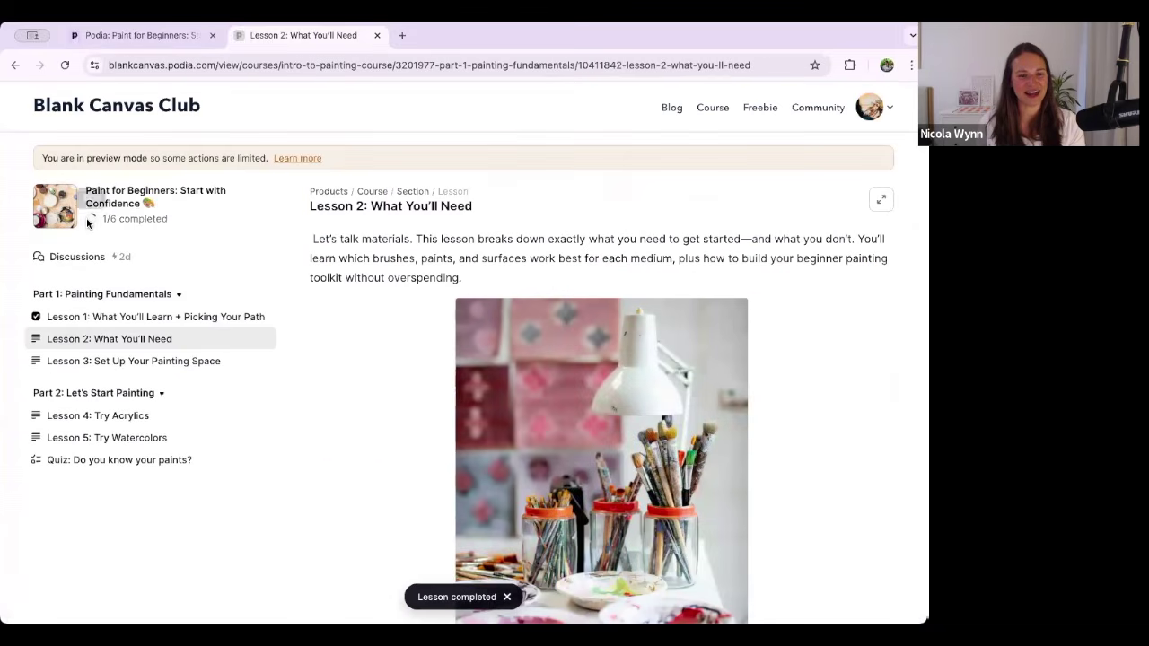
mouse_move(121, 219)
mouse_down()
mouse_move(77, 221)
mouse_move(117, 220)
mouse_move(99, 224)
mouse_up()
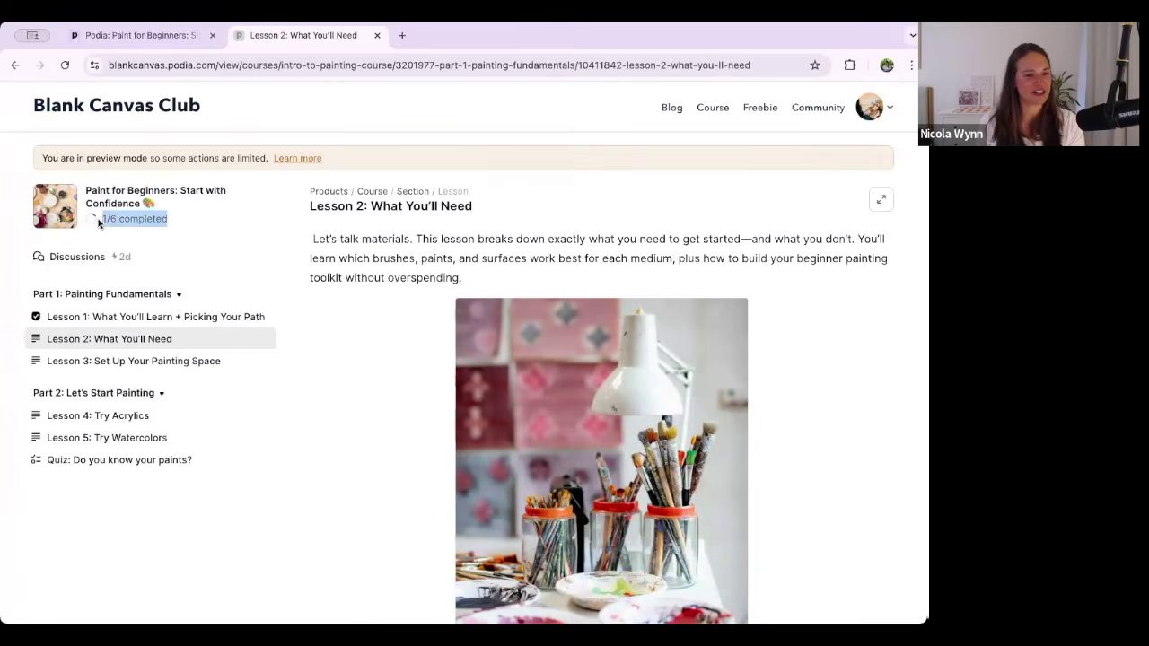
click(160, 227)
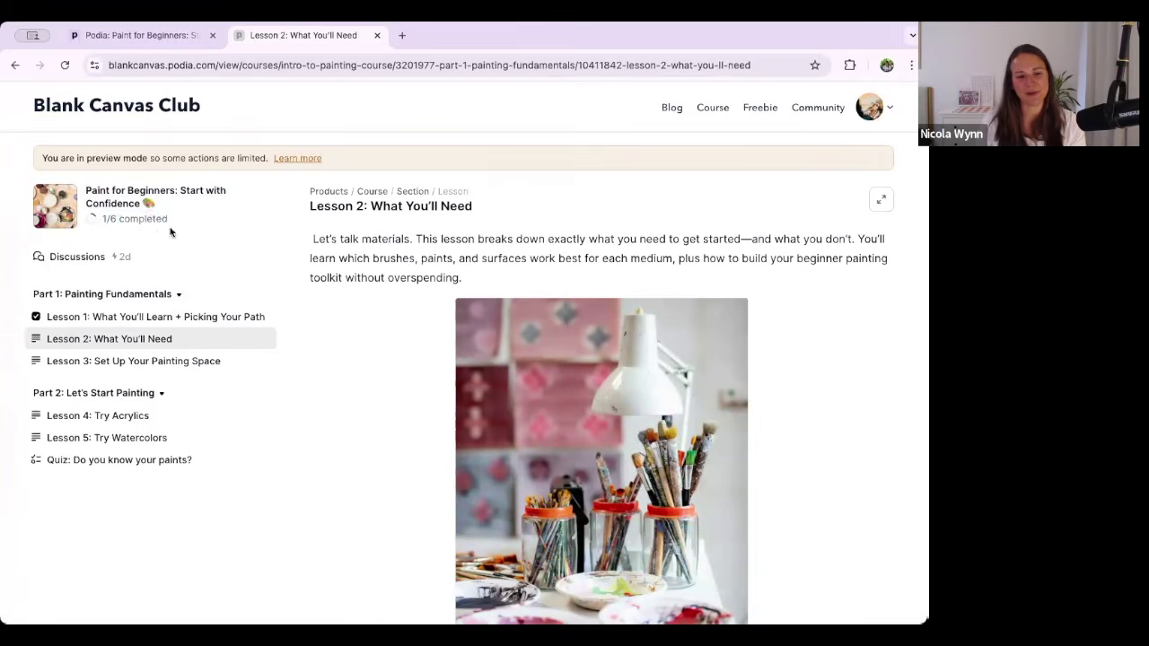
click(36, 317)
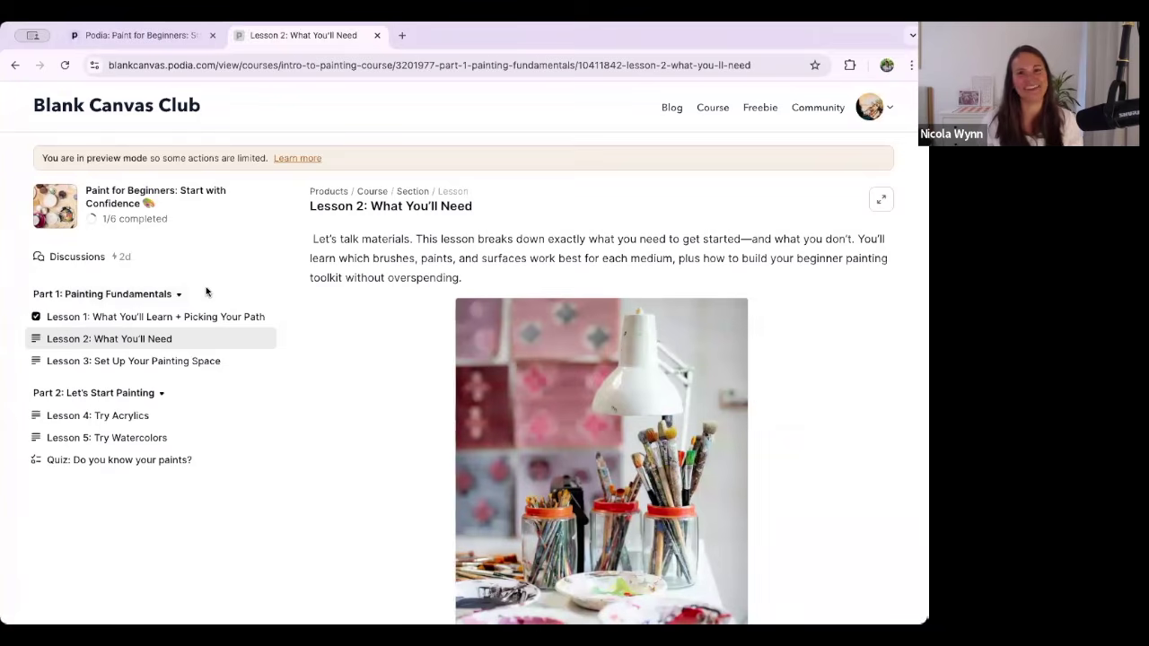
click(177, 296)
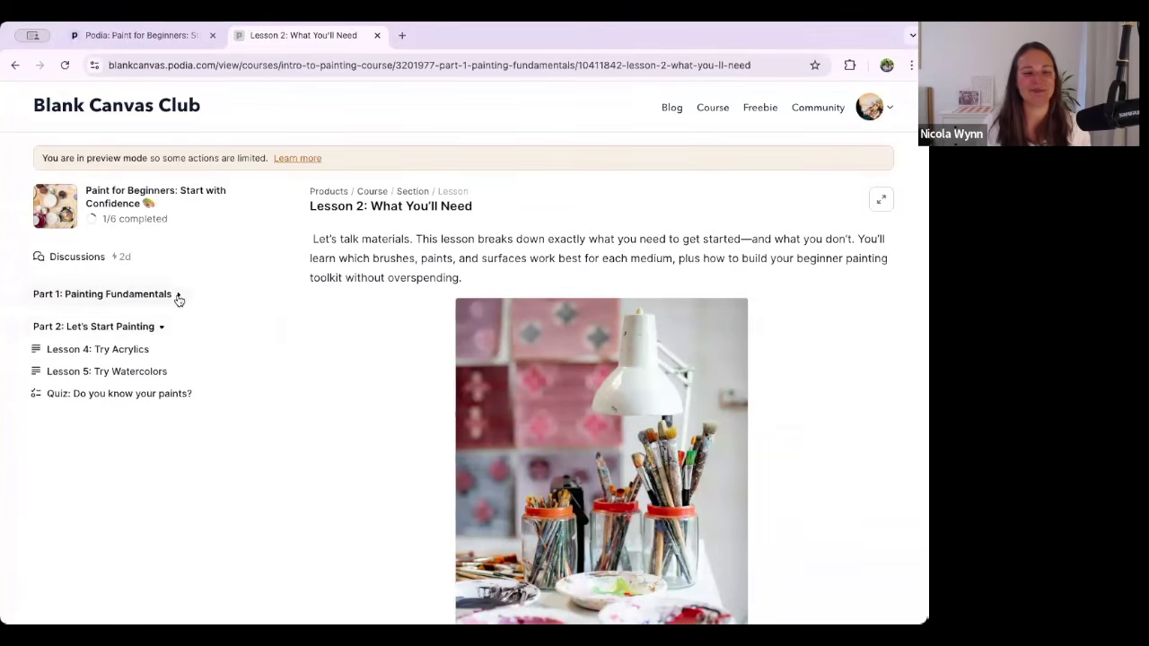
click(177, 296)
scroll(429, 286, down, 10)
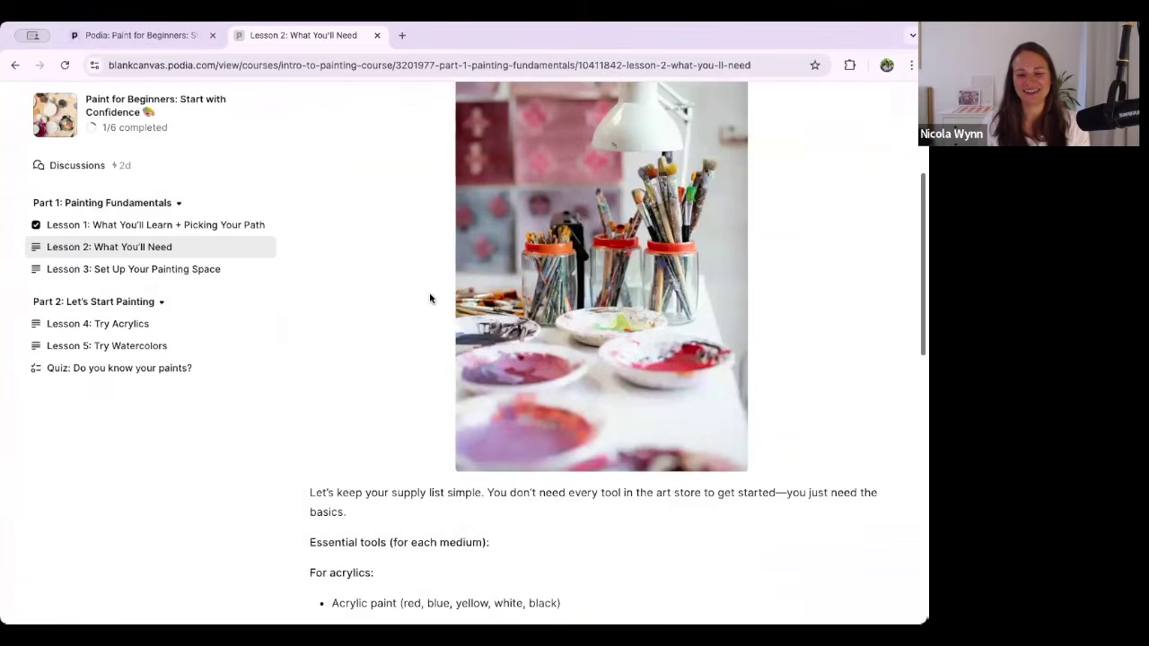
scroll(430, 298, down, 1)
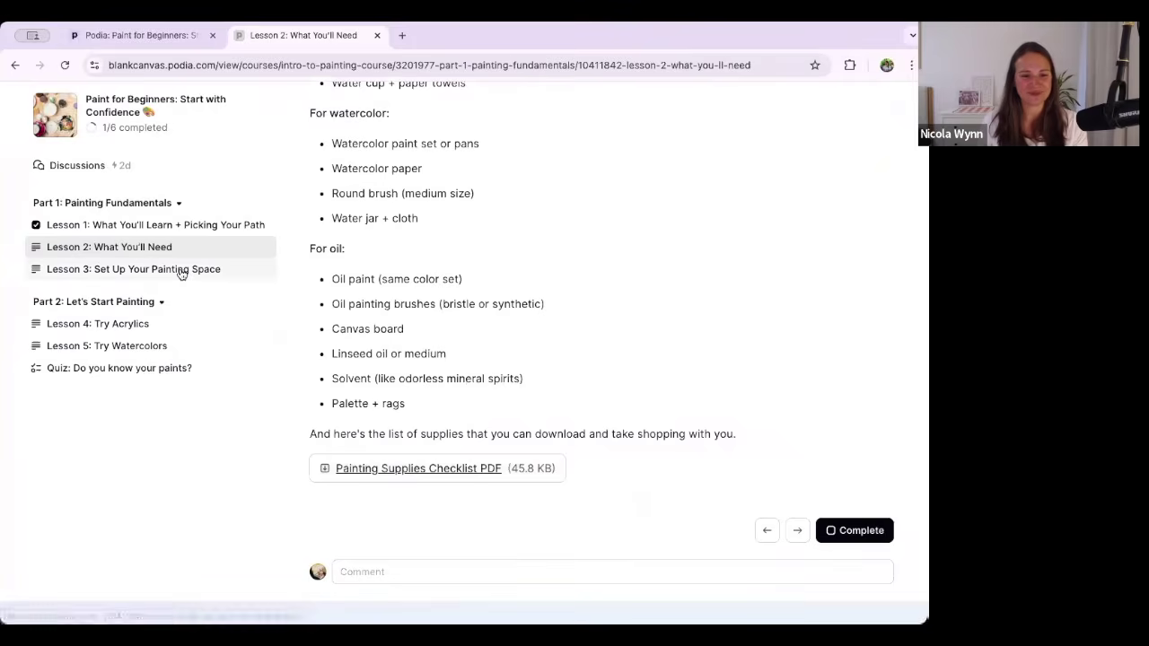
View the text and audio of Lesson 3: Set Up Your Painting Space and the video and worksheet of Lesson 5: Try Watercolors.
click(77, 287)
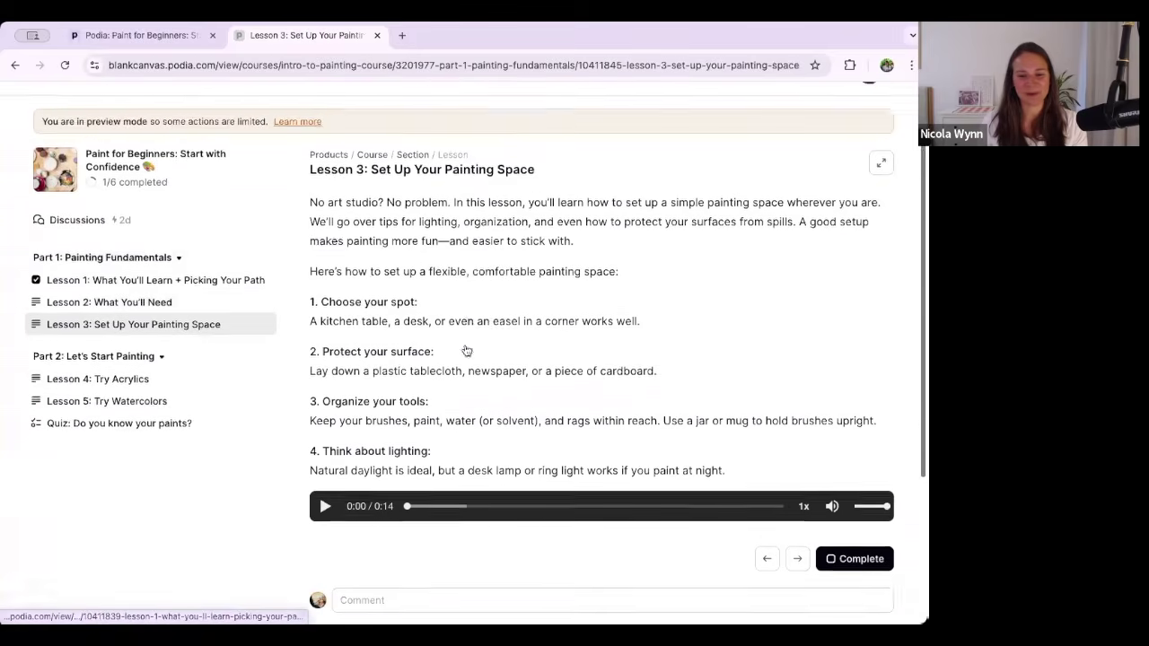
scroll(422, 341, down, 4)
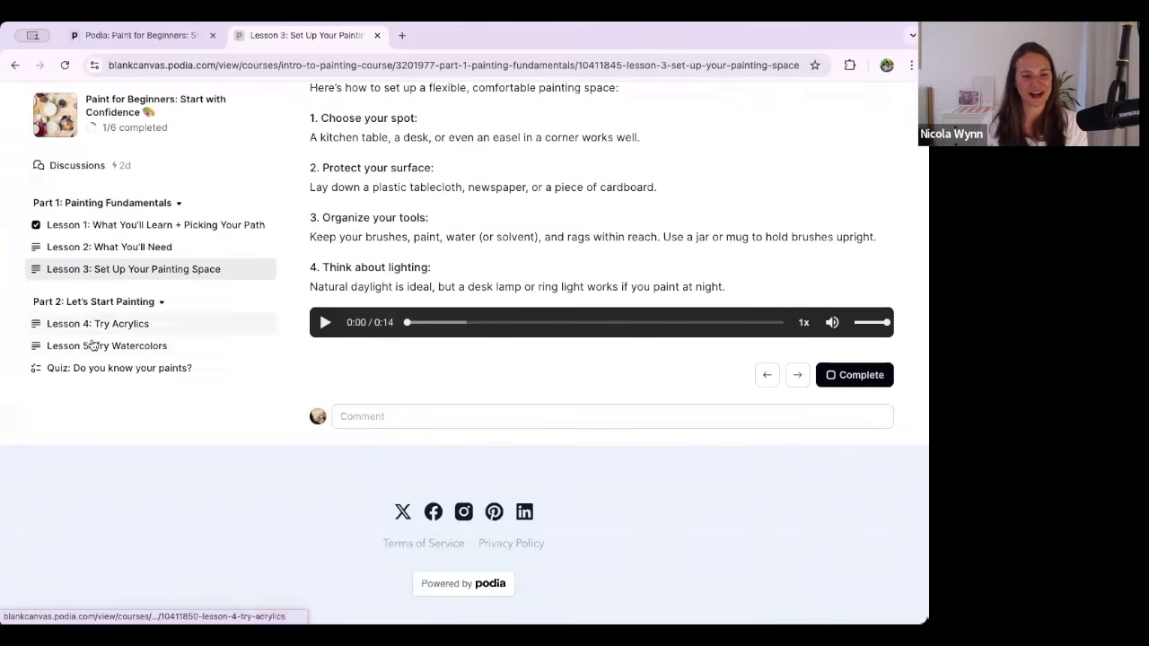
click(93, 350)
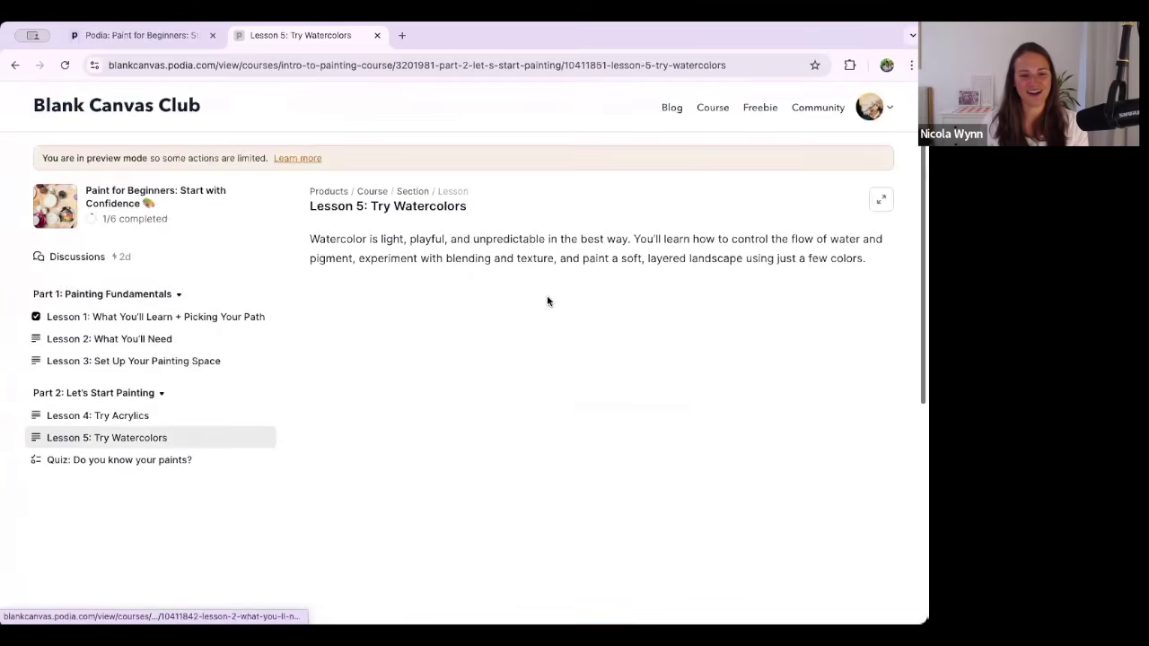
scroll(547, 302, down, 3)
scroll(547, 302, down, 2)
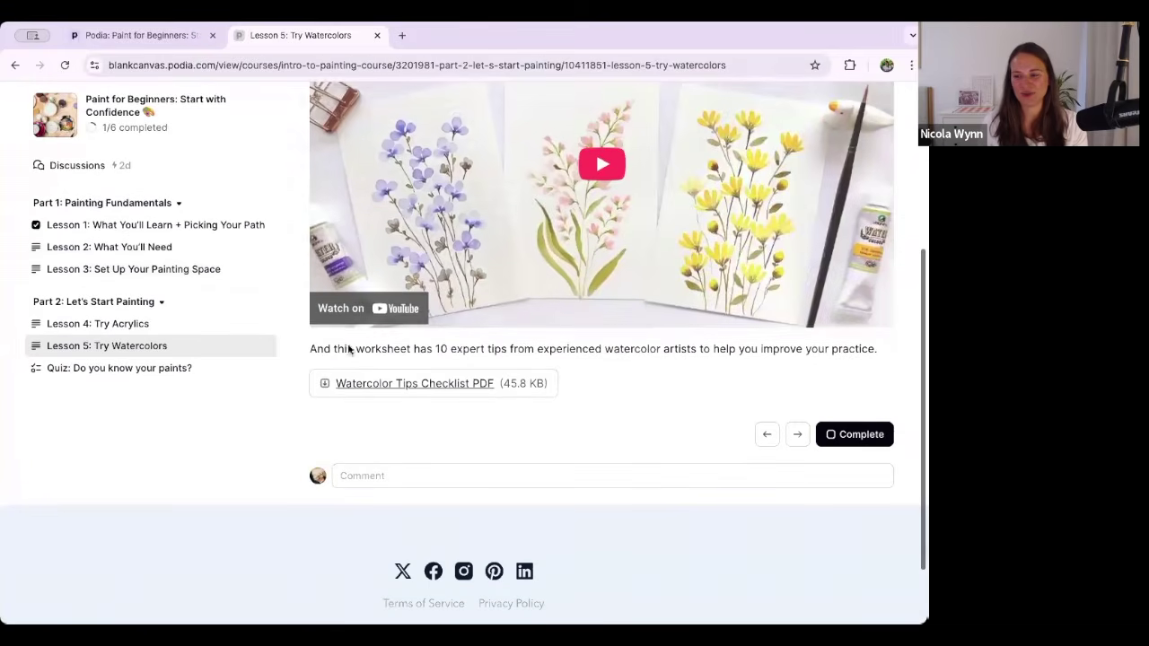
Open the quiz "Do you know your paints?" and examine its first question and answer choices.
click(79, 369)
scroll(573, 259, down, 2)
scroll(566, 259, up, 2)
scroll(567, 259, down, 2)
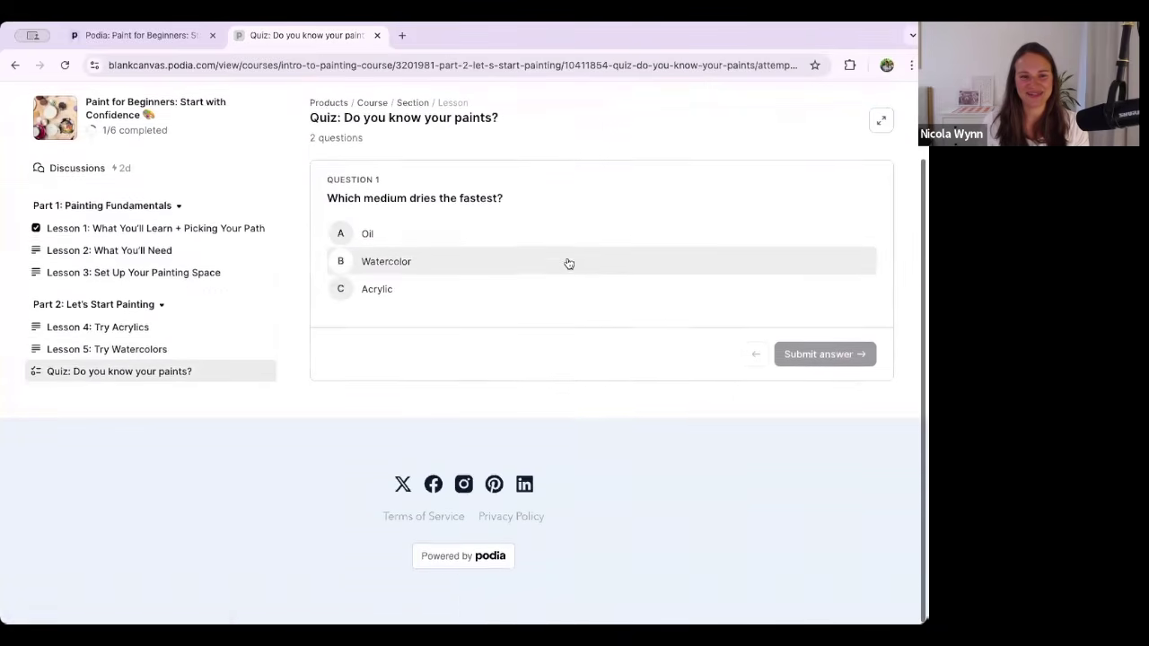
Open the "Welcome! Introduce yourself!" discussion in the student view and examine its text, comment editor and emoji reactions.
click(77, 167)
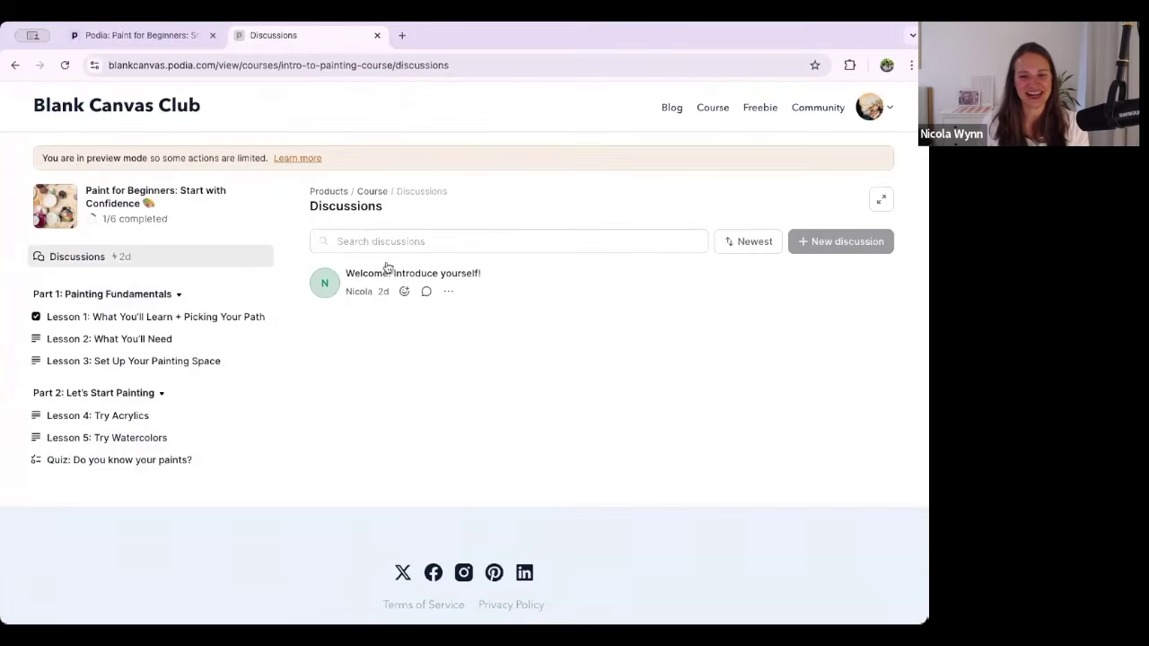
click(418, 272)
scroll(437, 418, down, 2)
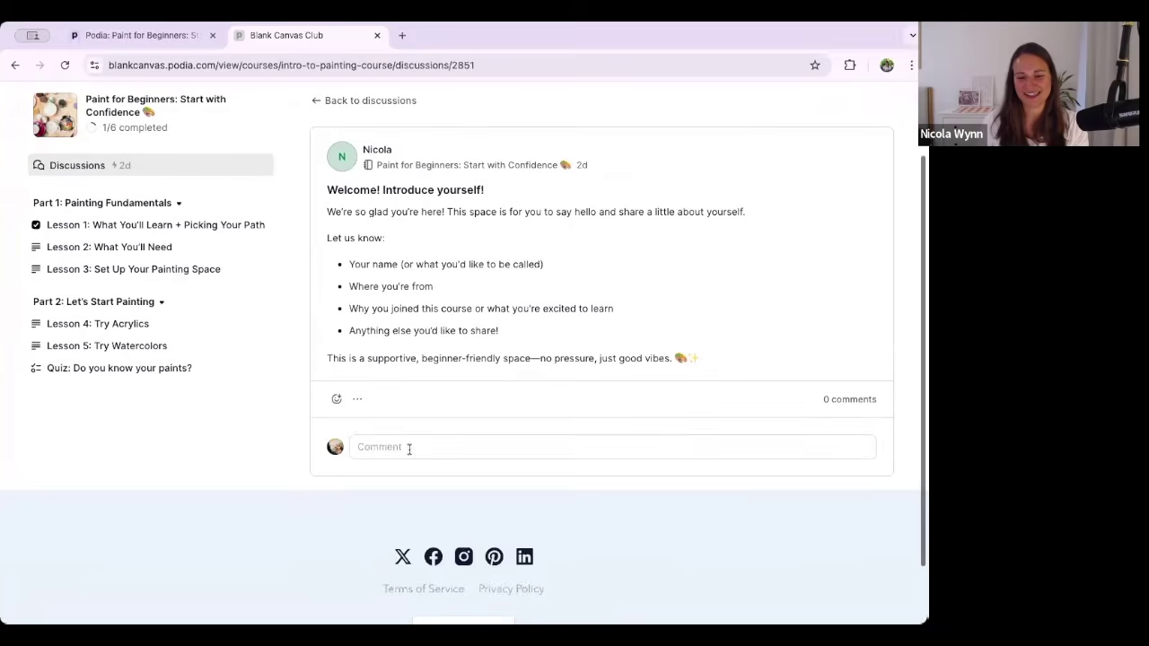
click(411, 452)
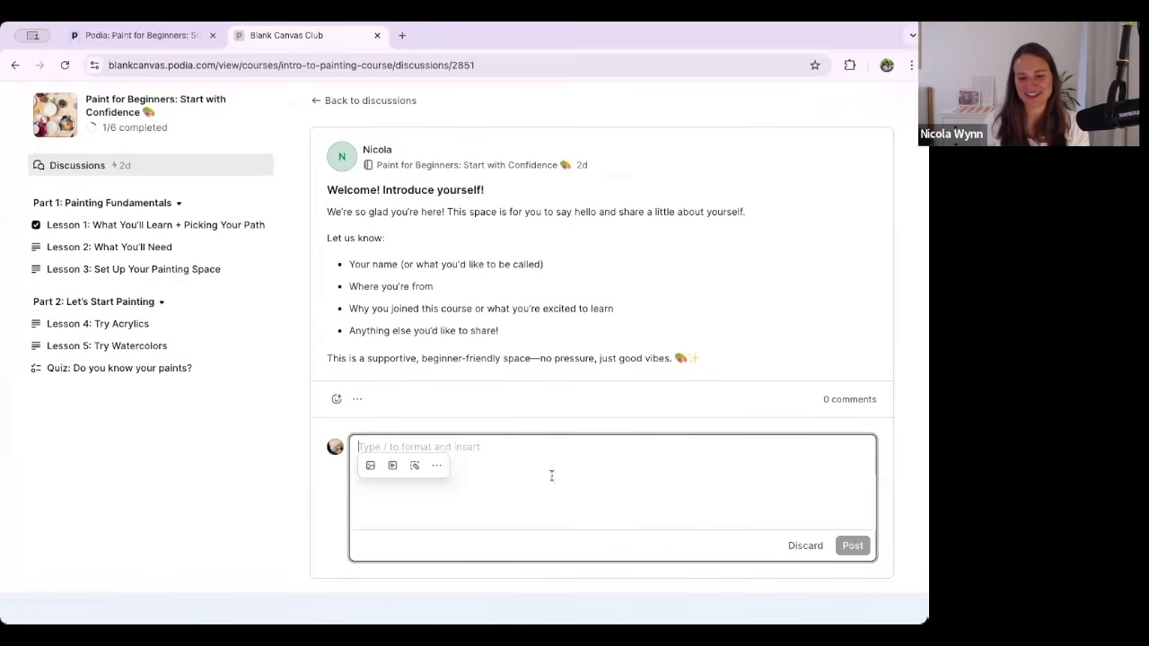
click(336, 397)
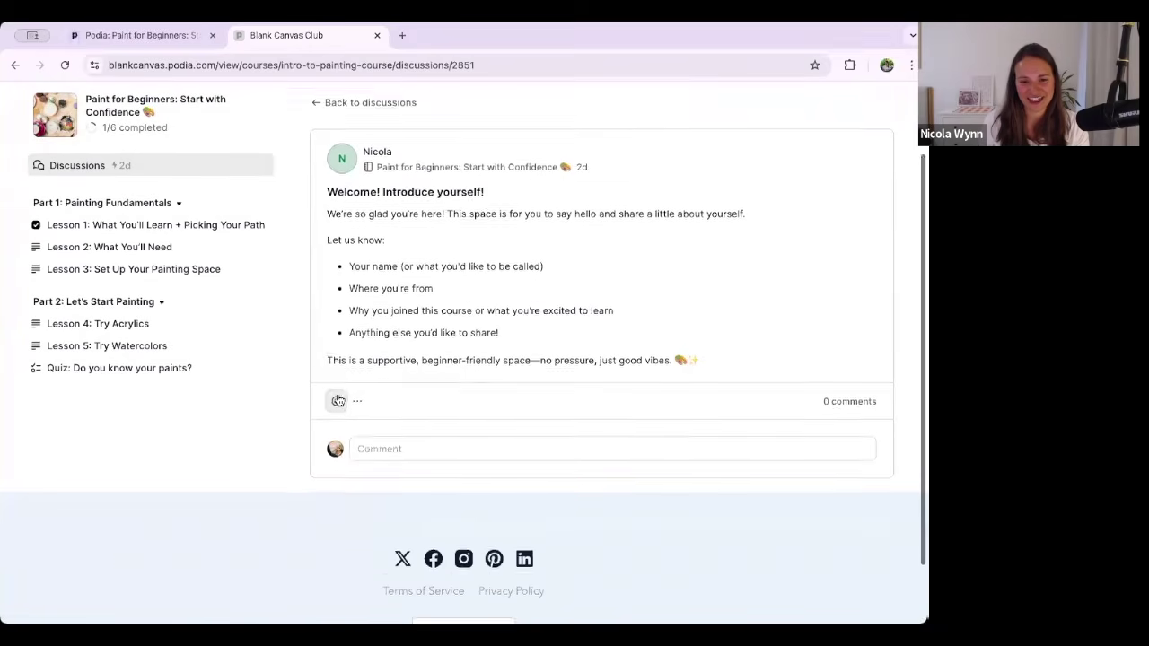
click(336, 397)
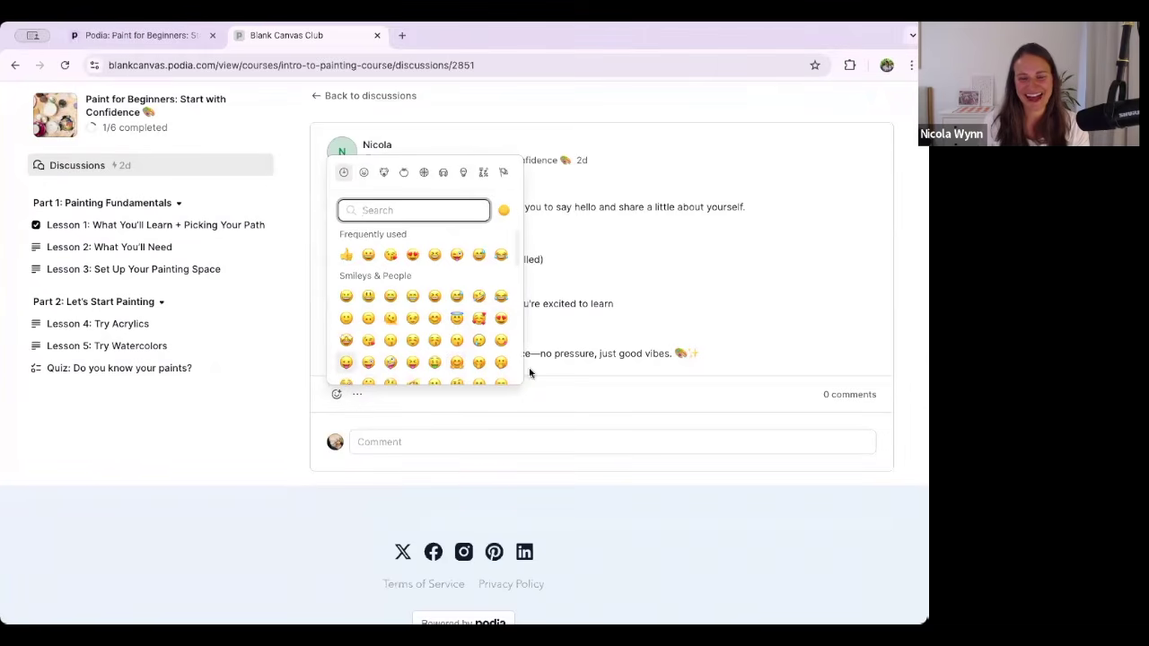
Return to Lesson 1 in Part 1 and examine its completion control and comment area.
click(138, 226)
scroll(415, 274, down, 7)
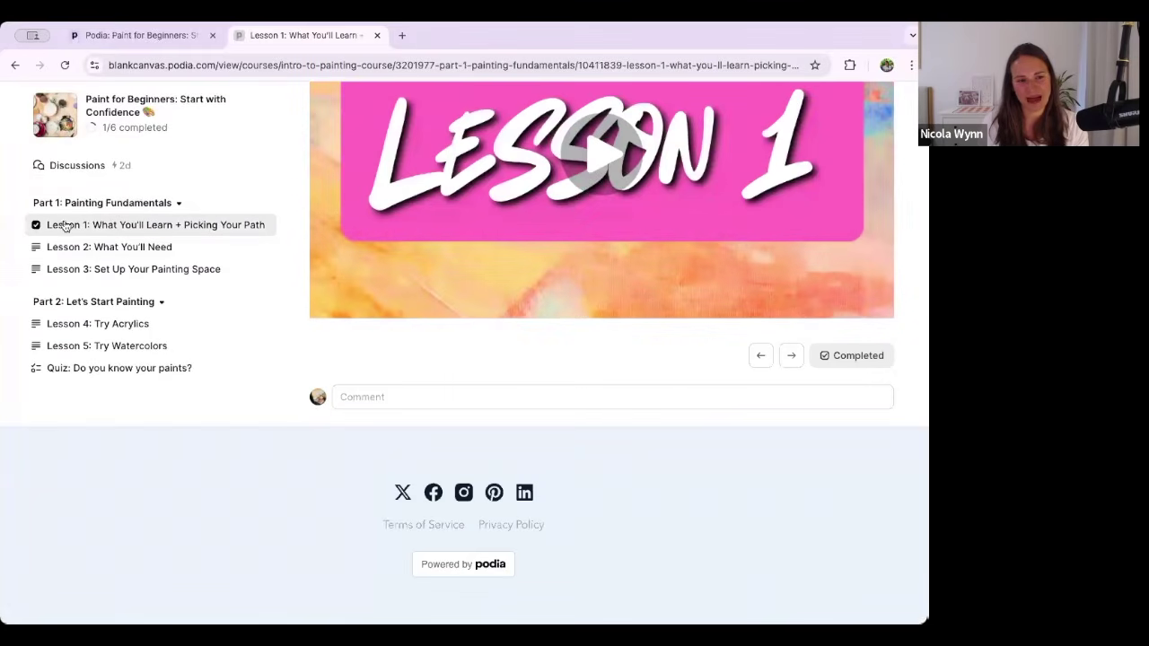
scroll(390, 430, down, 1)
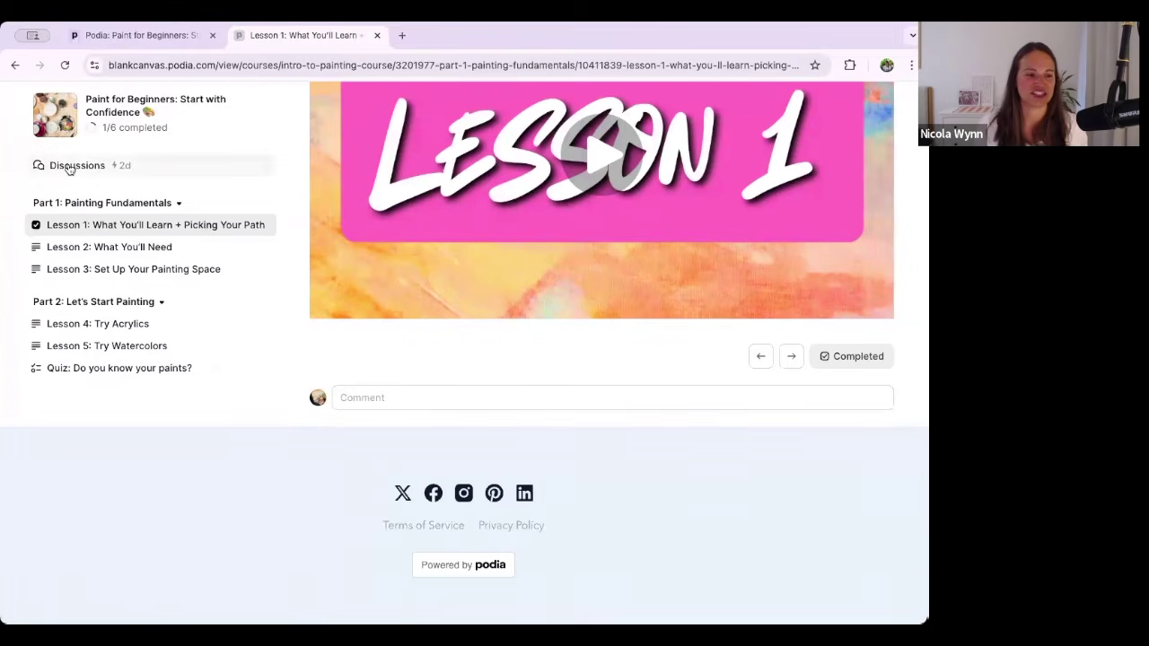
scroll(209, 268, up, 6)
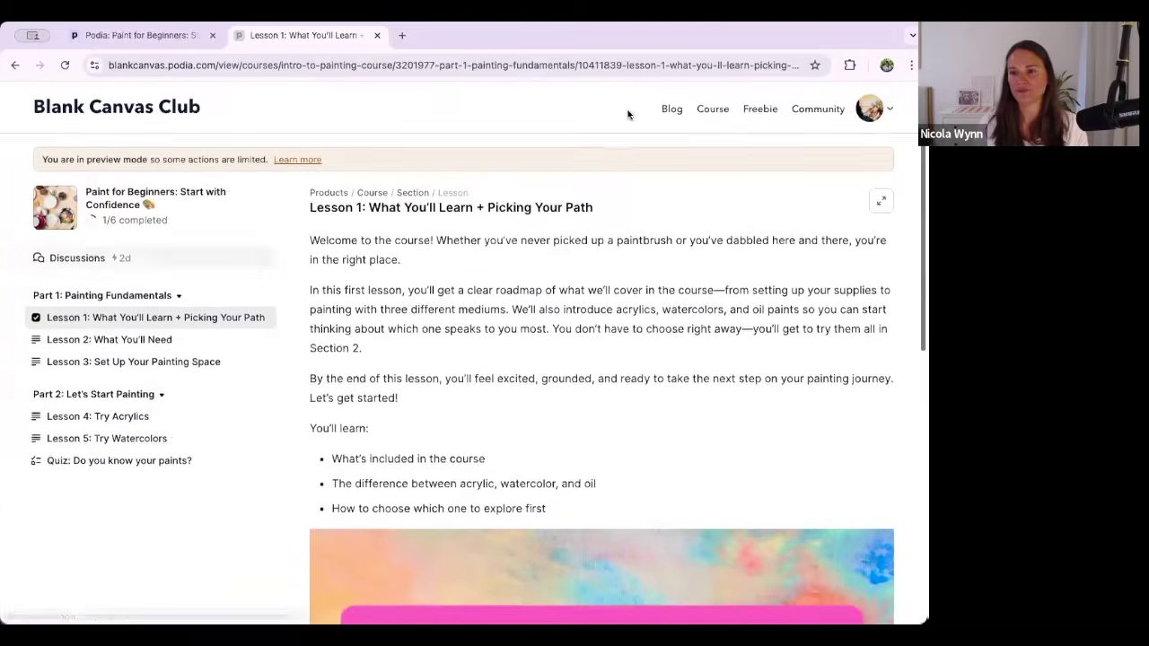
Switch back to the course admin and open the sales page editor for "Paint for Beginners: Start with Confidence" (the version without the emoji).
click(142, 34)
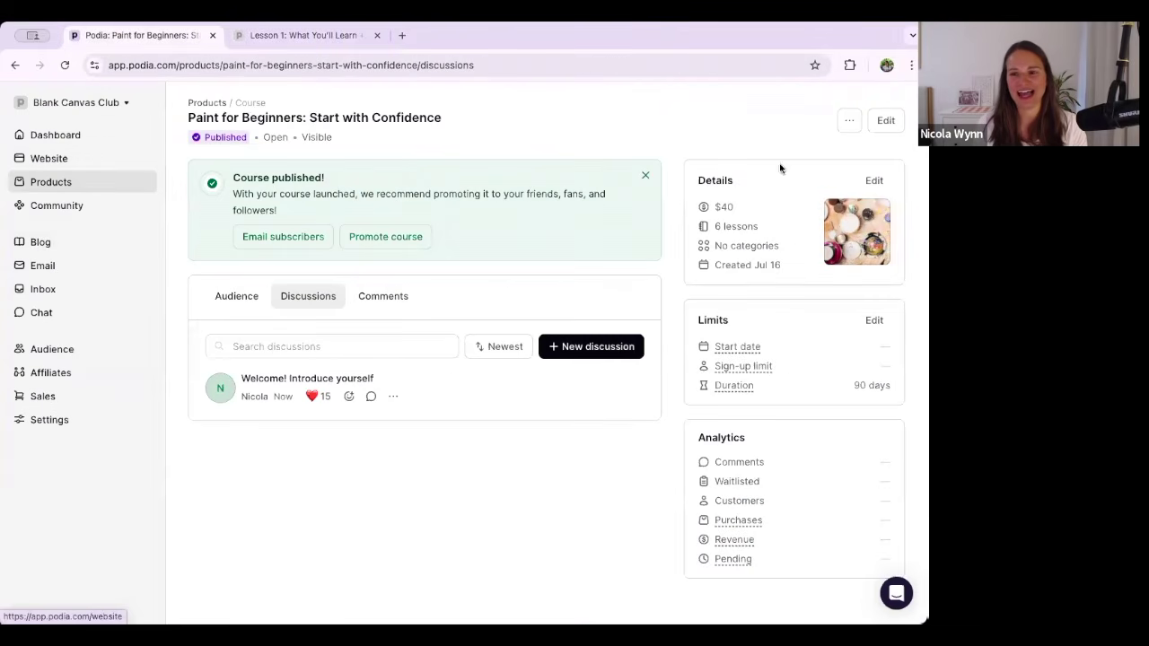
click(849, 122)
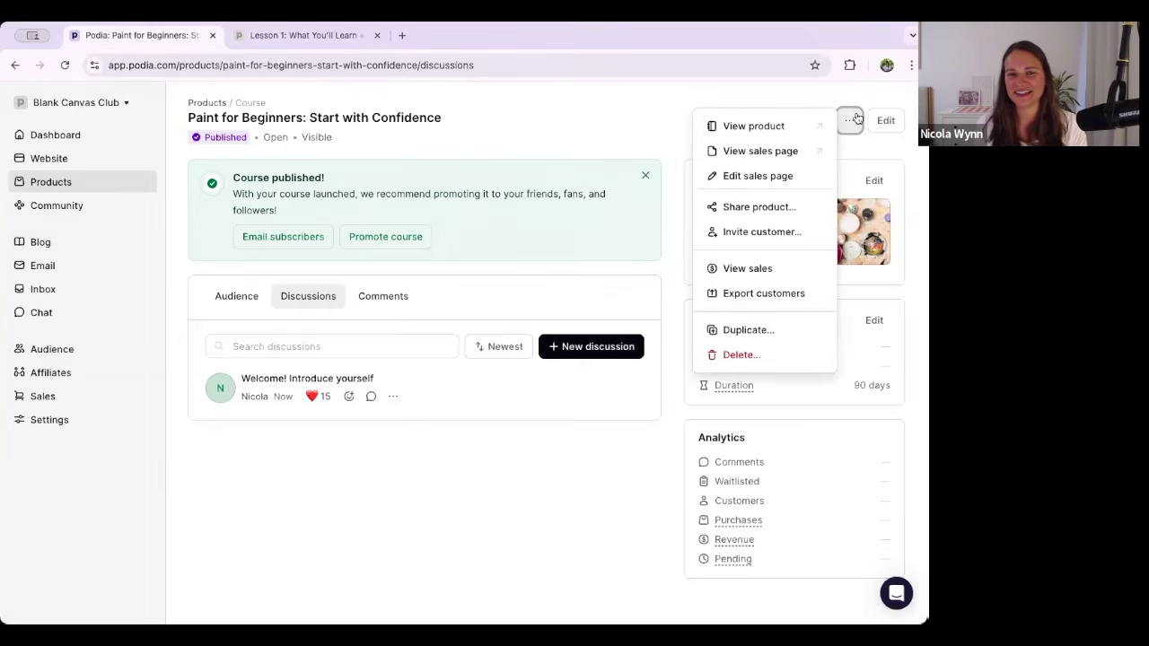
click(304, 104)
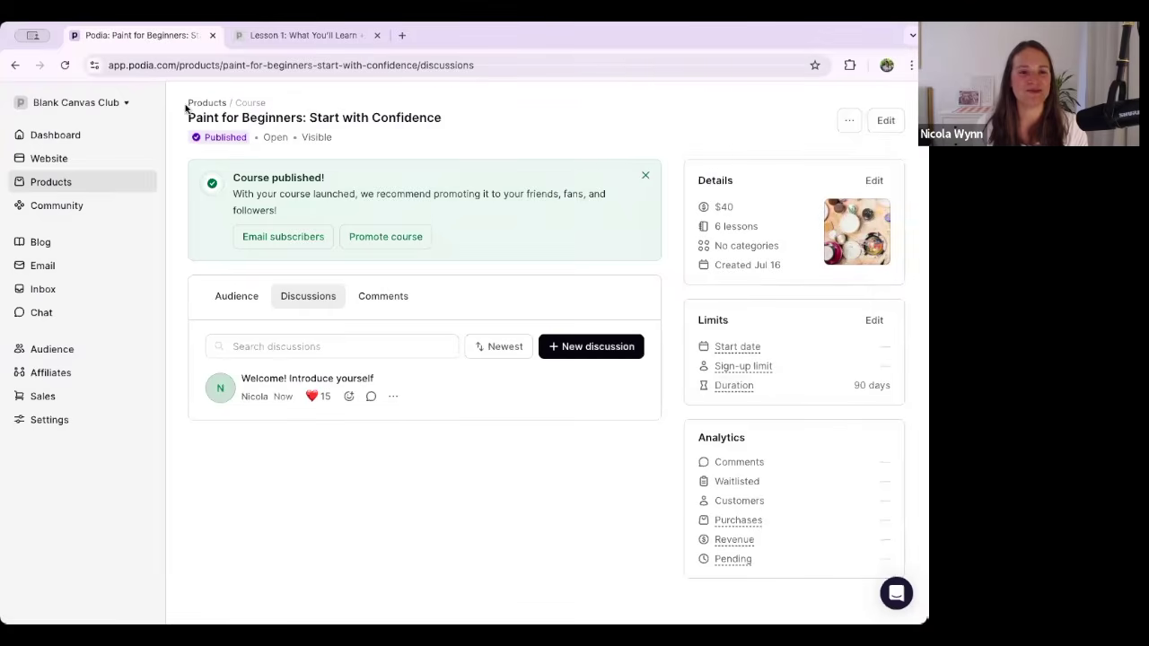
click(56, 183)
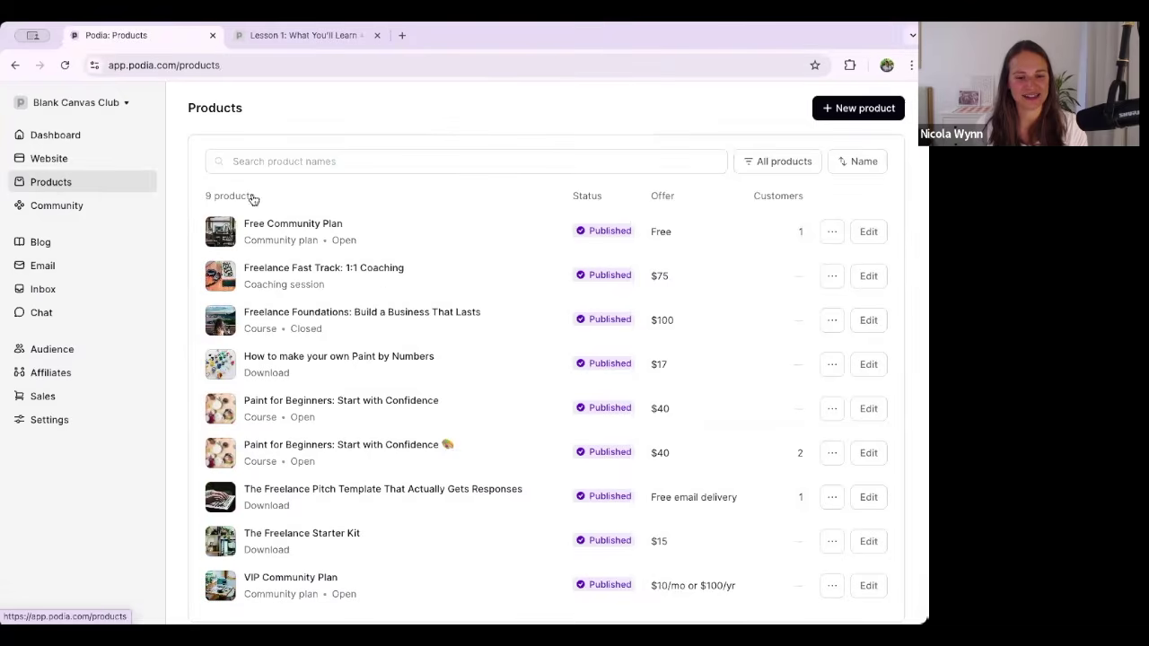
click(869, 409)
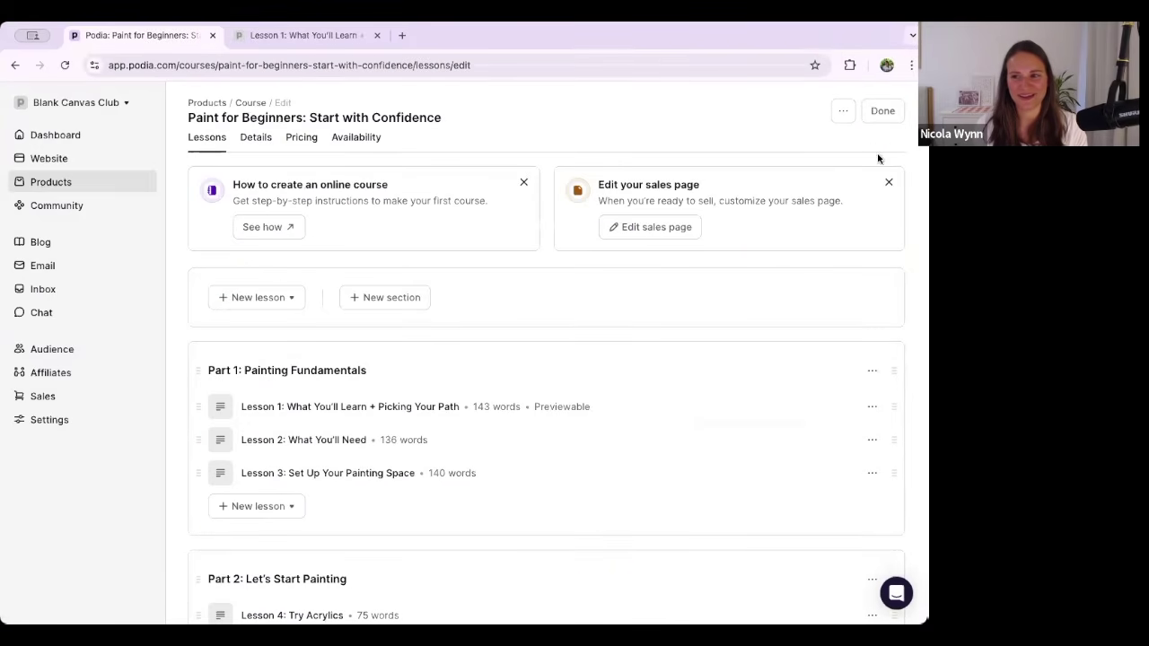
click(841, 113)
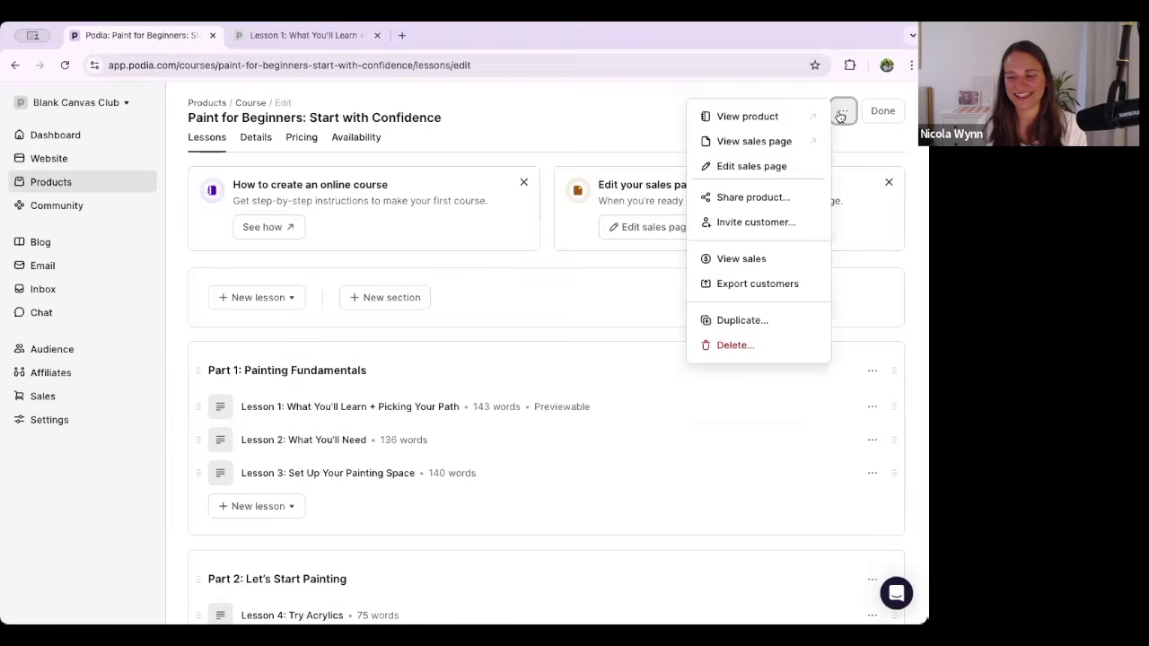
click(736, 167)
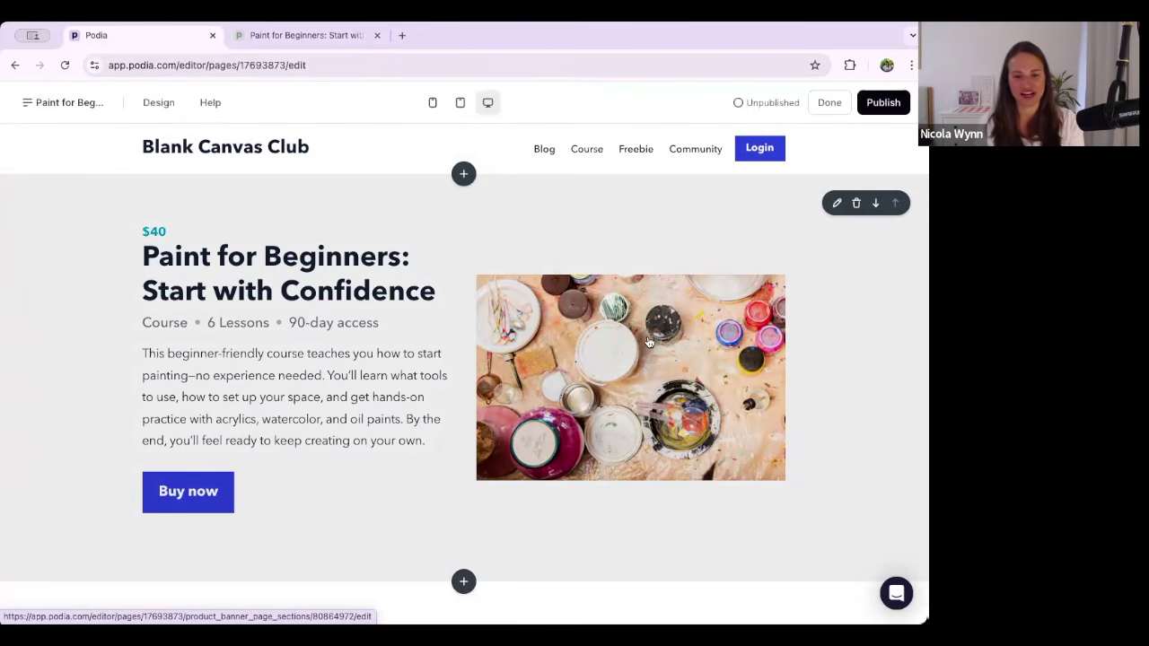
Look over the course sales page from the banner to its contents list, and open the banner's content settings and display options.
scroll(648, 341, down, 10)
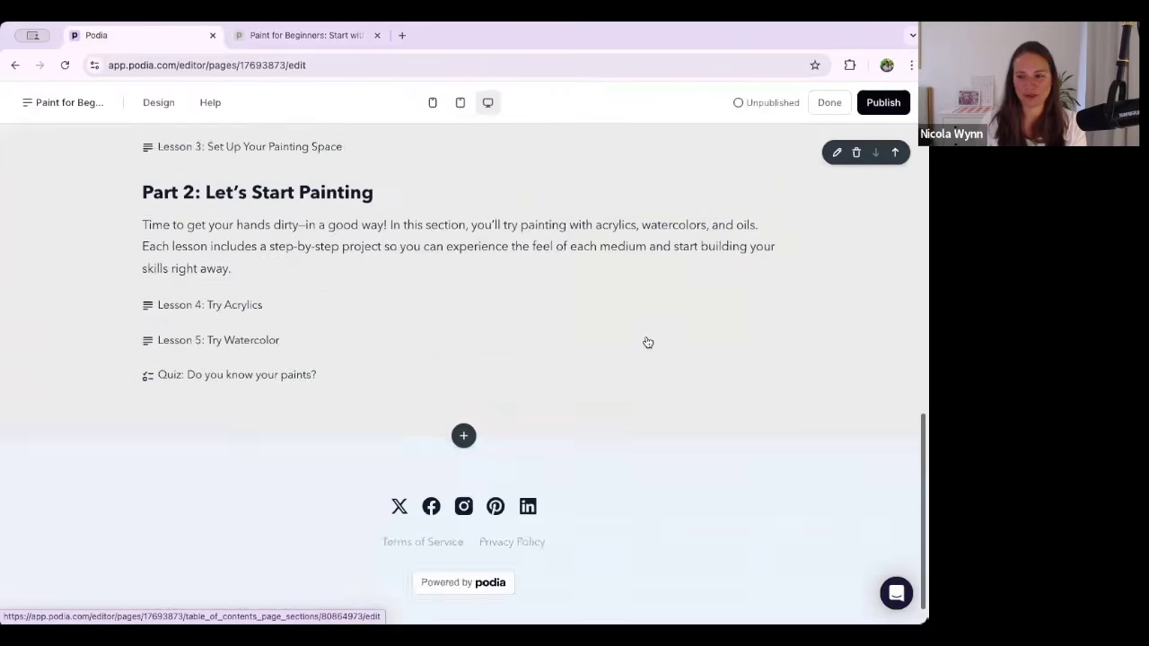
scroll(647, 342, up, 15)
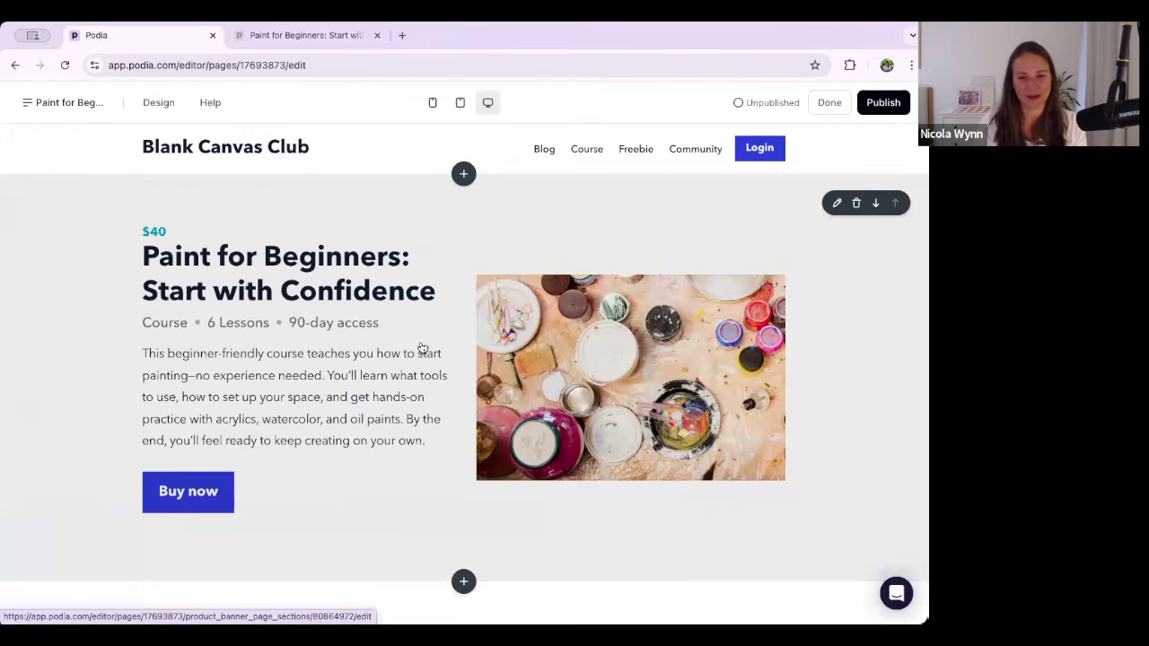
click(80, 276)
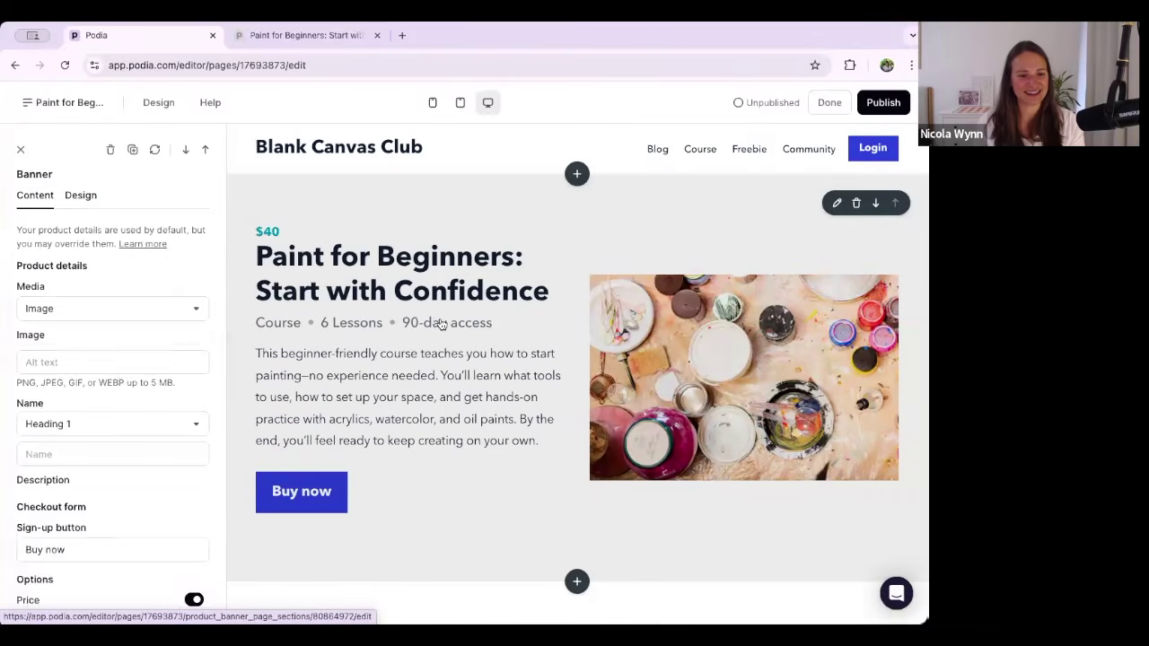
scroll(113, 393, down, 5)
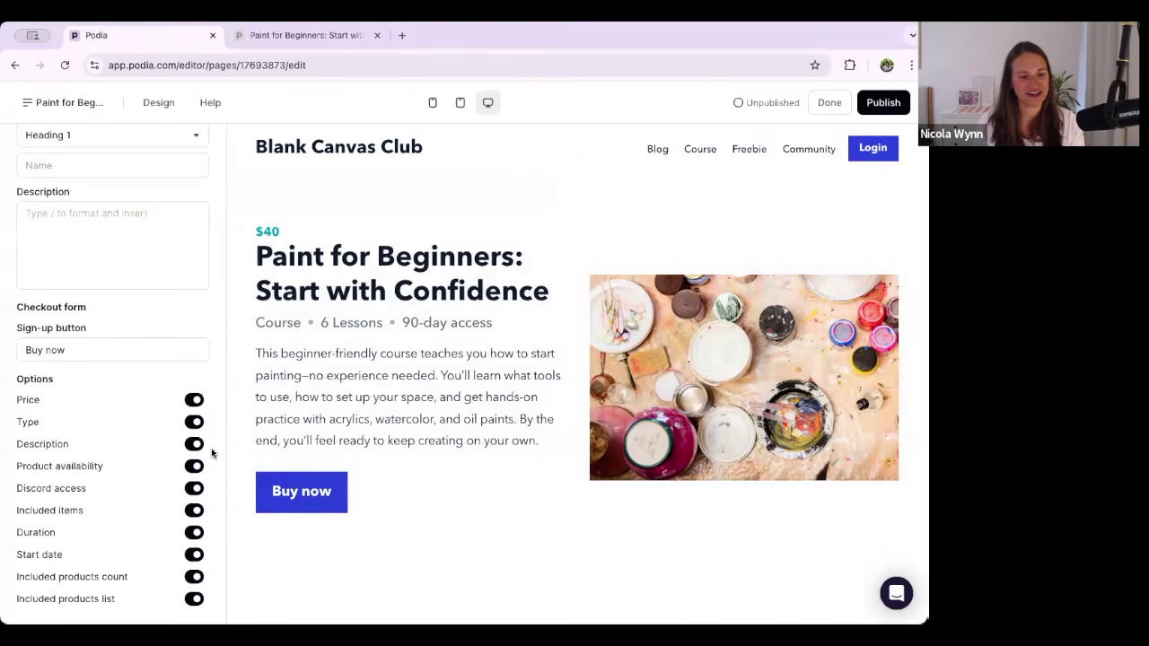
Try switching the banner's Price, Type and Description display options off and back on.
click(193, 401)
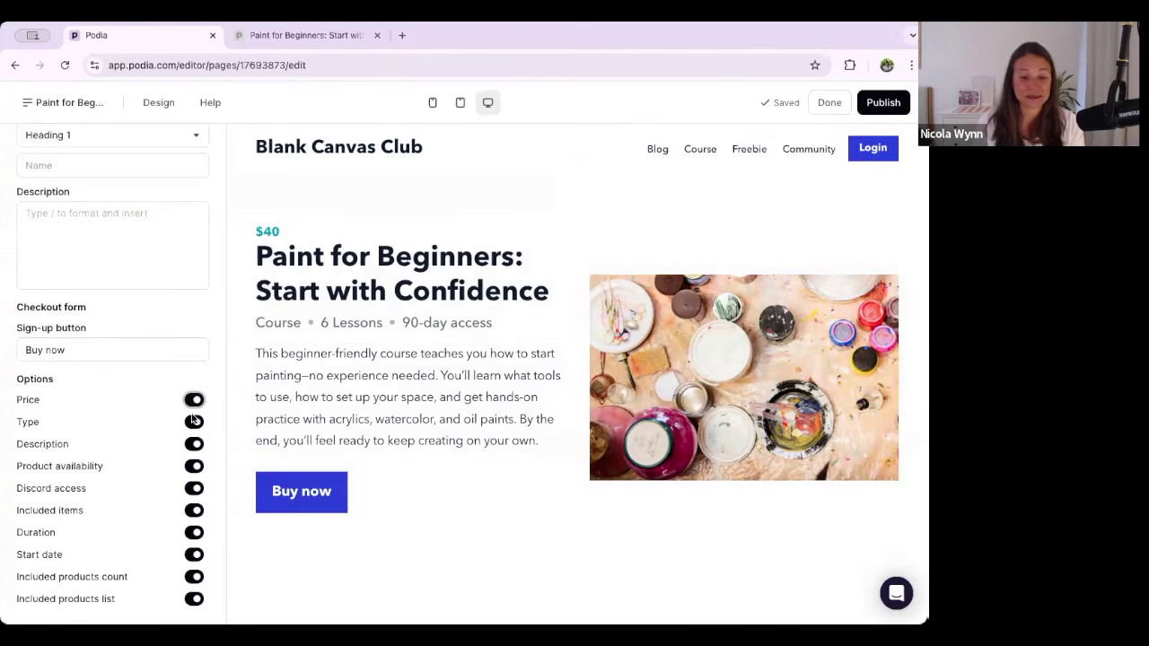
click(194, 423)
click(194, 422)
click(193, 444)
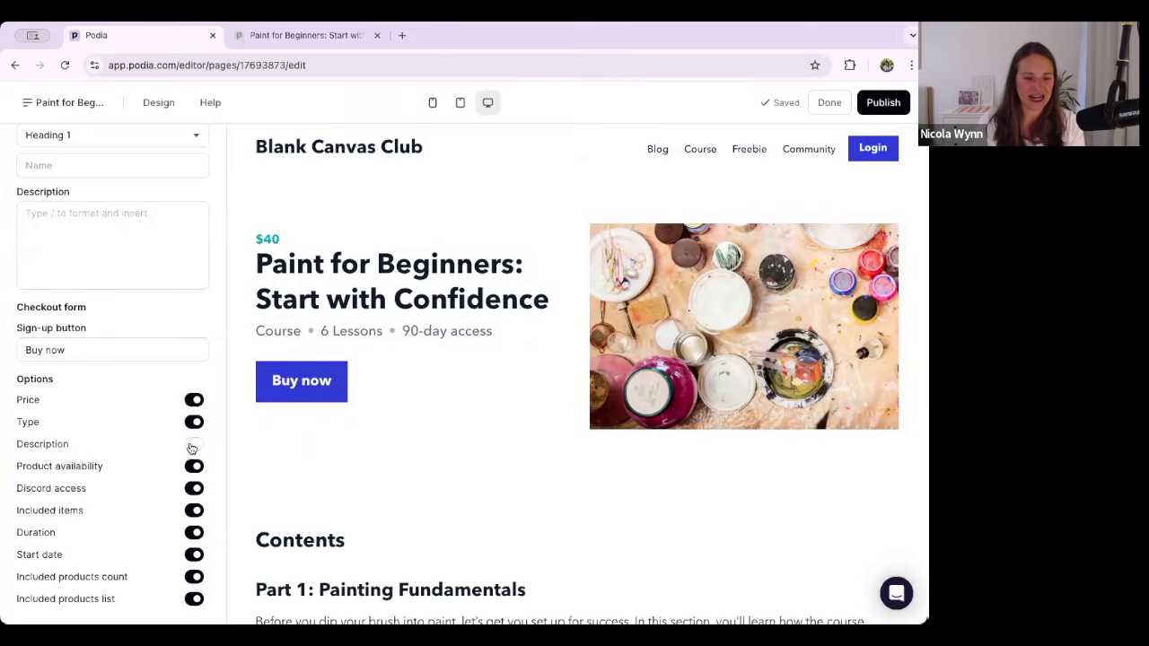
click(192, 445)
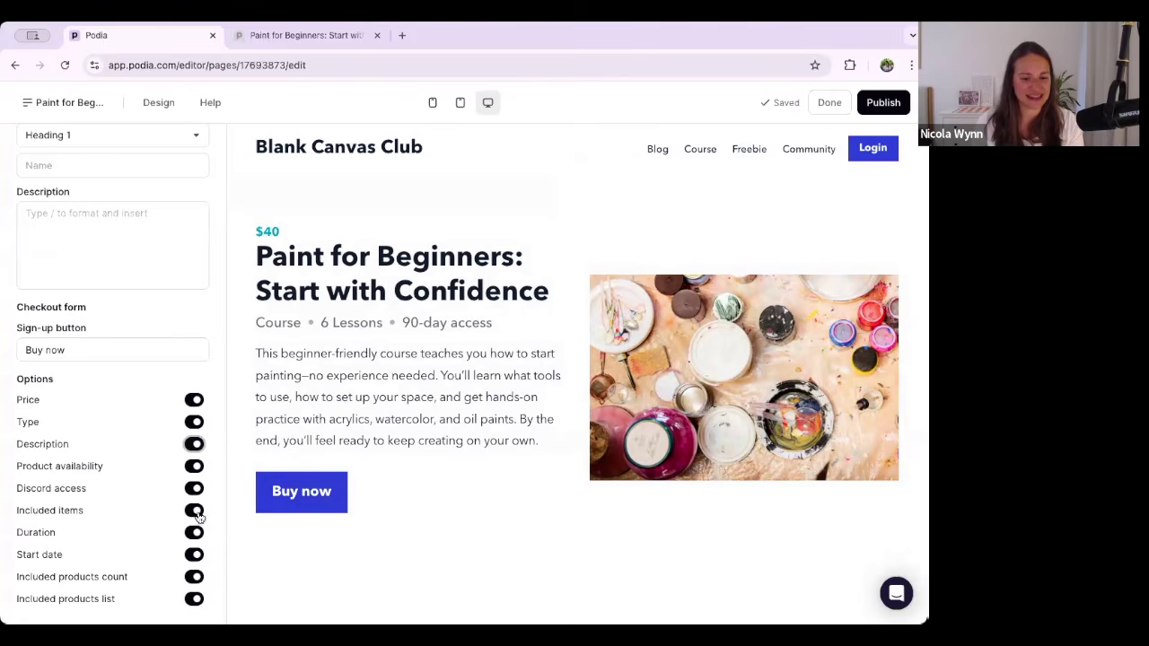
scroll(126, 404, up, 5)
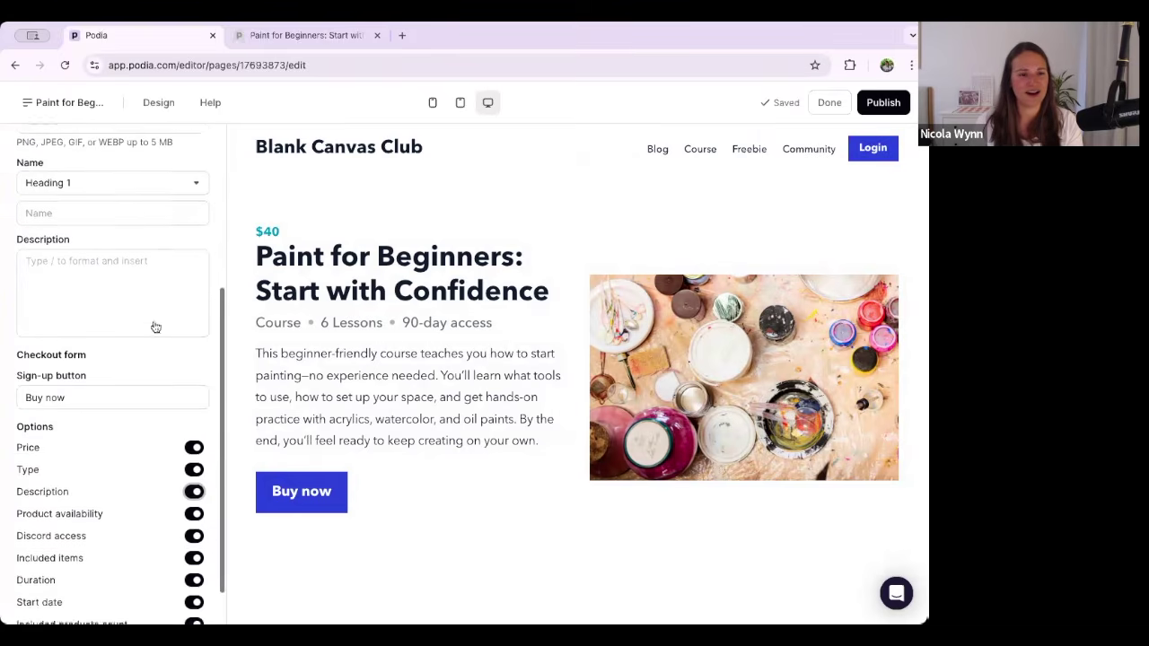
Set the banner image's aspect ratio to square in the banner's design settings.
click(82, 203)
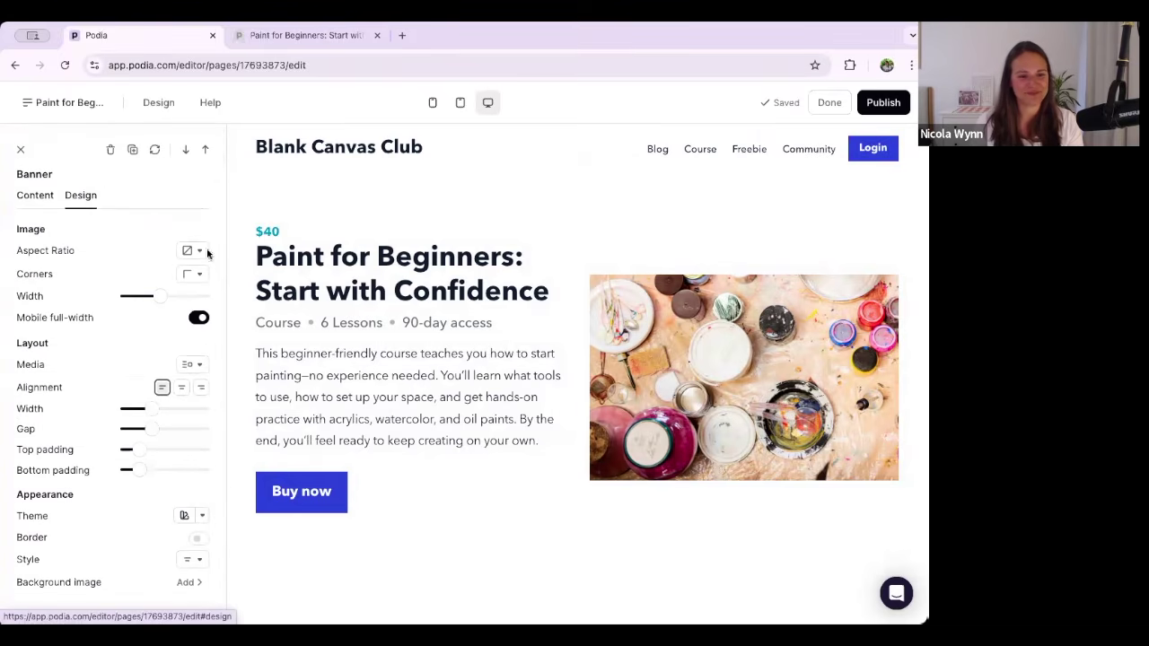
click(191, 251)
click(177, 296)
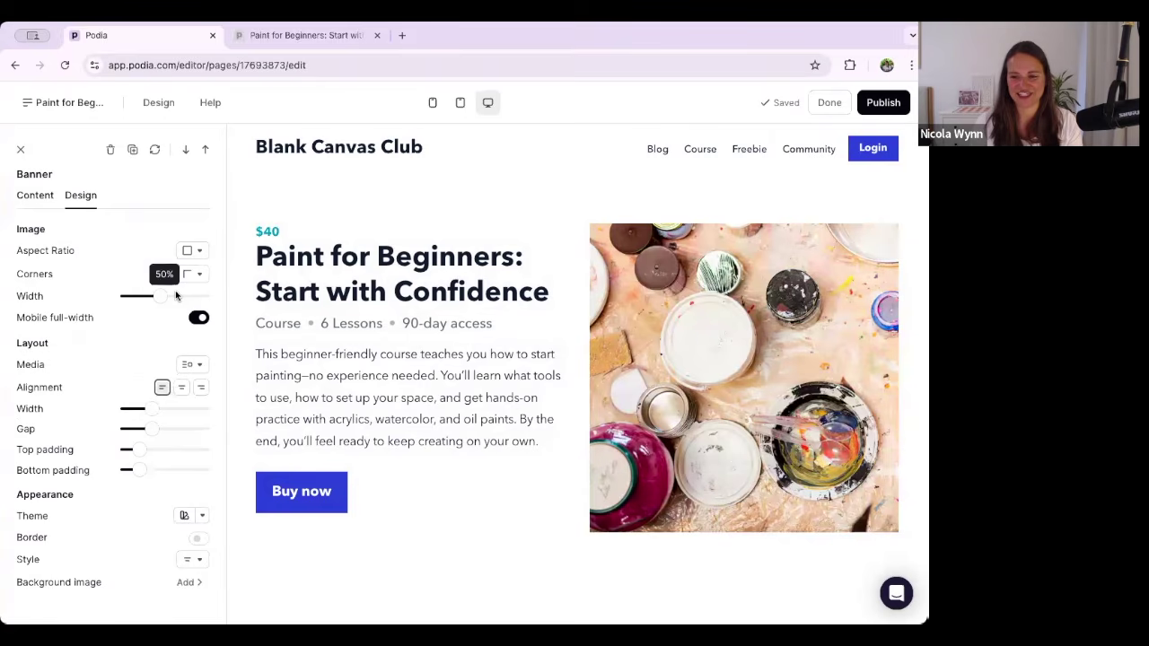
Try the Left-center media layout for the banner and return it to Right-center.
click(193, 366)
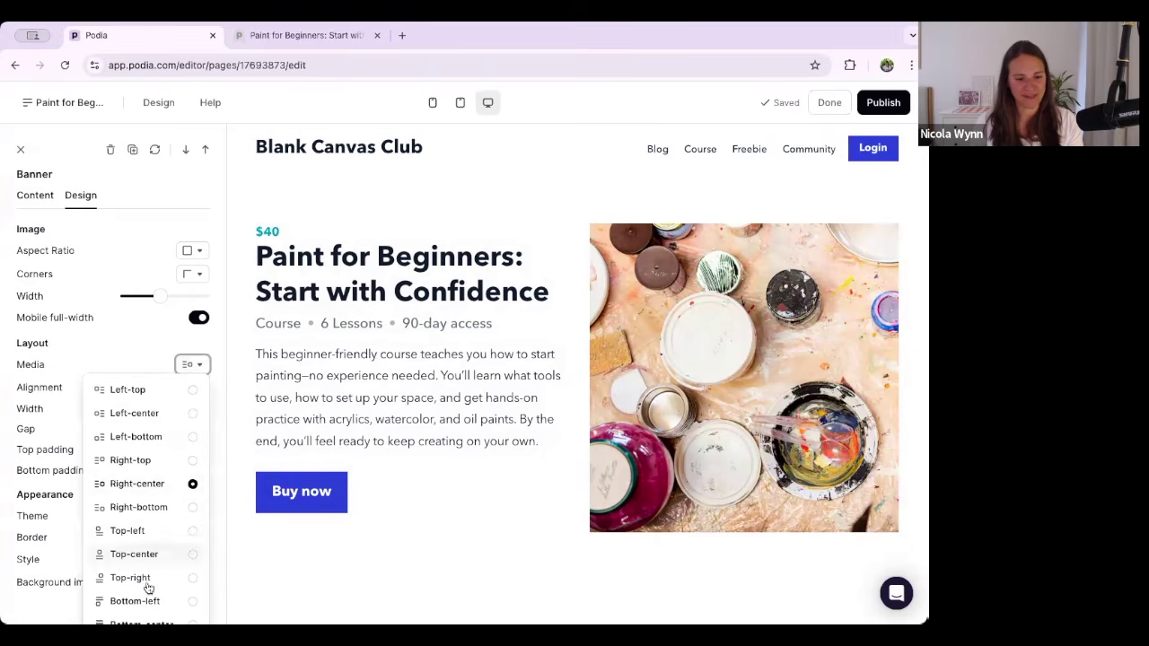
click(133, 413)
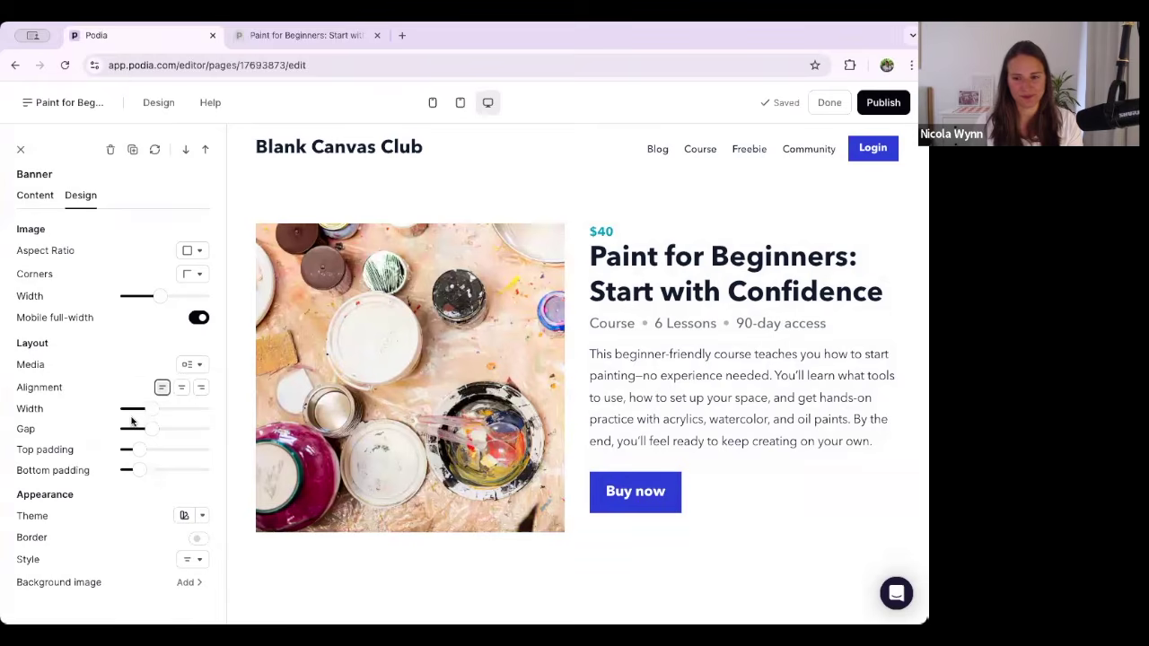
click(190, 365)
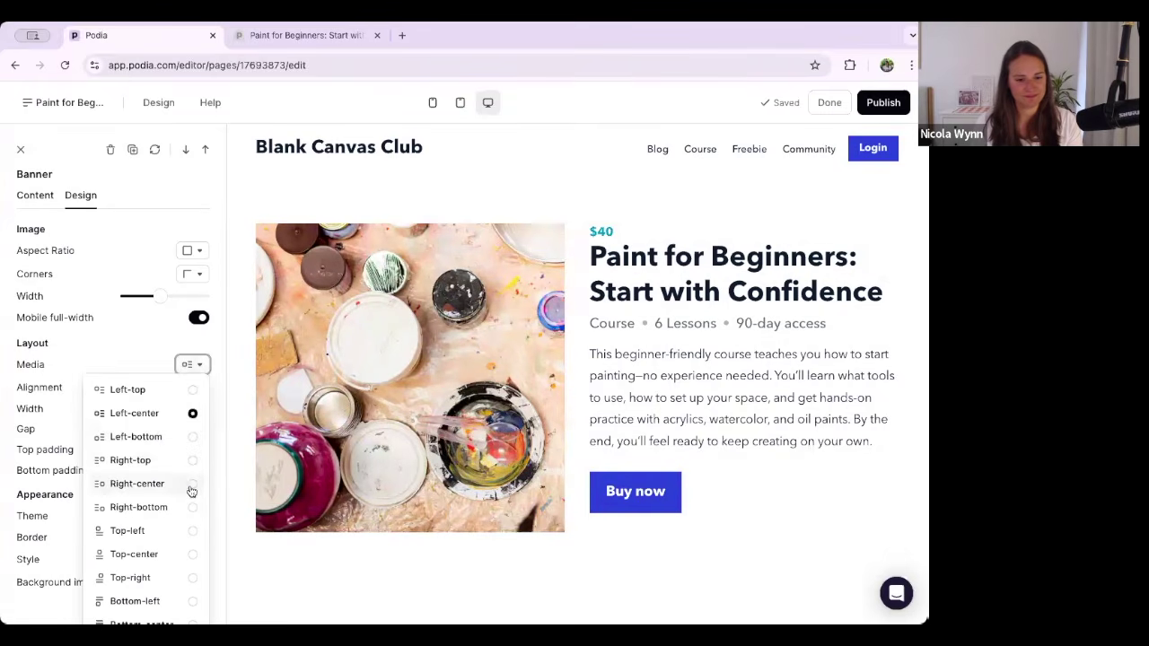
click(190, 484)
Apply the Light theme to the banner.
click(193, 515)
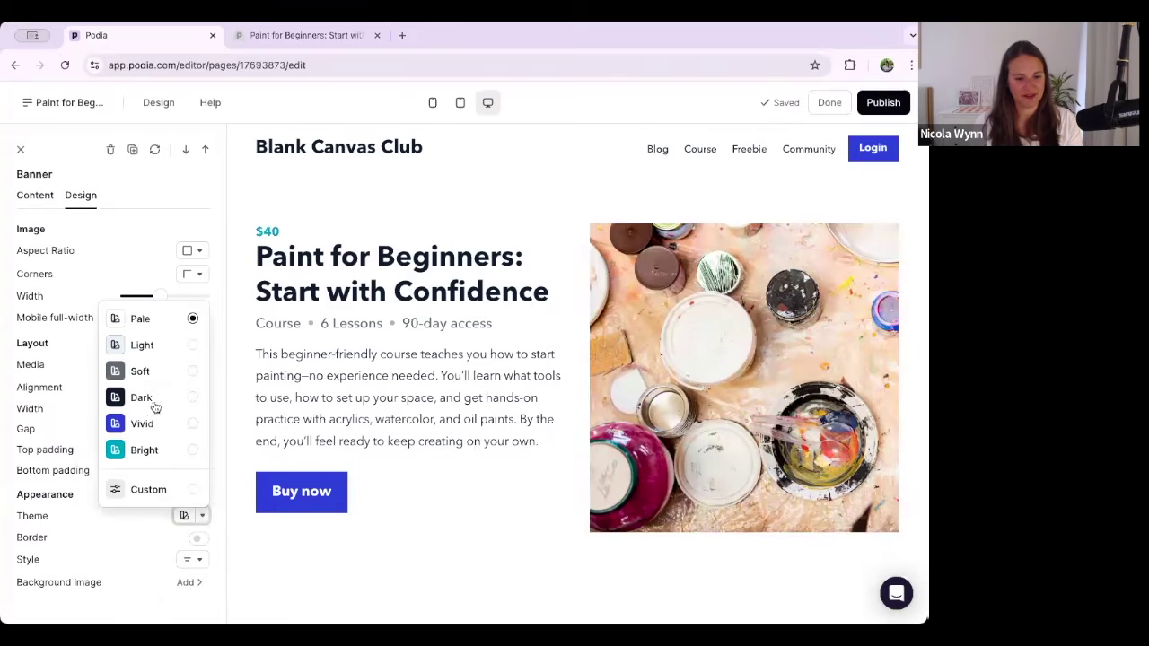
click(148, 342)
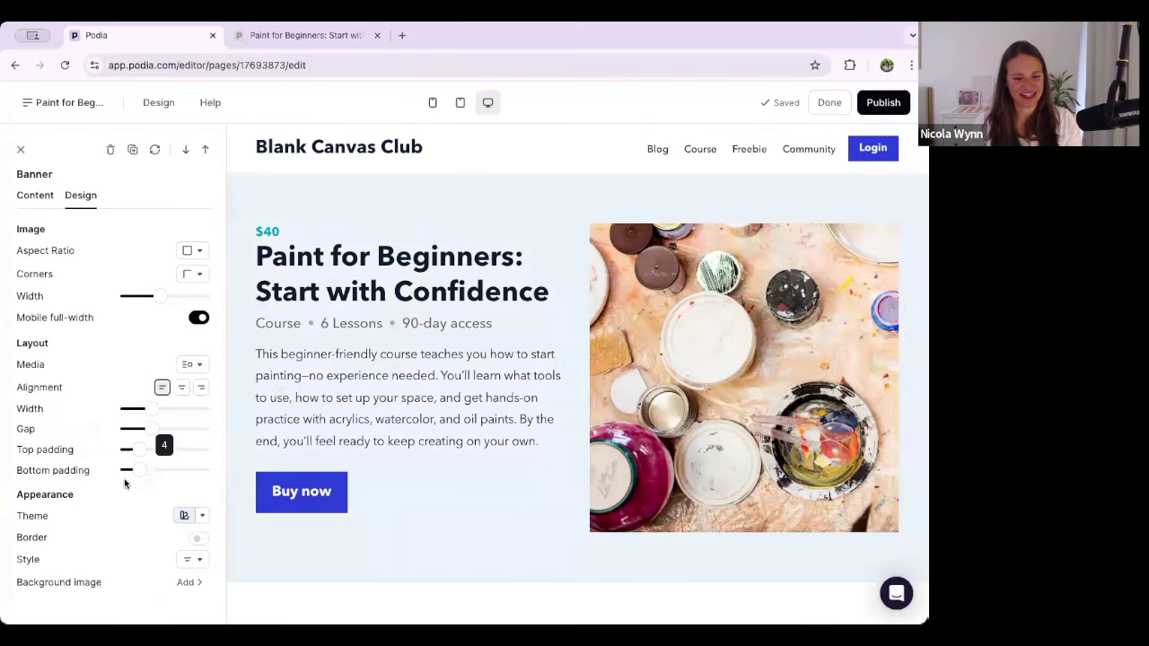
Try a boxed card style with a shadow on the banner and restore the plain style.
click(191, 559)
click(164, 464)
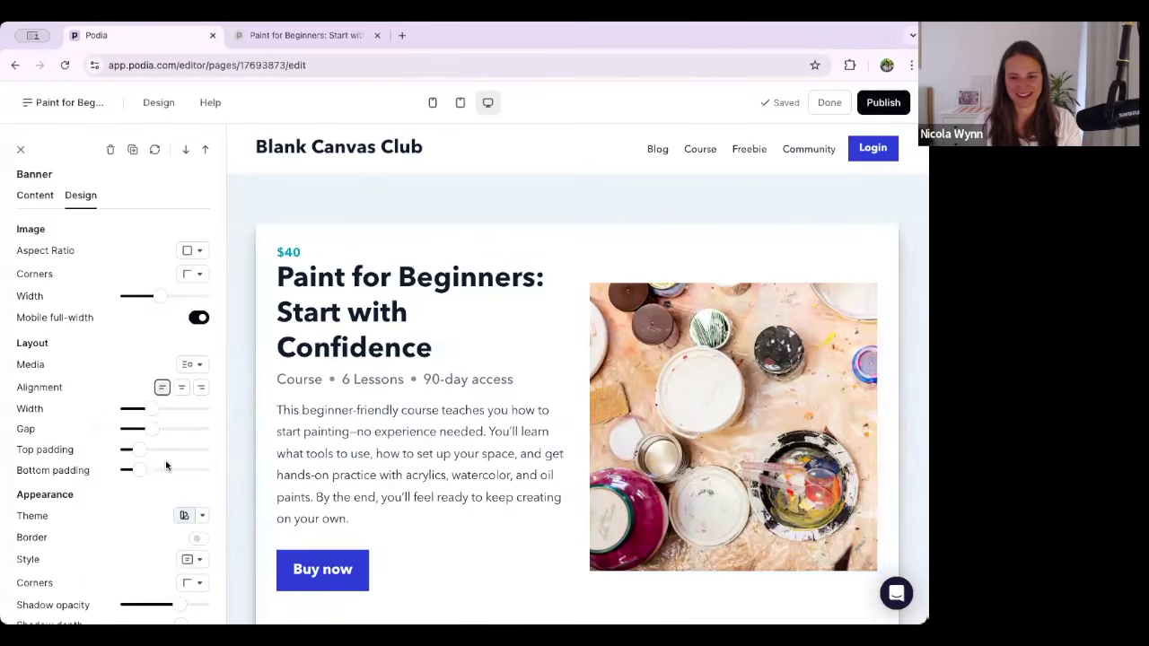
click(191, 559)
click(149, 438)
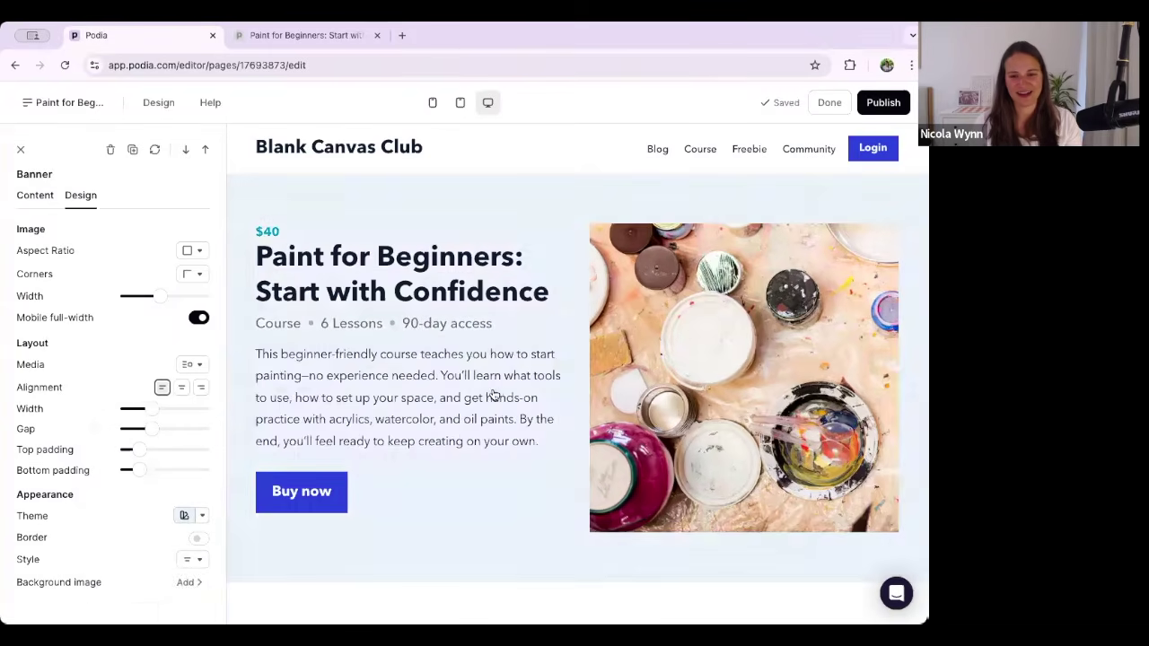
Add a background image to the banner by searching Unsplash for "watercolor" and choosing the purple watercolor texture.
scroll(485, 408, down, 2)
scroll(485, 408, up, 2)
scroll(386, 458, down, 1)
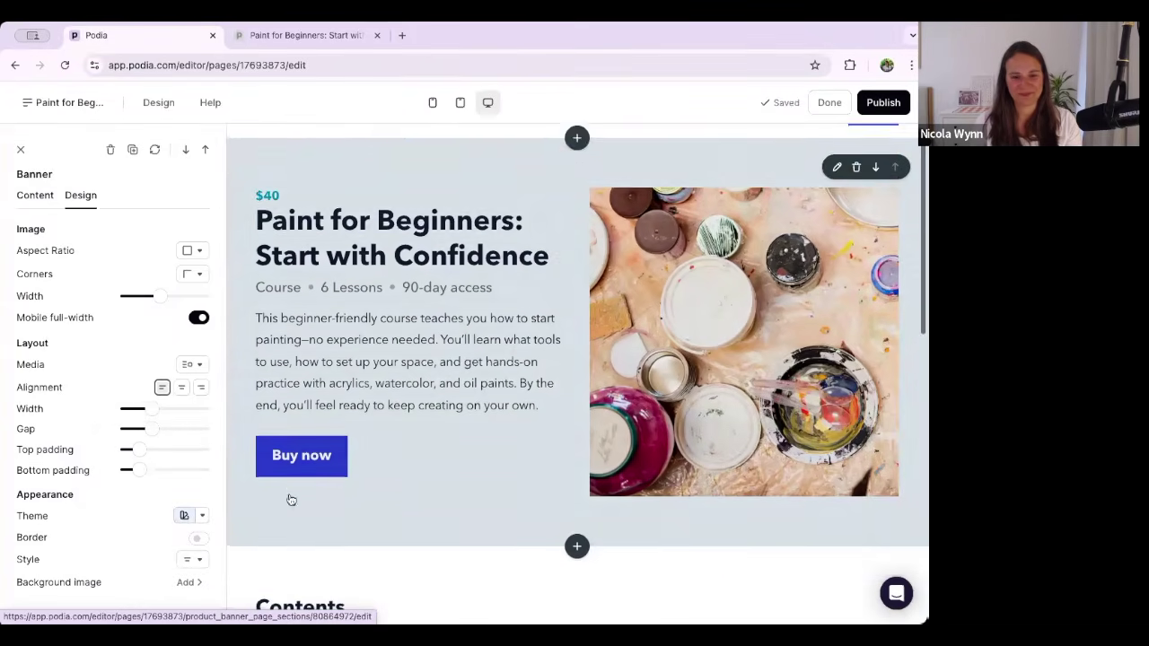
click(188, 584)
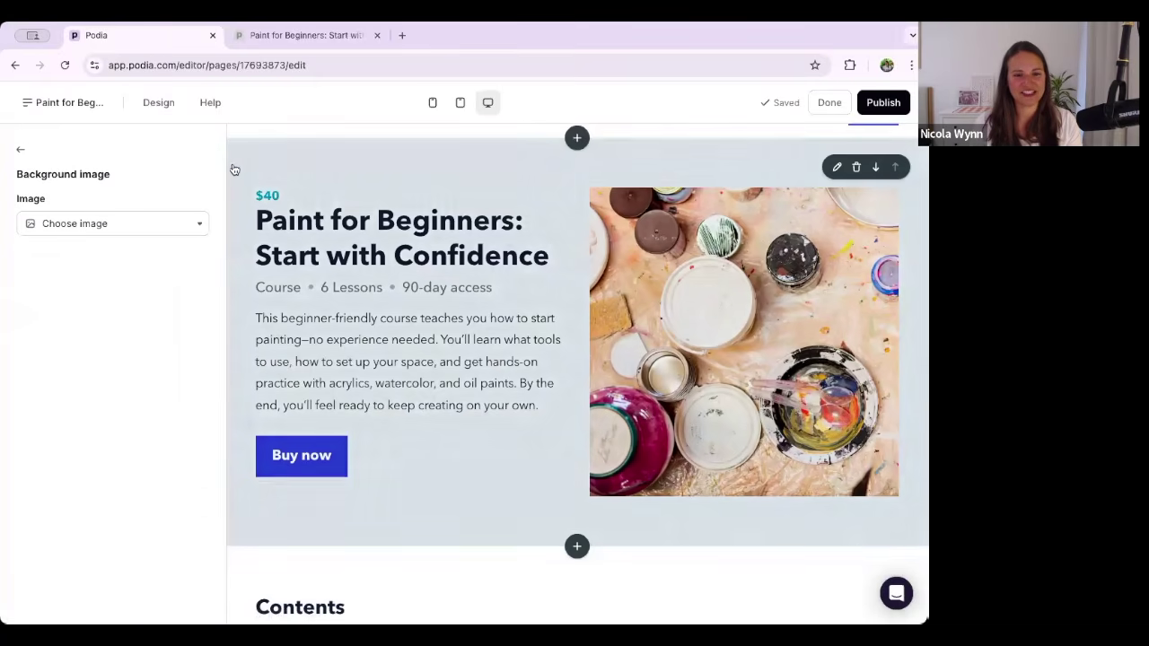
click(113, 226)
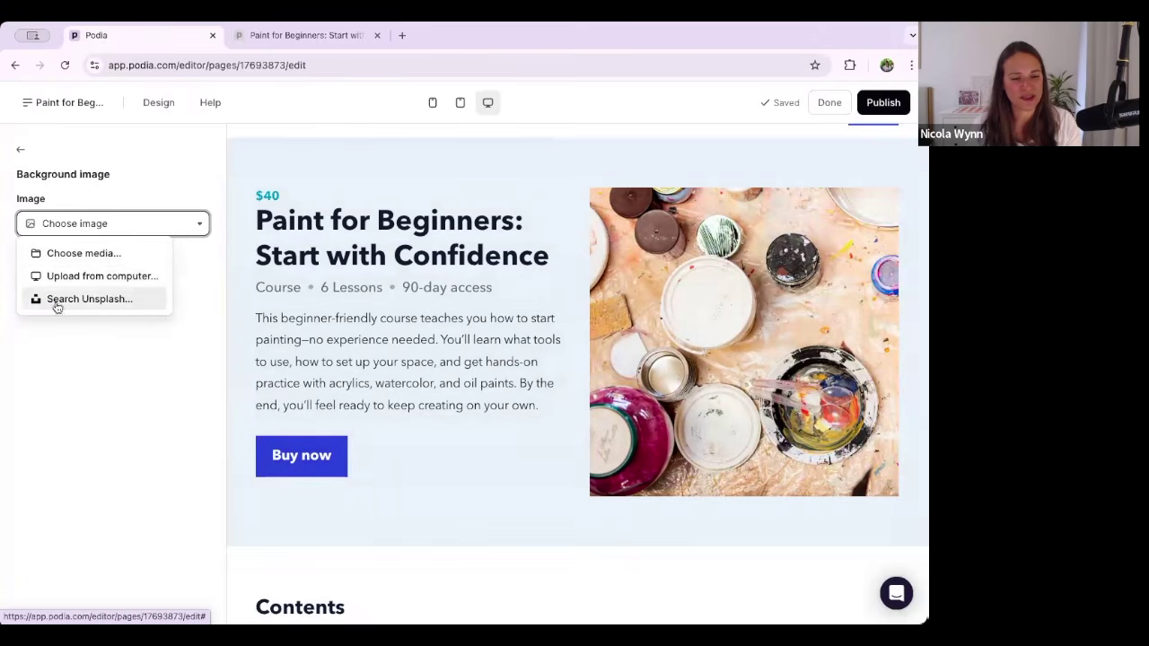
click(55, 302)
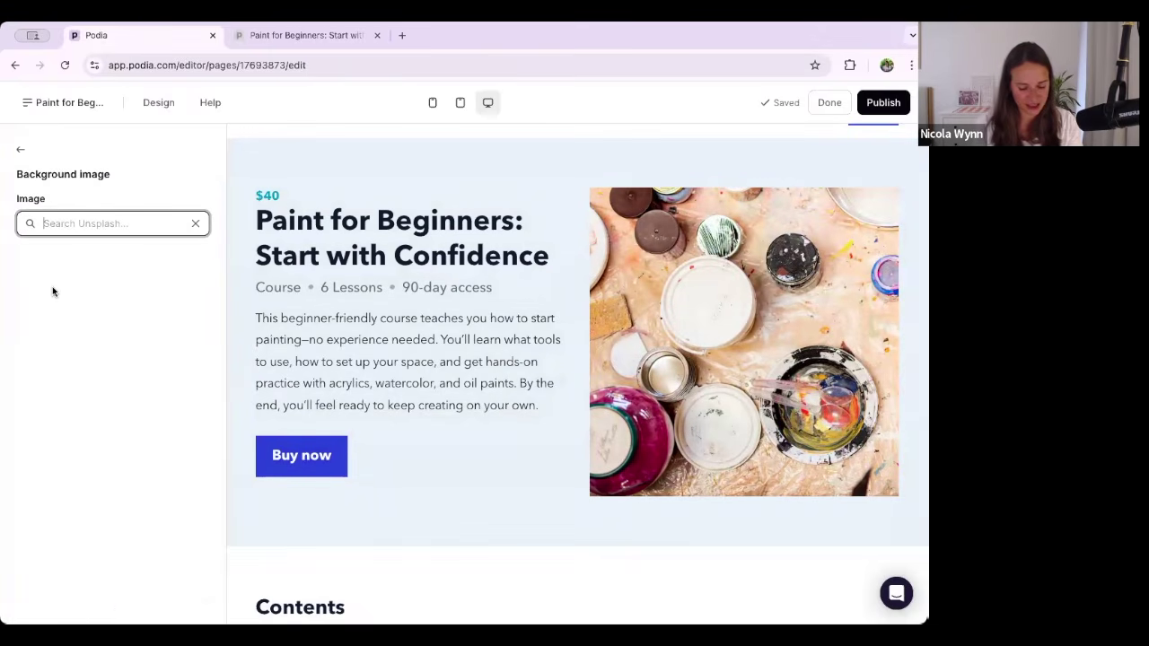
text(watercolor)
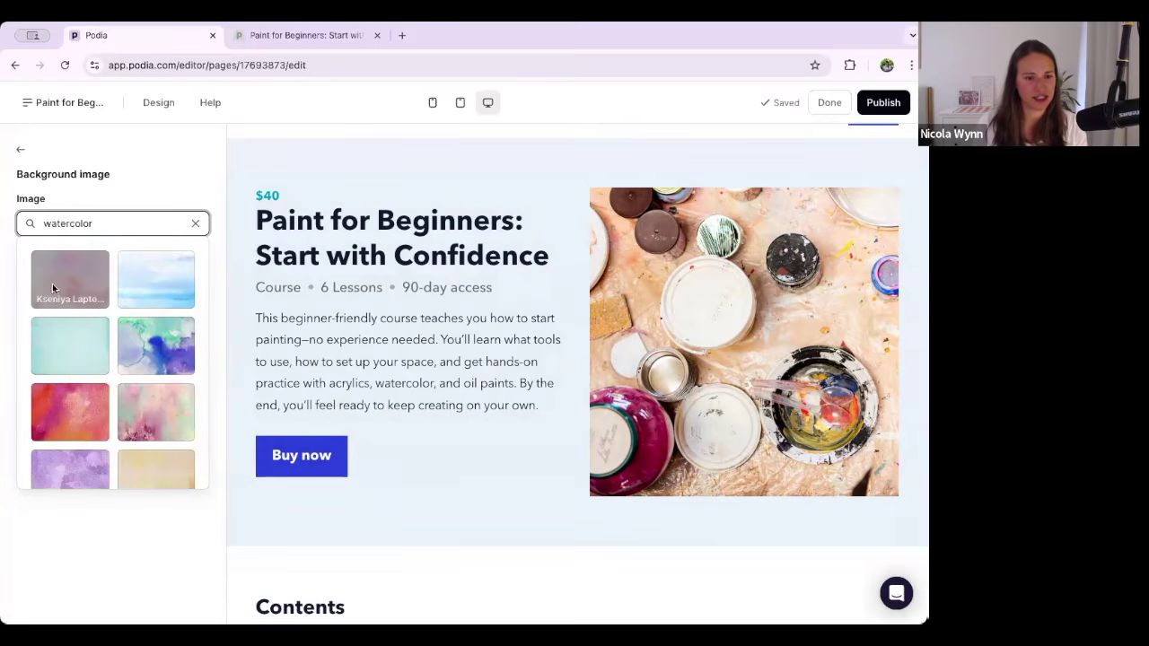
scroll(50, 353, down, 2)
scroll(51, 357, down, 1)
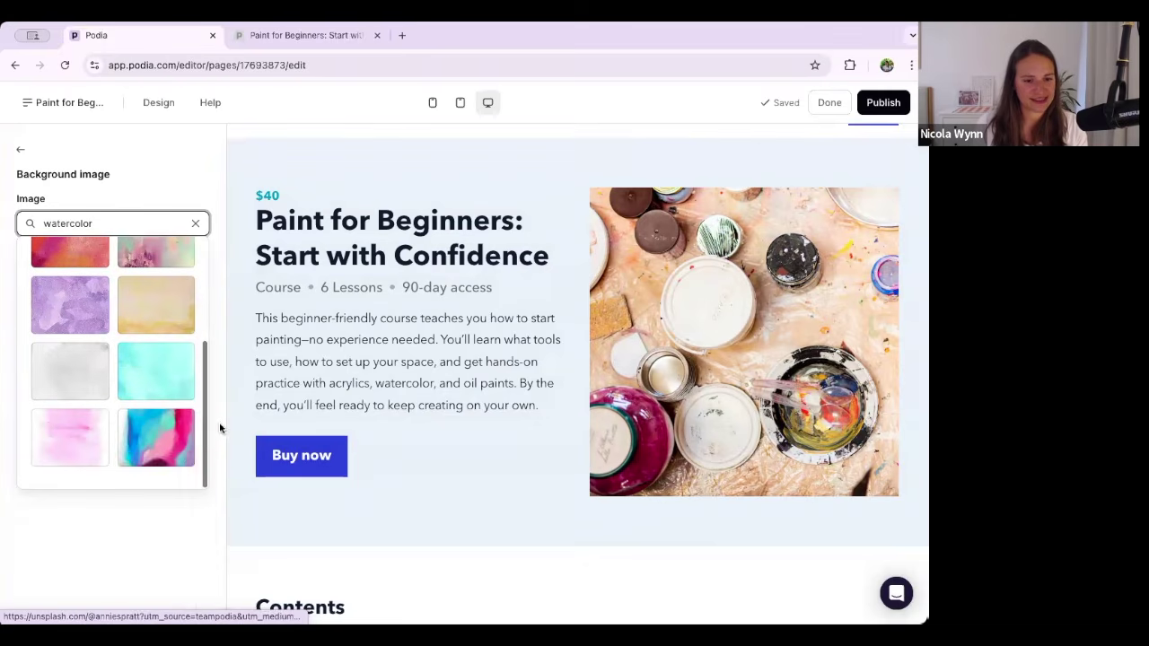
scroll(134, 407, up, 2)
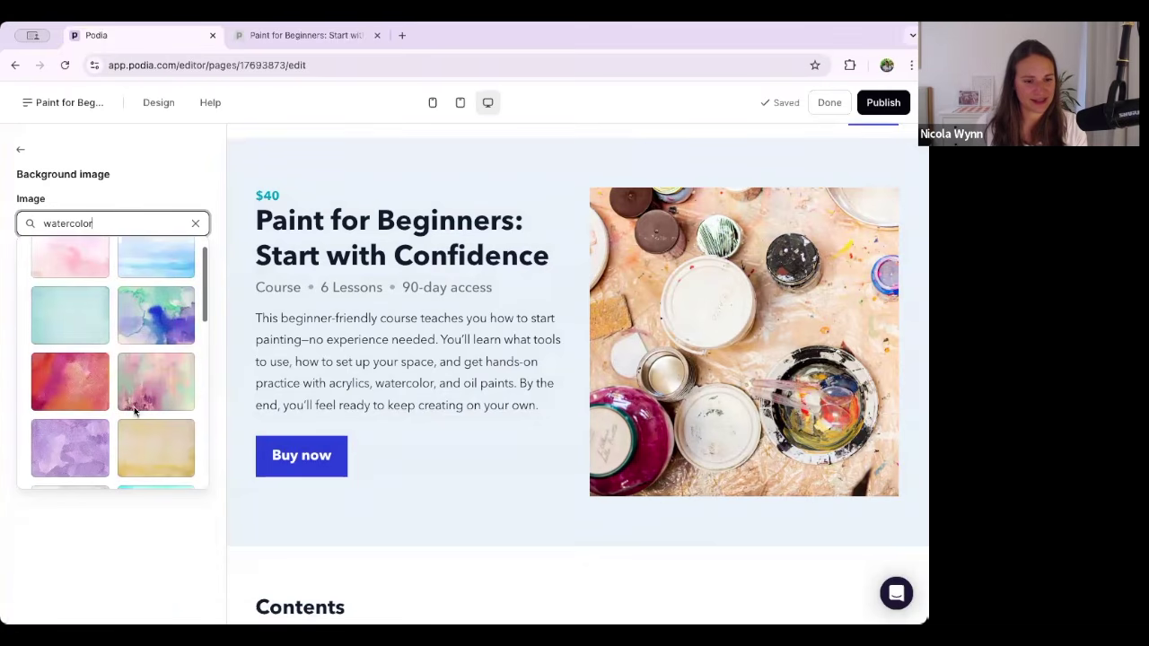
click(79, 447)
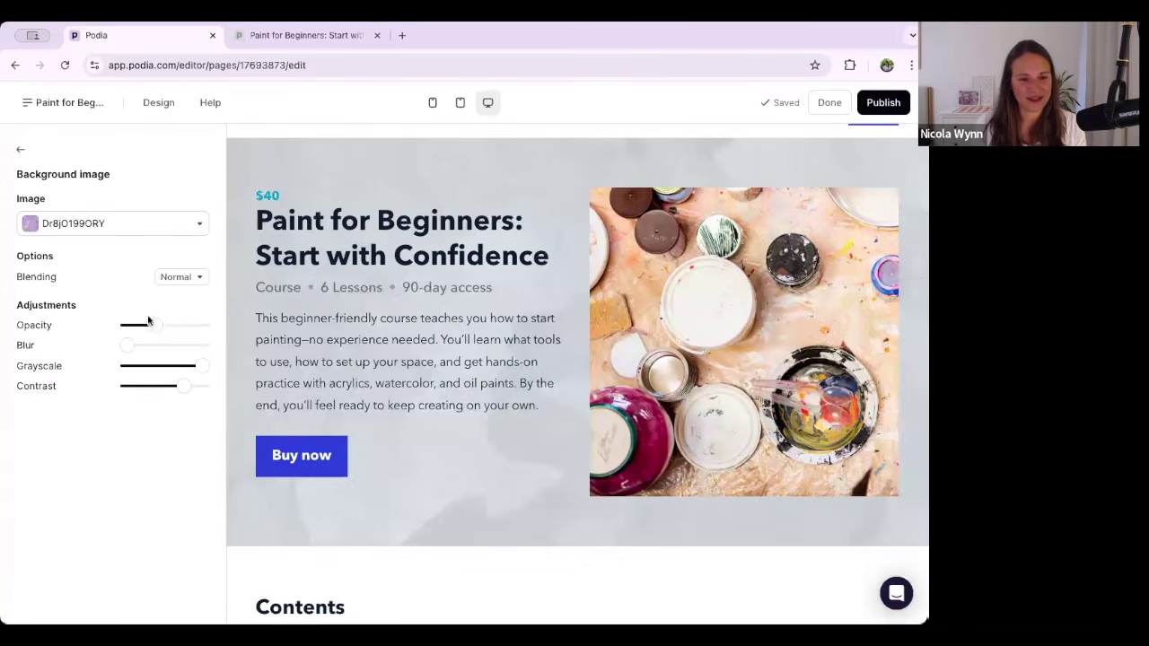
Lower the banner background image's opacity, reduce its grayscale to the minimum and raise its contrast to the maximum.
drag(148, 330, 141, 327)
drag(201, 366, 126, 366)
drag(190, 389, 203, 386)
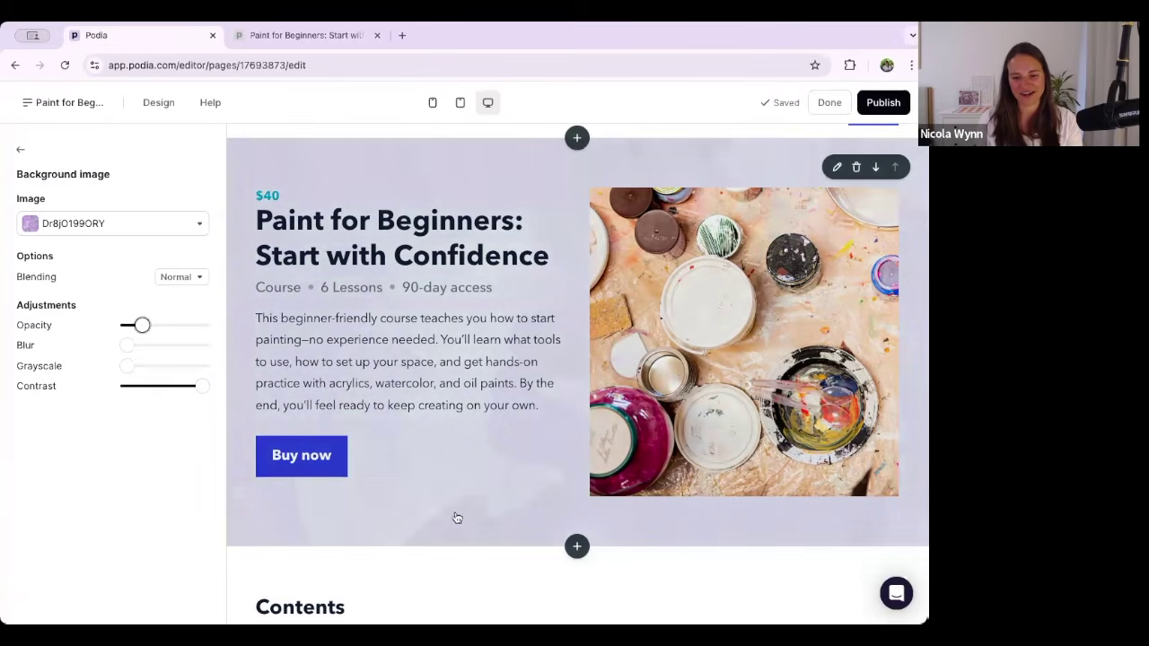
drag(141, 333, 139, 332)
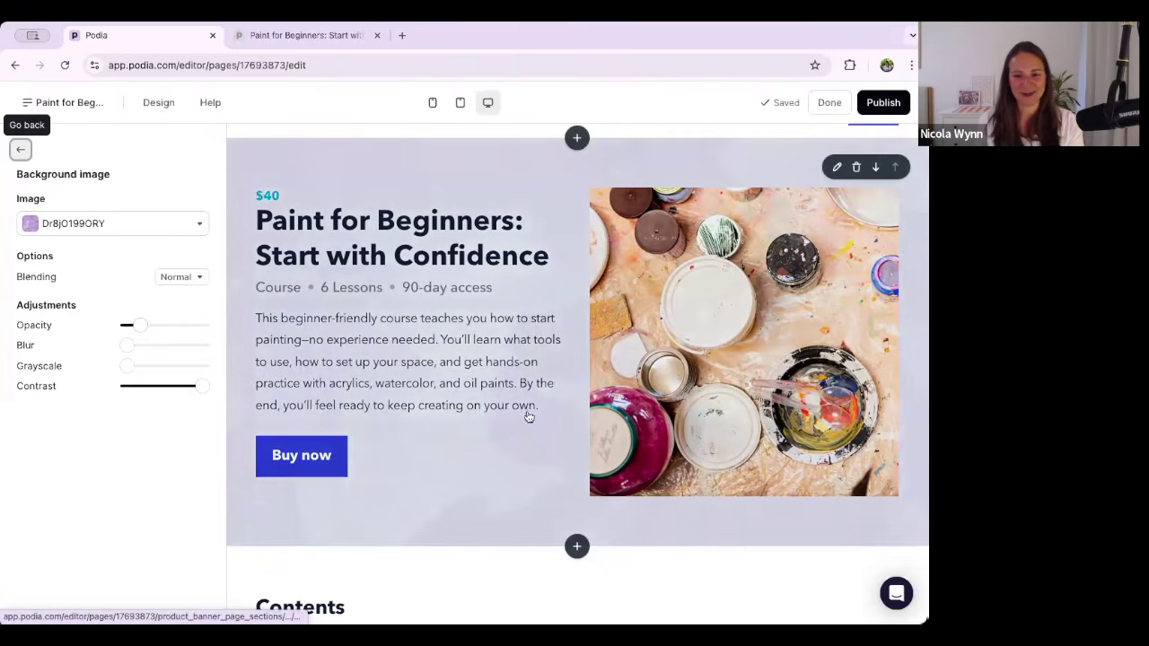
click(529, 415)
Try inserting an FAQs section between the banner and the Contents, and look through its content settings.
scroll(472, 412, down, 5)
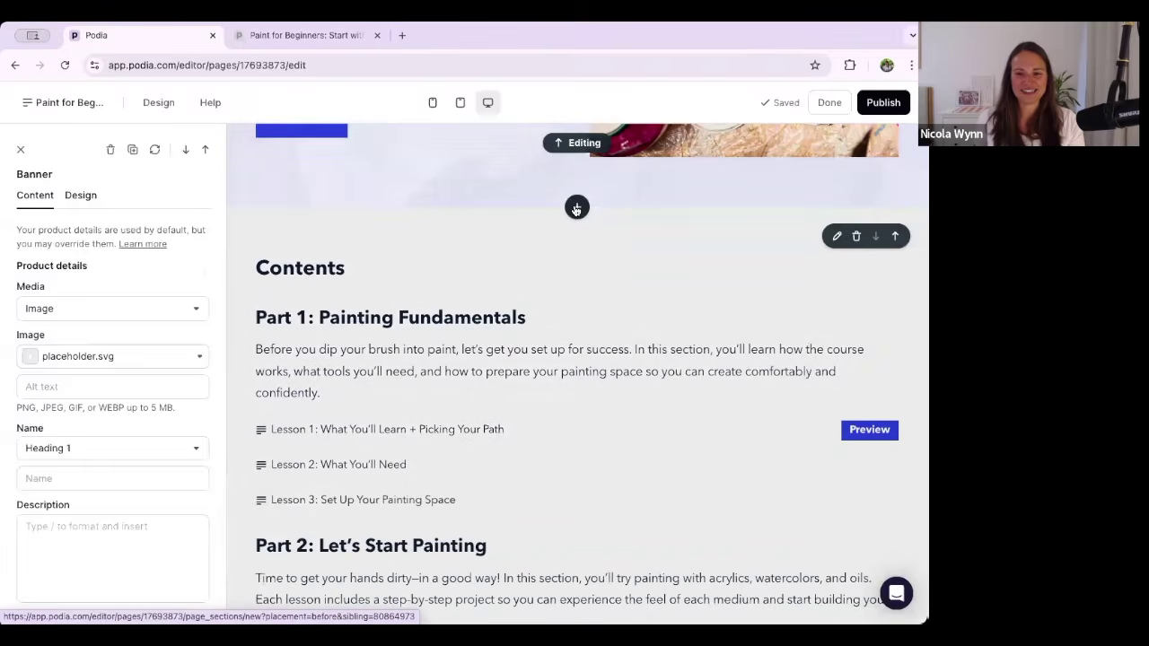
click(577, 207)
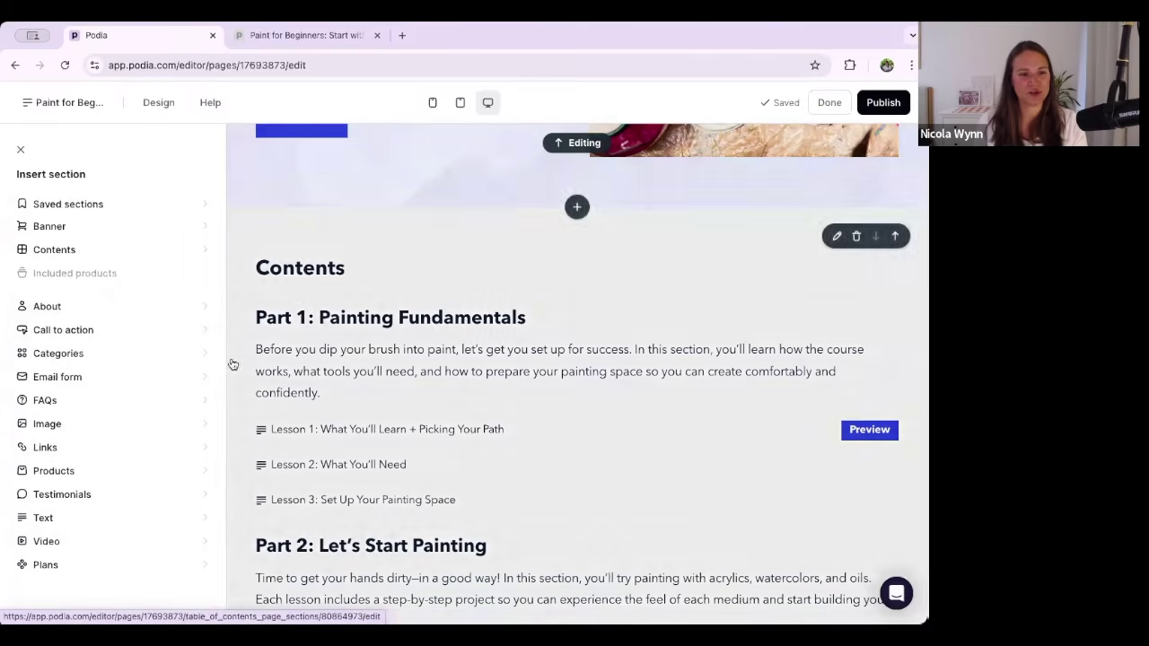
click(63, 401)
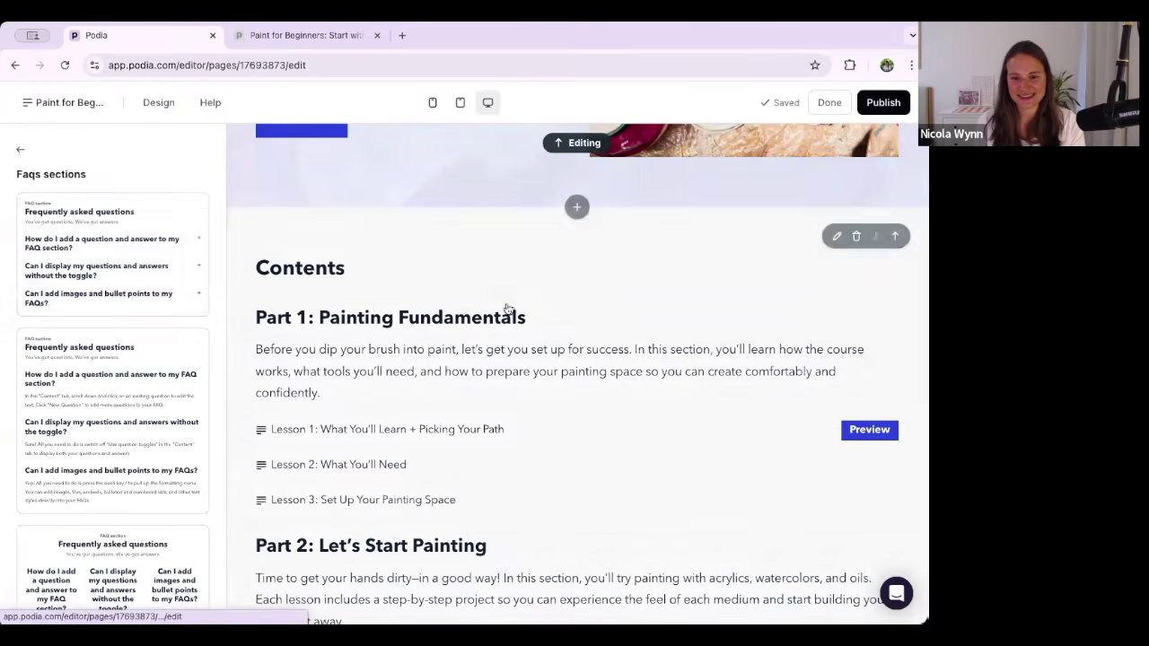
scroll(144, 411, down, 5)
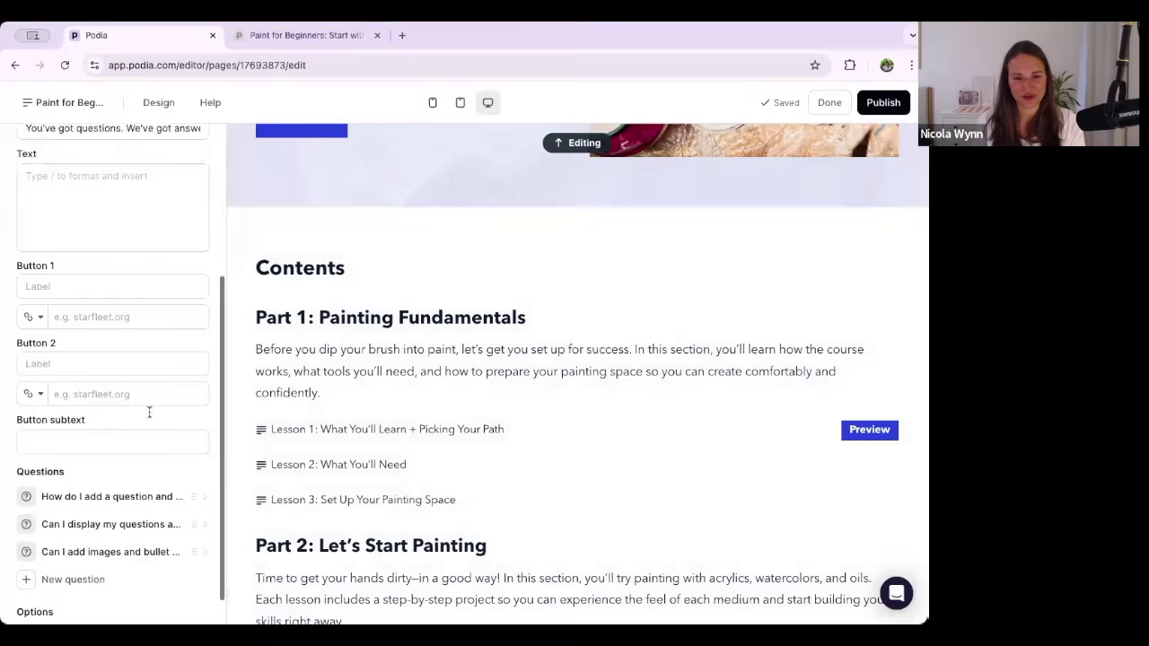
scroll(149, 411, down, 1)
scroll(367, 372, down, 5)
scroll(386, 370, up, 5)
scroll(525, 300, up, 5)
scroll(531, 305, down, 5)
Insert the FAQs section template with answers shown without toggles above the Contents, and review its questions and settings.
click(576, 287)
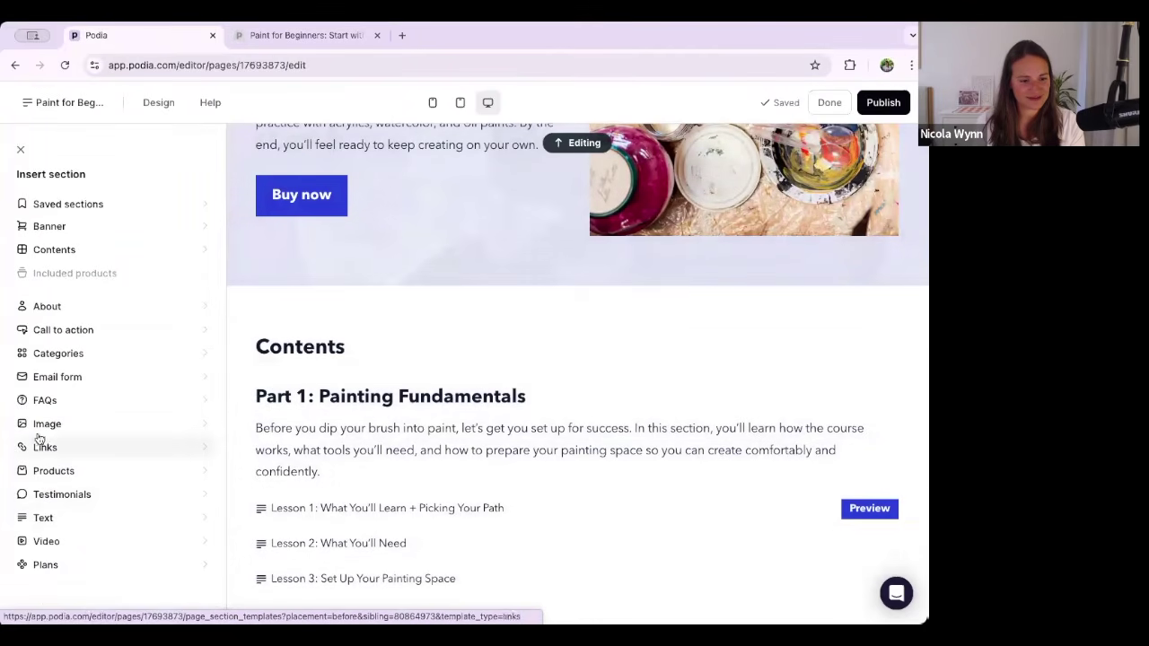
click(44, 400)
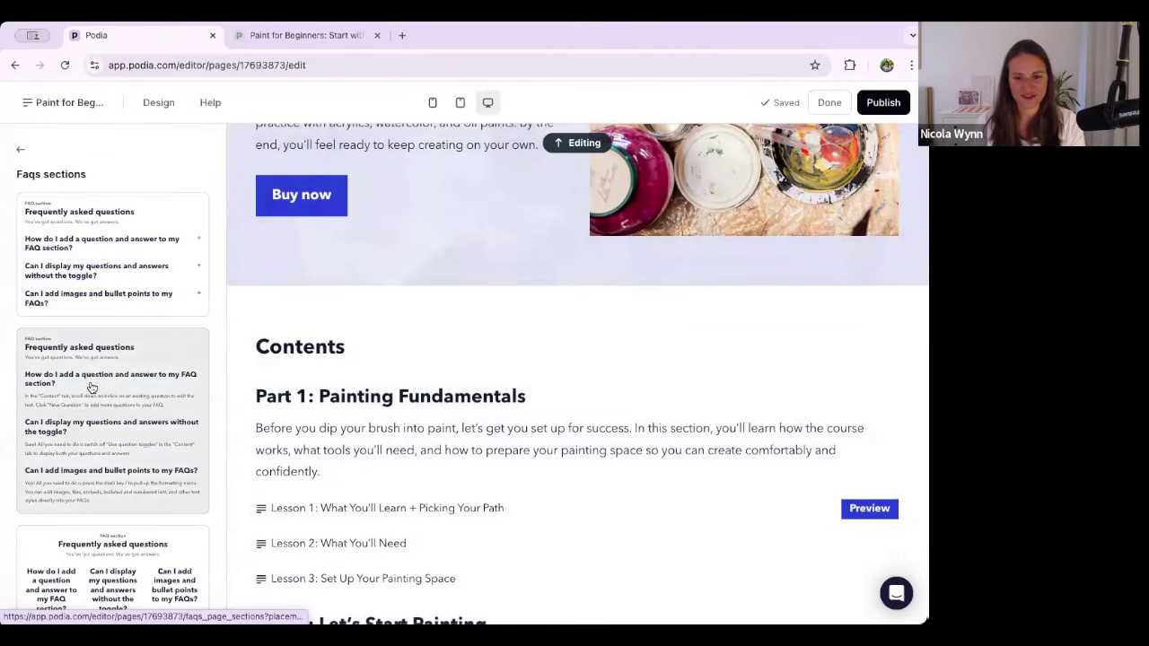
click(91, 387)
scroll(474, 441, down, 2)
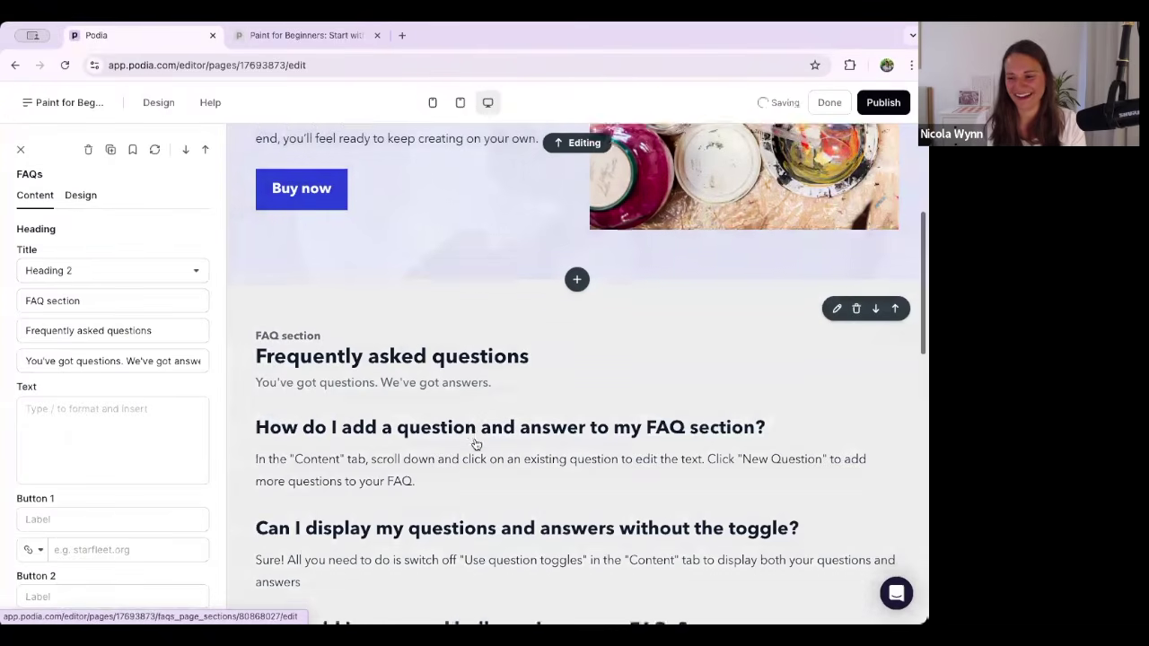
scroll(250, 340, down, 3)
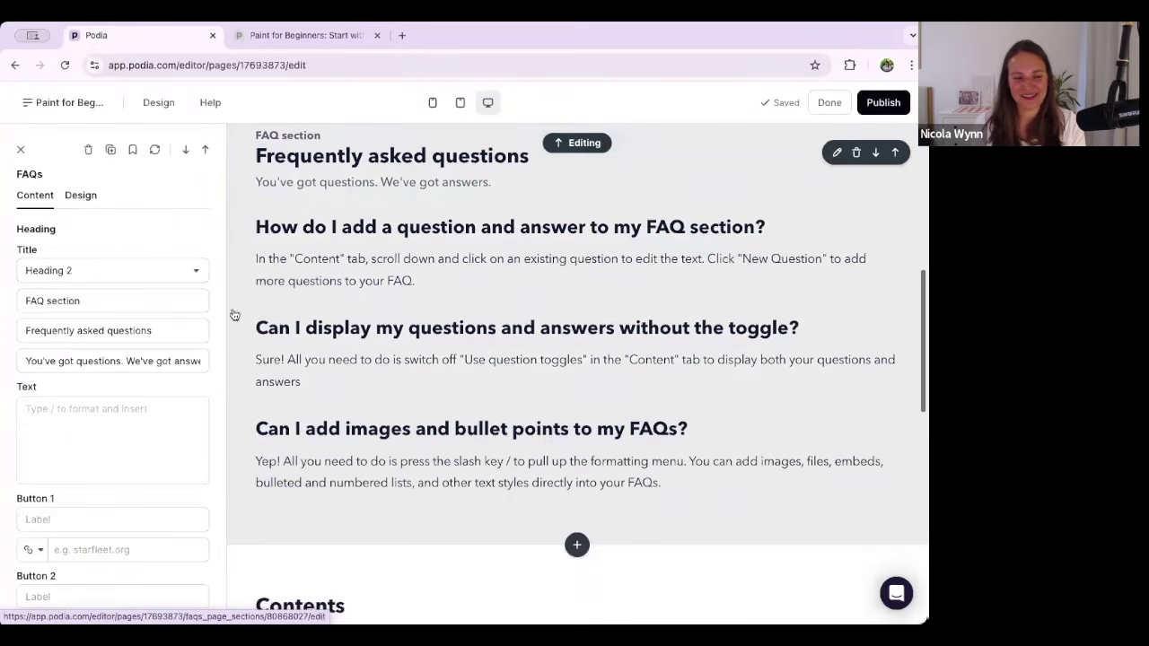
scroll(126, 438, down, 5)
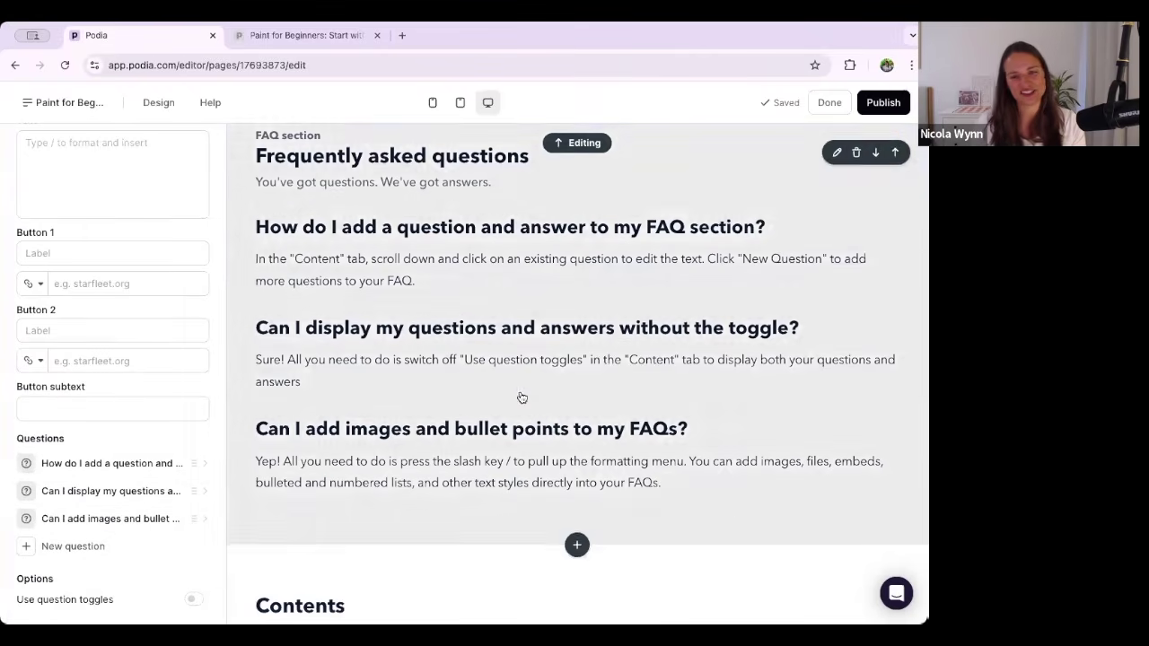
Delete the FAQs section between the banner and the Contents.
scroll(520, 388, up, 2)
scroll(521, 387, up, 1)
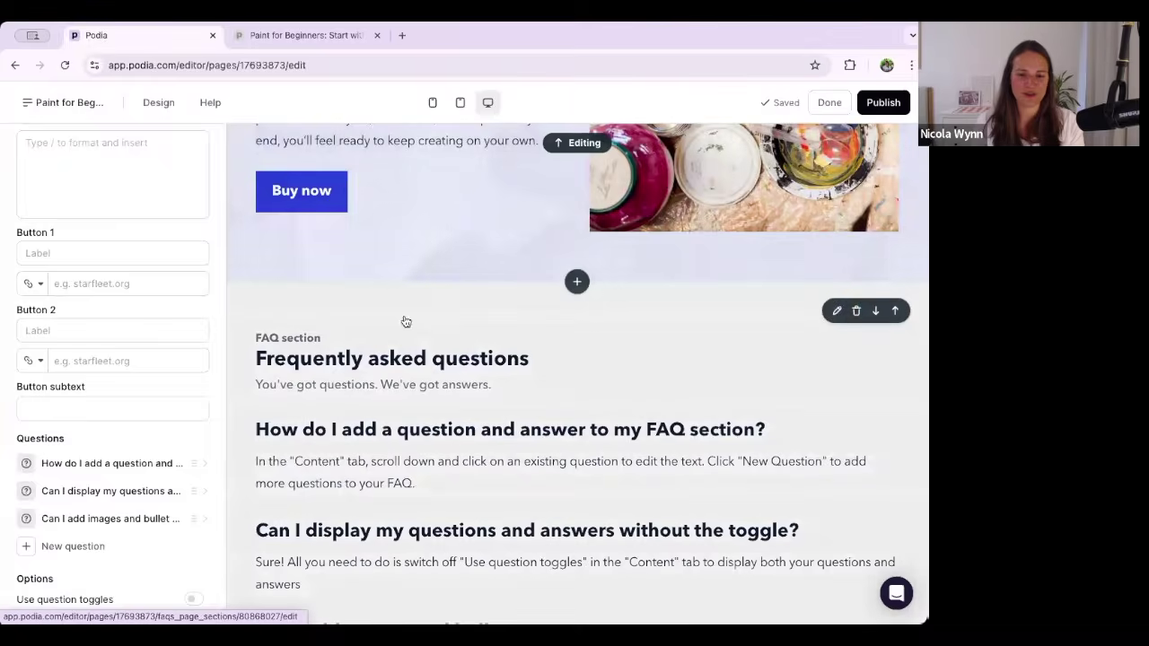
click(403, 321)
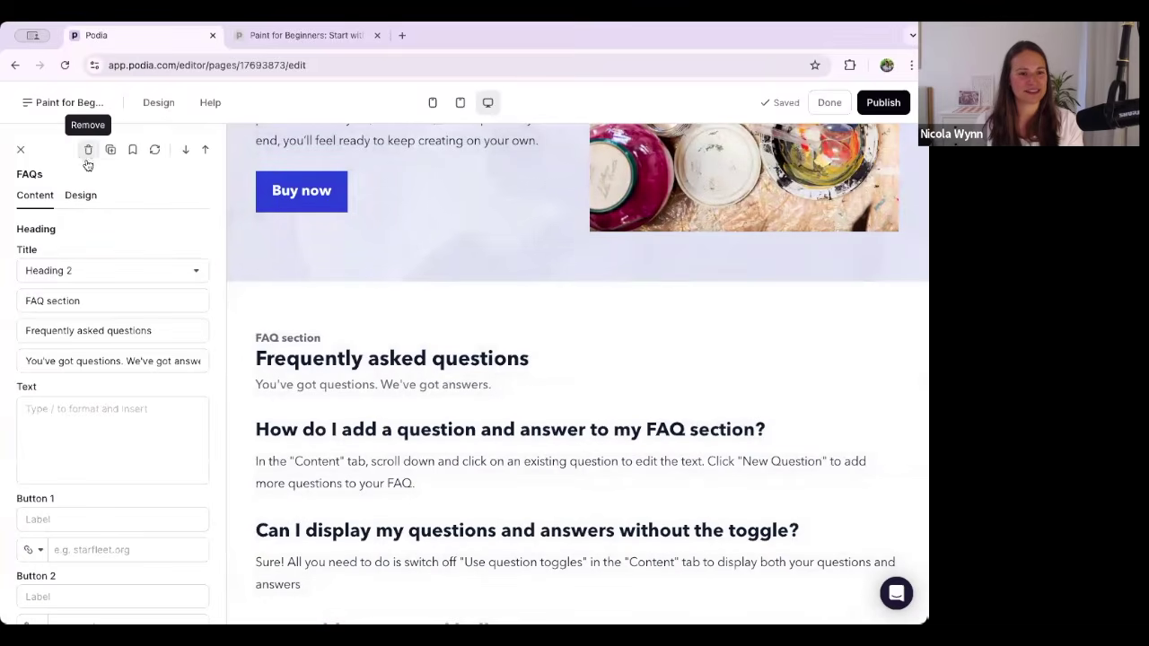
click(87, 152)
click(164, 240)
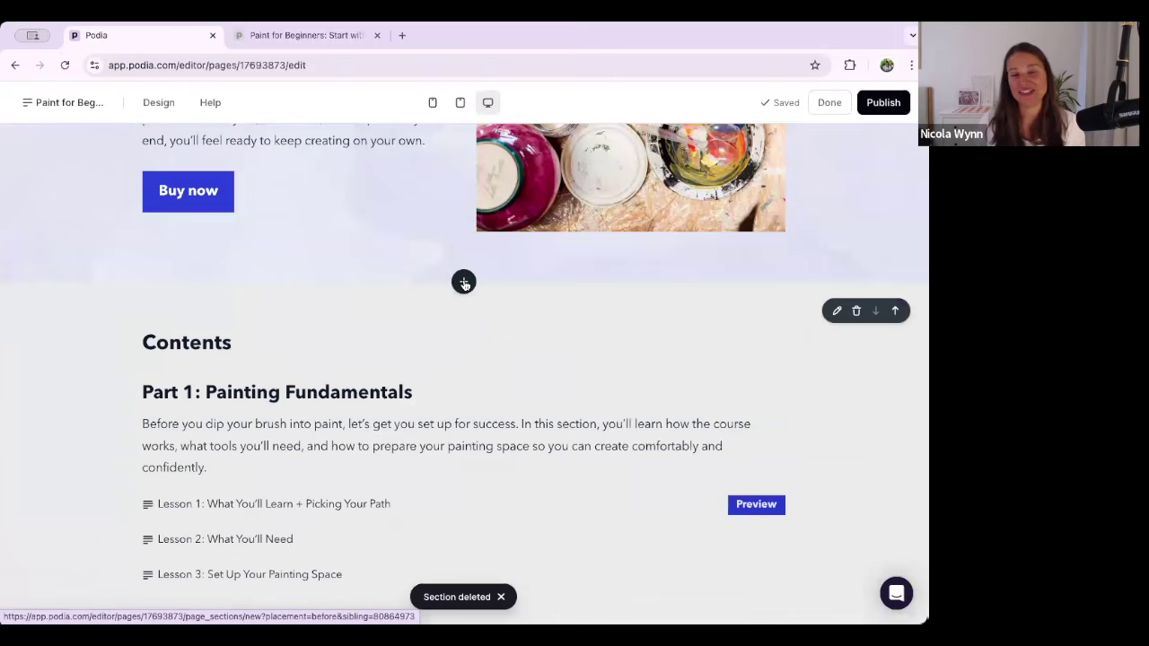
Insert a Video section between the banner and the Contents, using the template with a large video above the text.
click(464, 283)
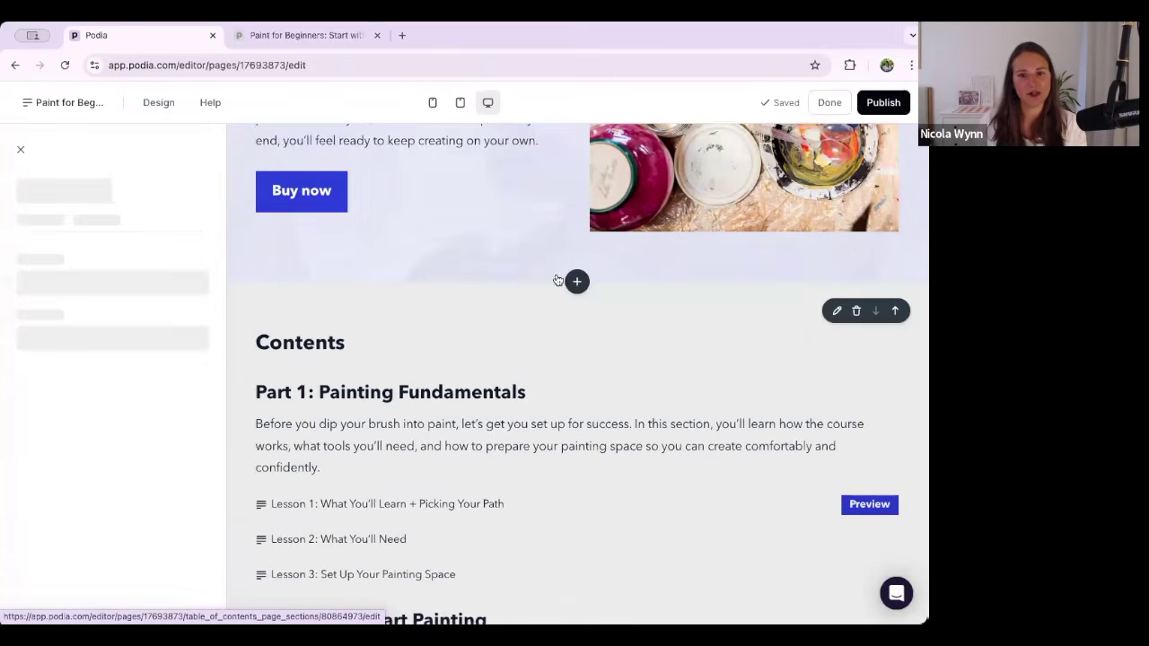
click(56, 544)
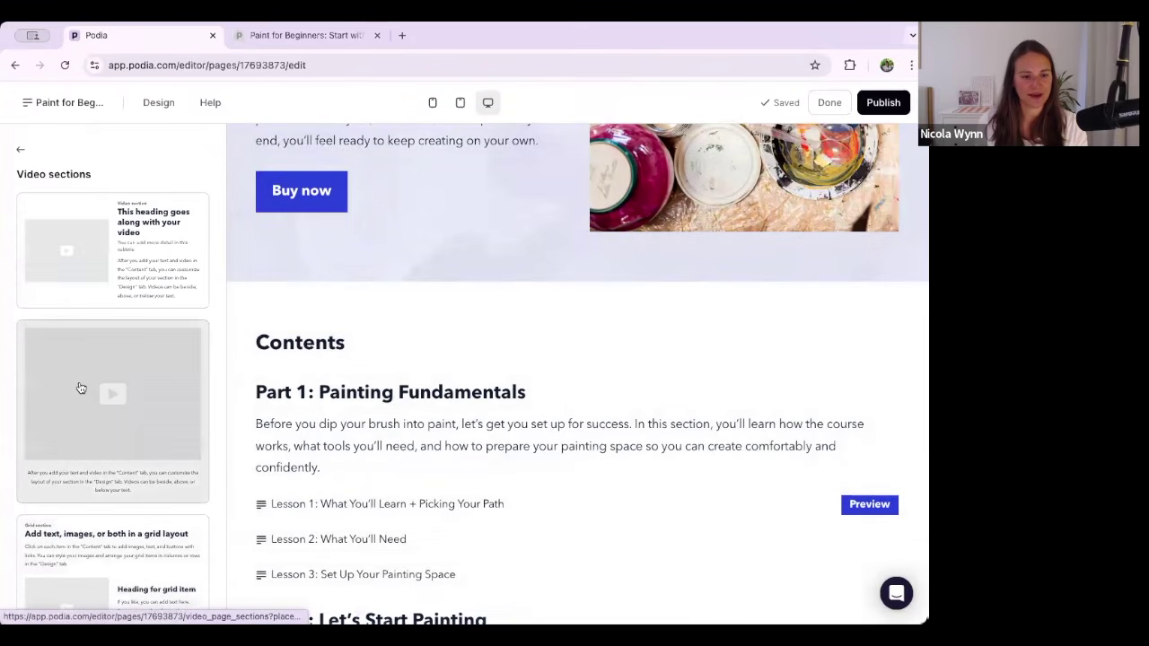
click(81, 388)
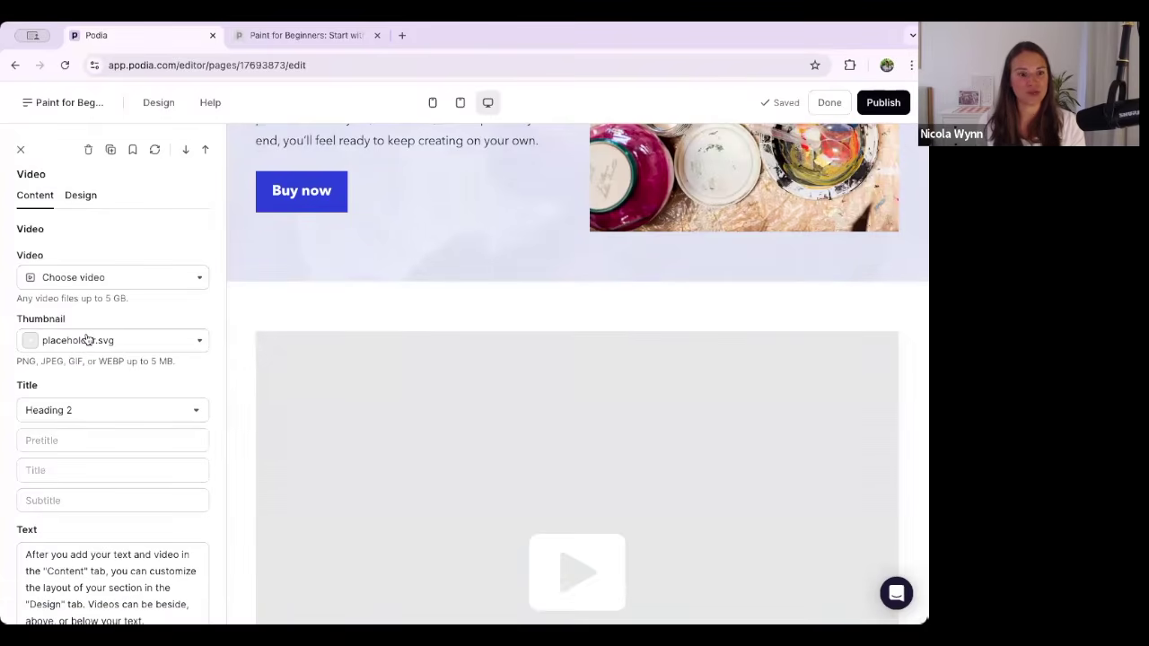
Assign Lesson 1 Video.mp4 from the existing media library as the new section's video.
click(96, 281)
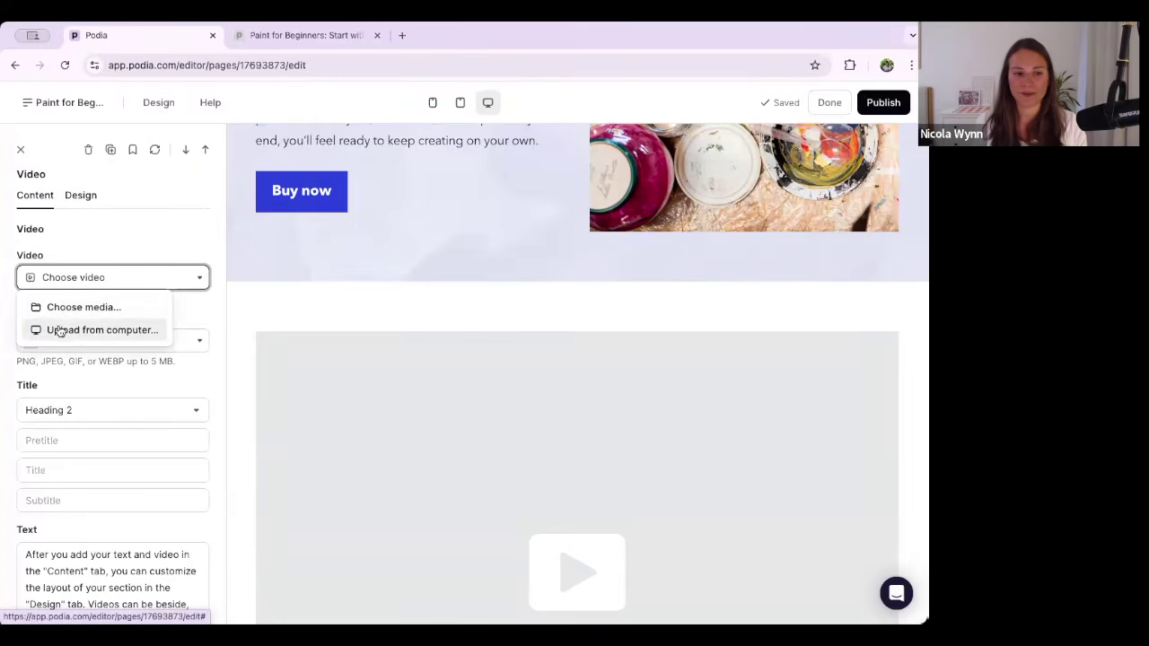
click(63, 308)
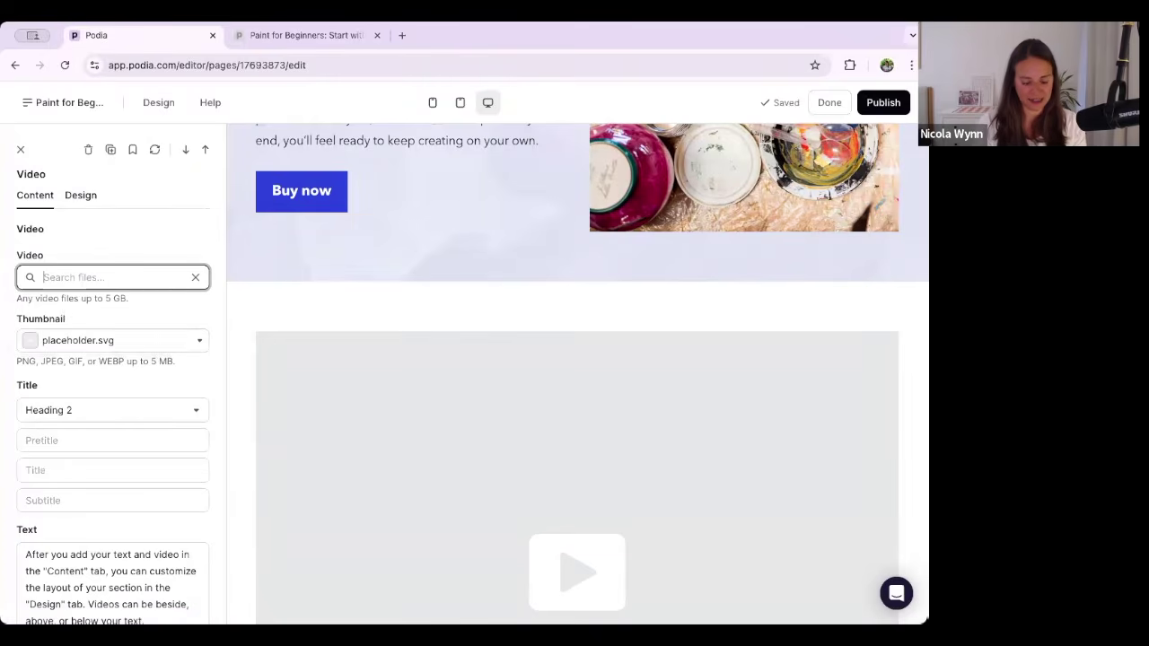
text(lesson 1)
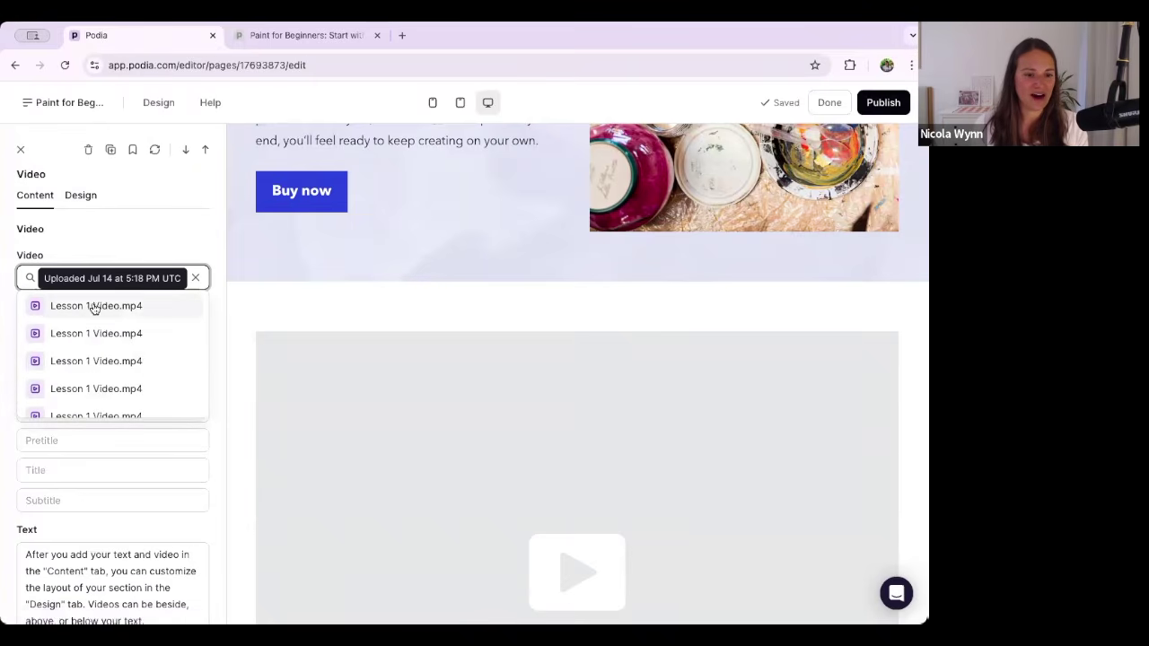
click(93, 306)
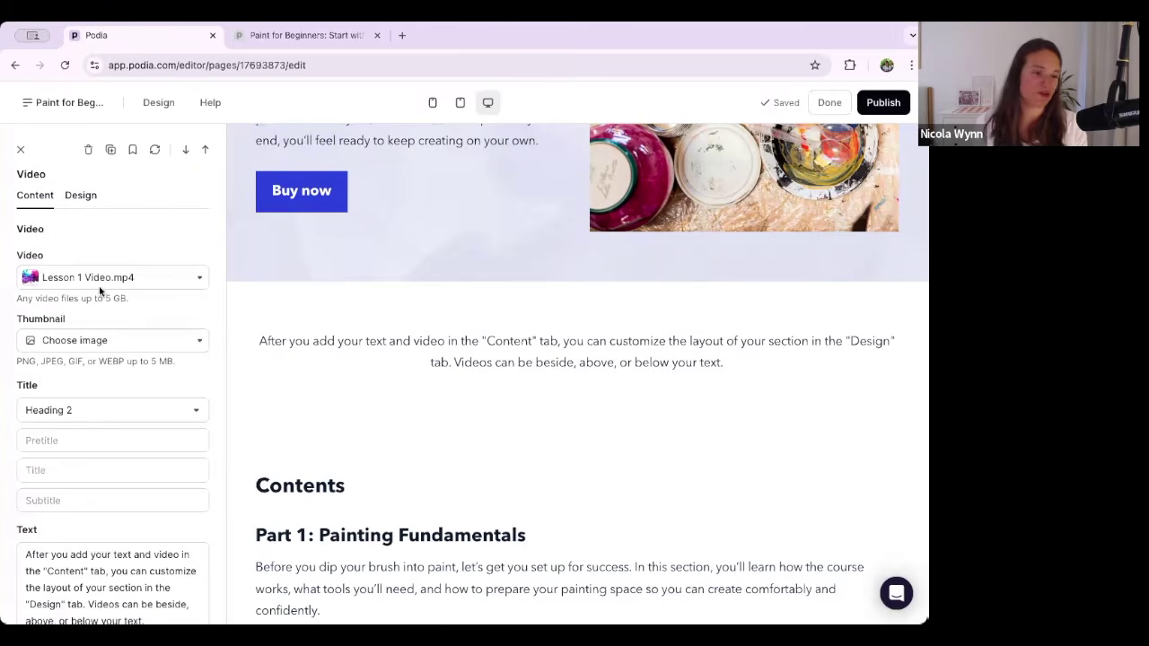
Set the Video section's thumbnail to the existing media image Lesson 1.png.
click(78, 348)
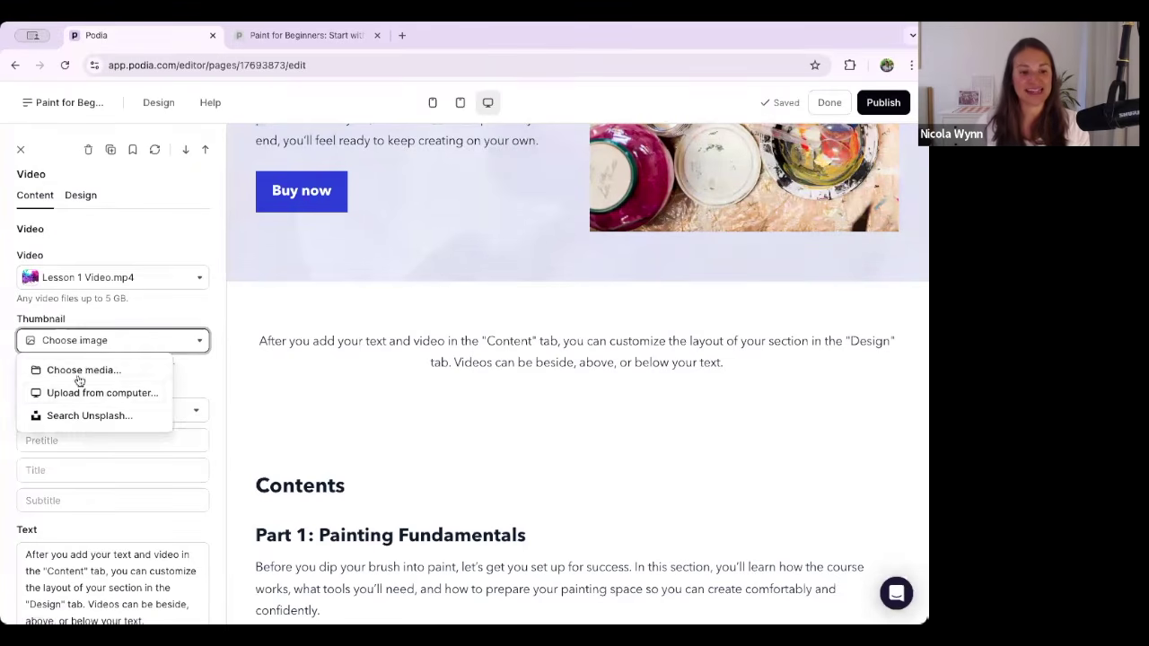
click(80, 367)
text(lesson 1)
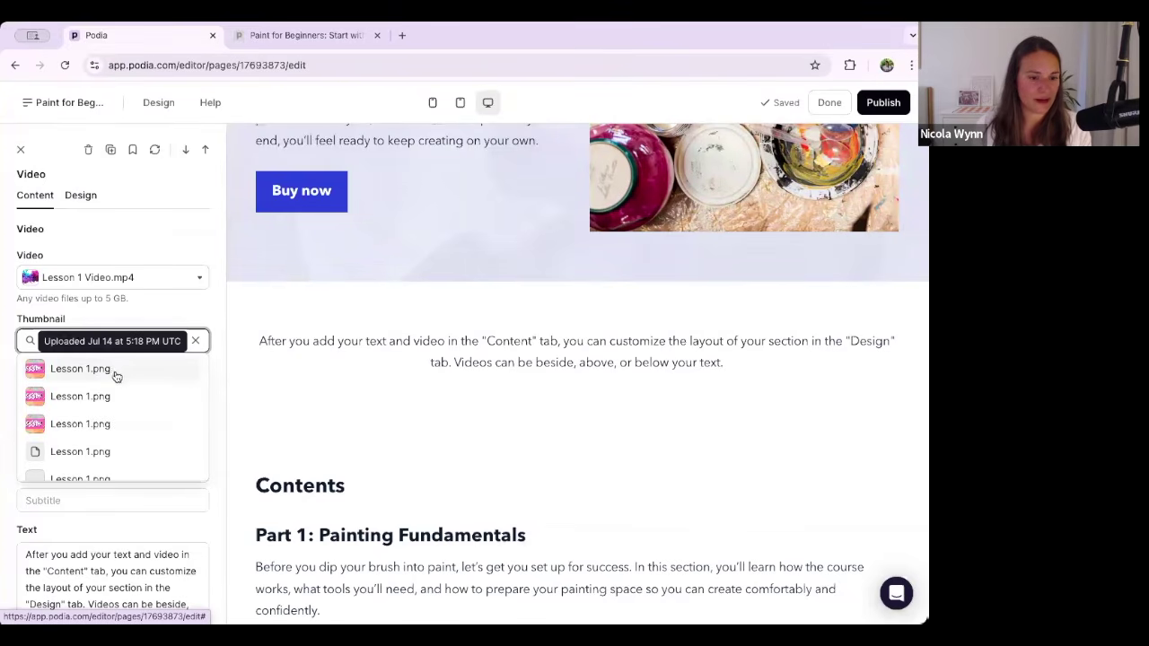
click(113, 371)
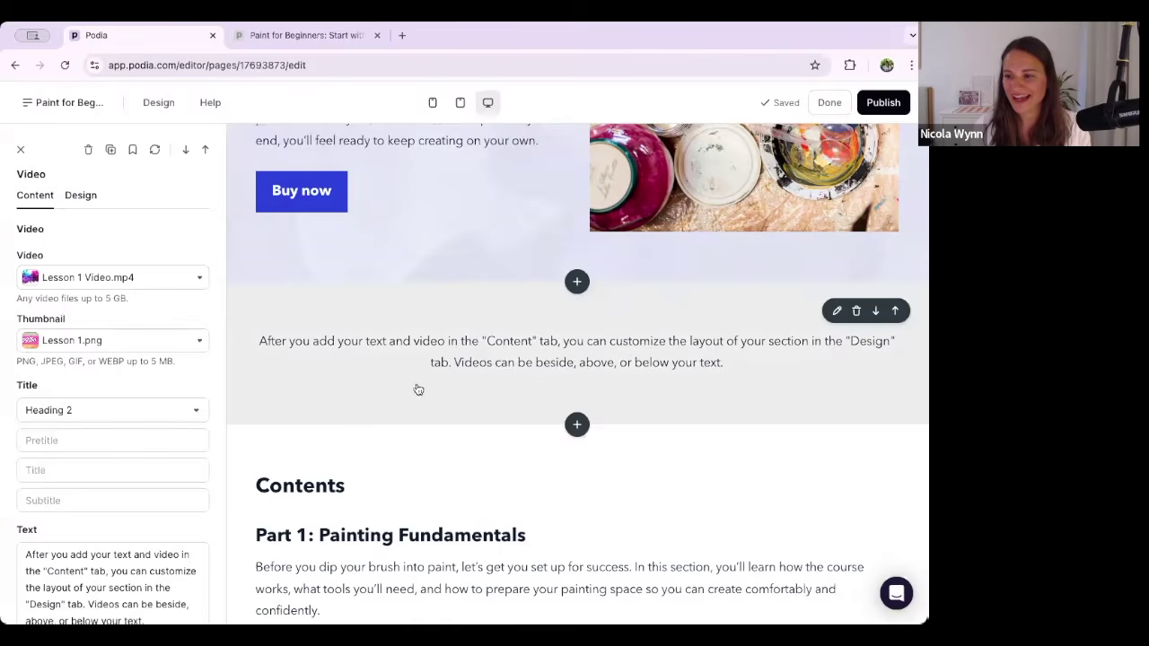
Reload the page editor and check how the video and its thumbnail display above the Contents.
scroll(415, 389, down, 2)
scroll(290, 398, up, 1)
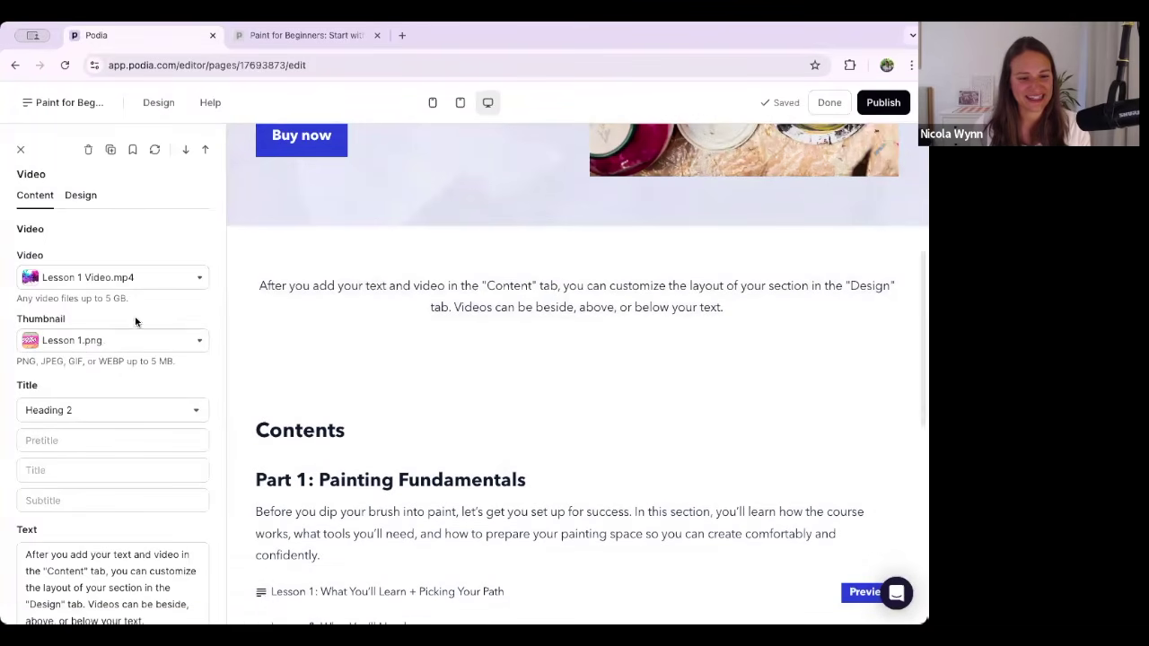
scroll(116, 404, down, 3)
click(361, 65)
key(Return)
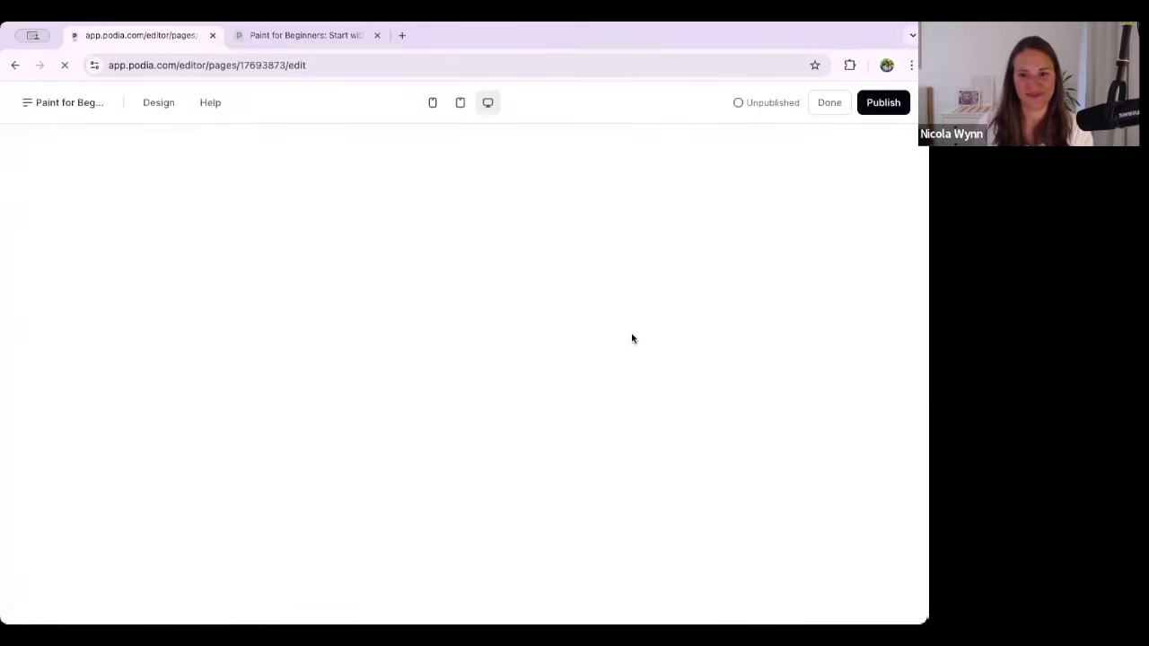
scroll(464, 323, down, 8)
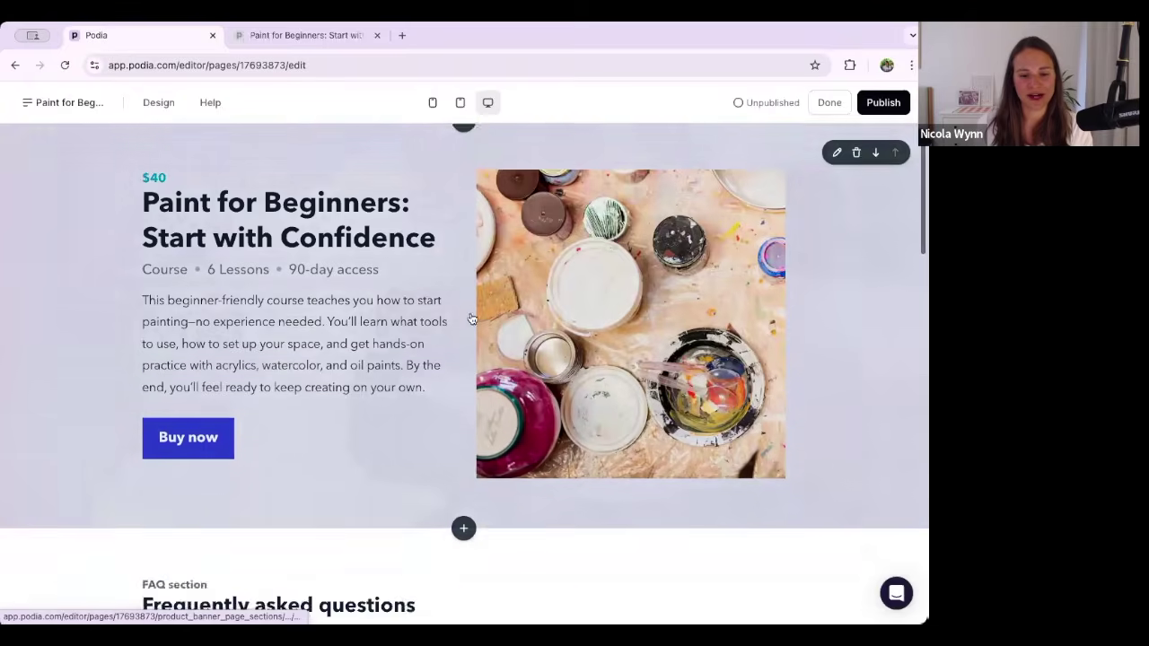
scroll(463, 324, down, 3)
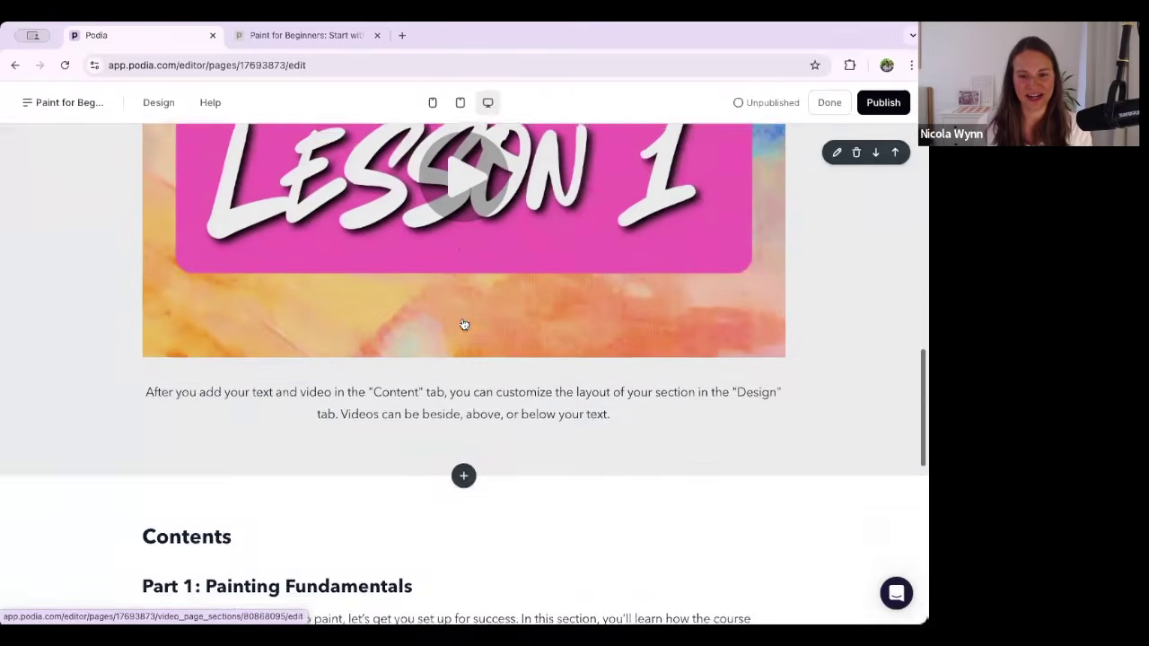
scroll(462, 324, up, 3)
scroll(460, 325, down, 3)
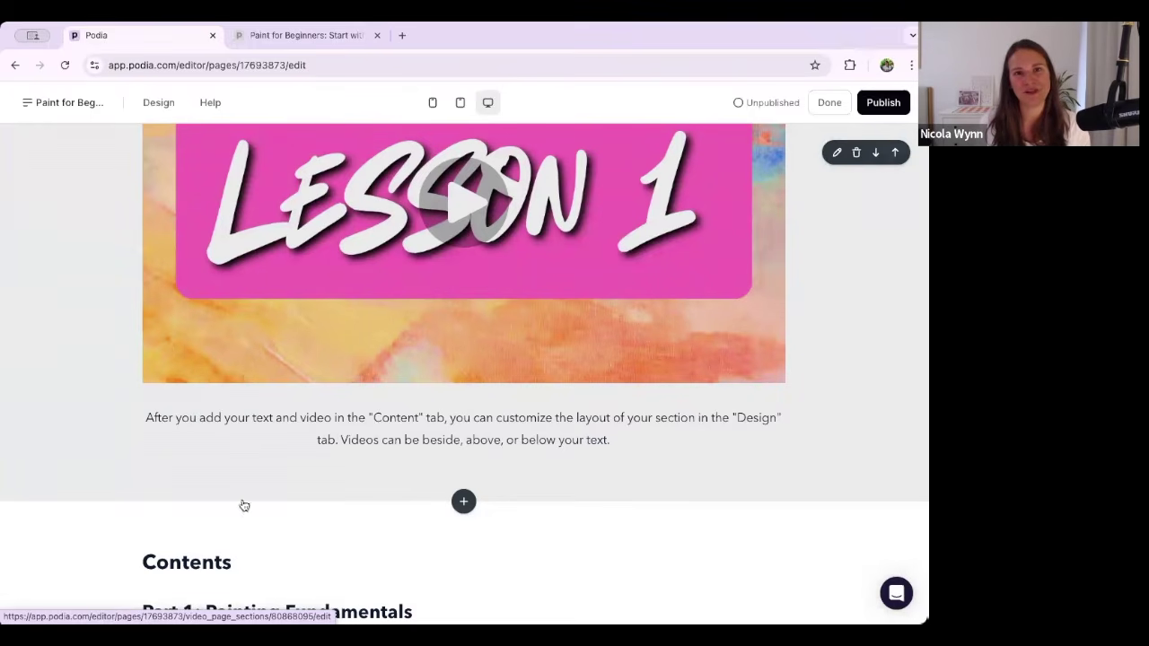
scroll(310, 477, down, 5)
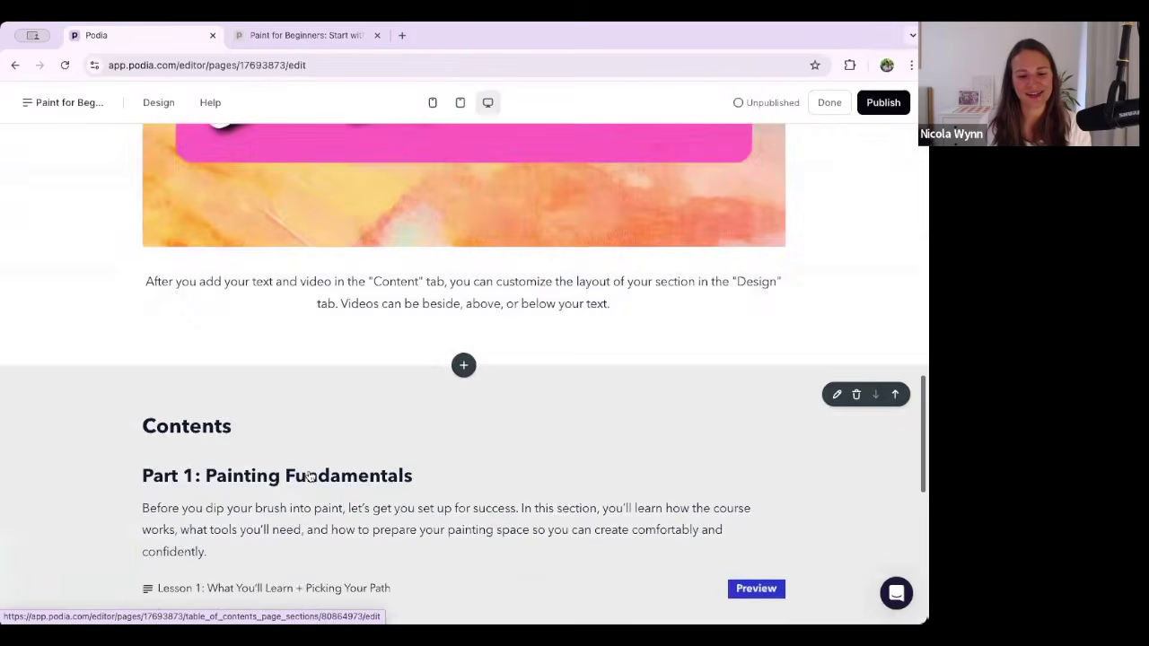
Open the Contents section's settings and review its content fields and display options.
click(332, 267)
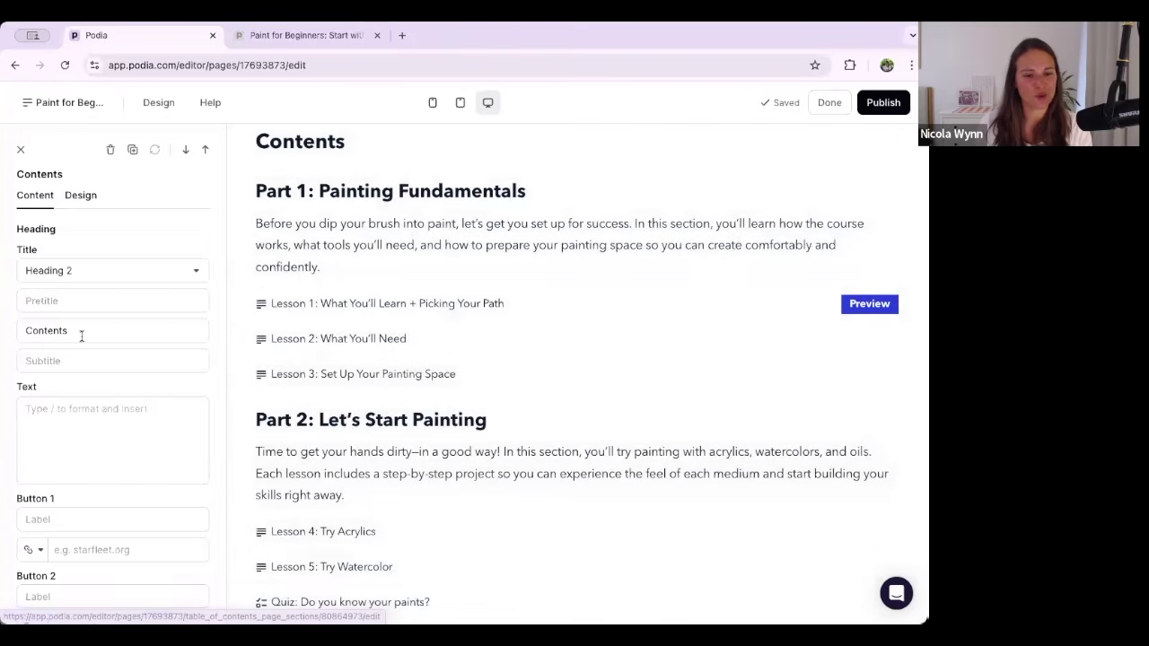
scroll(81, 333, down, 5)
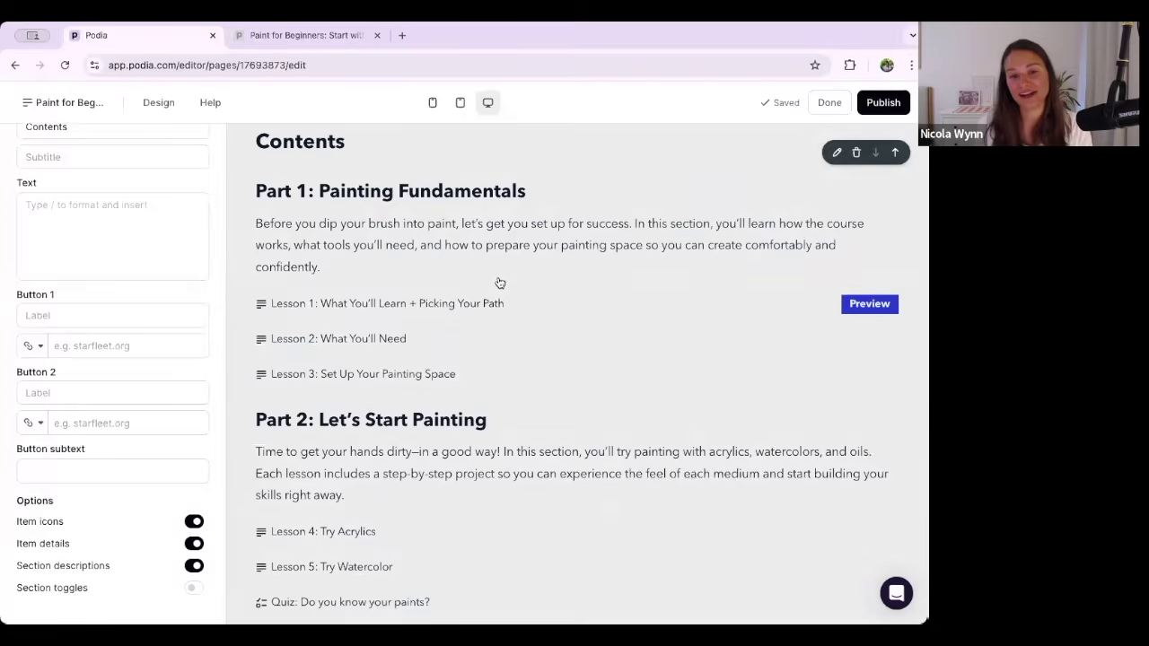
scroll(485, 305, down, 1)
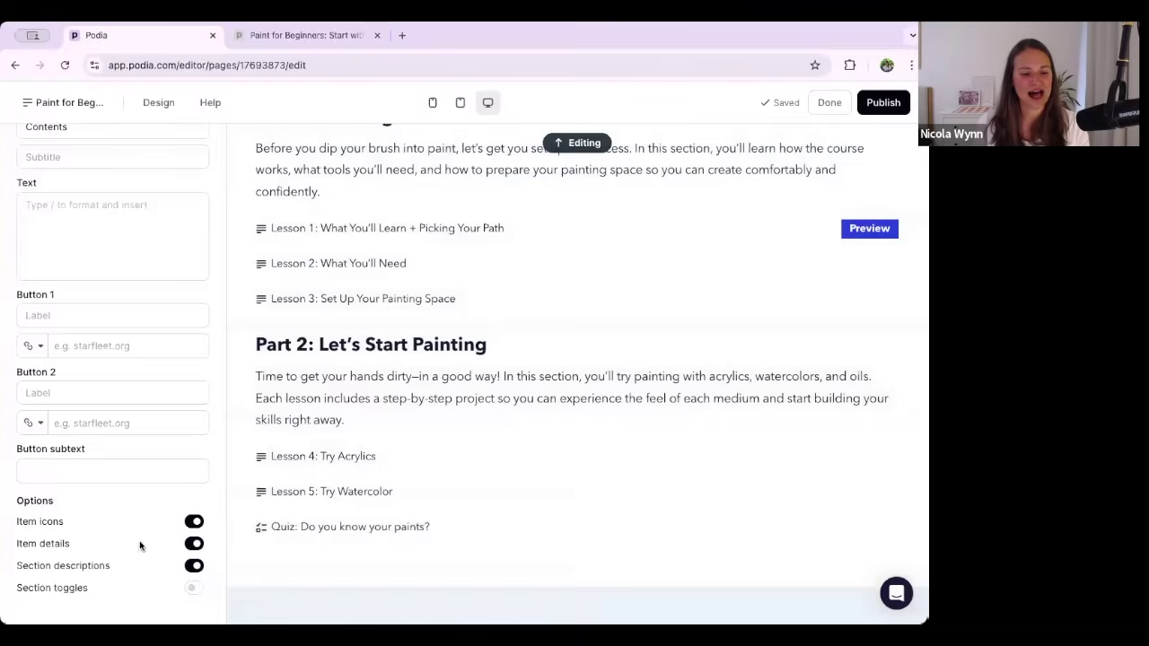
Try the Contents section's toggles, section descriptions, item details and item icons options, switching each back to its original state.
click(196, 589)
click(196, 588)
click(195, 566)
click(194, 566)
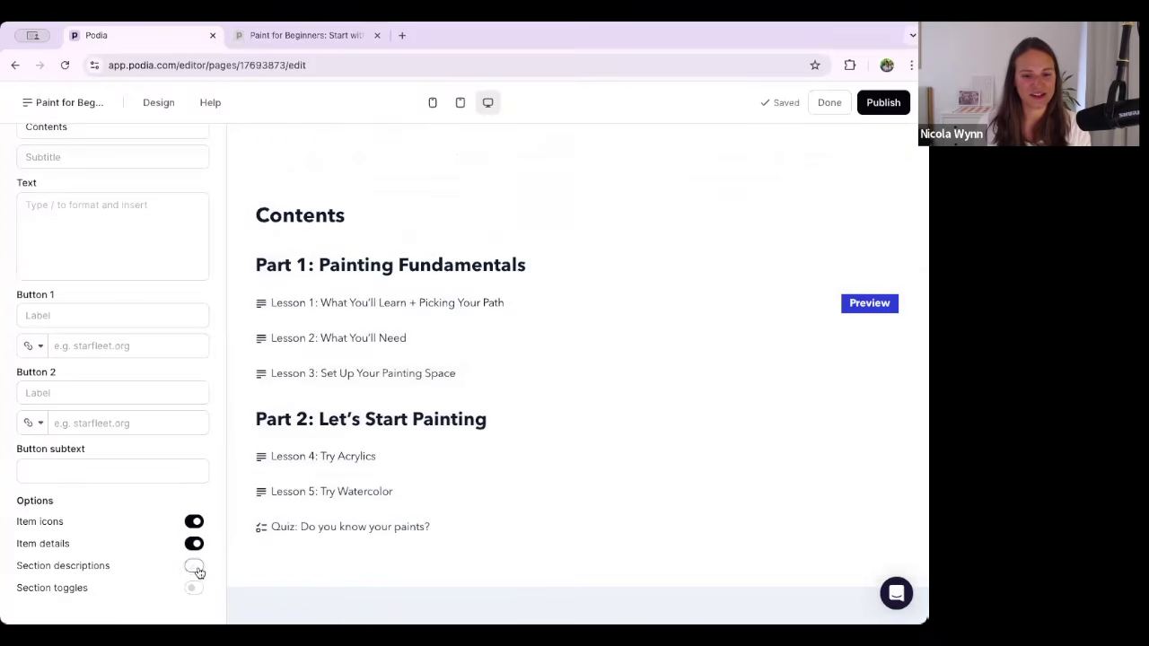
click(194, 544)
click(195, 543)
click(195, 521)
click(195, 522)
scroll(391, 528, up, 3)
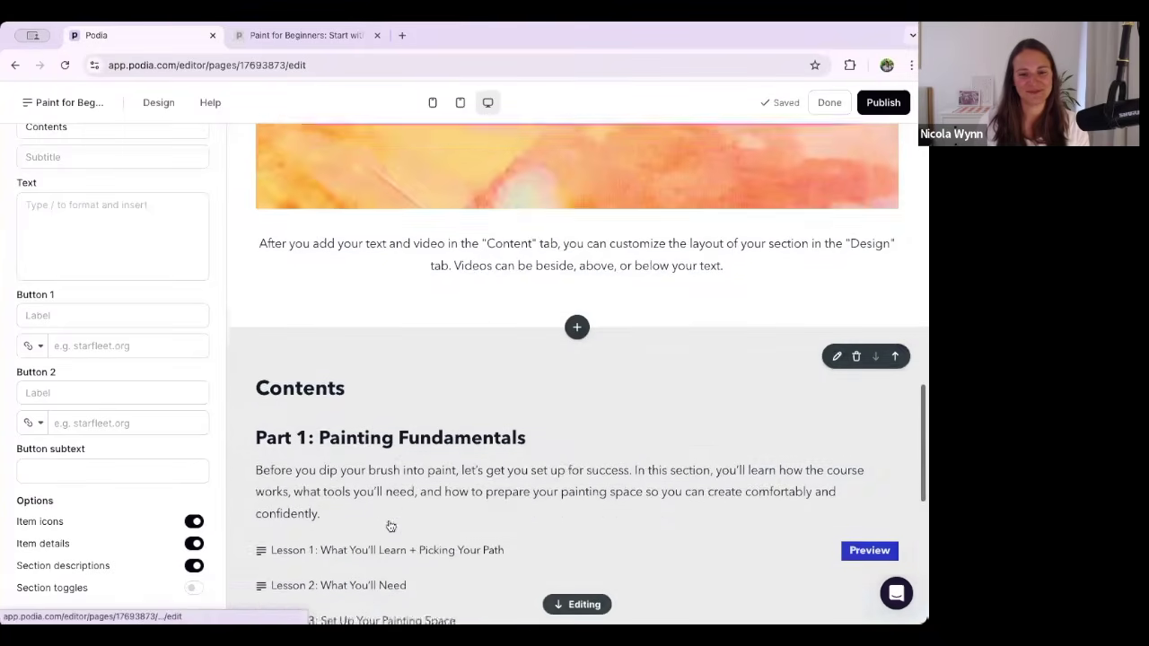
Apply the Dark theme to the Contents section and change its style to boxed cards.
scroll(126, 282, up, 3)
click(81, 197)
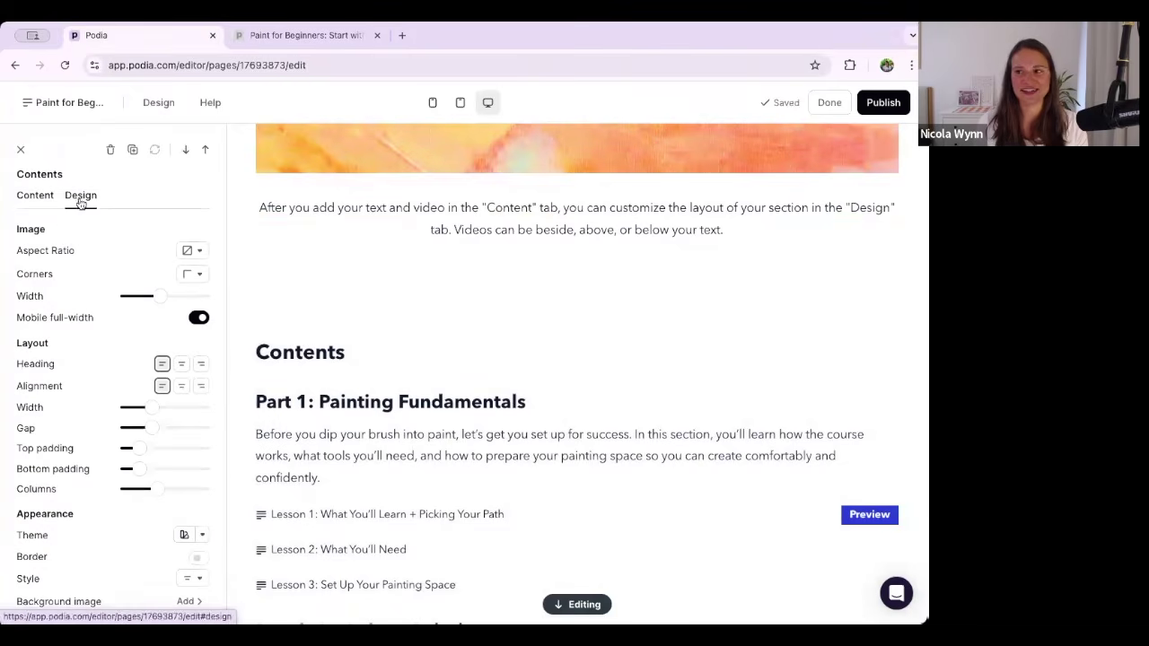
click(199, 536)
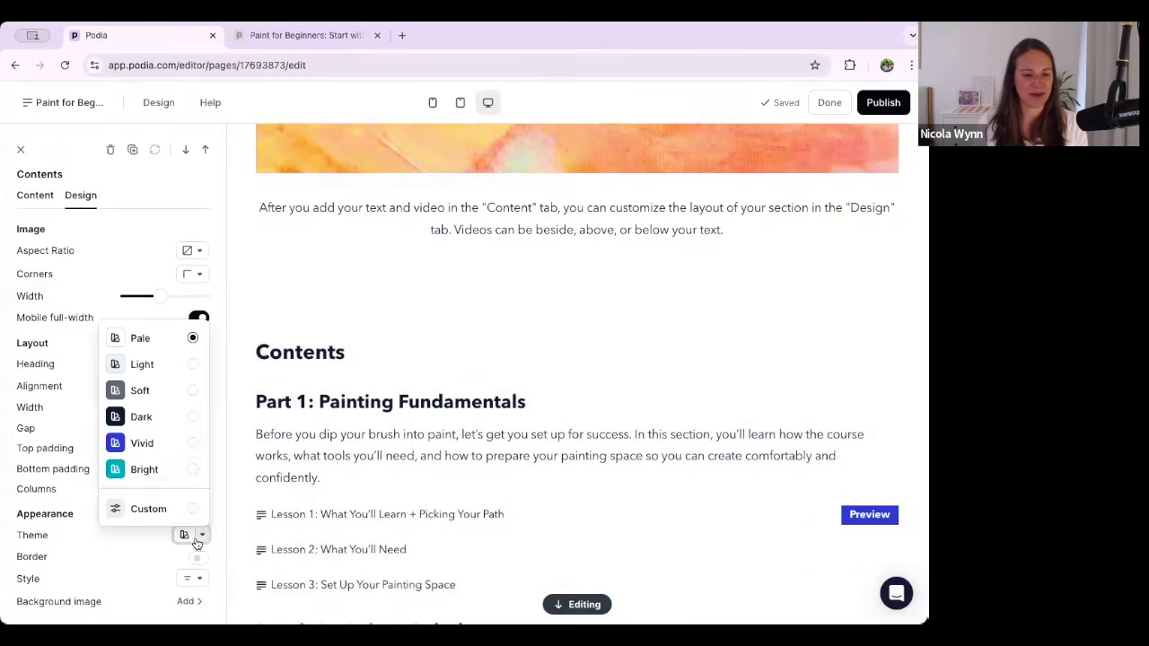
click(141, 416)
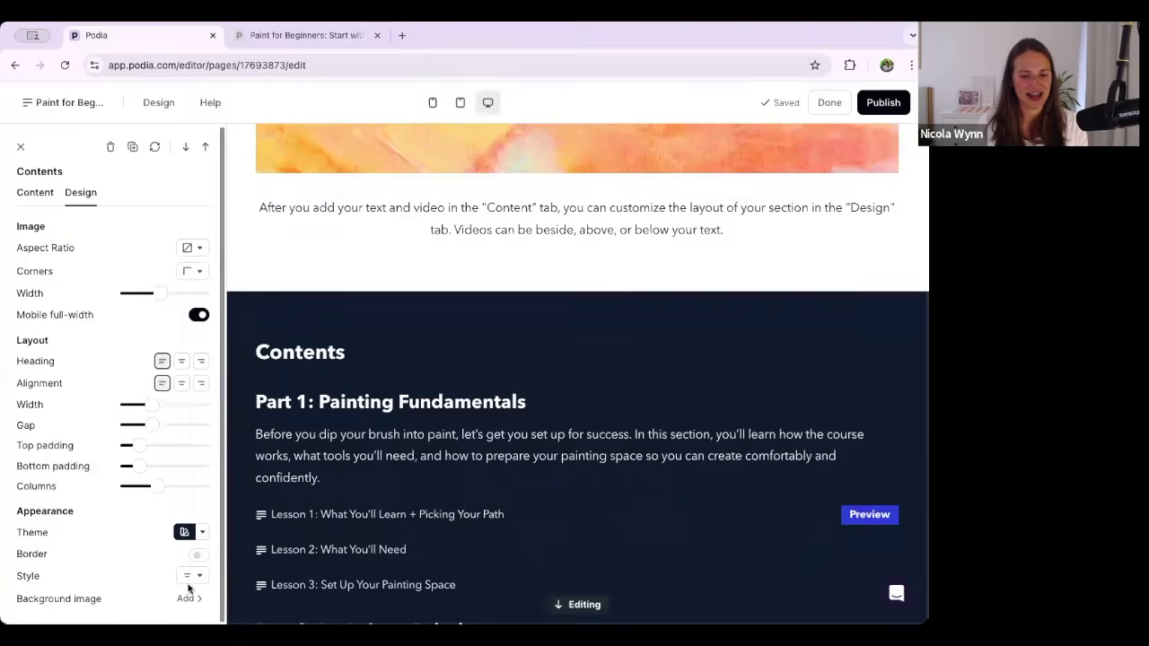
click(190, 584)
click(167, 547)
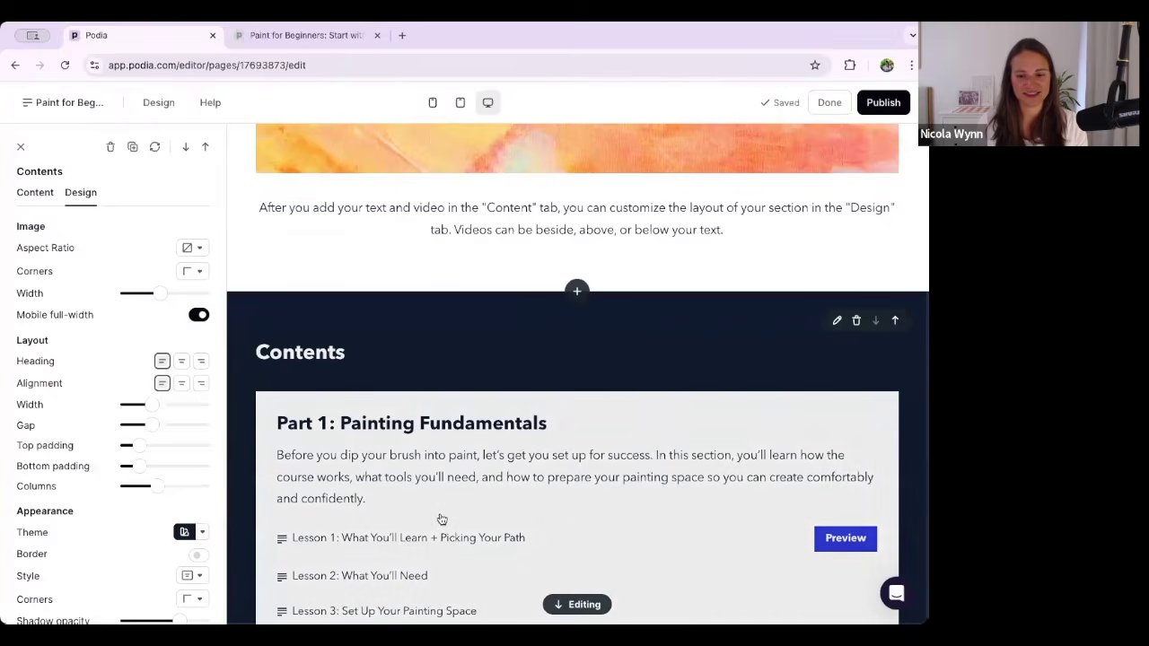
Examine the restyled Contents section, including both course parts and the lesson Preview button.
scroll(440, 519, down, 3)
scroll(440, 520, down, 3)
scroll(441, 520, up, 4)
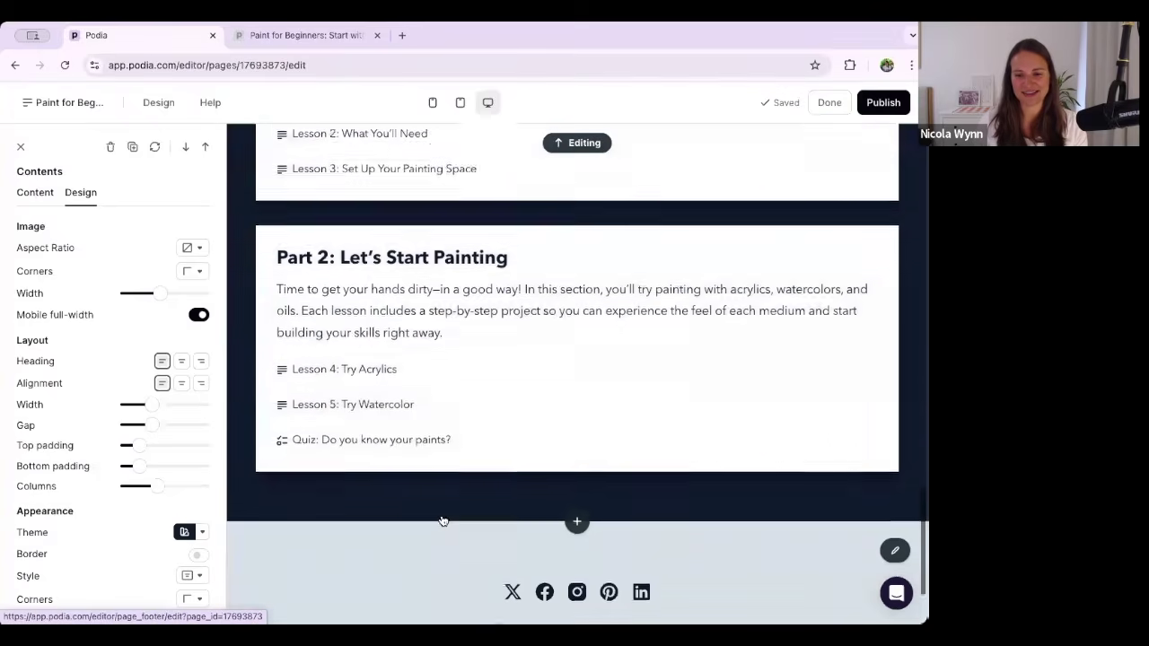
scroll(441, 526, up, 2)
scroll(441, 520, down, 1)
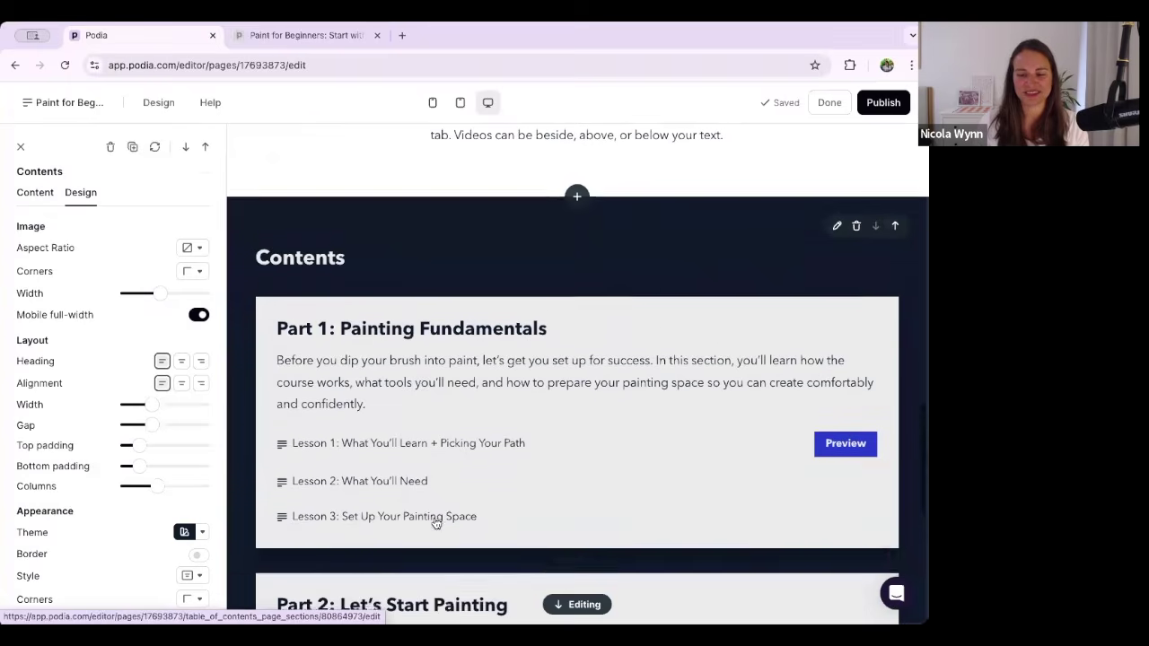
scroll(597, 523, up, 1)
scroll(597, 523, down, 2)
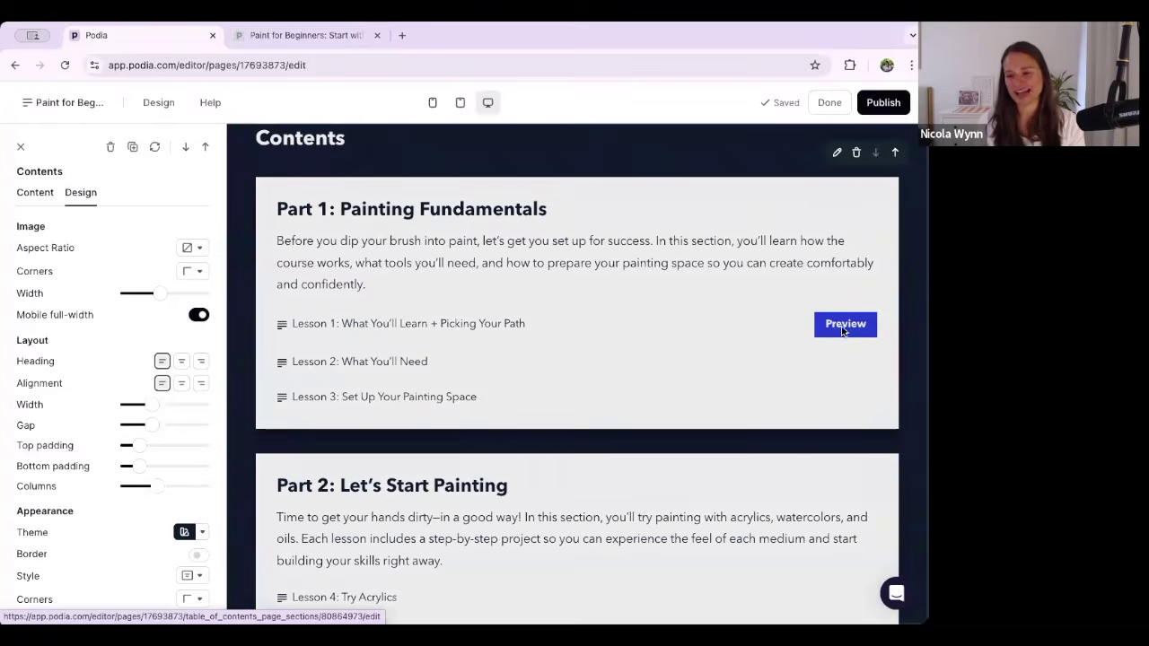
Delete the Frequently asked questions section between the banner and the video.
scroll(538, 301, up, 8)
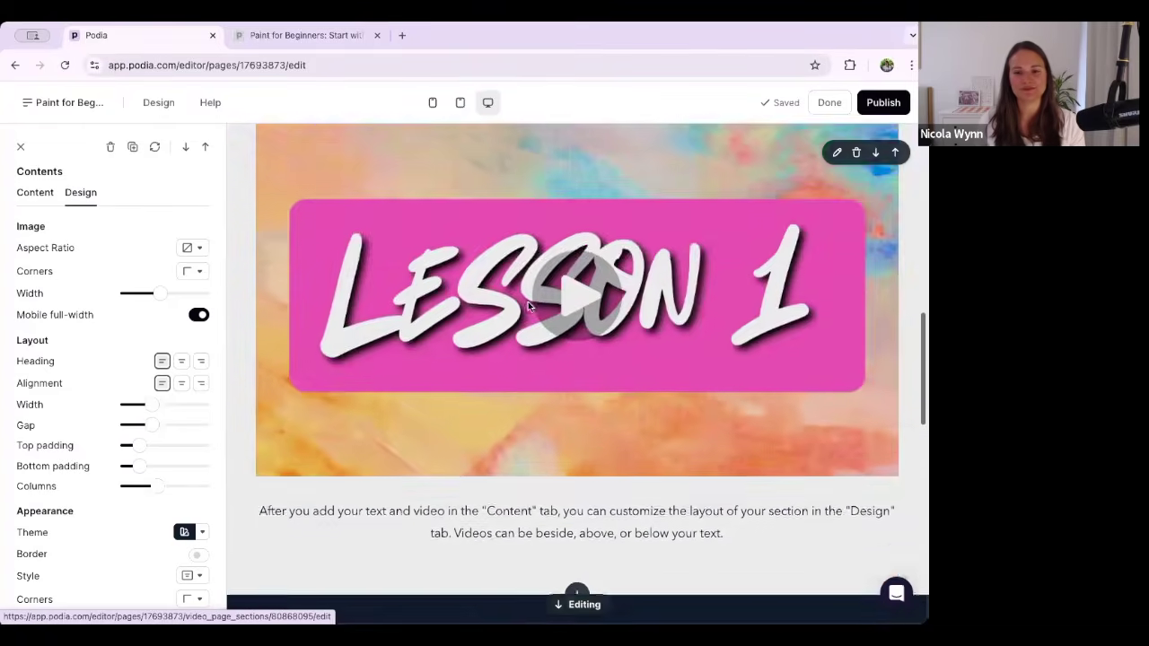
scroll(535, 314, up, 2)
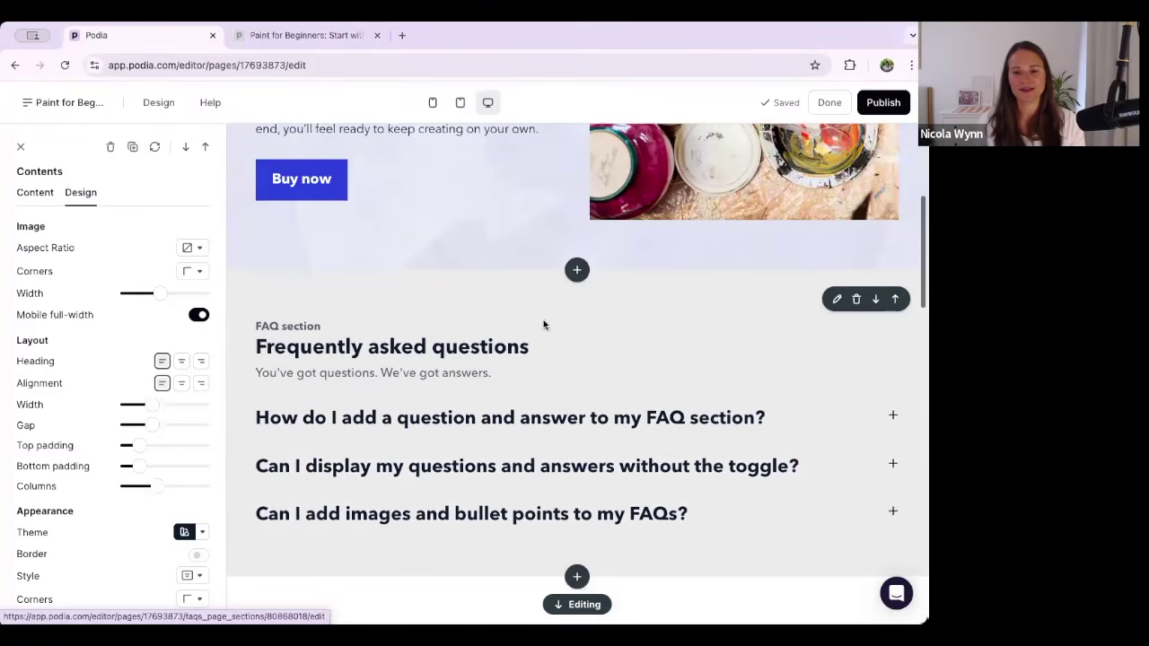
click(858, 299)
click(141, 270)
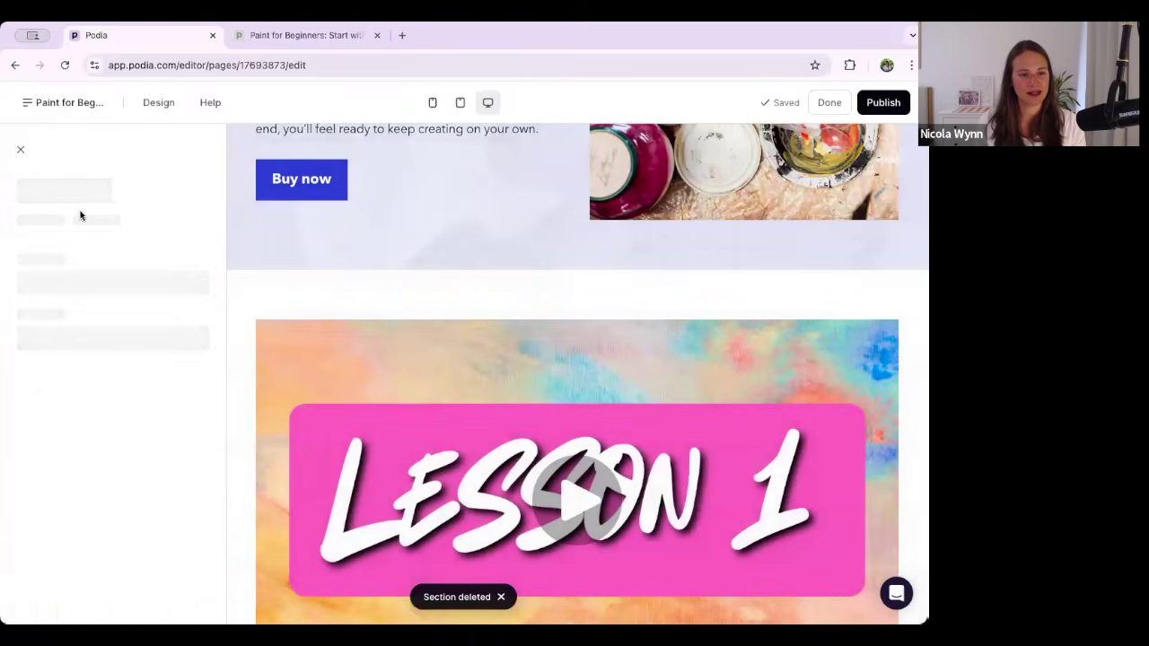
Reduce the video's width slightly in the Video section's design settings.
click(80, 195)
mouse_move(201, 275)
drag(201, 274, 186, 274)
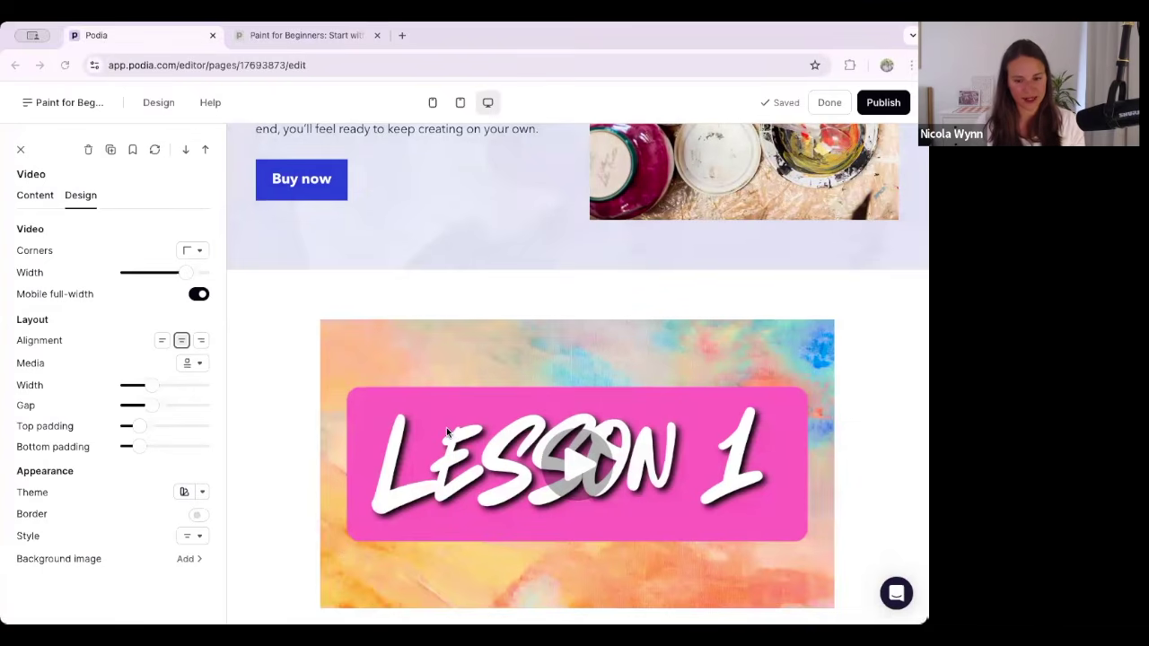
Replace the Video section's placeholder text with the four-paragraph course introduction starting "Painting doesn't have to be intimidating.".
scroll(448, 430, down, 5)
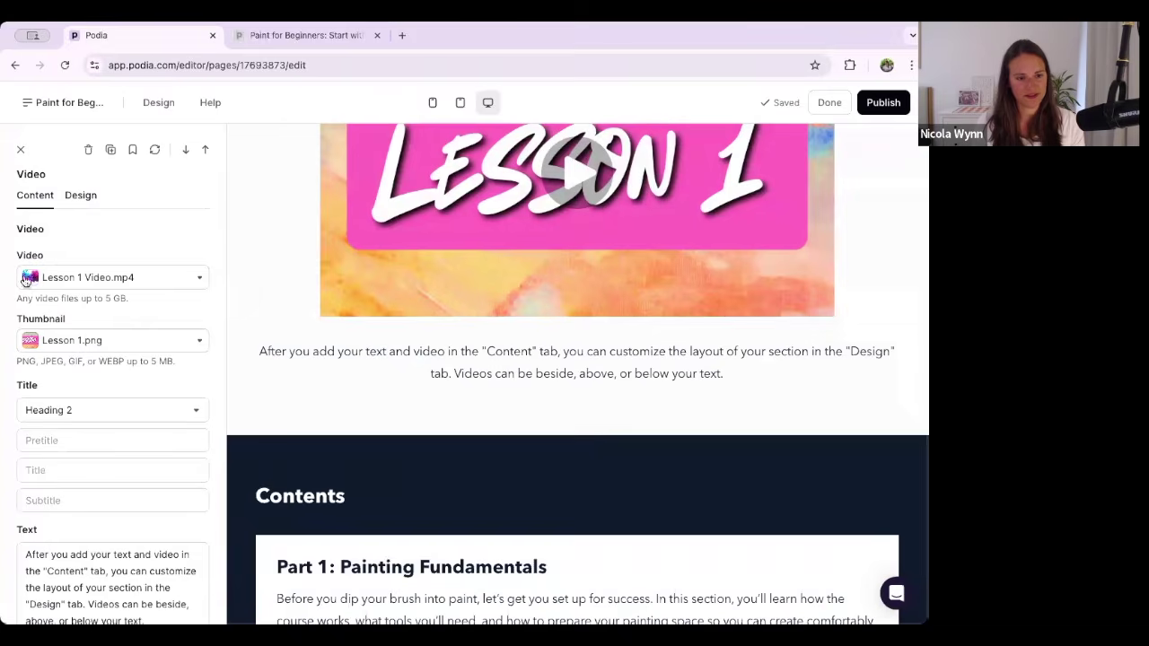
scroll(99, 400, down, 3)
triple_click(120, 438)
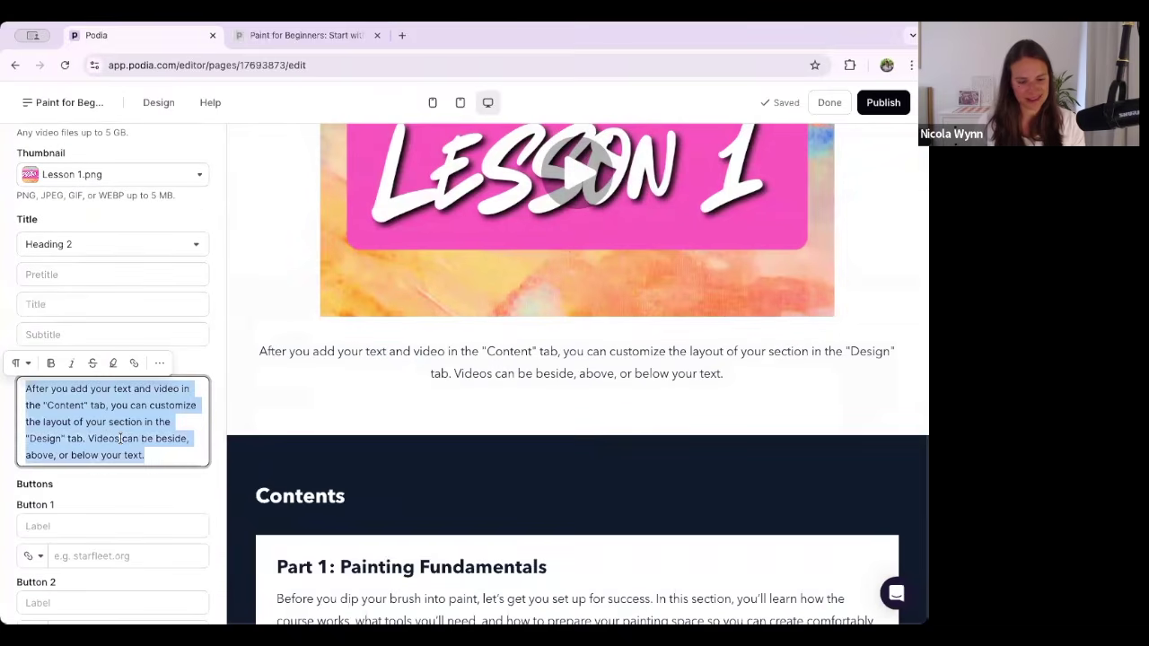
text(Painting doesn’t have to be intimidating. You don’t need to be "naturally artistic," go to art school, or invest in hundreds of dollars worth of supplies. Paint for Beginners: Start with Confidence is a beginner-friendly online course that teaches you everything you need to know to get started—from choosing your materials to finishing your first paintings. In just six lessons, you’ll go from feeling unsure to creating artwork you’re proud of, using acrylics, watercolor, and oil paints. Whether you want a relaxing new hobby or a creative outlet to explore, this course will guide you step by step.)
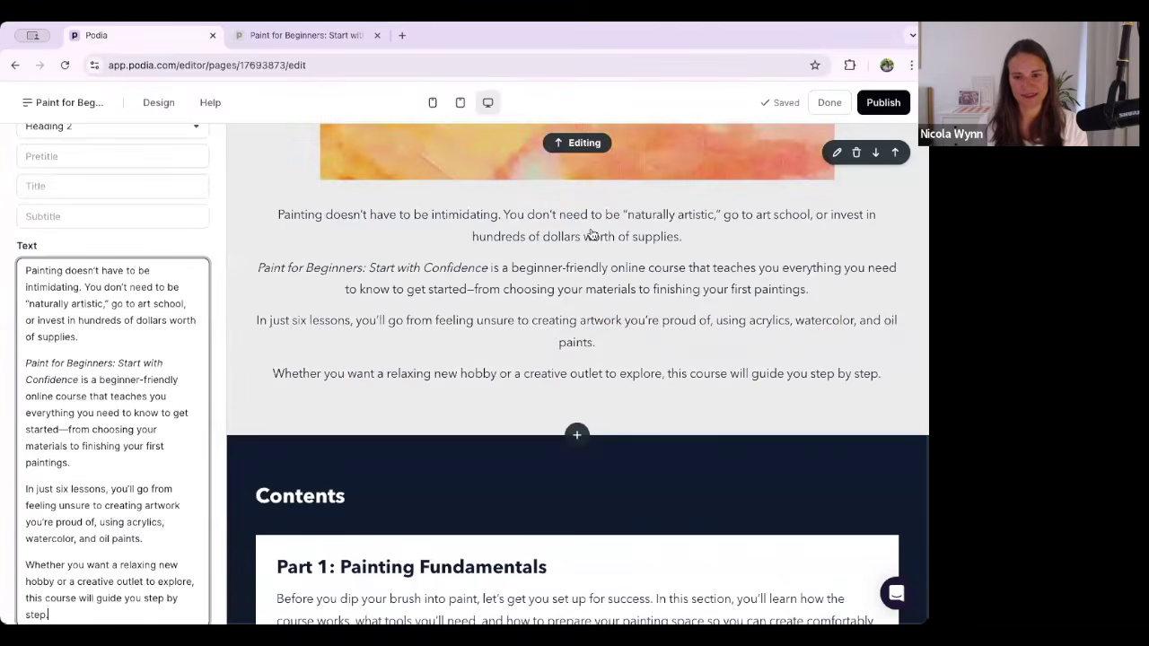
Try the magenta and purple preset for the site's base colors and check it on the banner, video and Contents sections.
scroll(421, 279, up, 5)
click(374, 267)
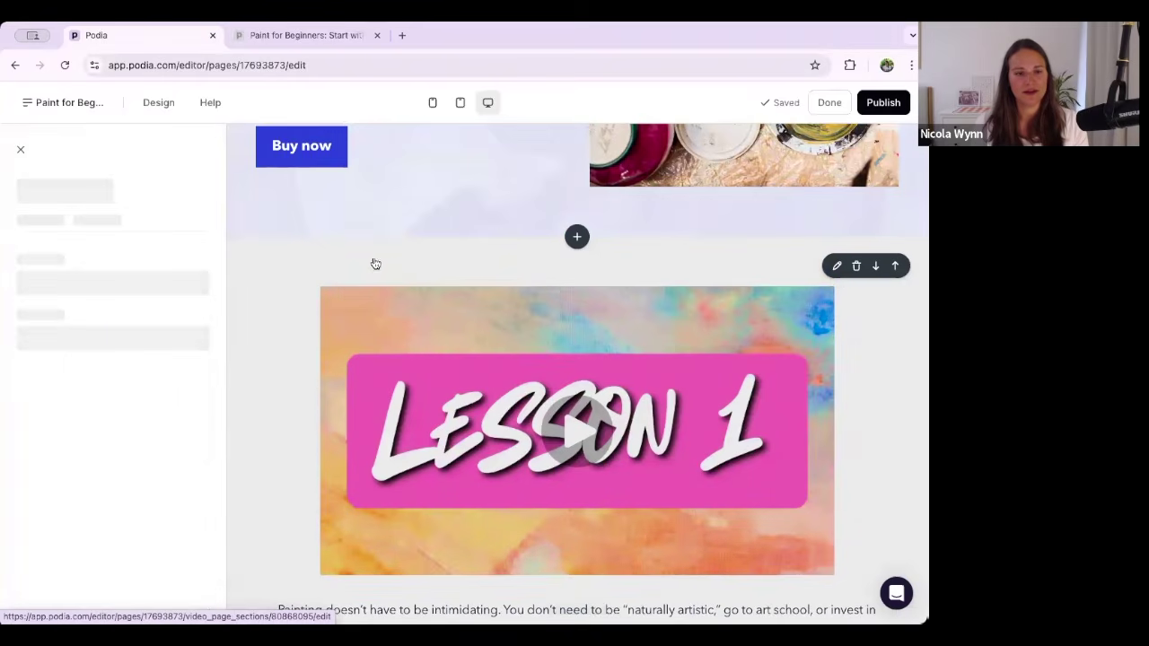
click(156, 104)
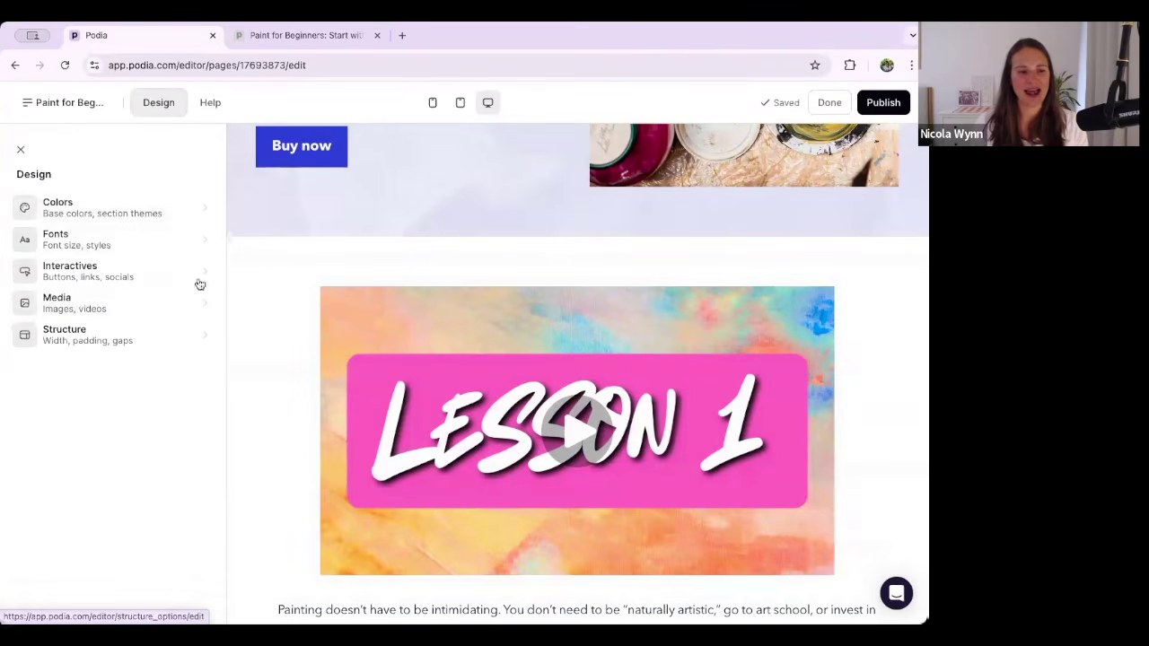
click(70, 207)
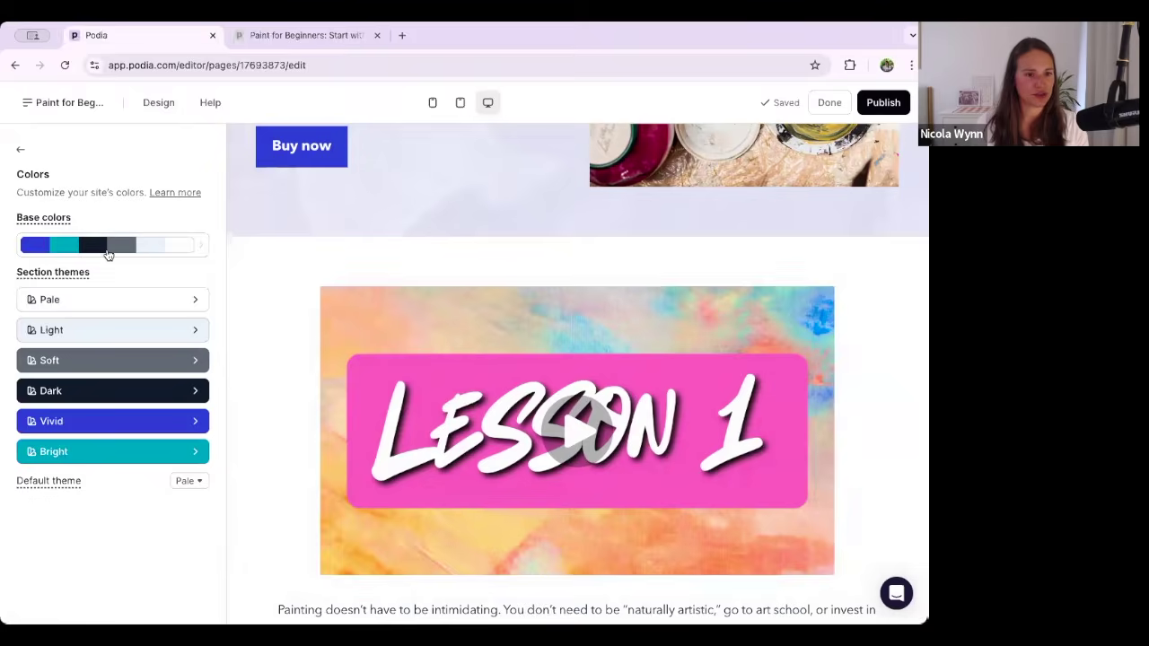
click(83, 244)
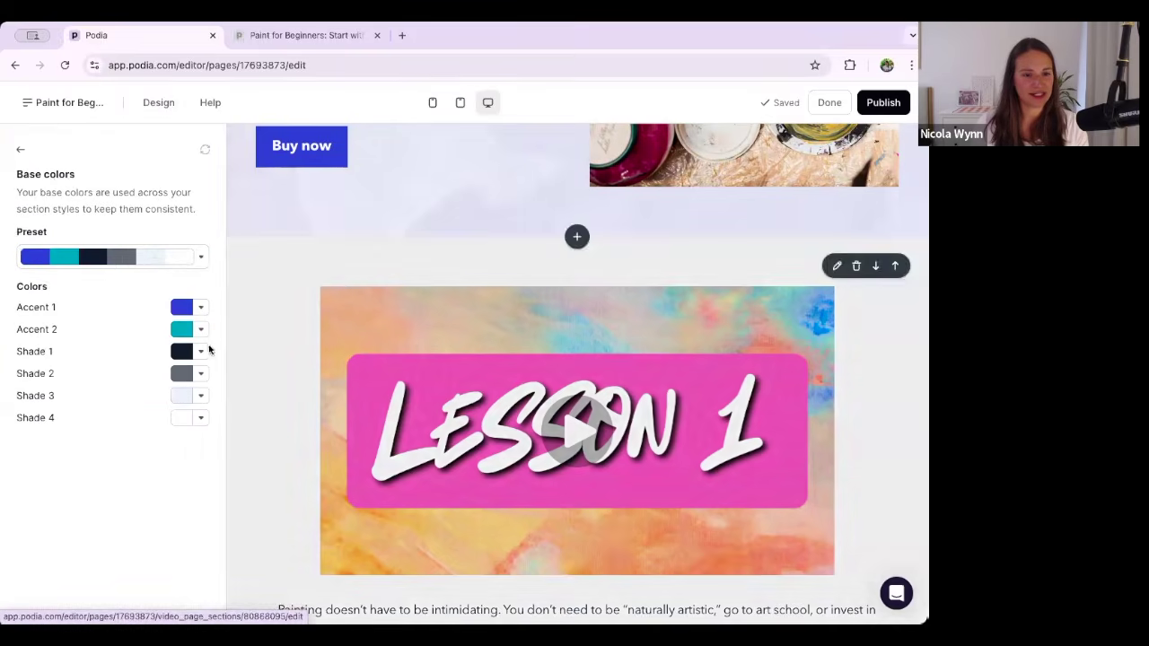
click(153, 258)
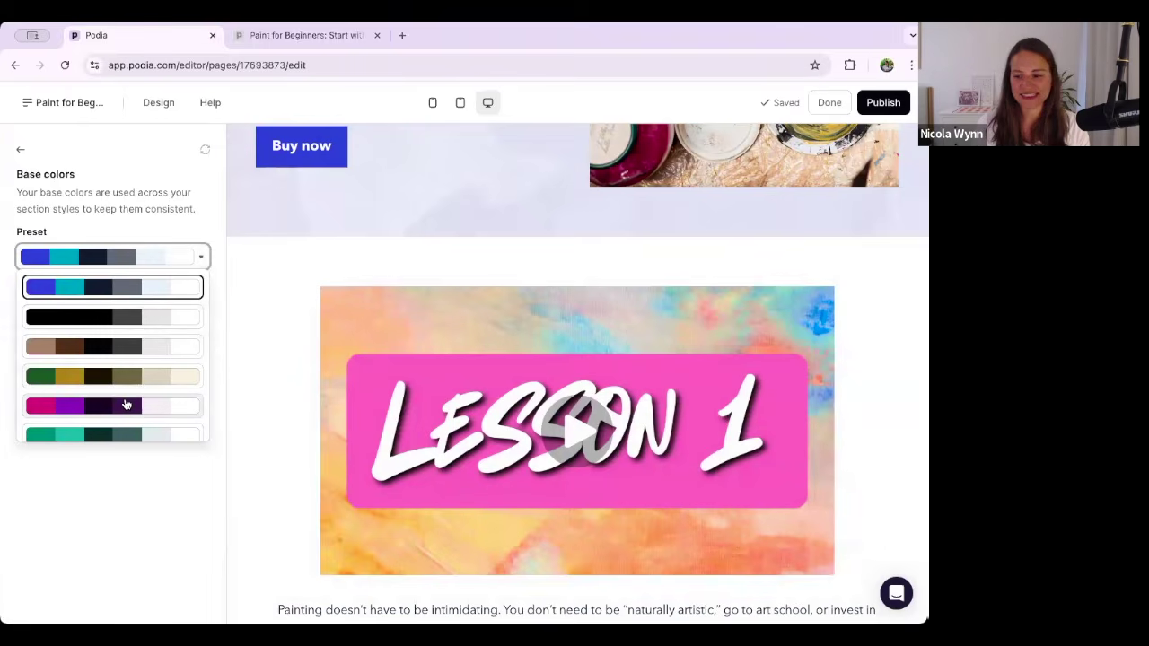
click(125, 405)
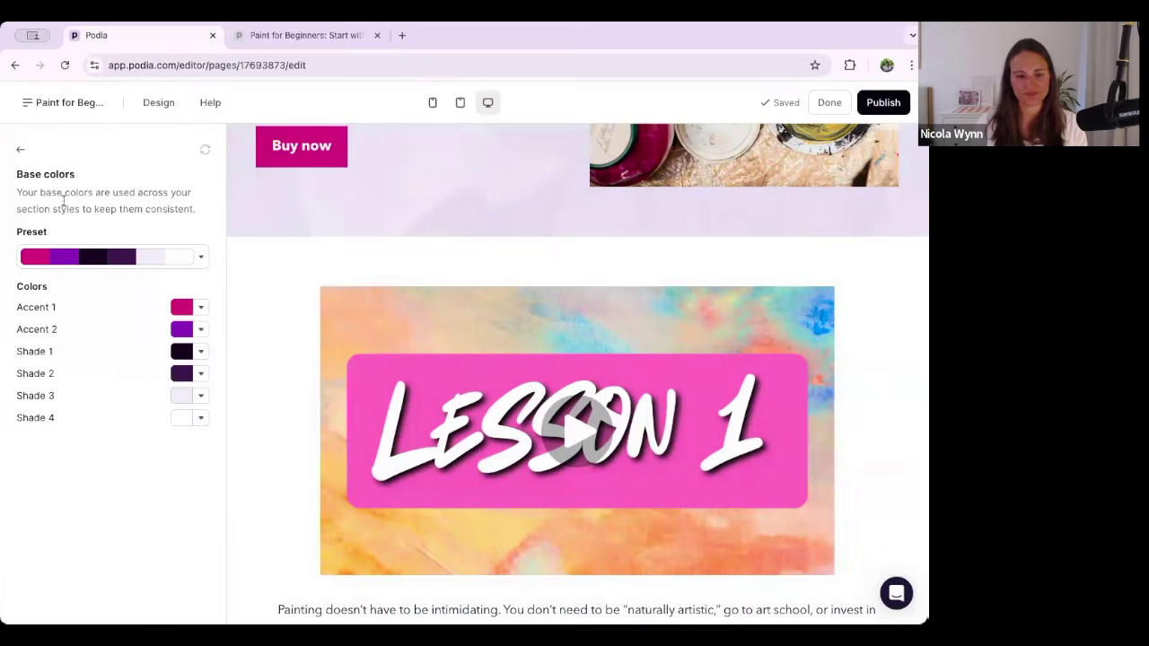
scroll(446, 282, up, 2)
scroll(438, 287, down, 2)
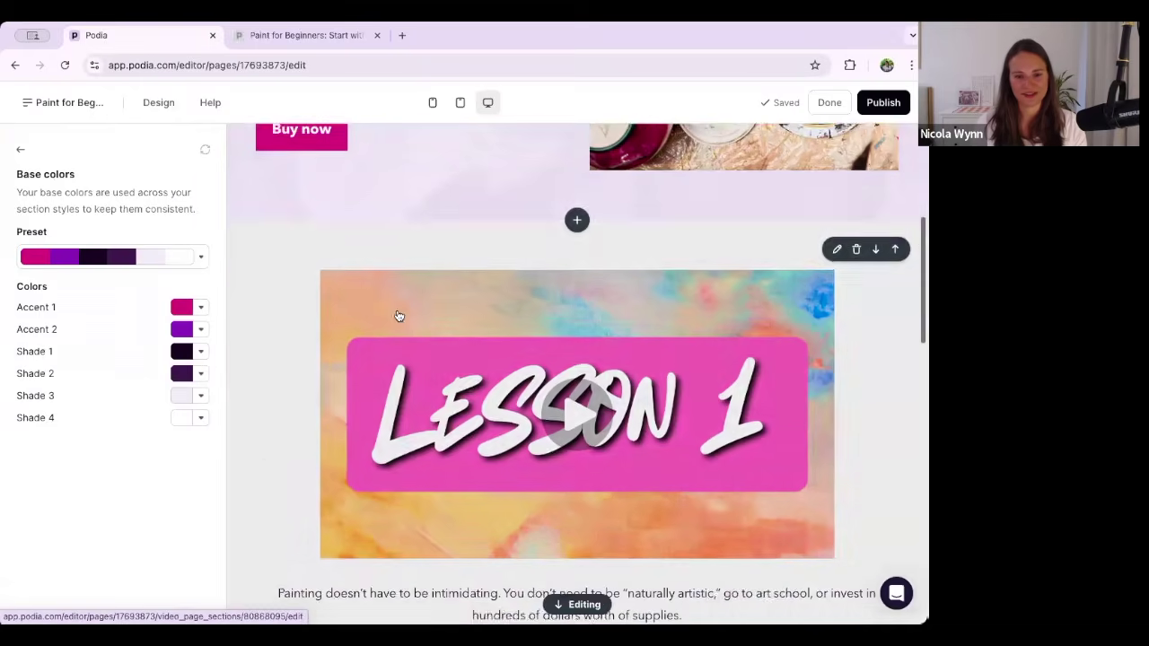
scroll(398, 315, down, 8)
Return the site's base colors to the blue and teal preset.
click(137, 262)
click(115, 284)
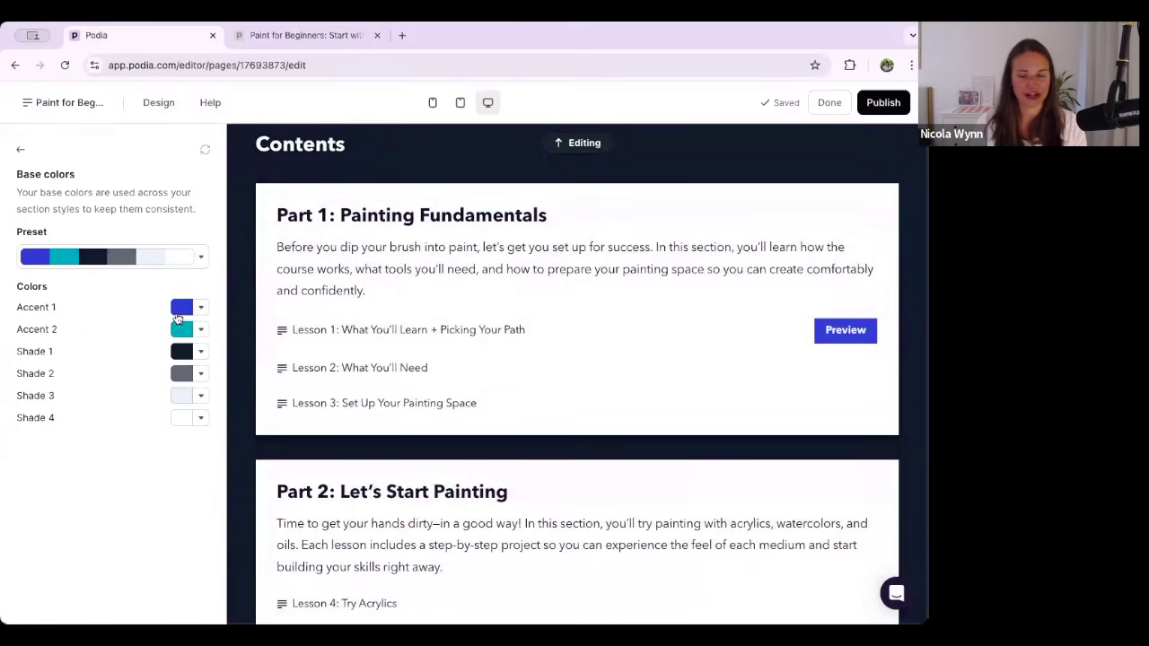
scroll(428, 334, up, 10)
Try the Pillow, Calligraphy and Article font presets for the site, ending back on Legacy.
click(159, 102)
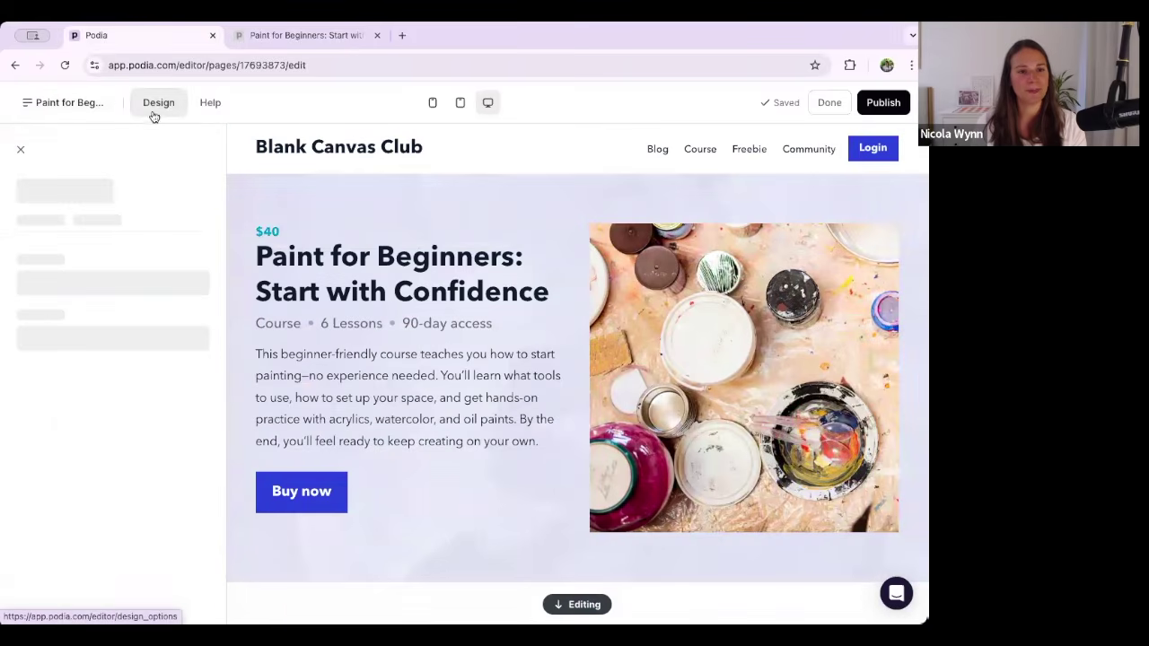
click(57, 238)
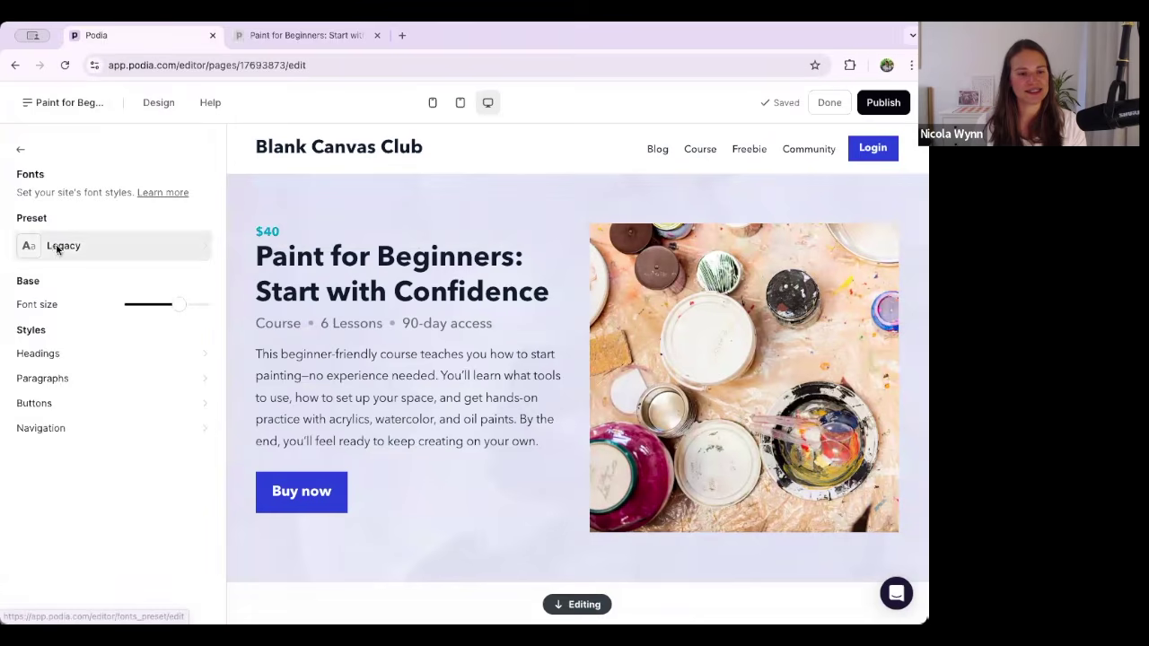
click(54, 246)
click(74, 346)
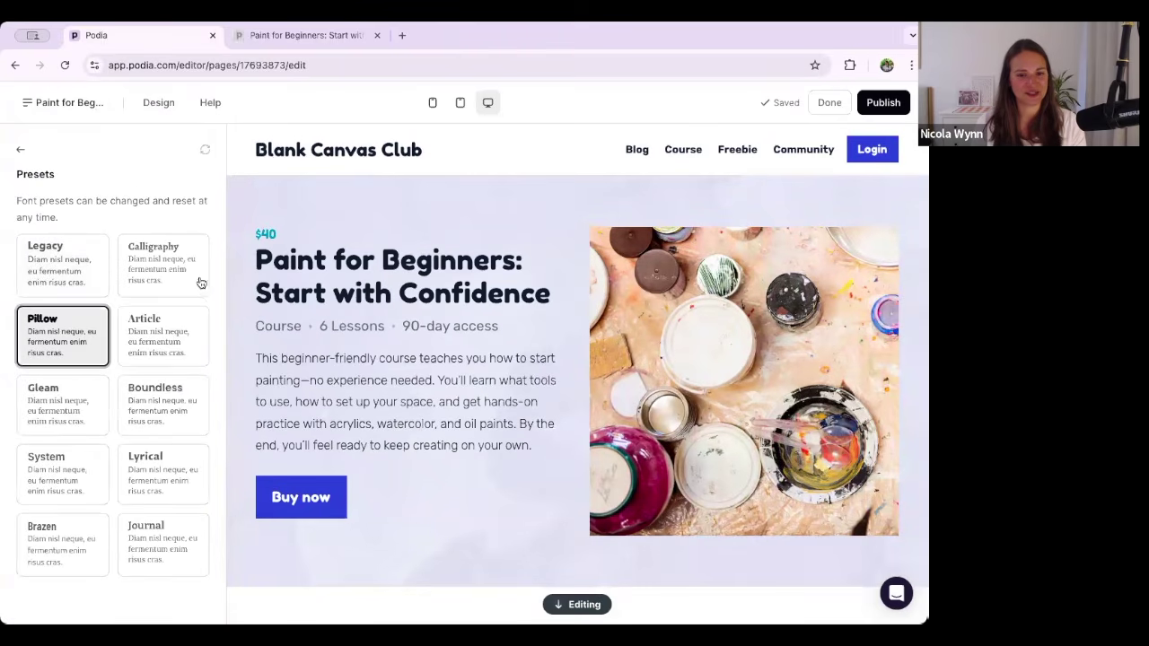
click(148, 256)
click(133, 331)
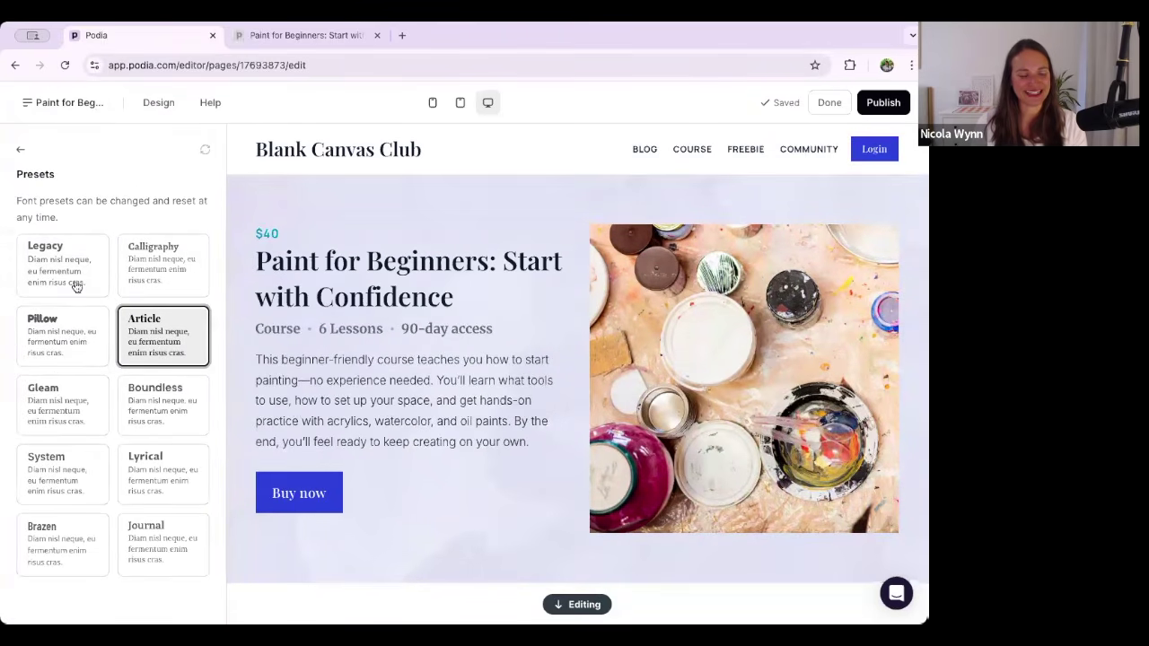
click(73, 281)
Set the site-wide section width to 1056 px in the Structure design settings.
scroll(508, 336, down, 3)
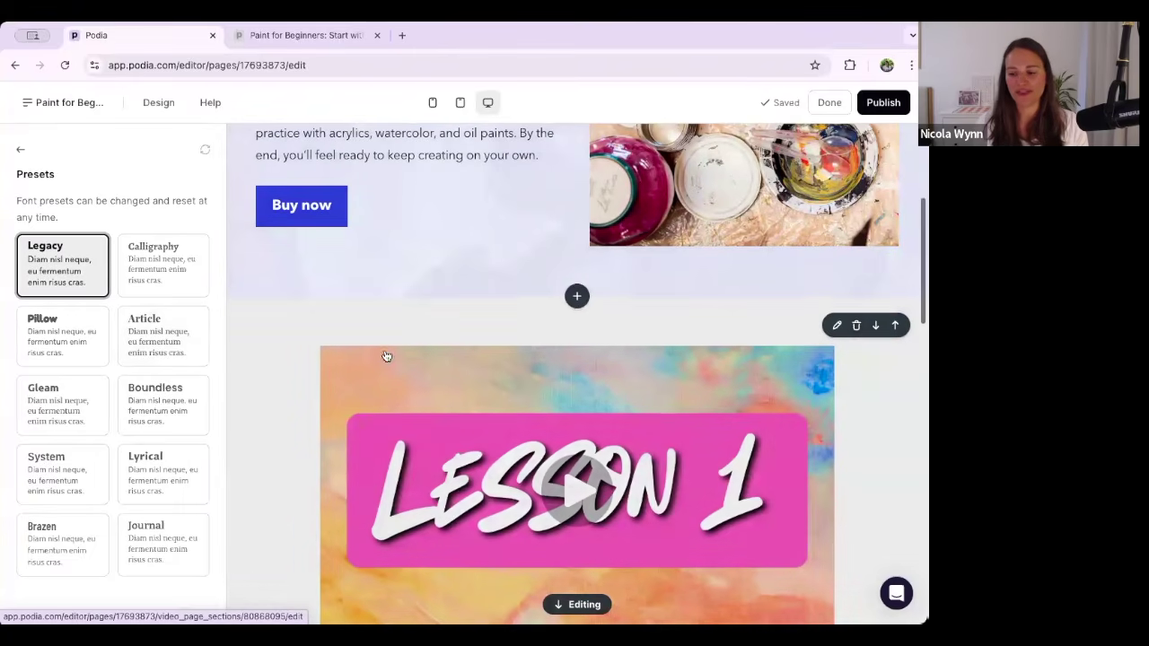
click(155, 106)
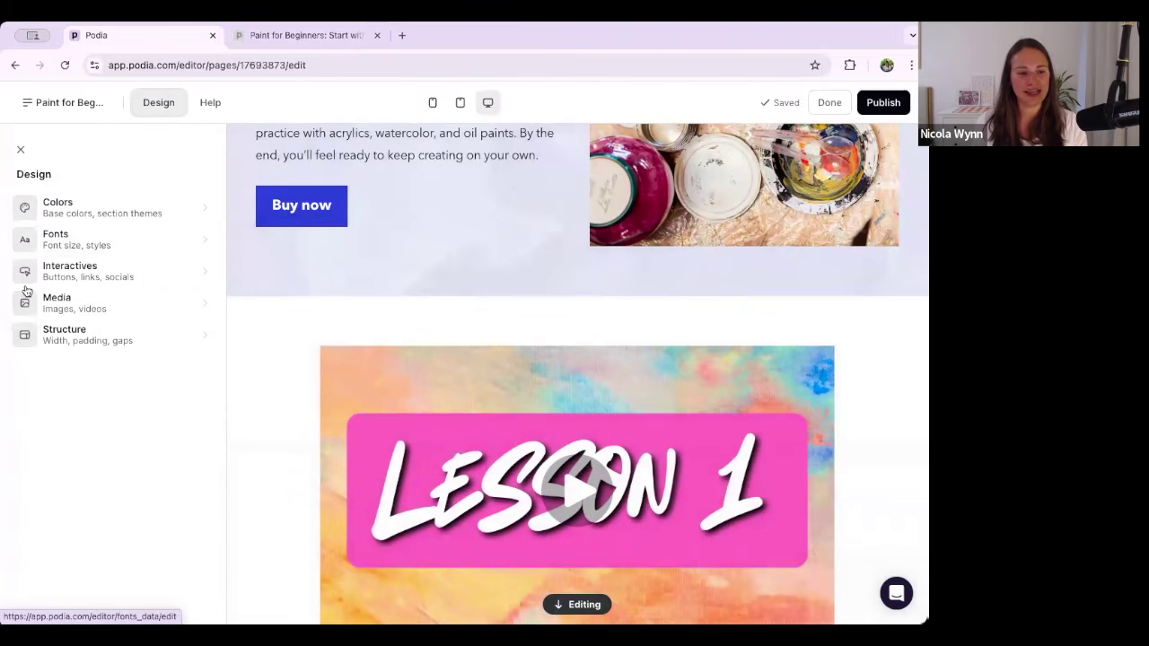
click(128, 338)
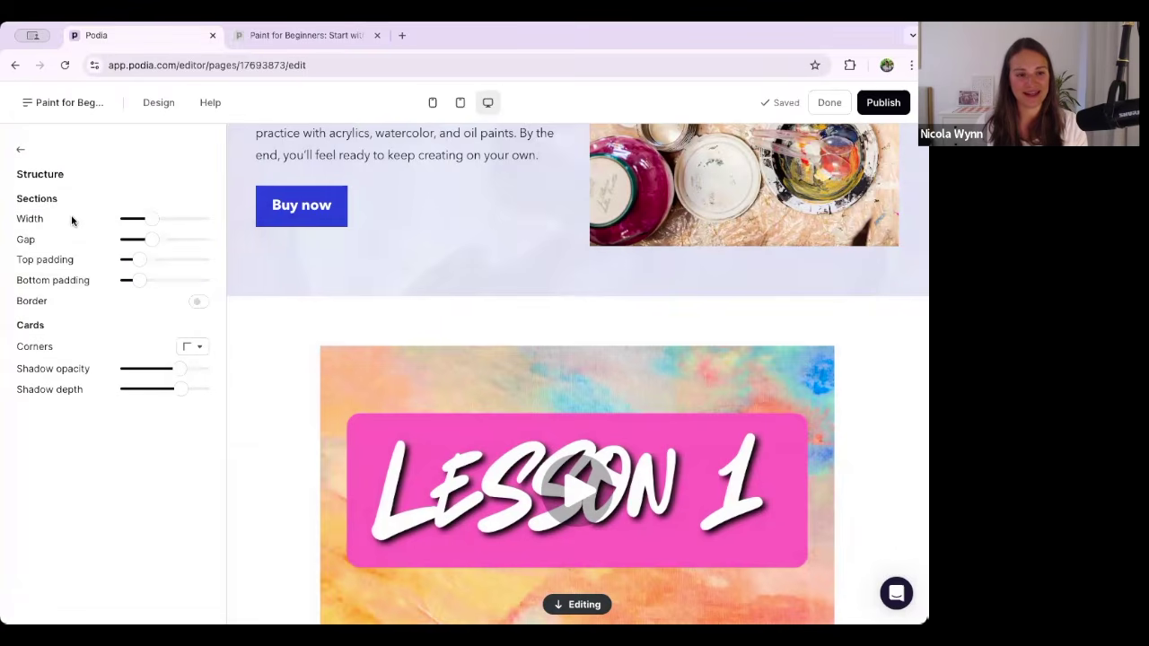
scroll(421, 275, up, 3)
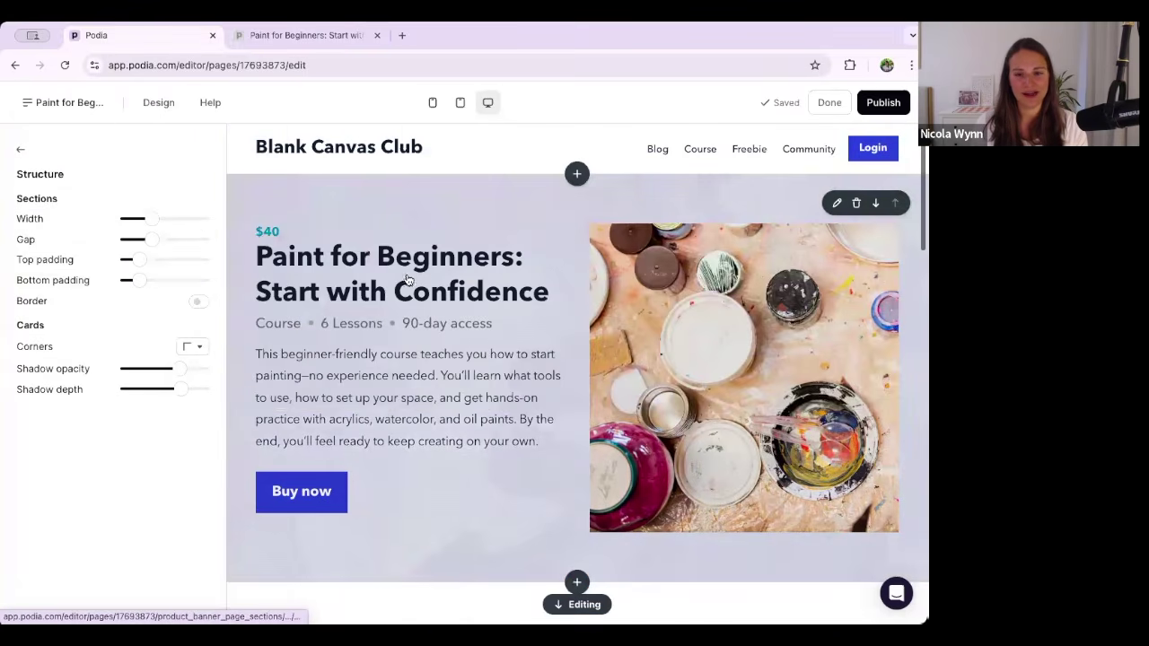
mouse_move(150, 220)
mouse_down()
mouse_move(128, 220)
mouse_move(188, 220)
mouse_move(153, 221)
mouse_move(166, 221)
mouse_up()
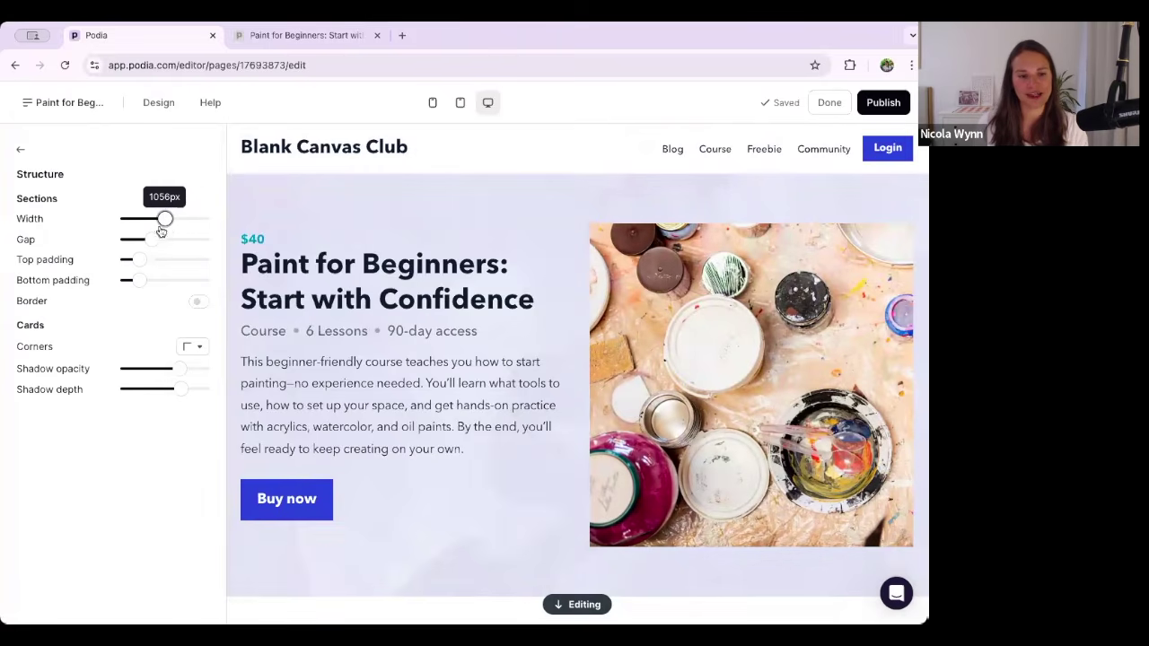
Set the video's width to 75% in the Video section's design settings.
scroll(412, 305, down, 7)
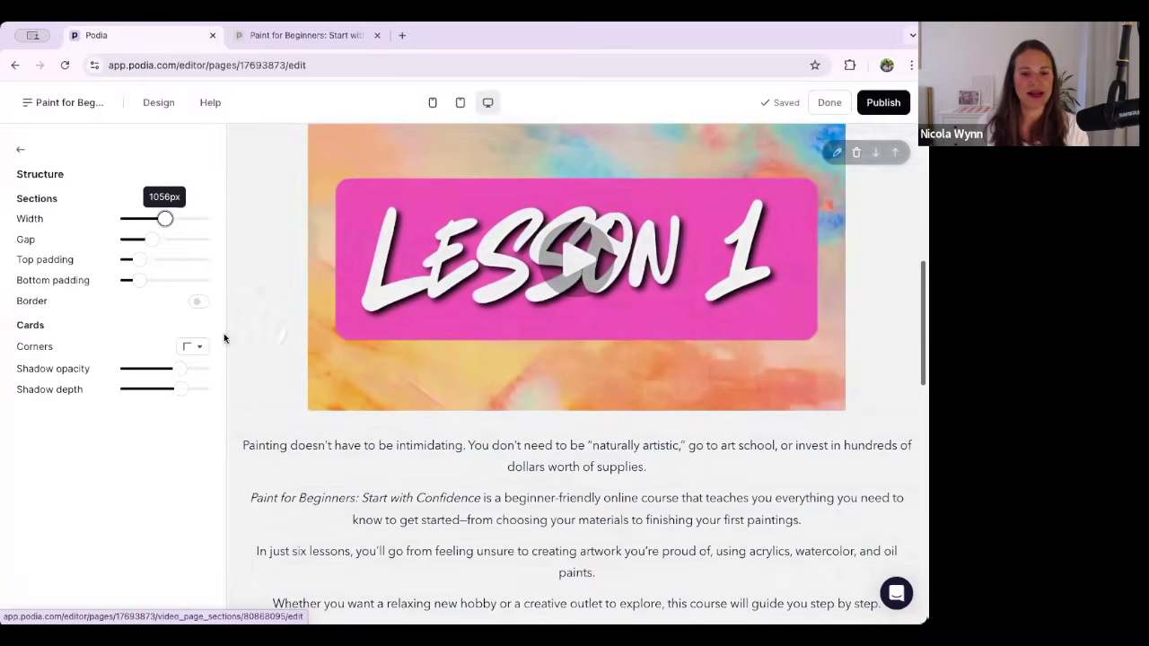
click(247, 329)
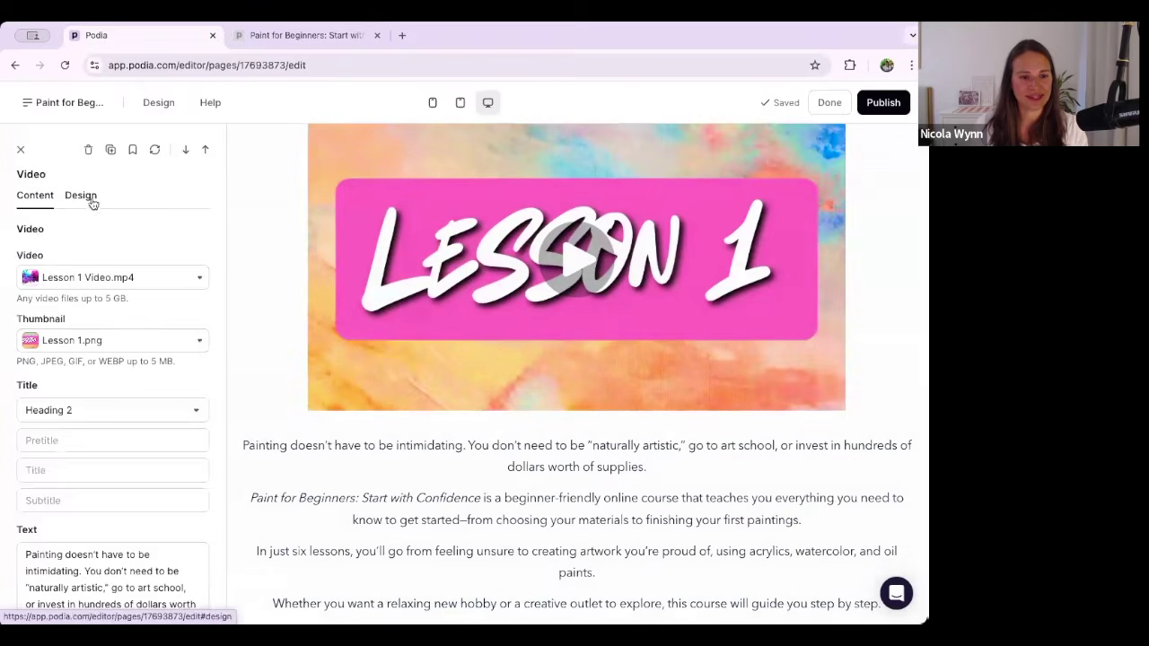
click(80, 194)
drag(186, 276, 181, 278)
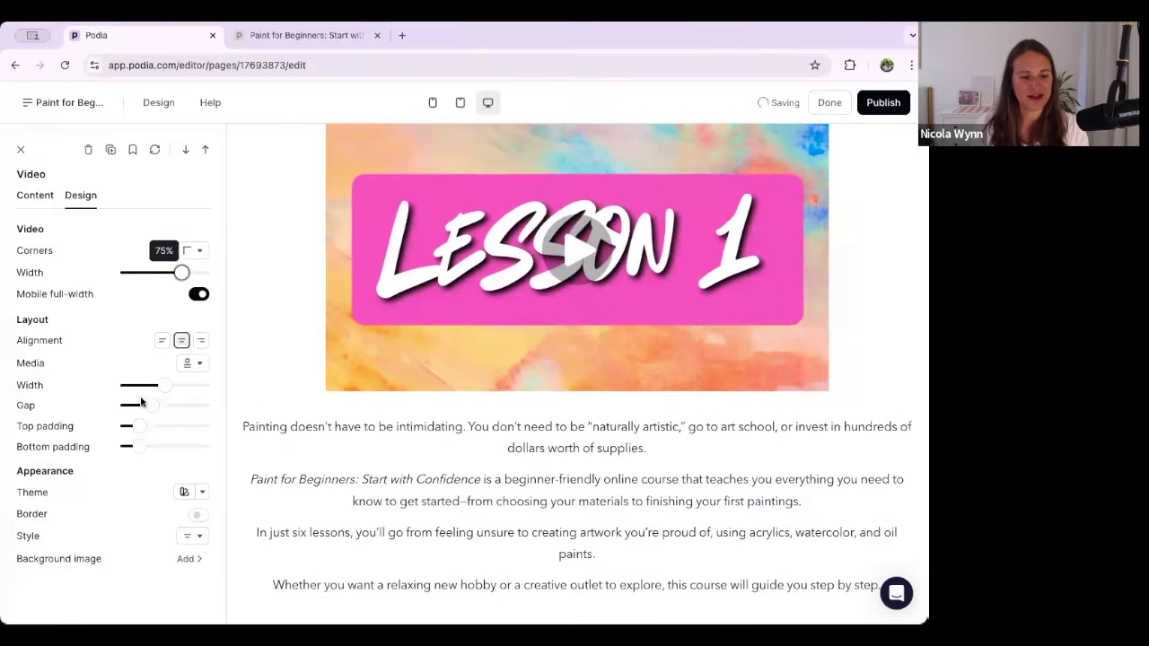
Try a layout width of 816 px for the Video section, settling on 1008 px.
mouse_move(167, 386)
drag(153, 391, 132, 393)
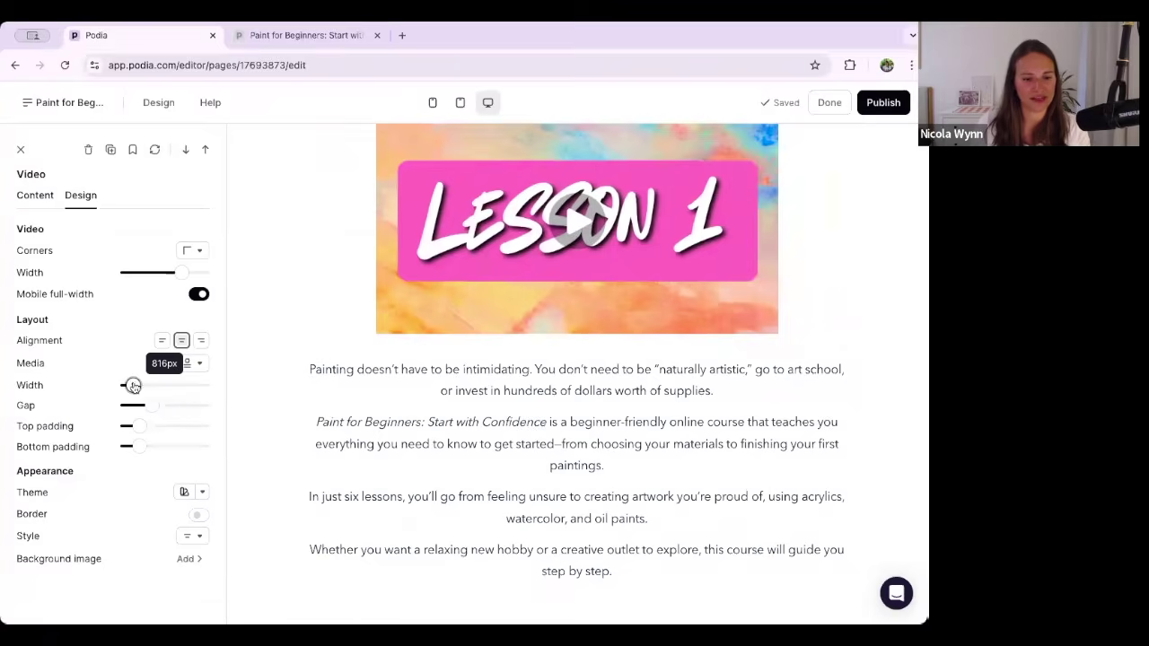
drag(133, 385, 158, 387)
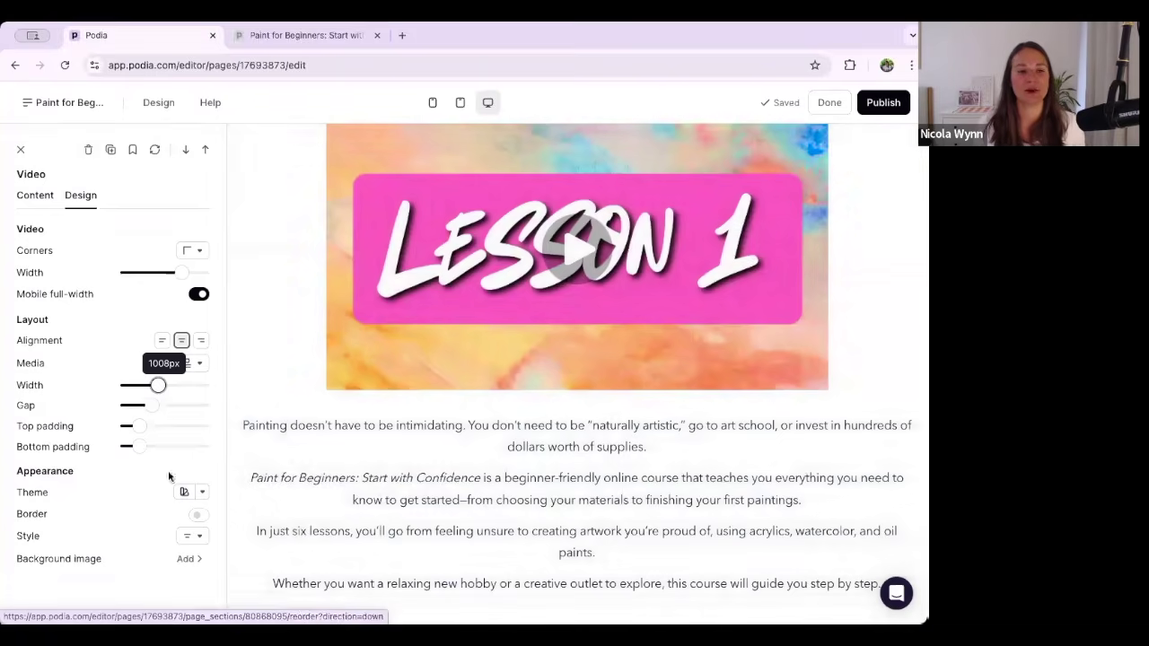
Review the sales page's flow from the banner through the video and its introduction to the Contents section.
scroll(405, 505, up, 1)
scroll(406, 506, up, 10)
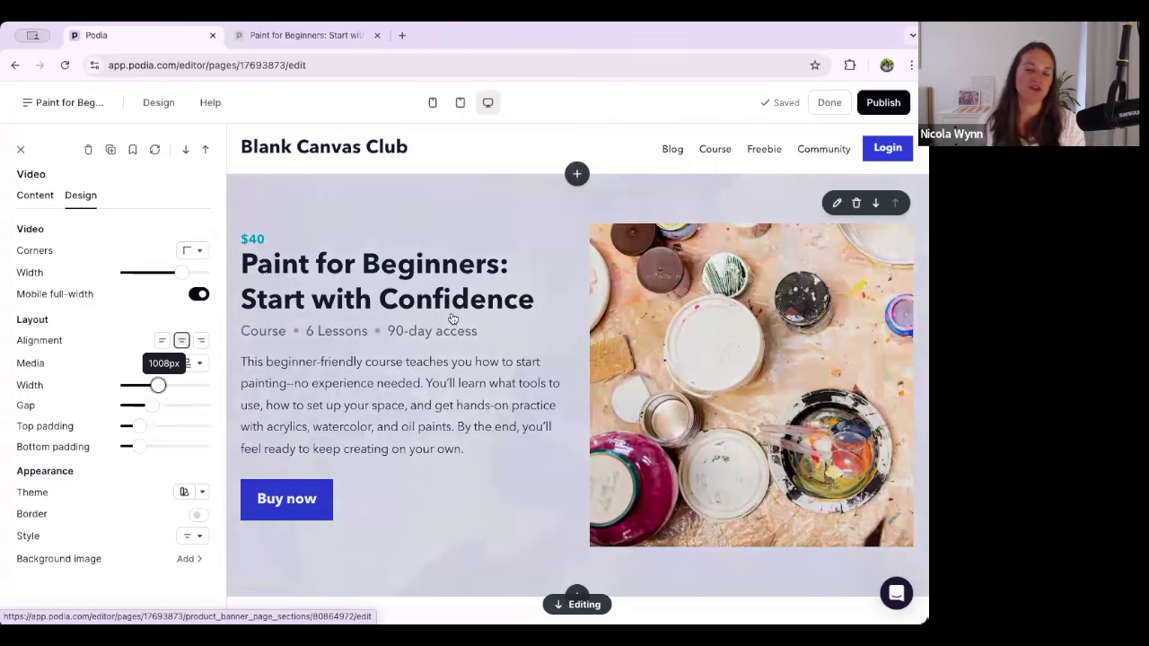
scroll(453, 319, down, 12)
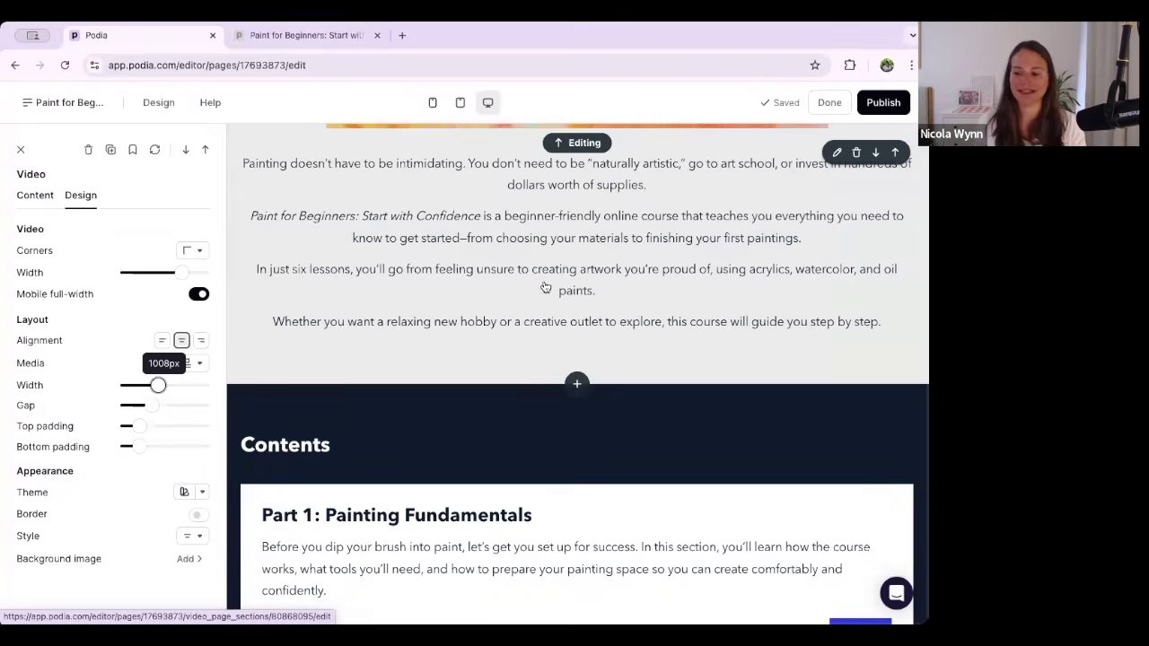
scroll(704, 244, up, 4)
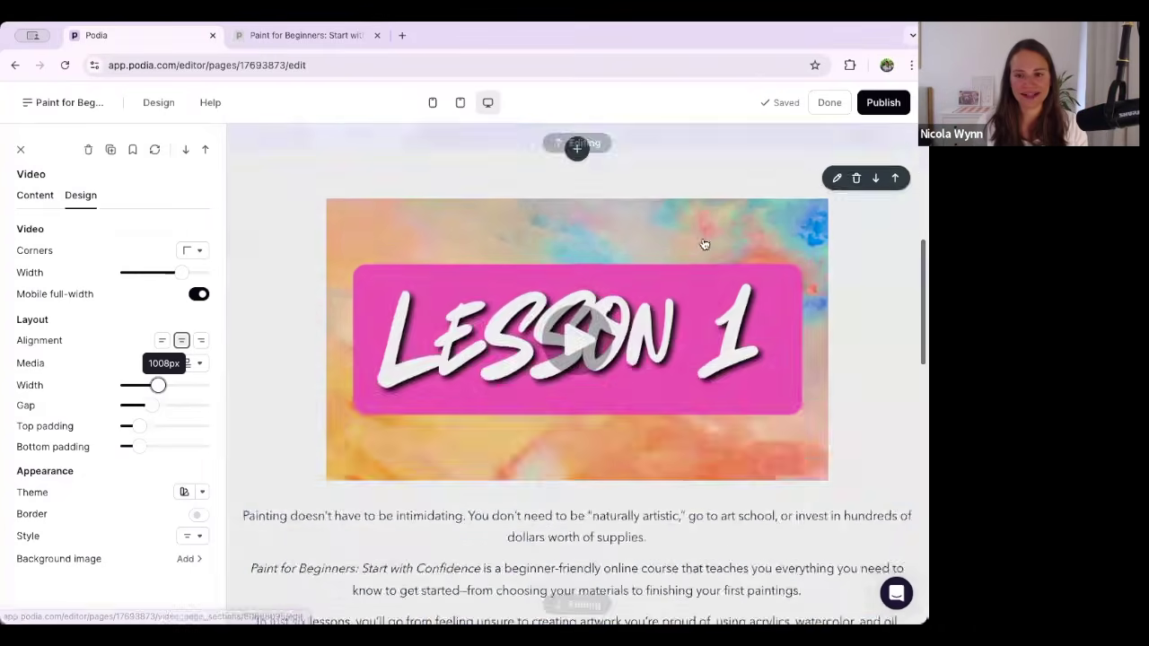
scroll(704, 244, up, 5)
scroll(311, 254, down, 10)
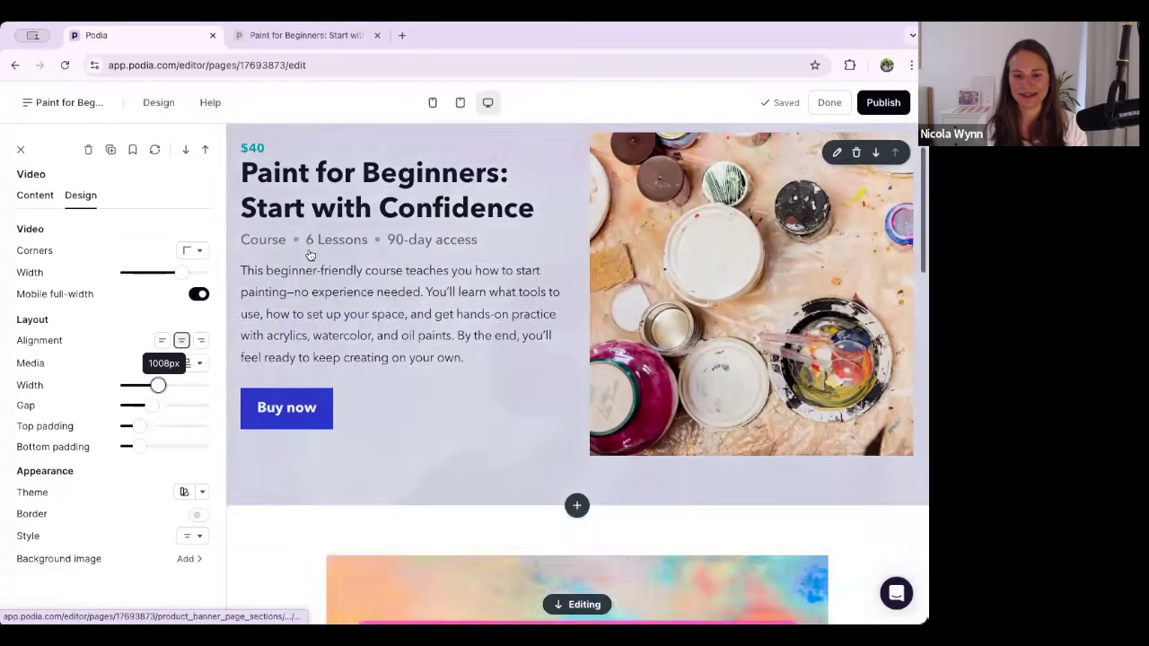
Apply the Light theme to the Video section.
scroll(310, 254, up, 5)
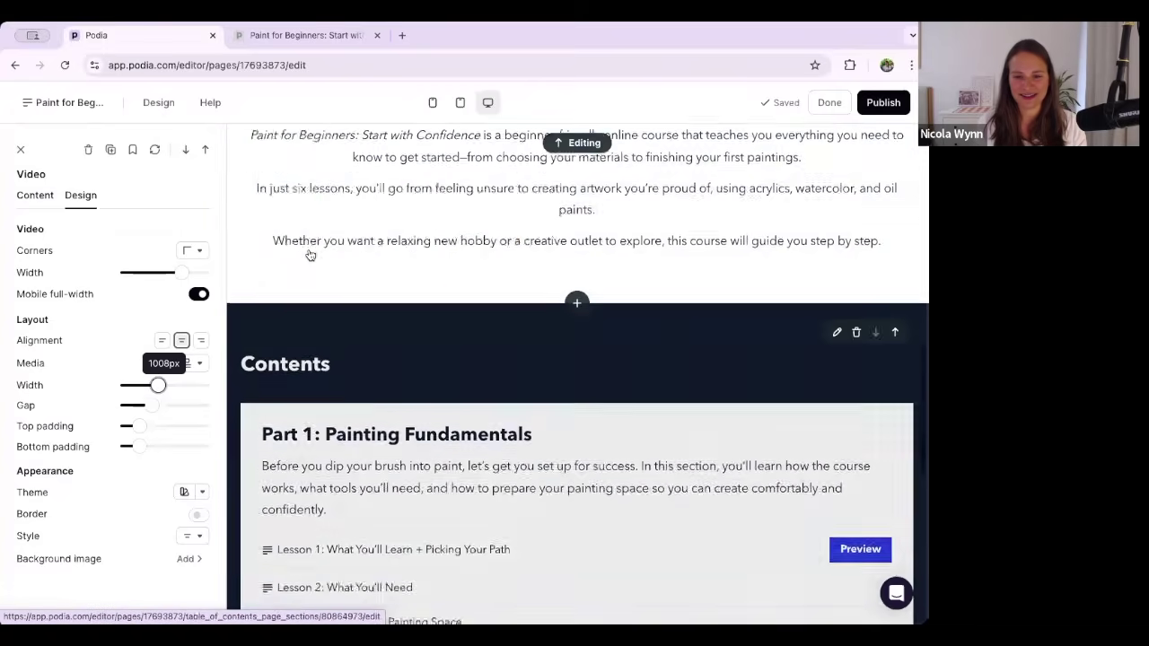
click(290, 246)
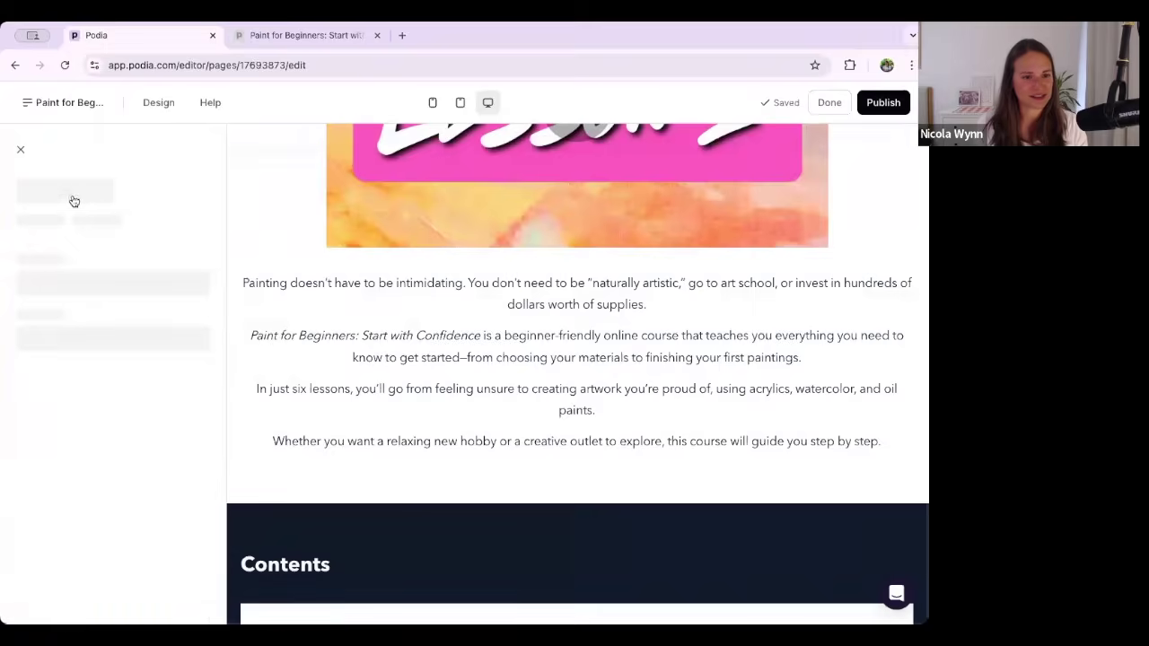
click(79, 195)
click(188, 494)
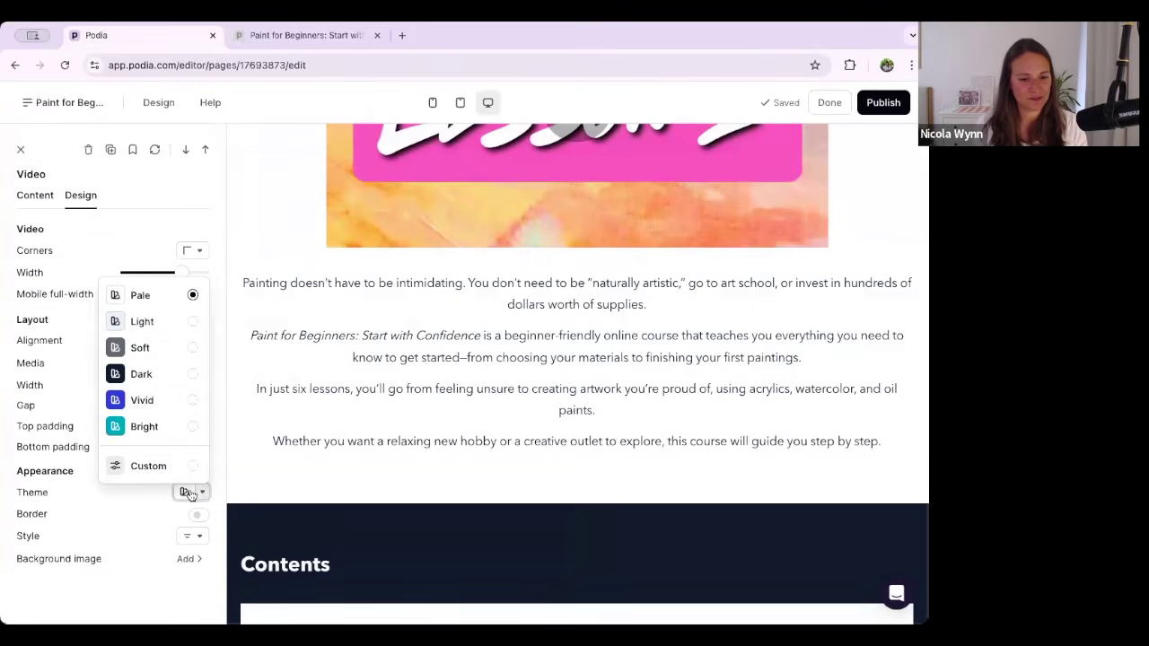
click(134, 319)
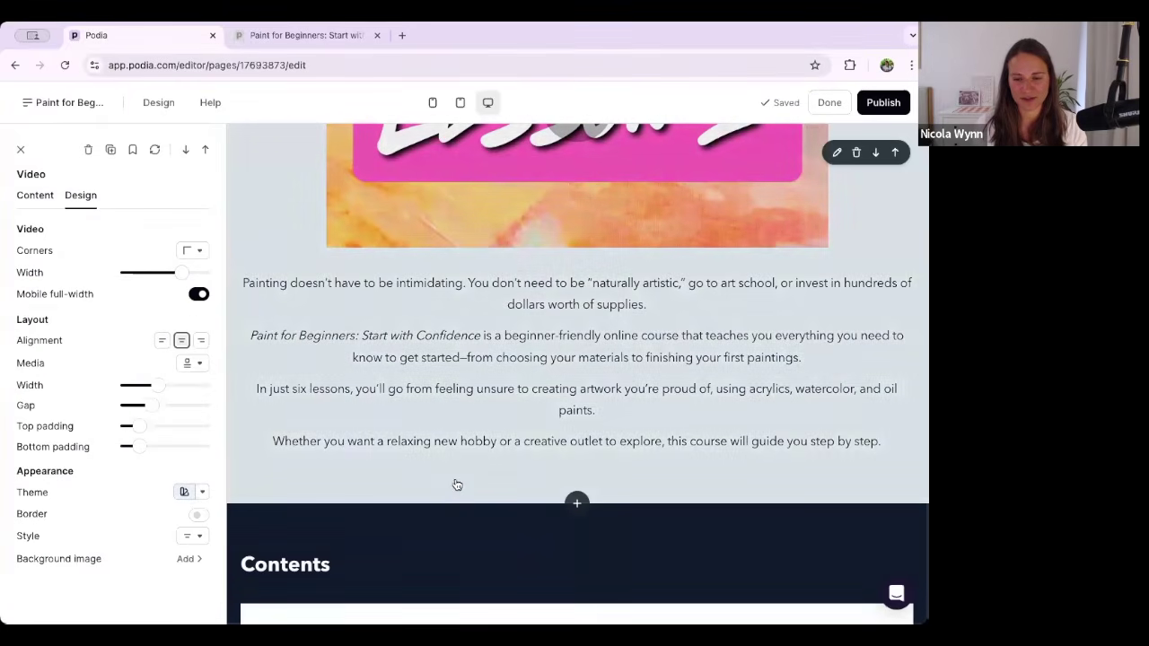
Try the Bright theme on the course banner, switching its theme to Vivid.
scroll(456, 480, up, 10)
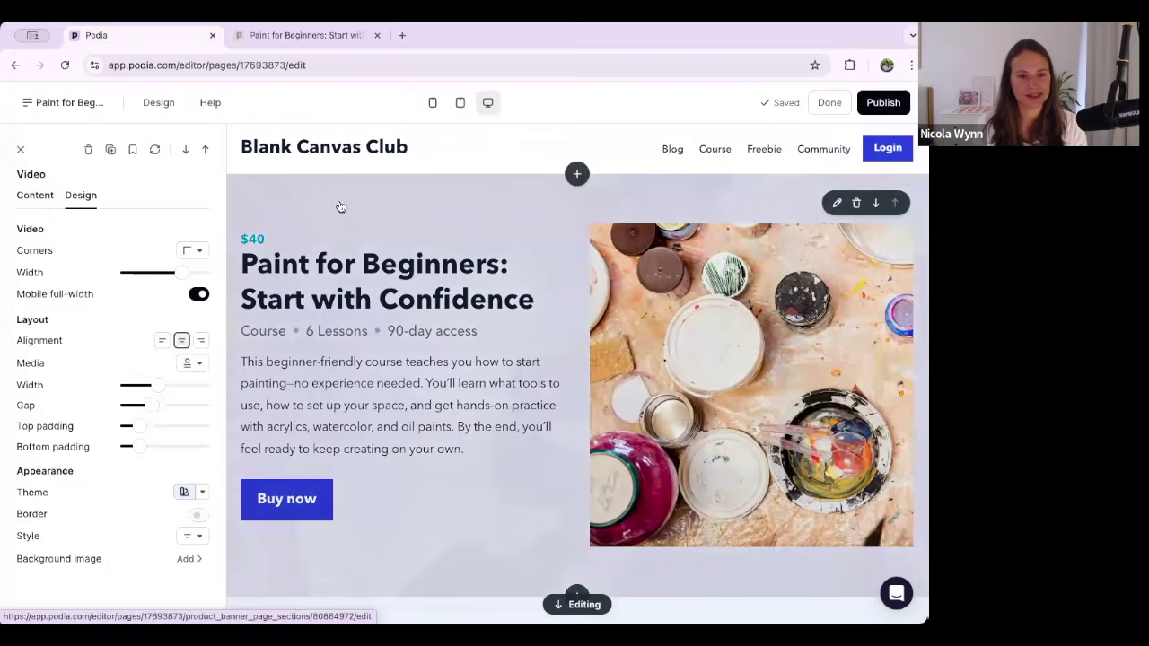
click(342, 205)
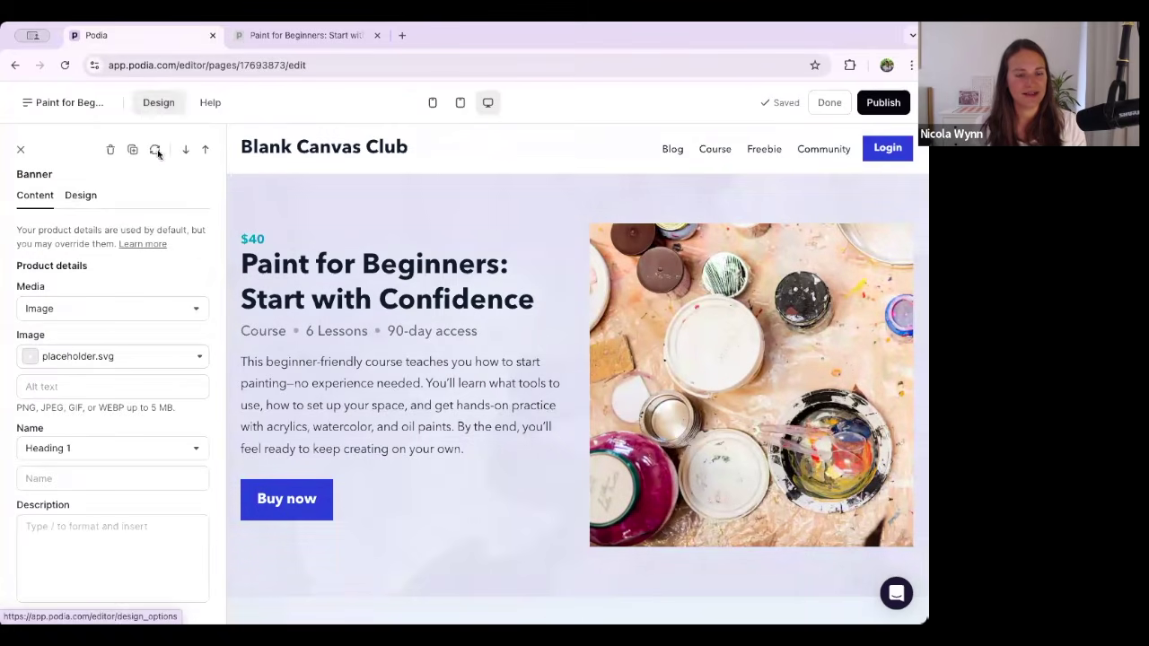
click(79, 195)
click(187, 515)
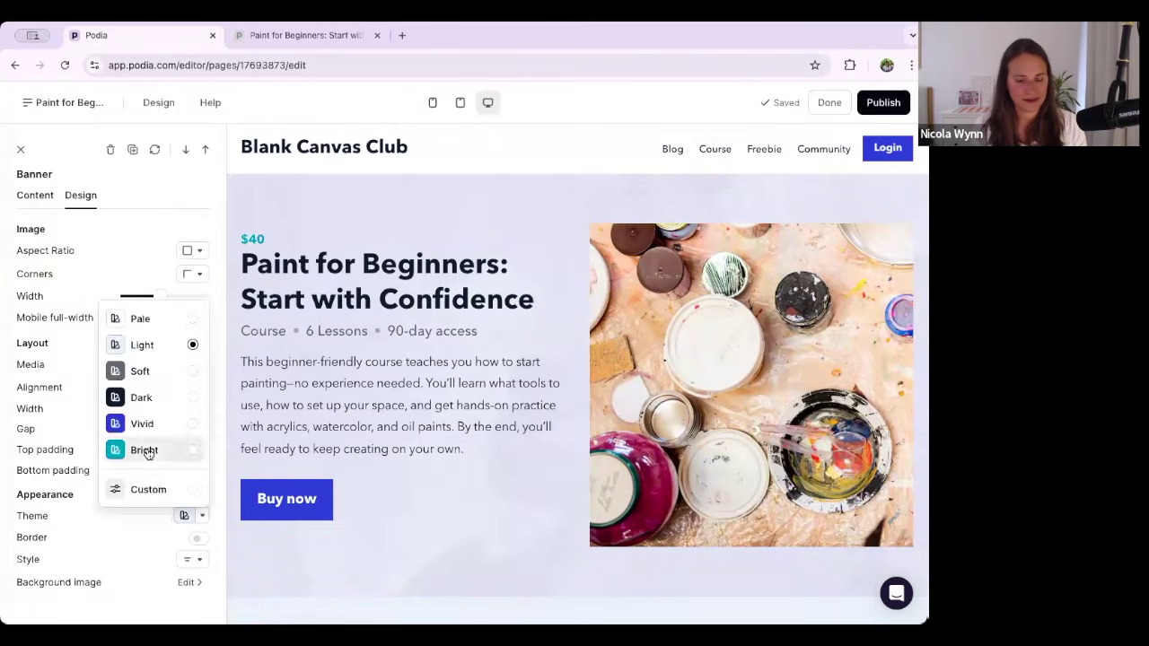
click(146, 450)
click(182, 515)
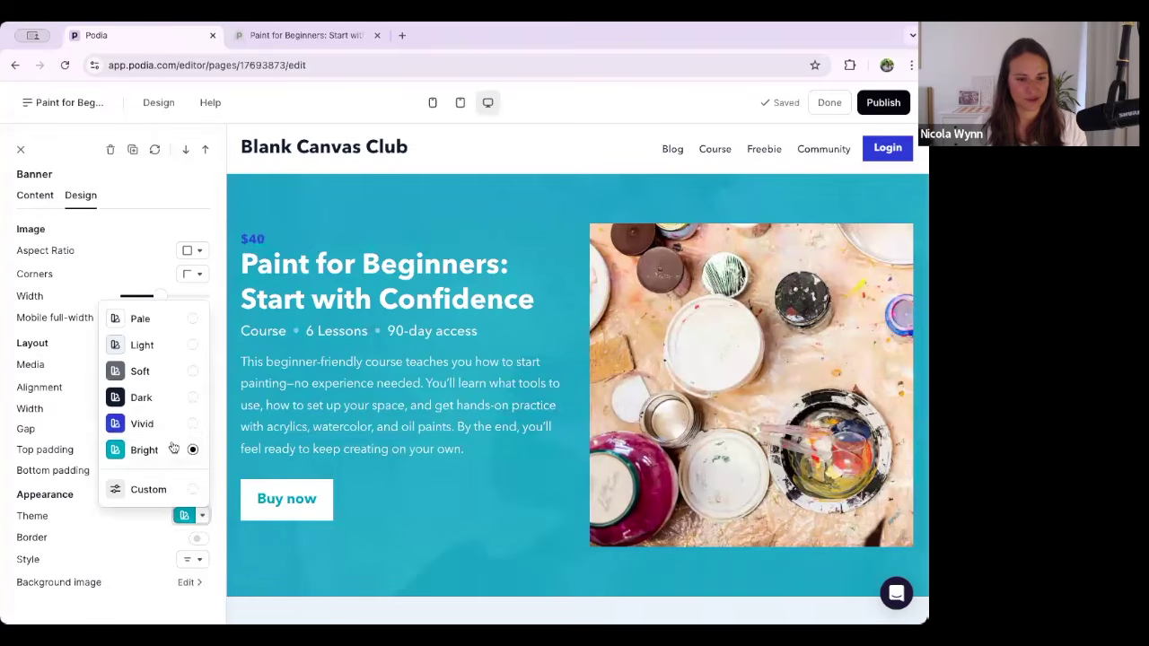
click(152, 422)
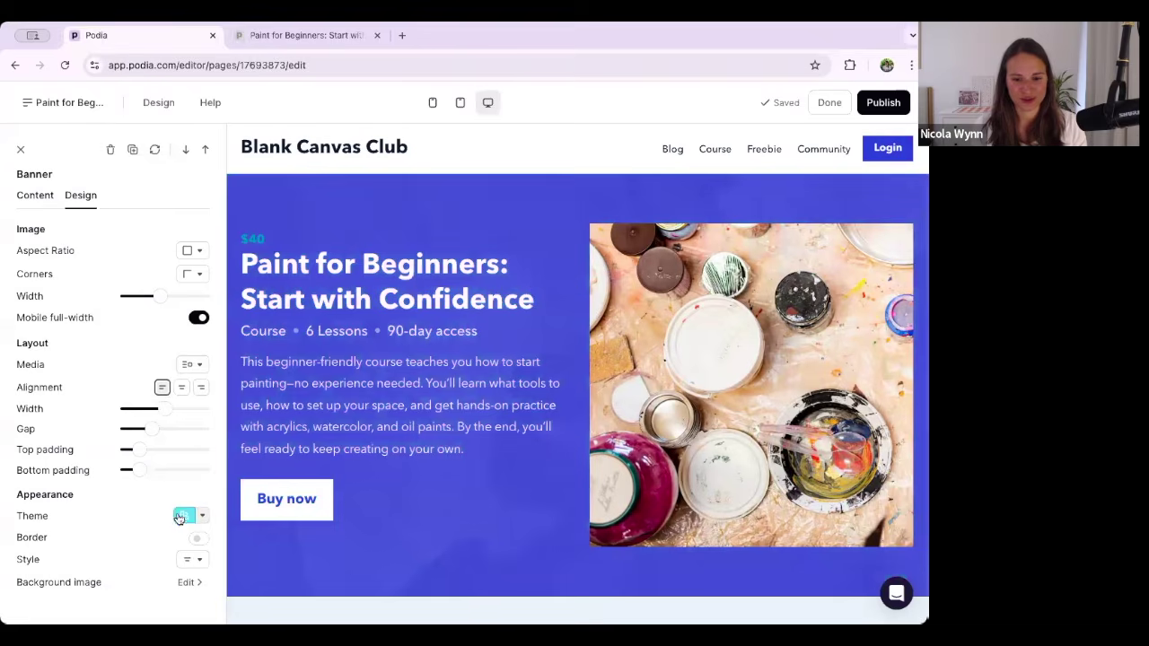
Increase the opacity of the course banner's background image.
click(192, 583)
drag(135, 331, 159, 328)
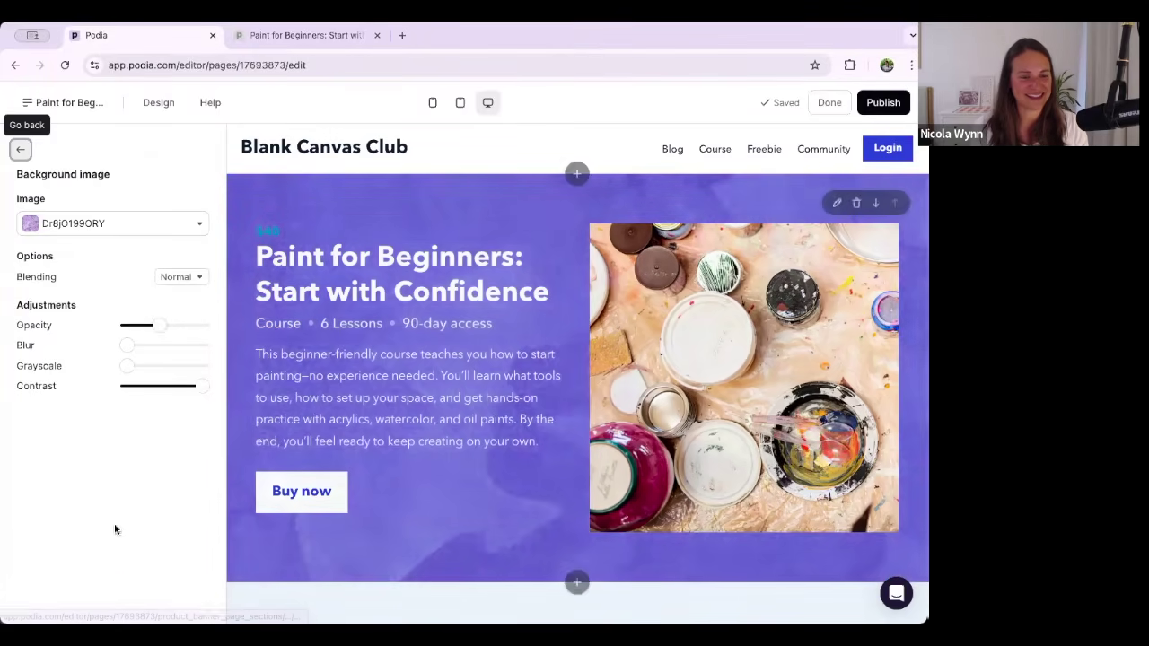
click(21, 150)
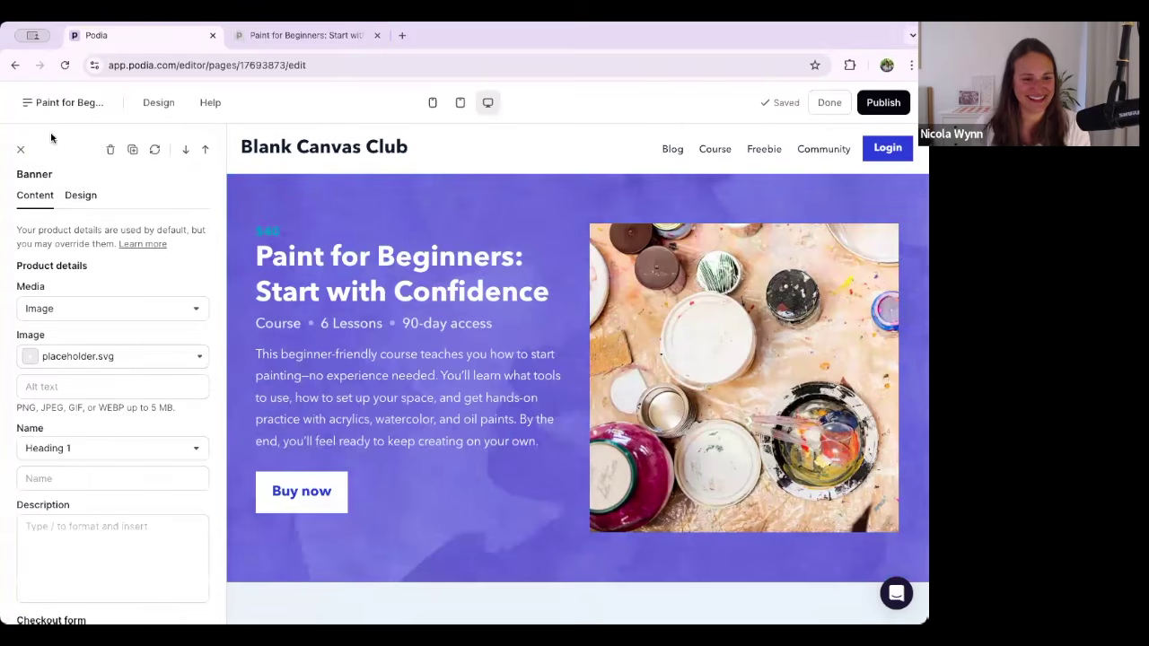
Apply the Light theme to the course banner and publish the sales page.
click(80, 195)
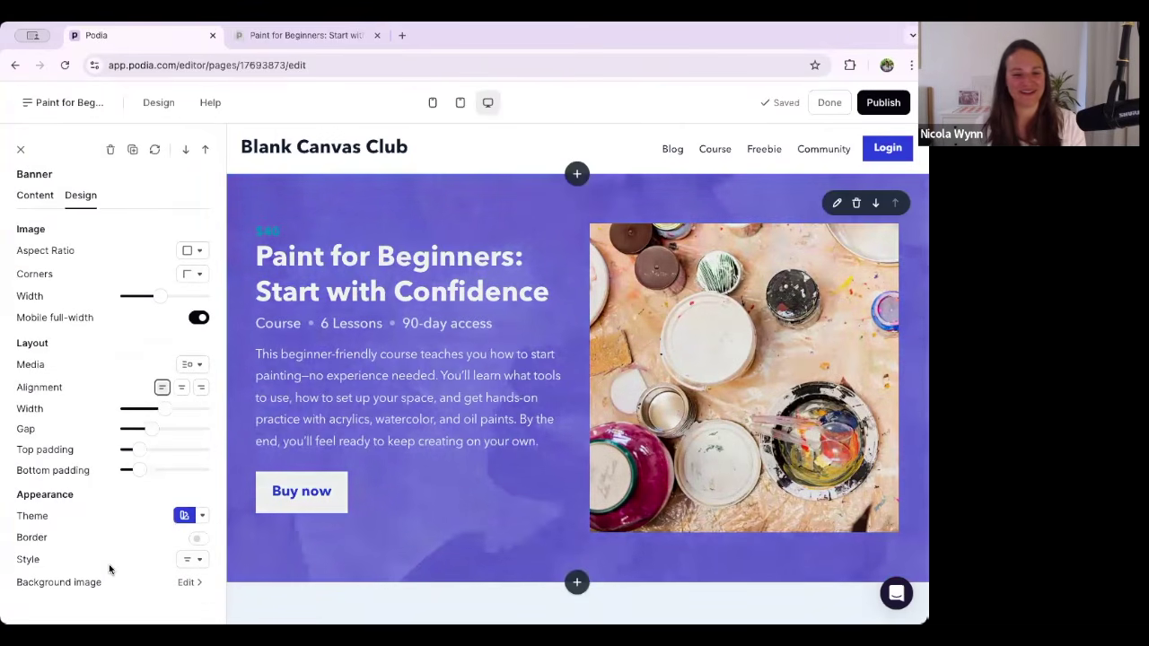
click(189, 510)
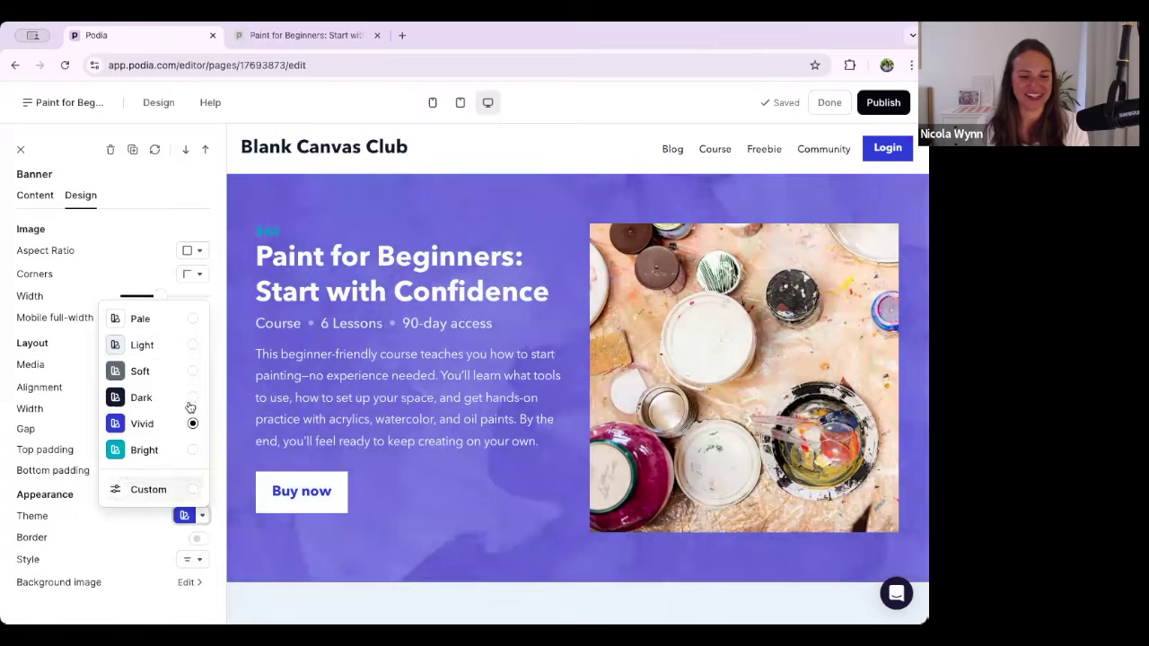
click(154, 347)
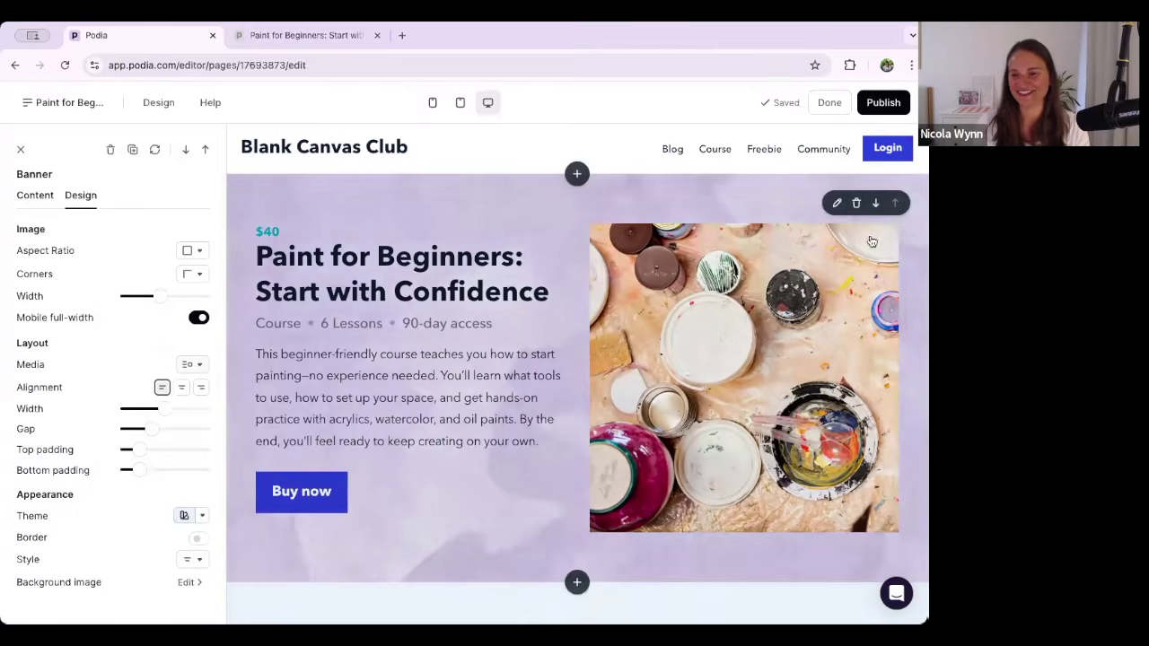
click(882, 104)
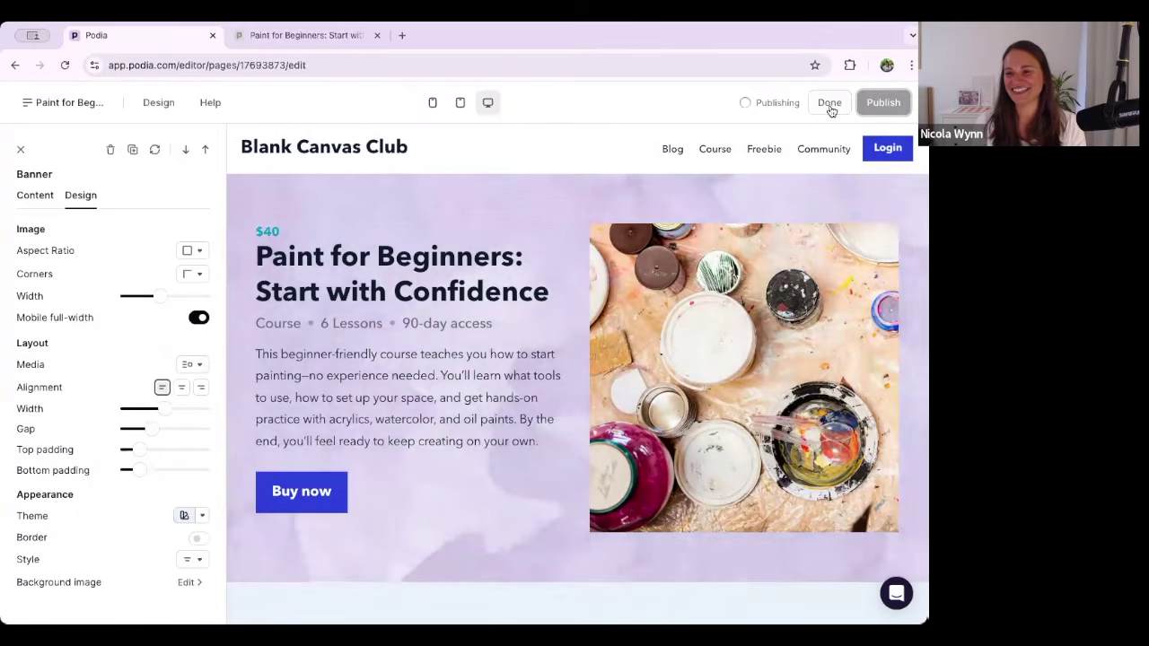
Open the live sales page and review its banner, video, introduction text and the lessons under Contents.
click(783, 108)
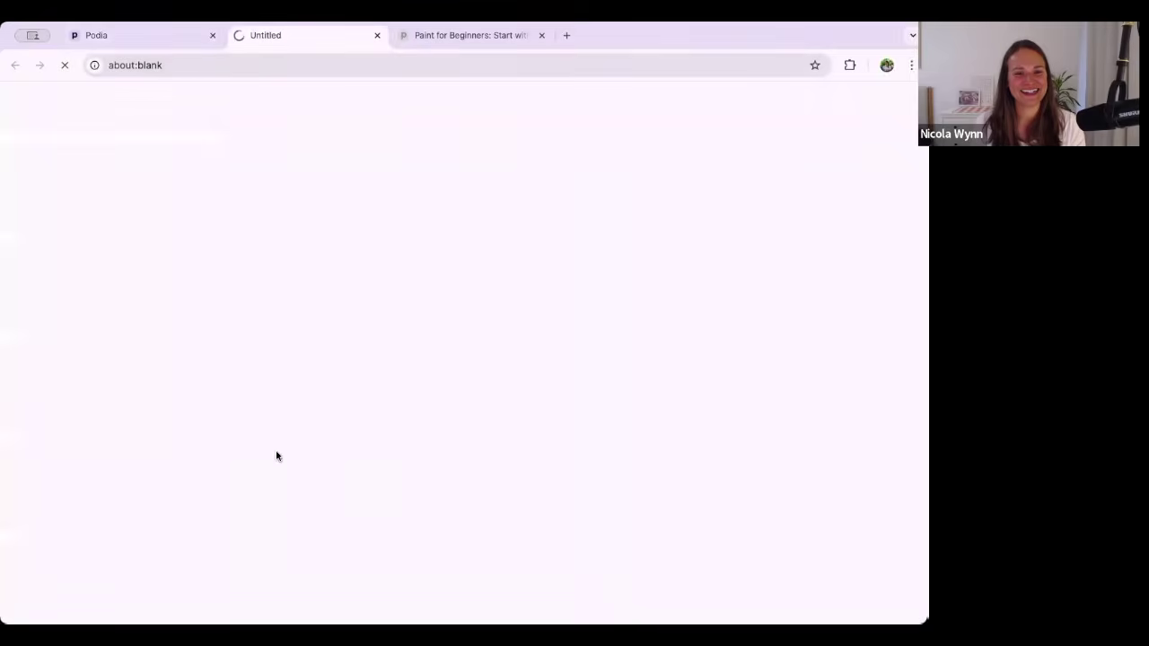
scroll(436, 305, down, 3)
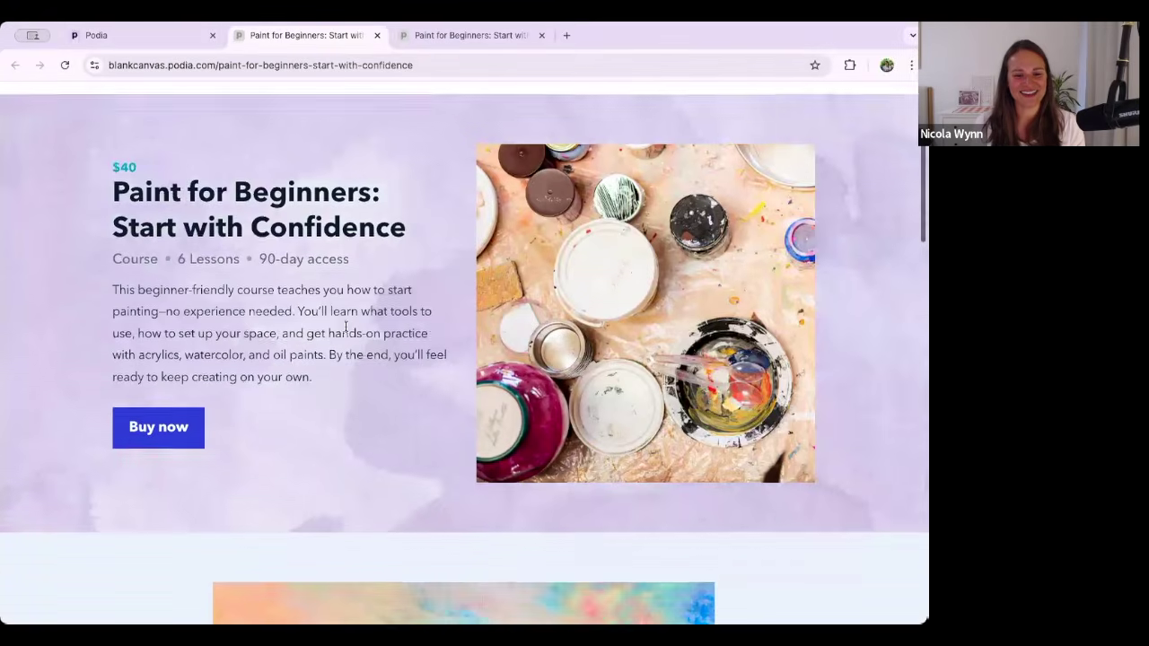
scroll(345, 327, down, 4)
scroll(340, 346, up, 3)
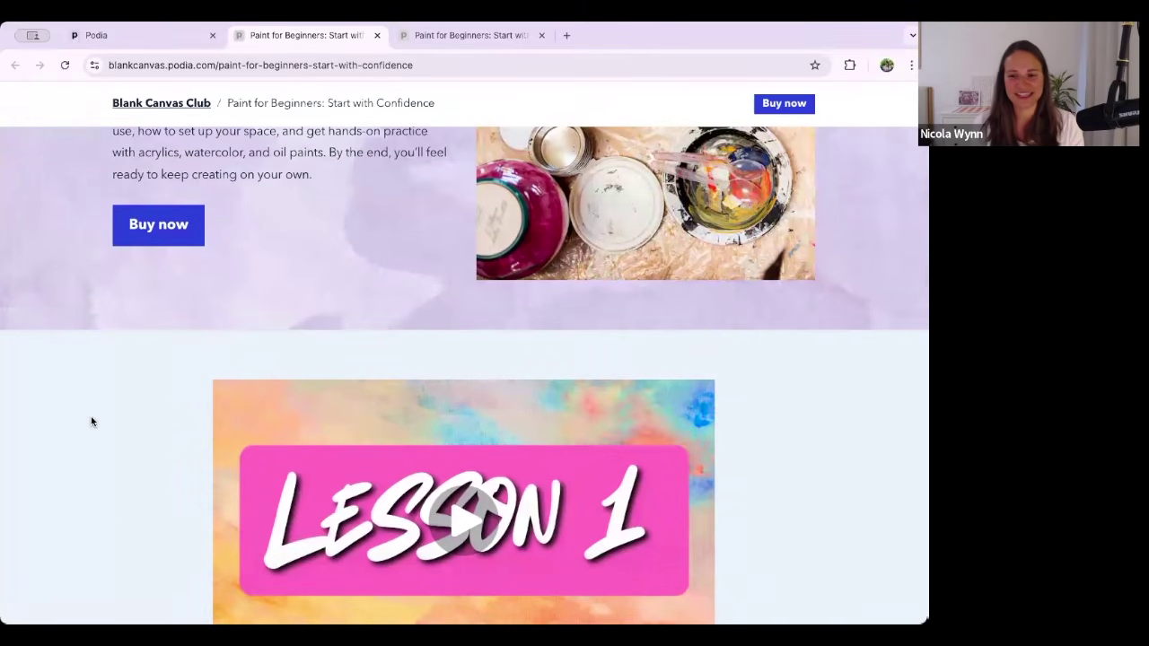
scroll(91, 421, down, 3)
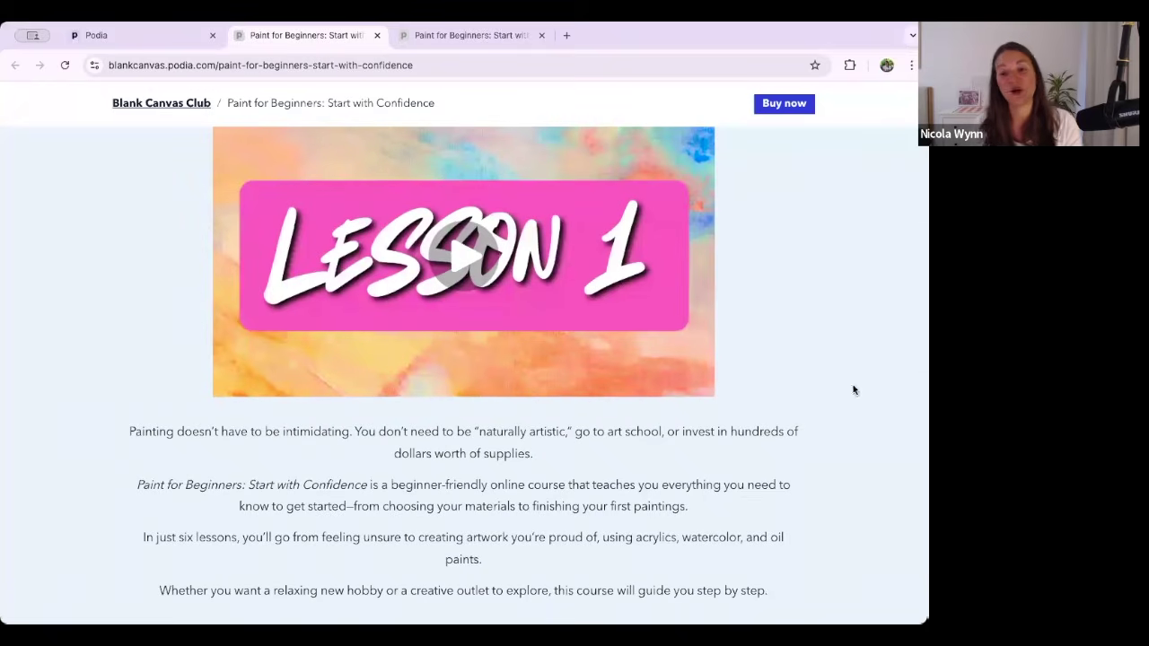
scroll(649, 421, down, 5)
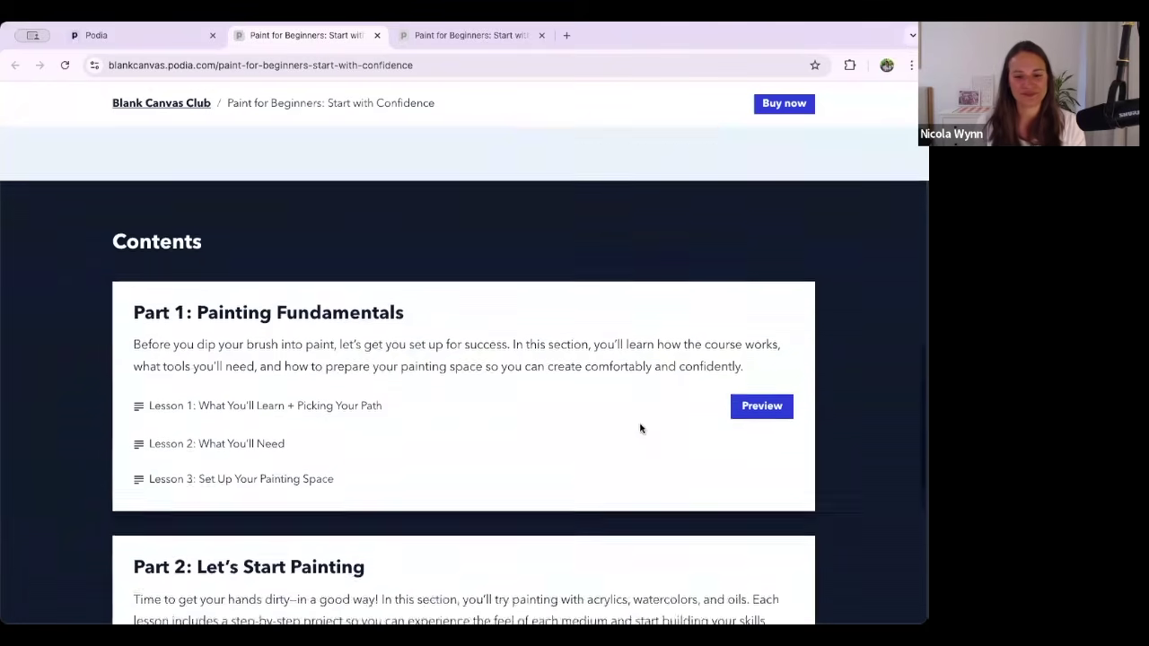
scroll(640, 428, down, 1)
scroll(113, 384, down, 4)
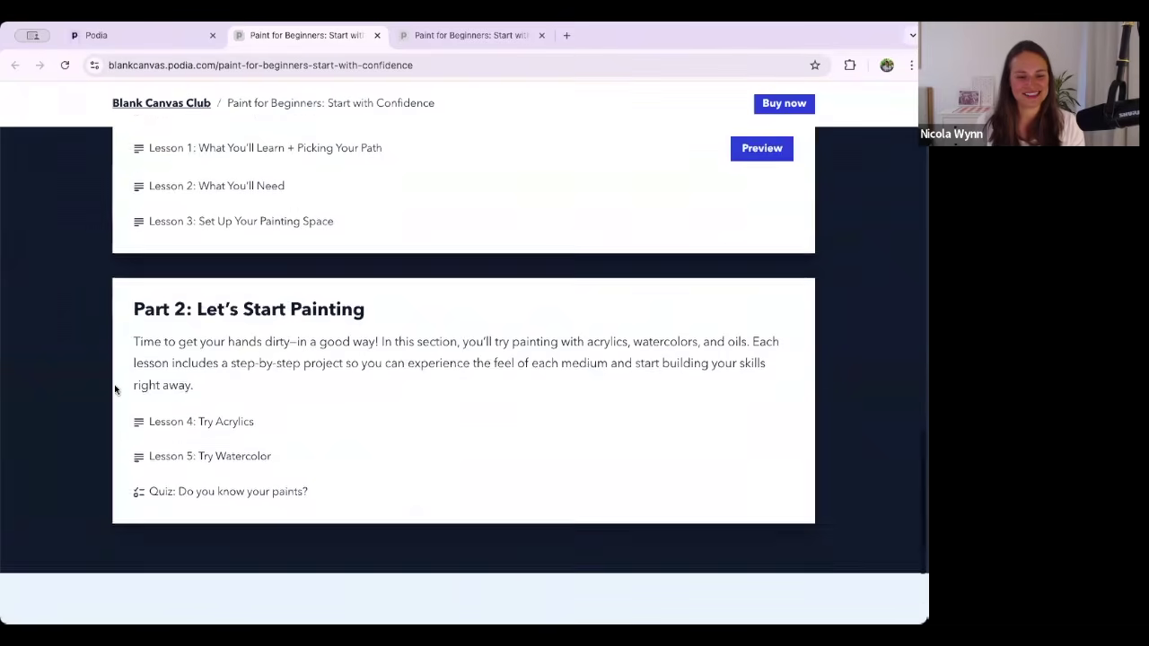
scroll(592, 515, up, 15)
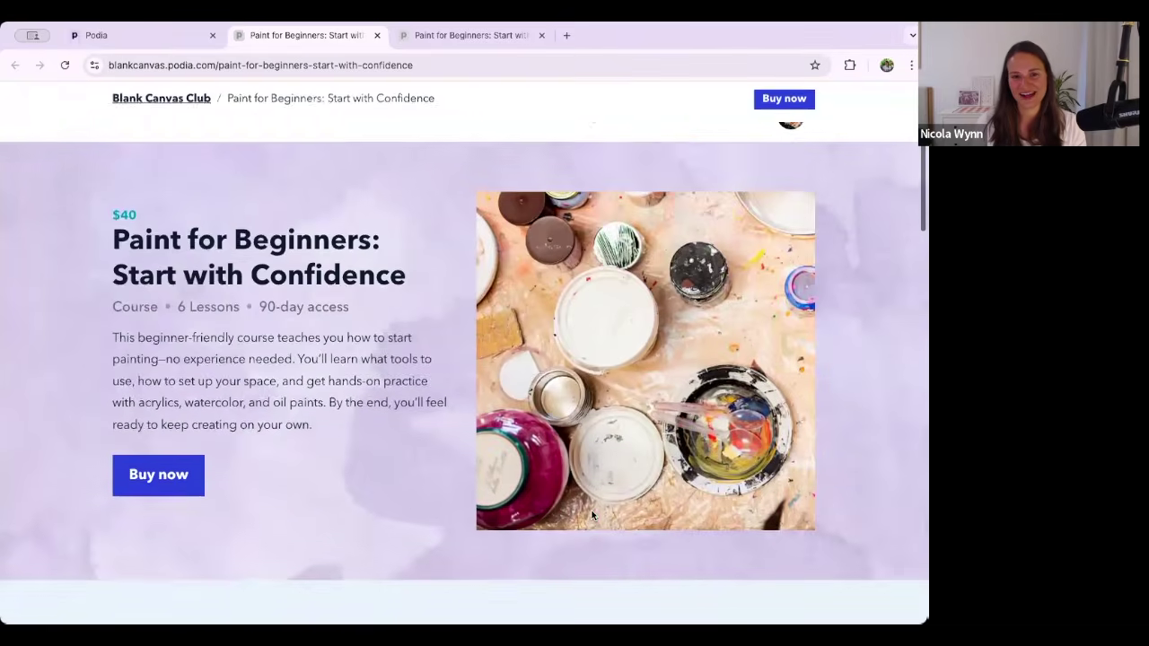
scroll(609, 400, down, 2)
scroll(610, 400, down, 3)
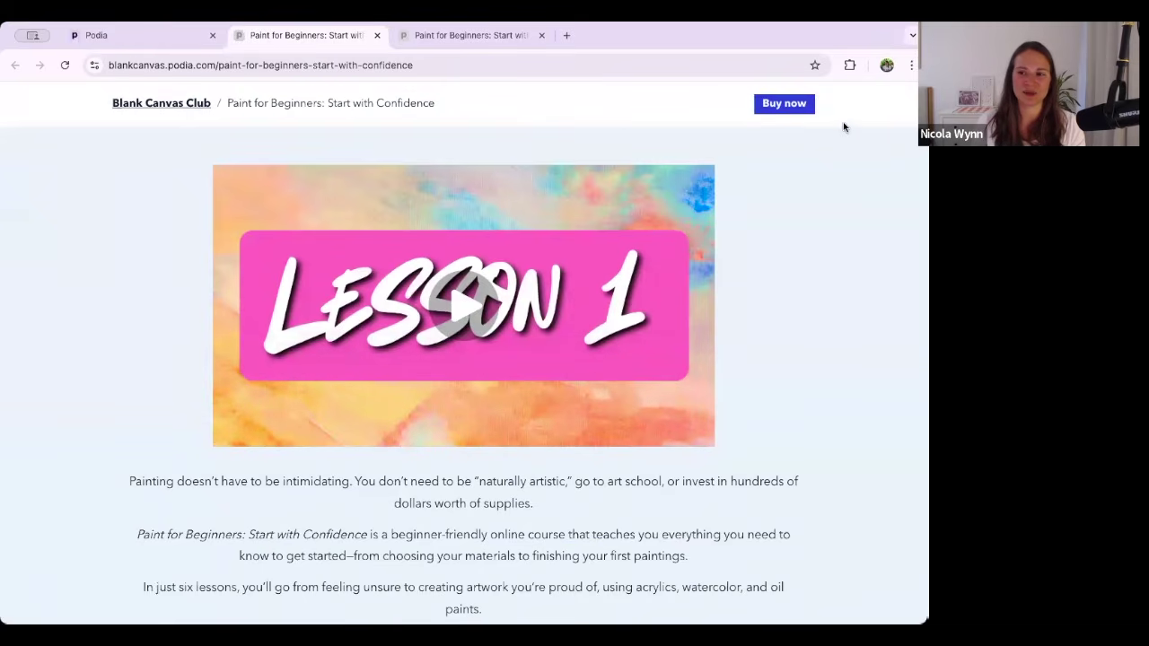
scroll(559, 385, down, 1)
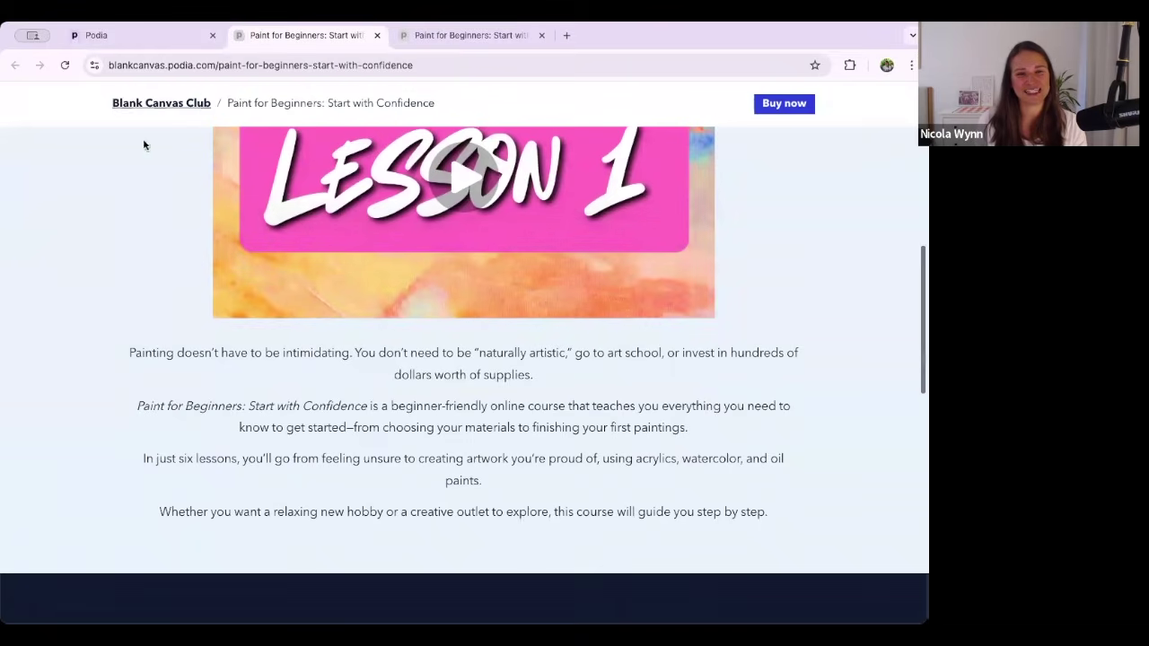
scroll(351, 481, down, 3)
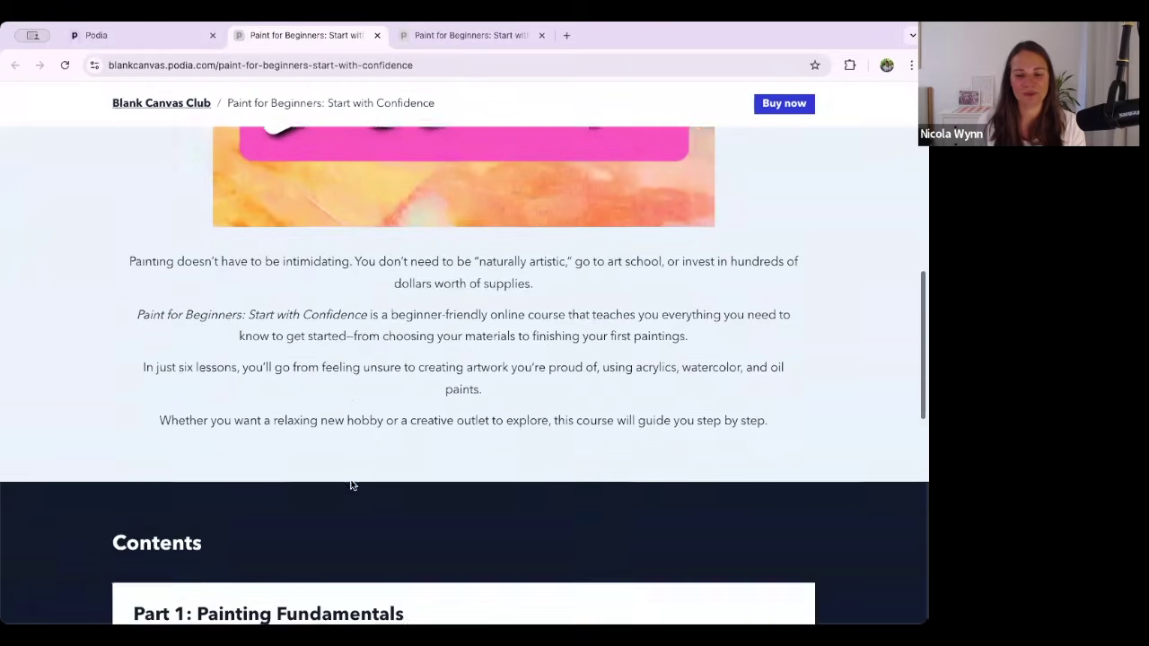
scroll(400, 356, down, 3)
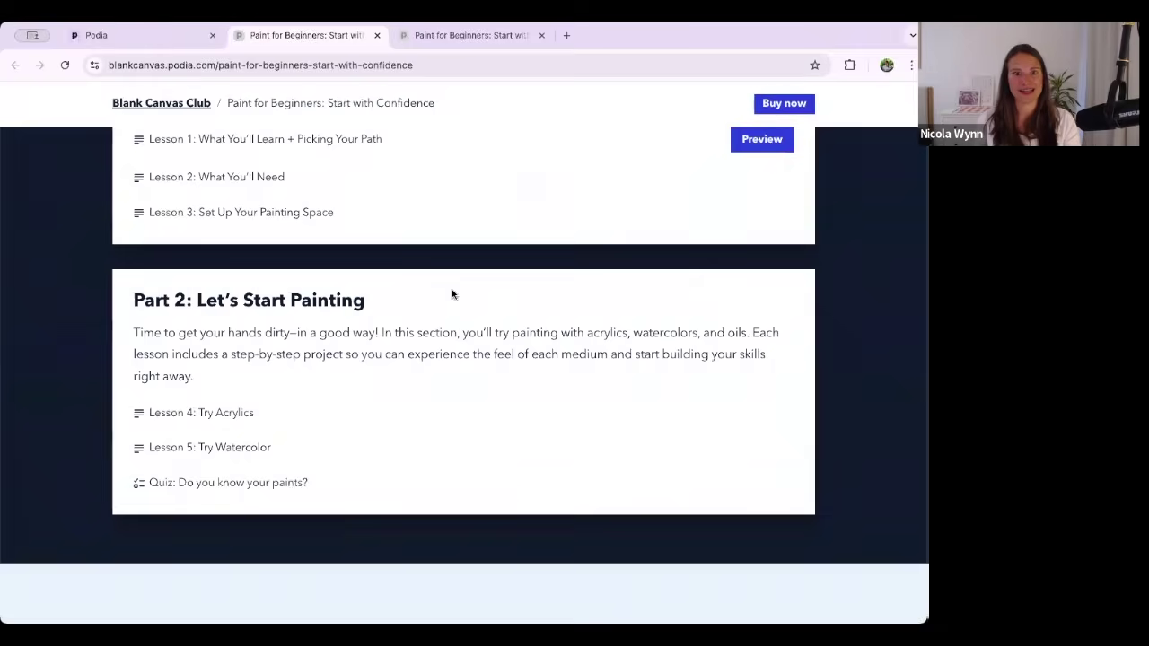
scroll(451, 295, up, 10)
Return to the student view of the course and examine Lesson 2: What You'll Need.
click(467, 42)
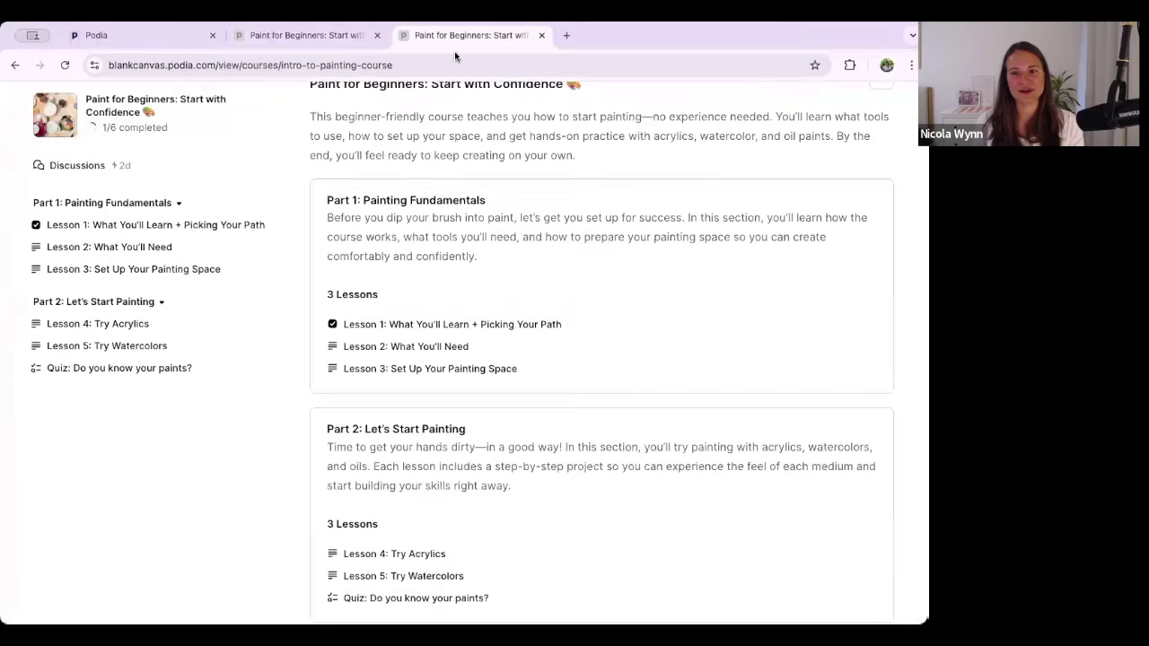
scroll(343, 305, down, 1)
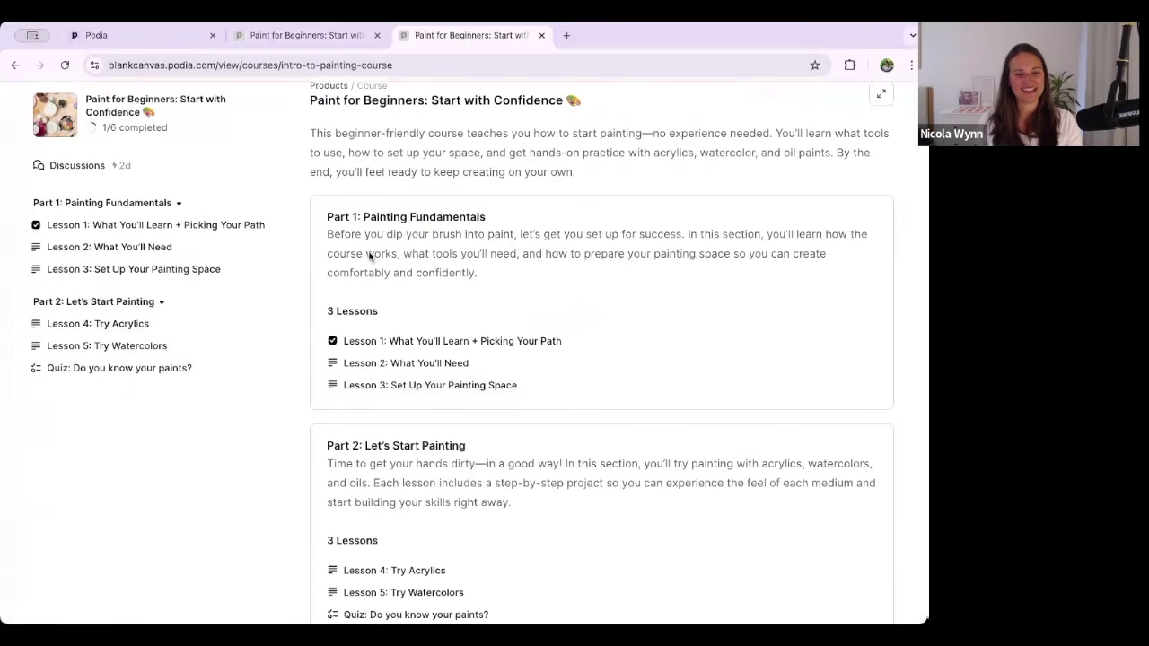
click(125, 249)
scroll(667, 311, down, 6)
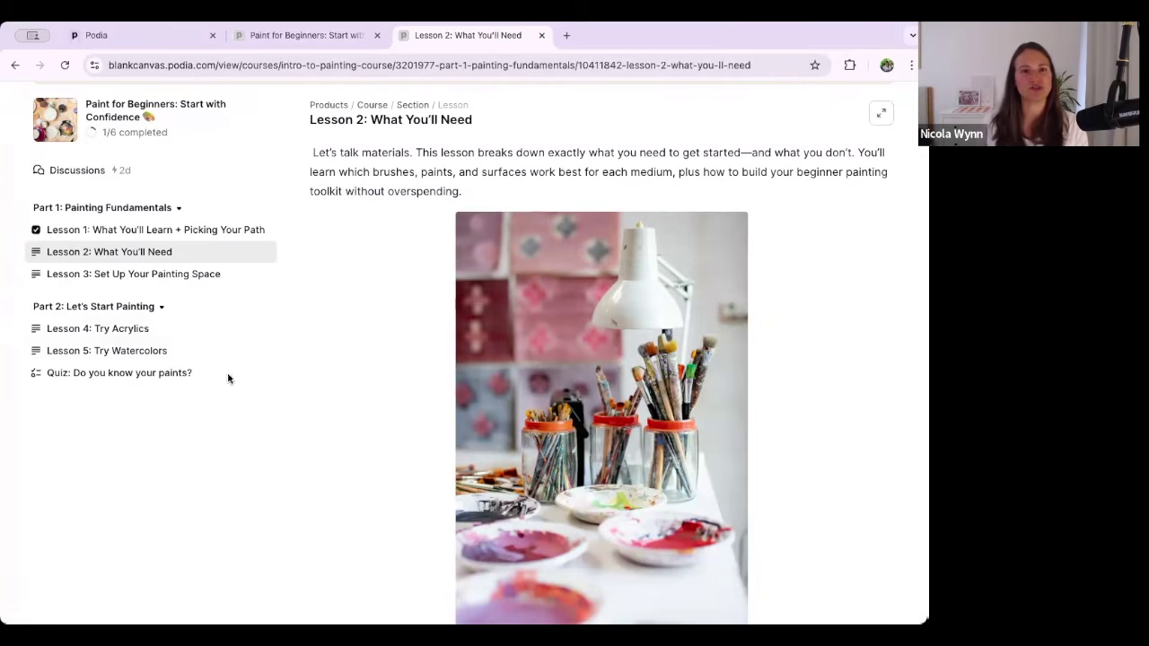
Leave the page editor and open the lessons of the Paint for Beginners: Start with Confidence course for editing.
click(110, 42)
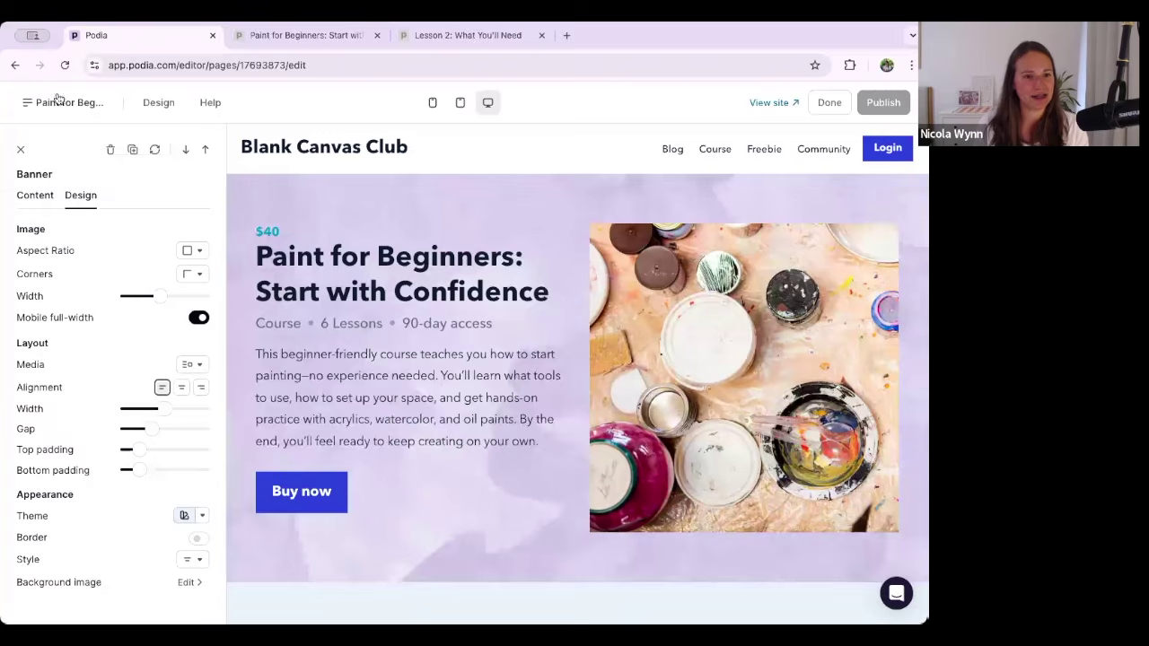
click(828, 104)
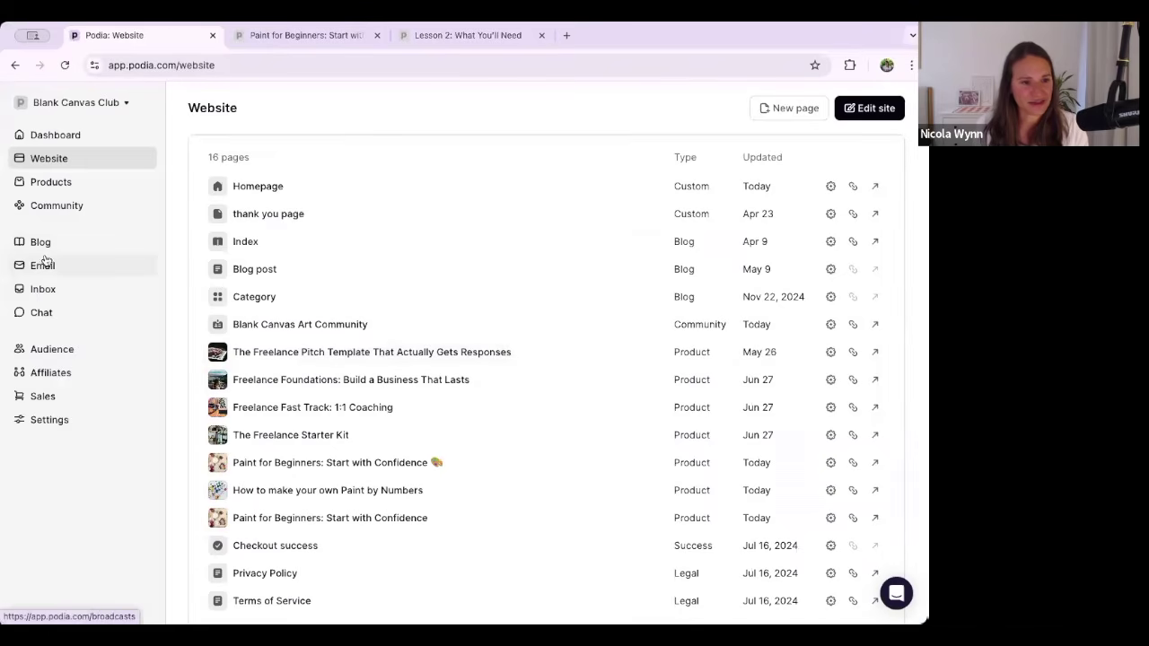
click(49, 181)
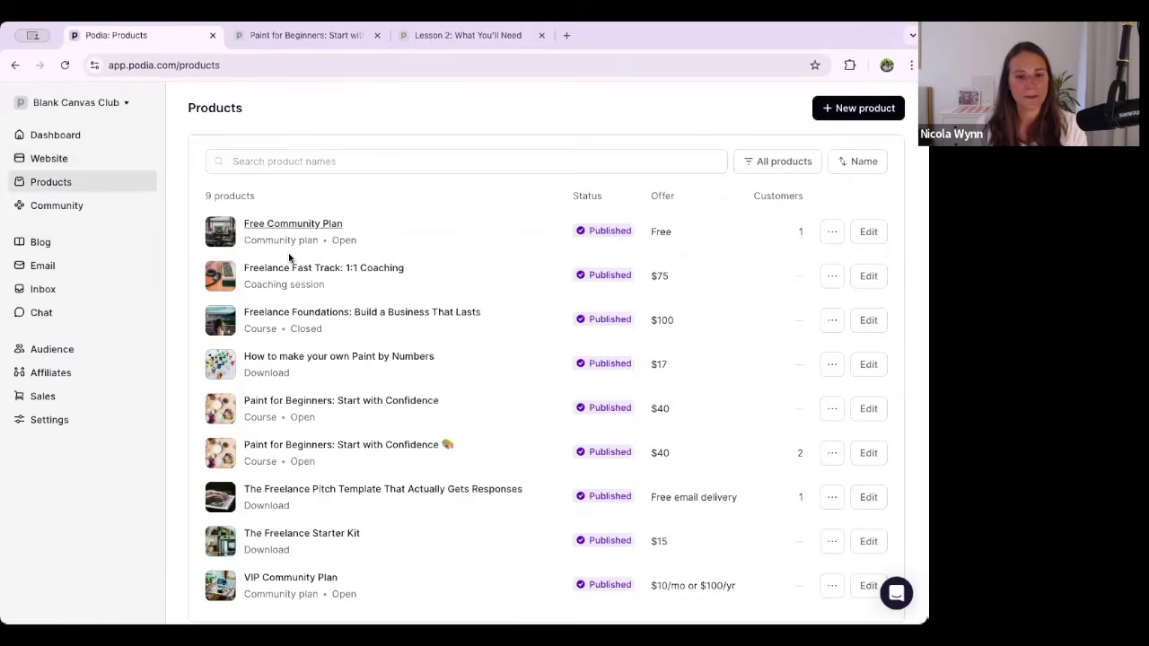
click(296, 403)
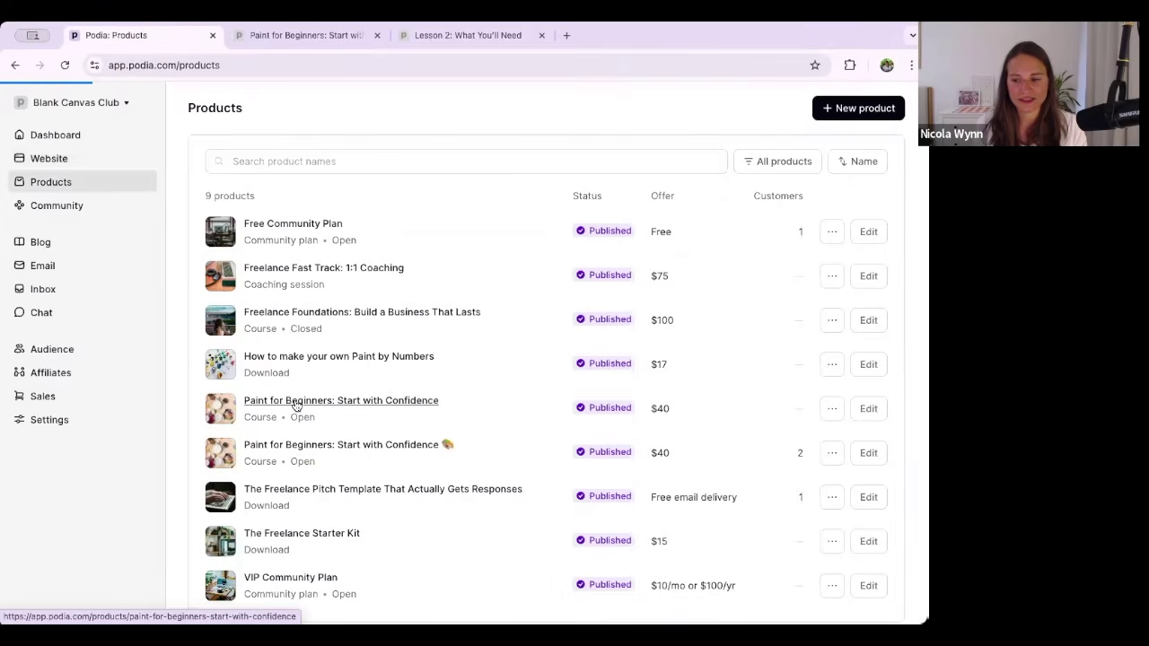
click(885, 120)
scroll(293, 405, down, 3)
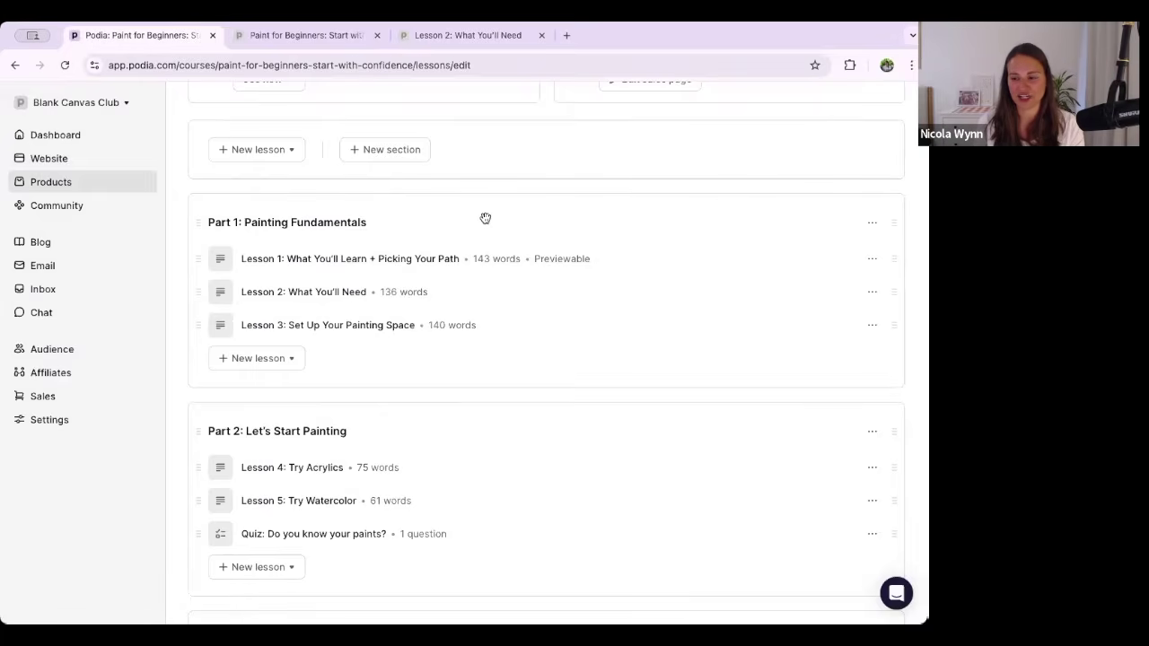
scroll(845, 339, down, 1)
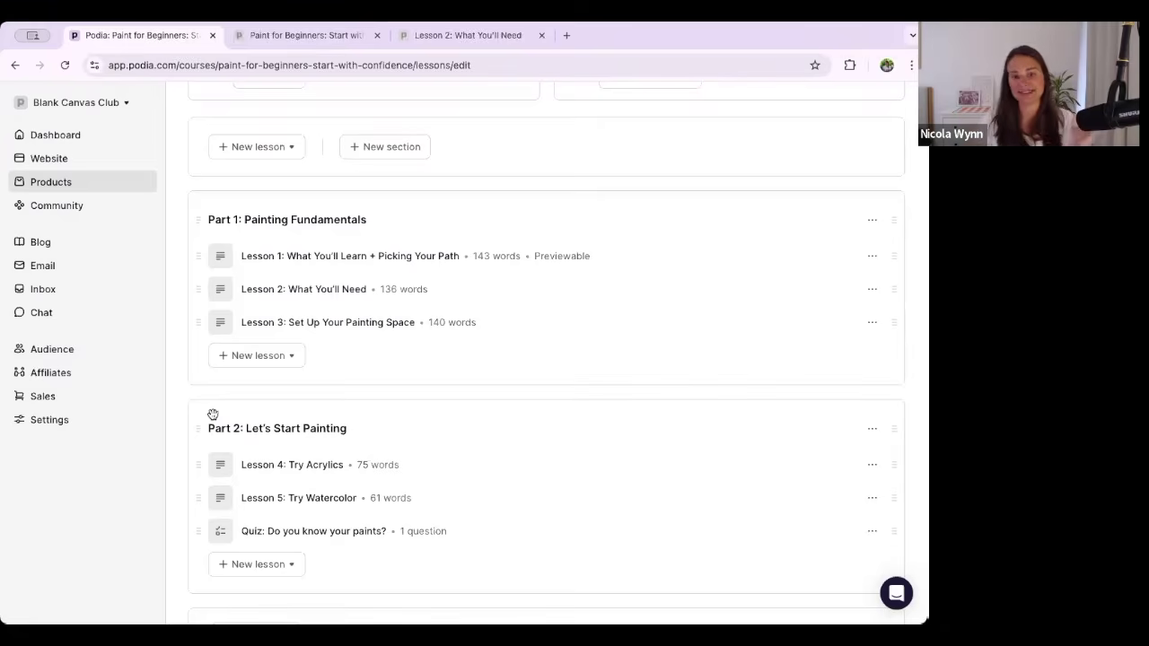
Set the Part 2: Let's Start Painting section to delayed, 0 days from access with customer email notification, and save it.
click(867, 430)
click(781, 438)
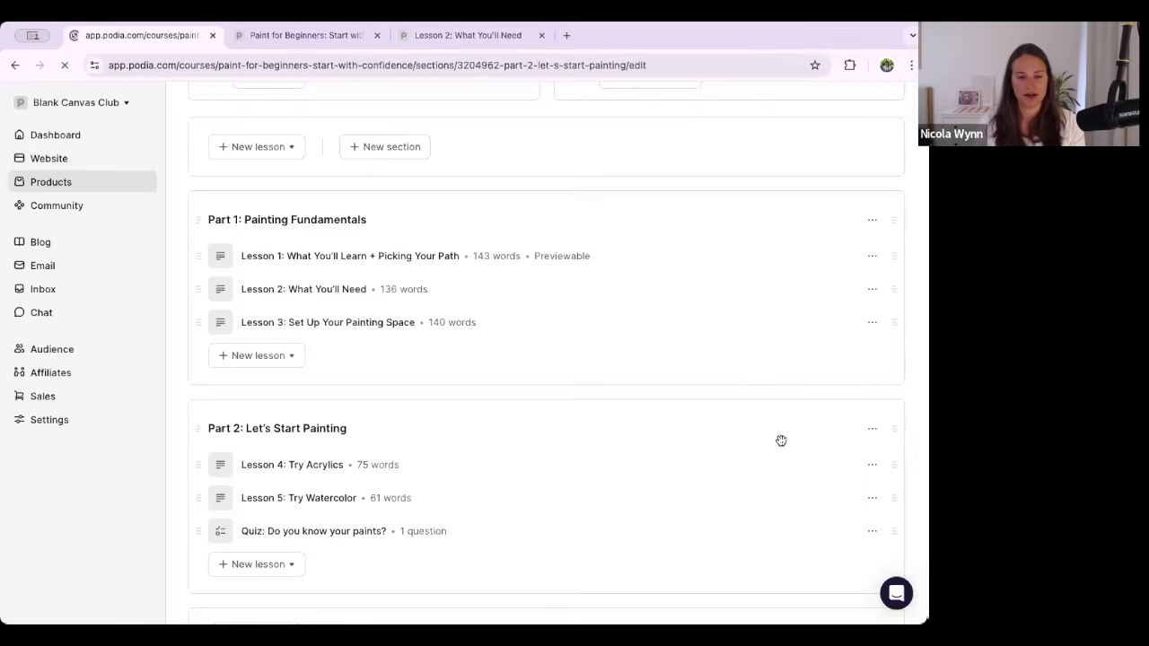
click(538, 490)
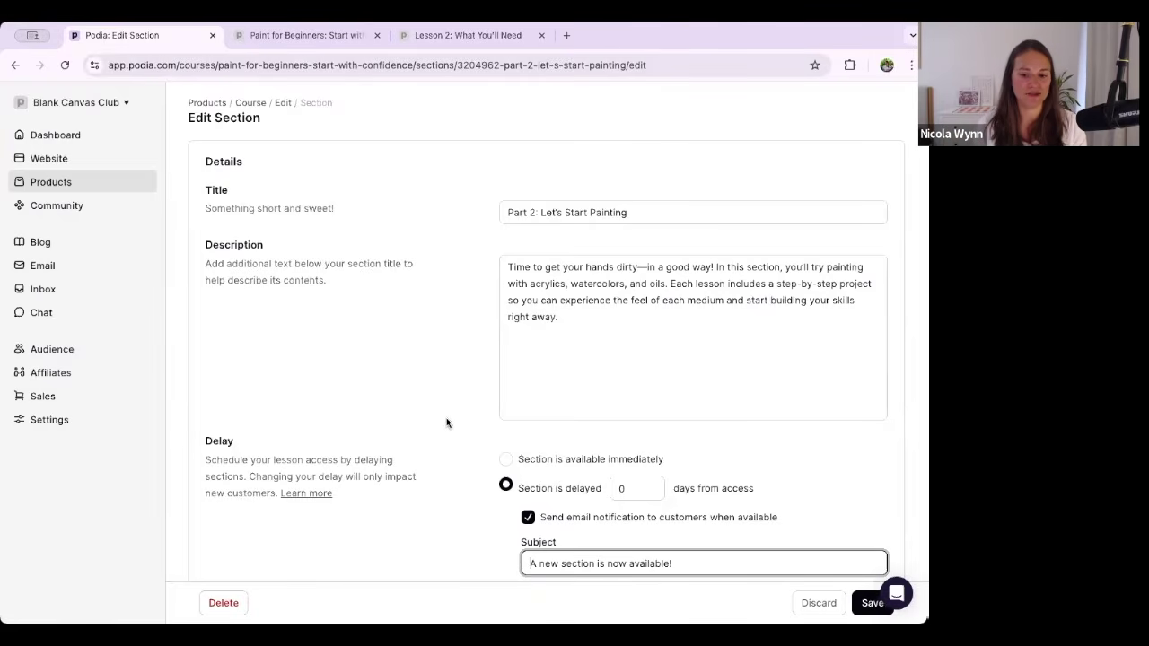
scroll(443, 425, down, 5)
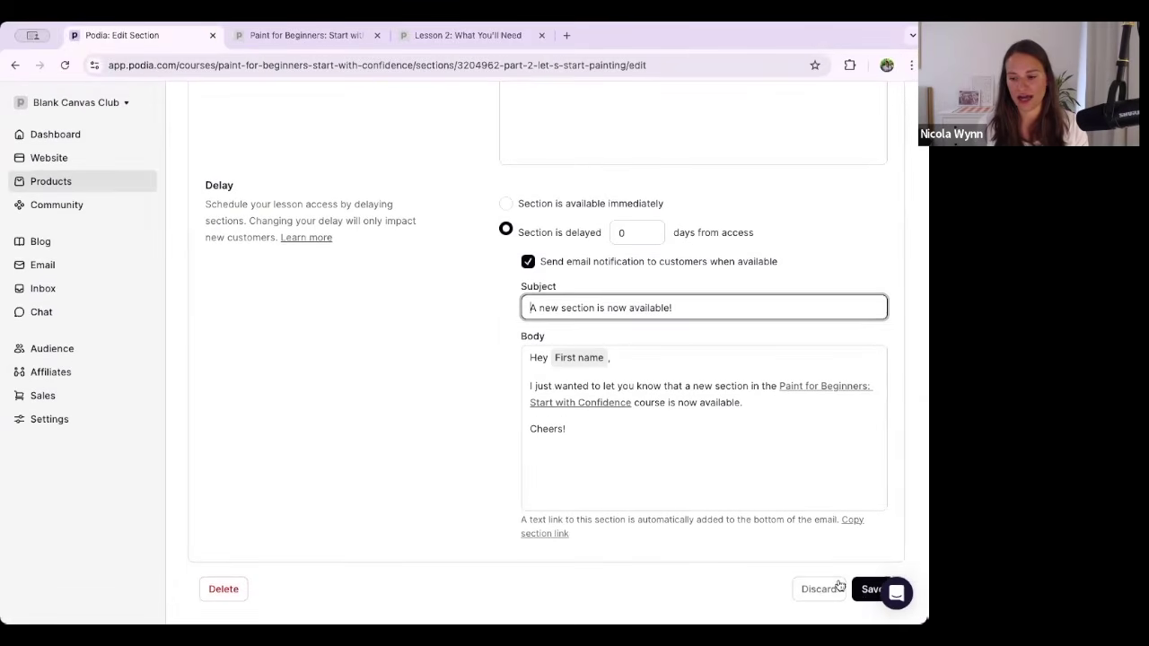
click(867, 588)
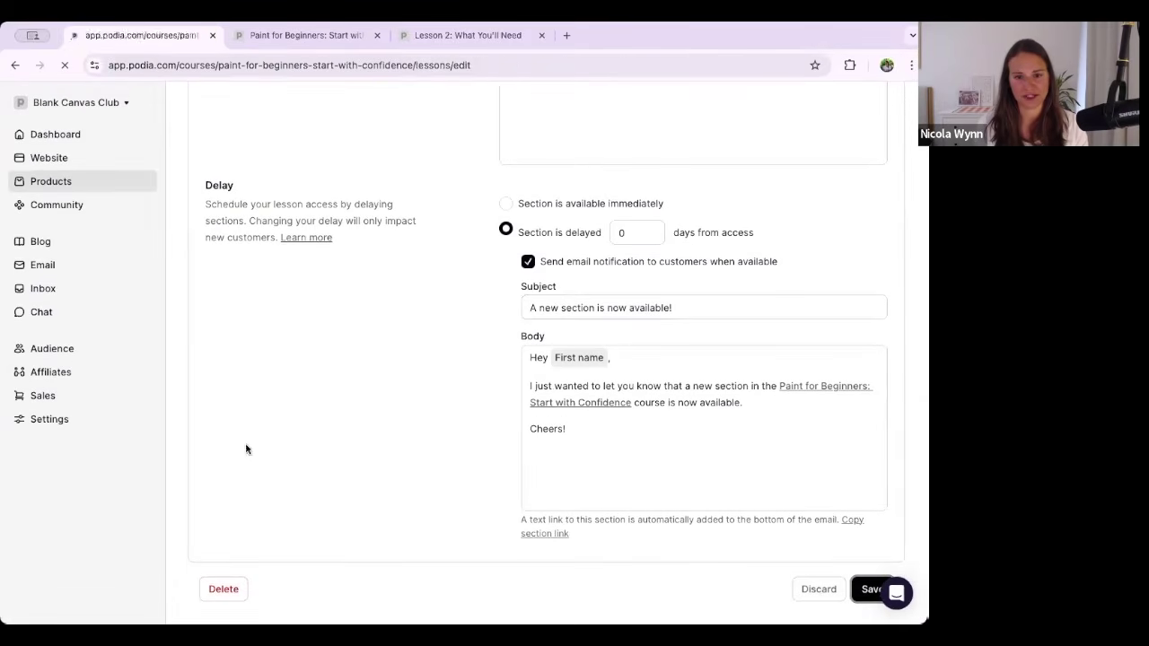
Try the Hidden visibility option for Lesson 4: Try Acrylics, and return to the product list without saving.
scroll(308, 515, down, 4)
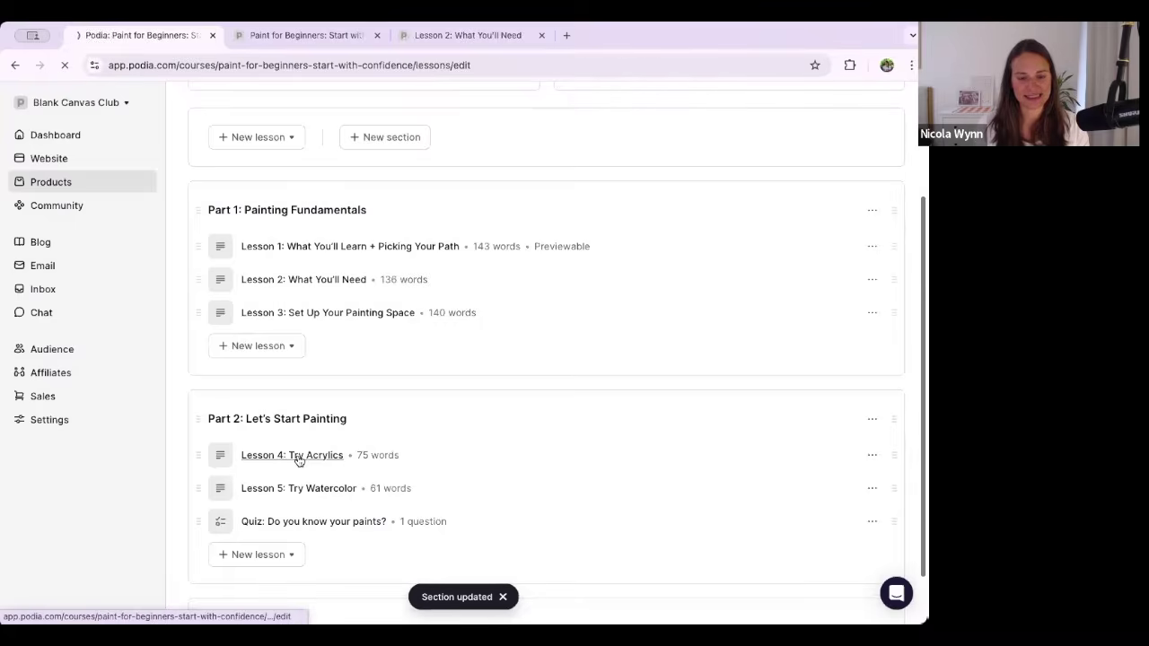
click(299, 458)
scroll(480, 410, down, 10)
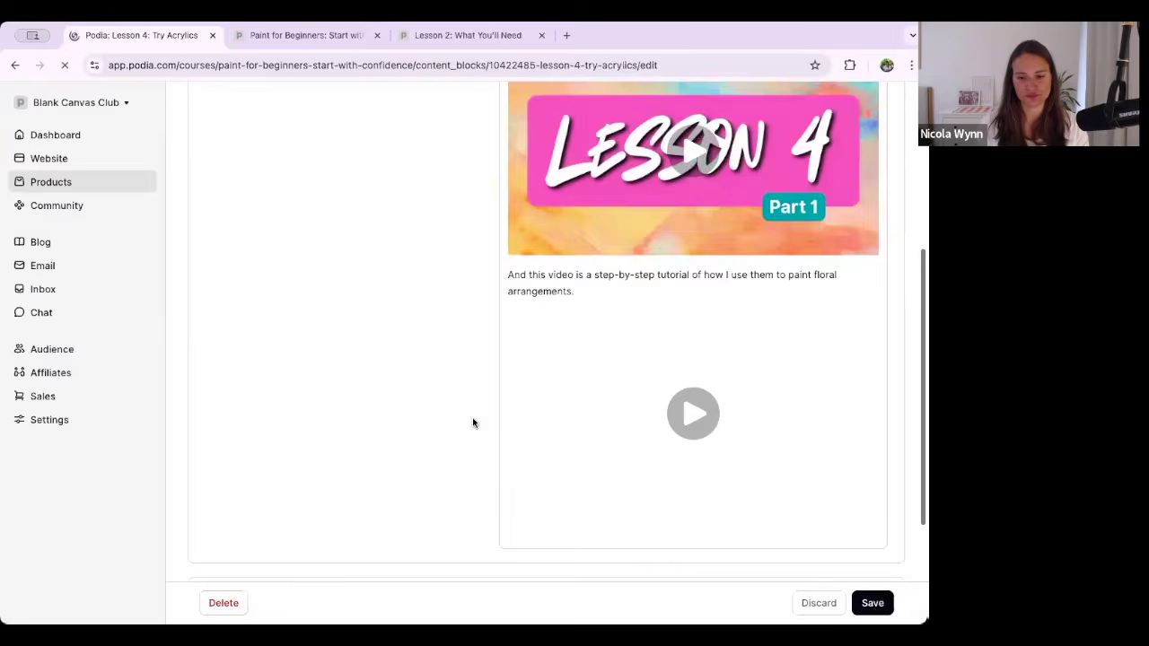
scroll(485, 431, down, 3)
click(606, 480)
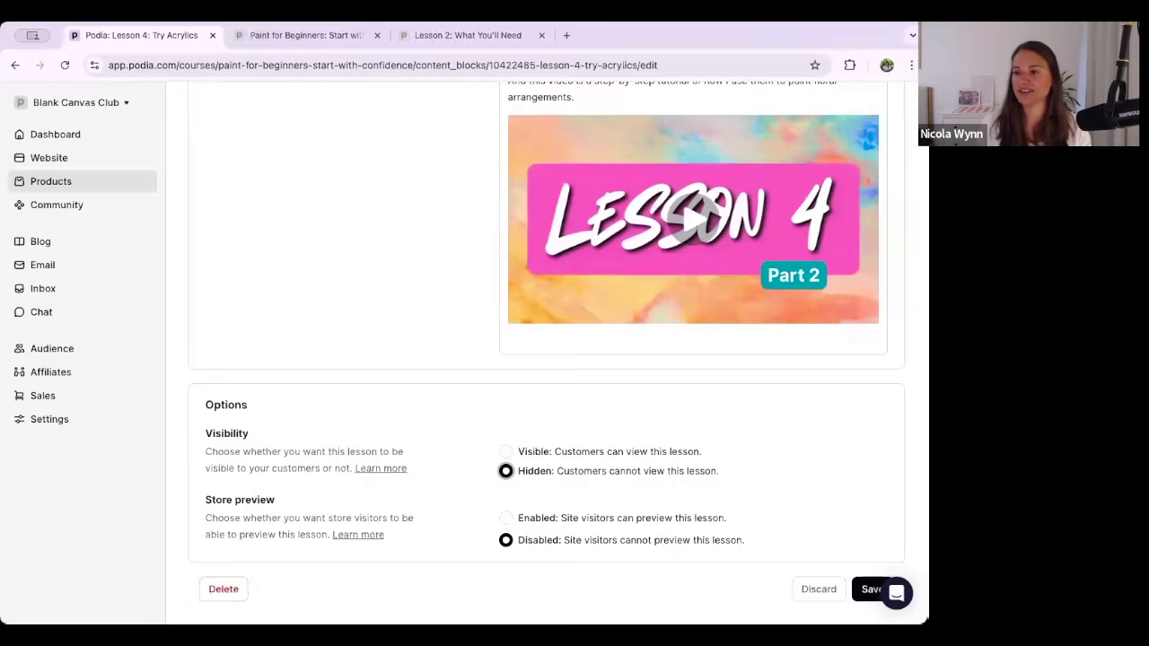
scroll(860, 221, up, 10)
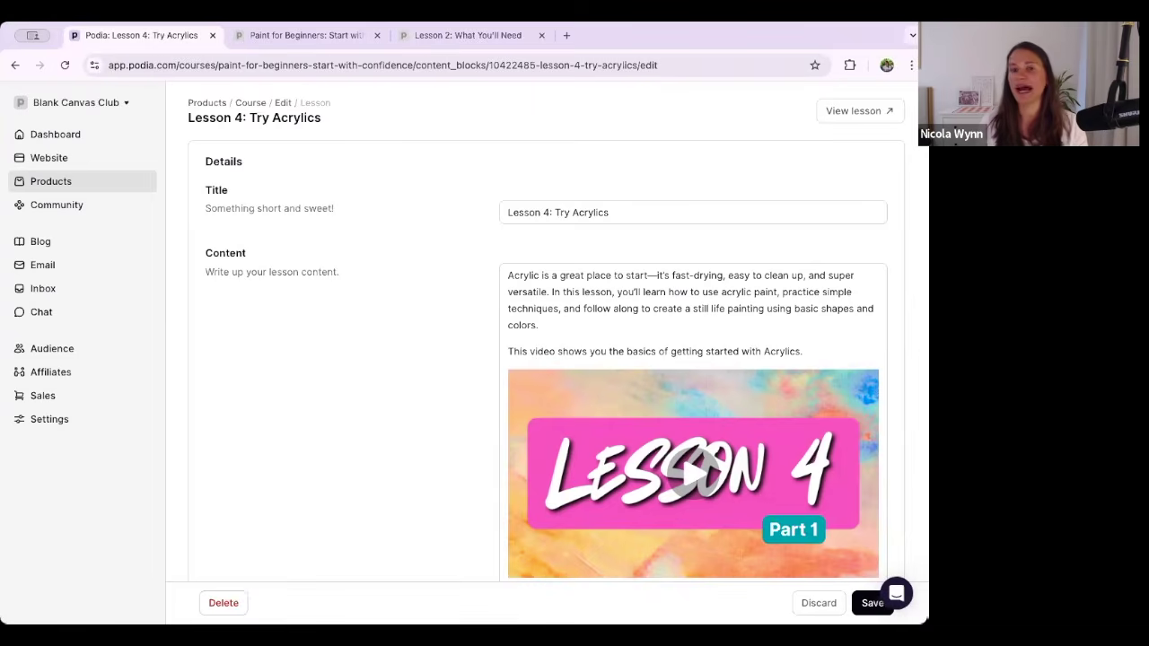
click(65, 184)
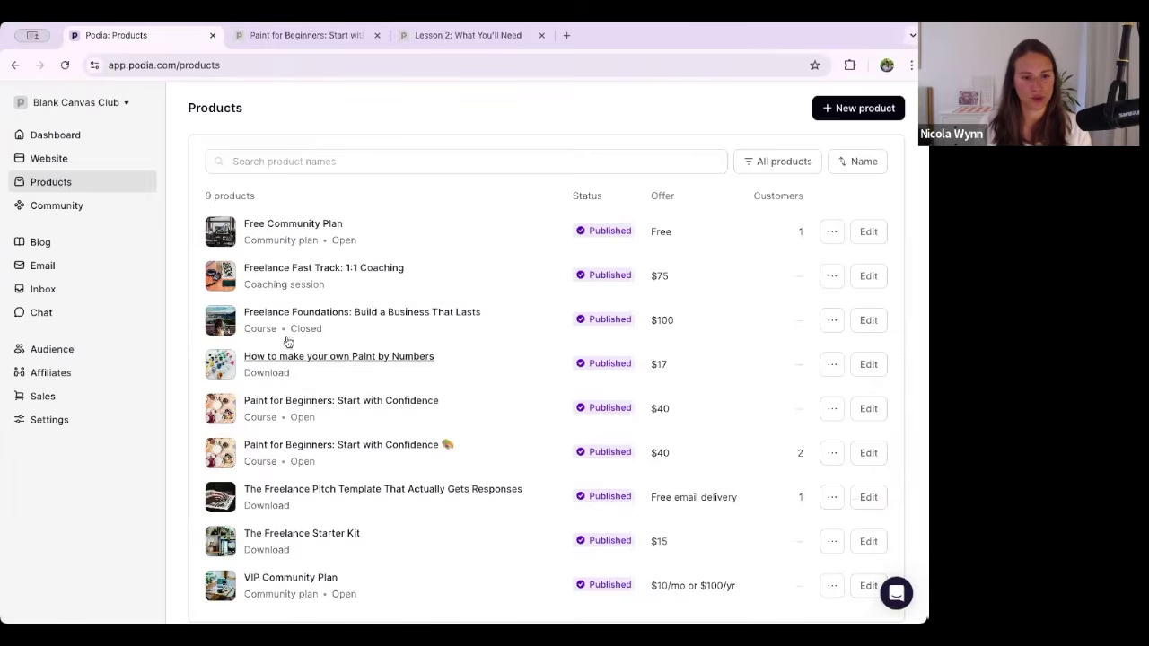
Open the Paint for Beginners: Start with Confidence course without the palette emoji for editing.
click(832, 409)
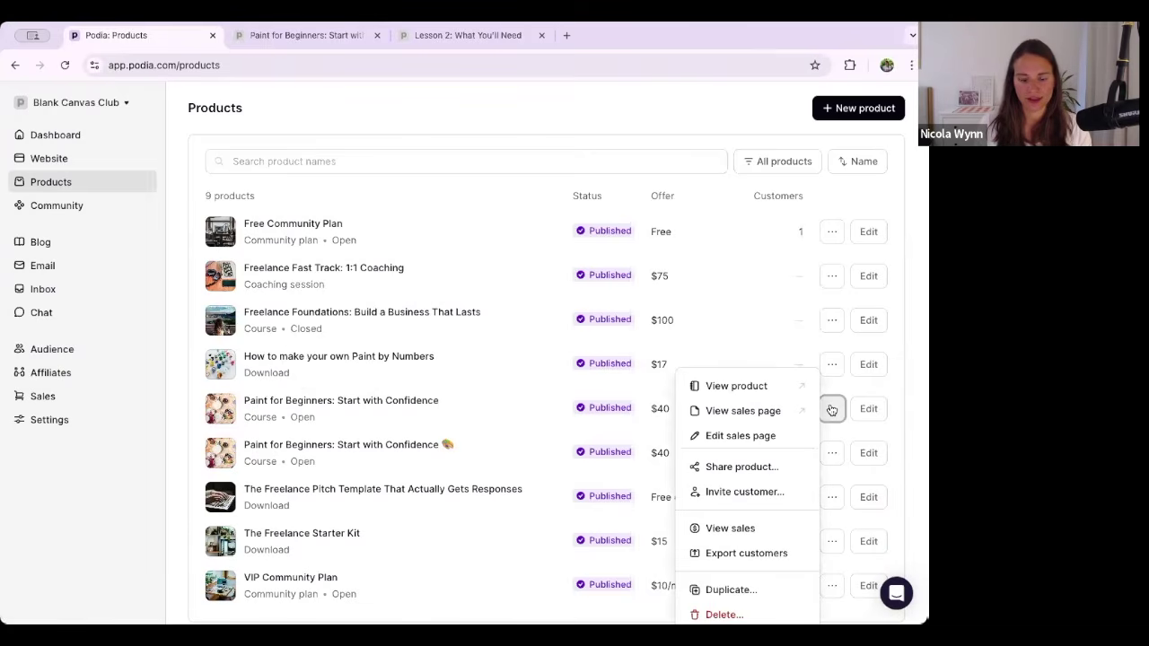
scroll(759, 477, down, 1)
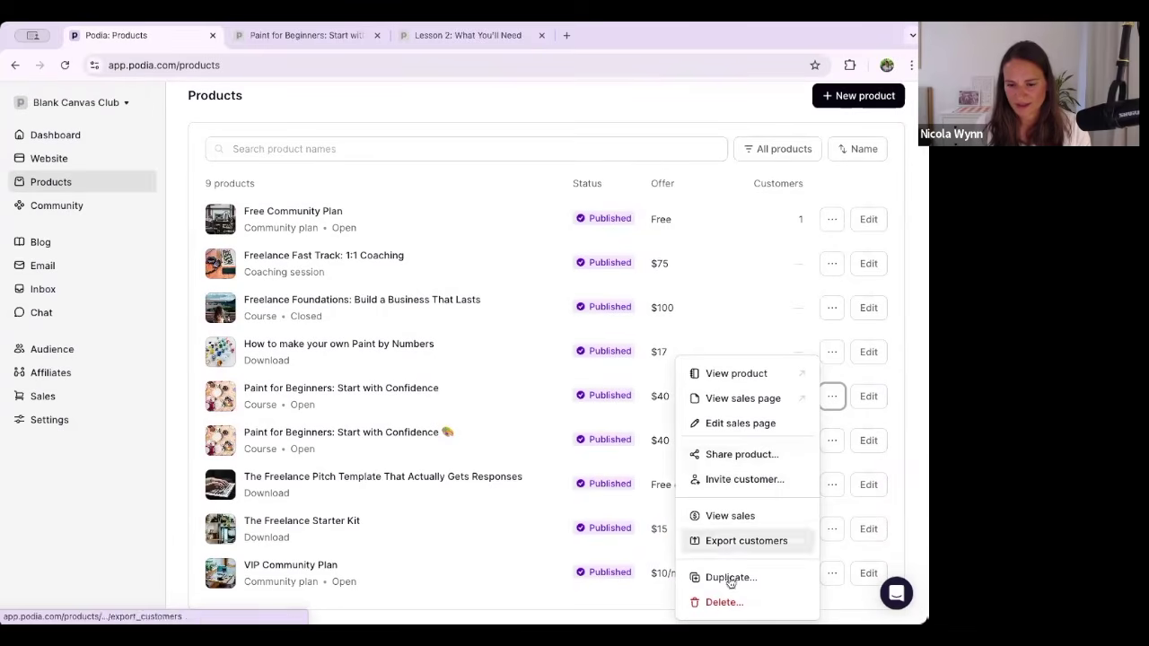
click(832, 397)
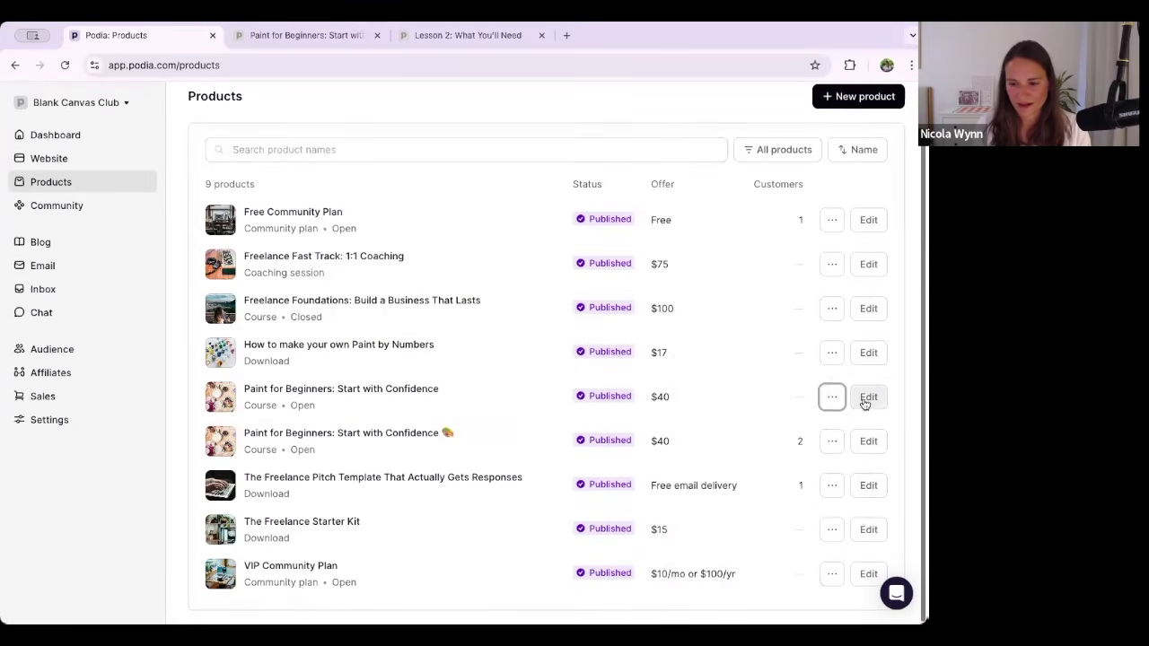
click(866, 399)
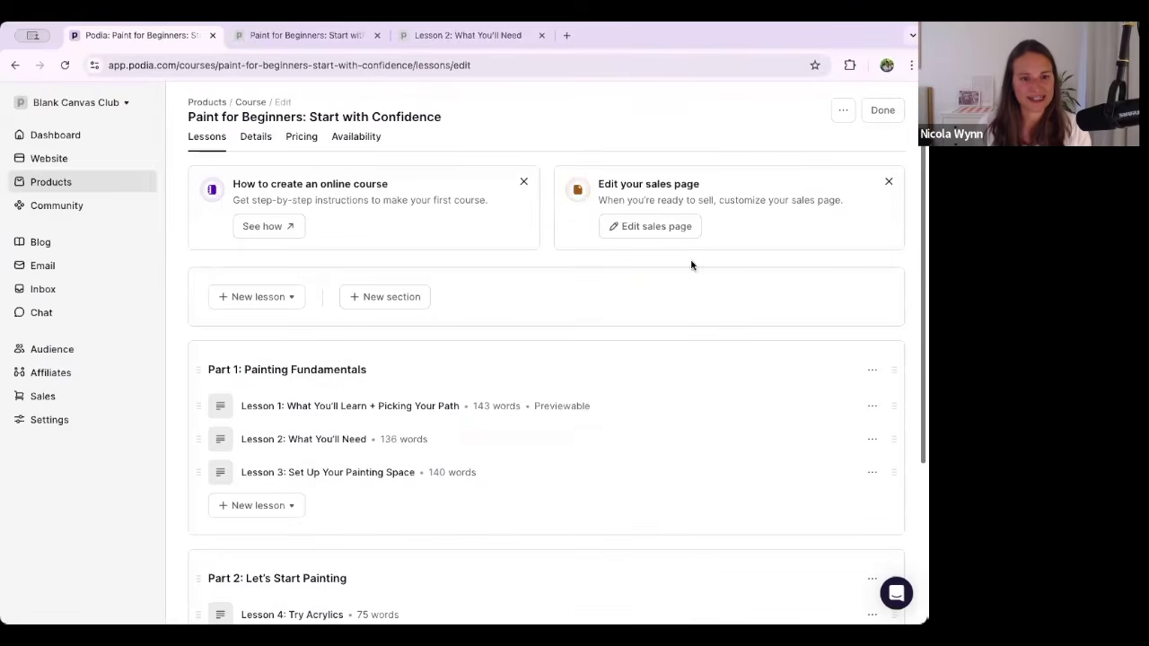
Copy the course's checkout link from its sharing options and open the link in a new browser tab.
click(841, 111)
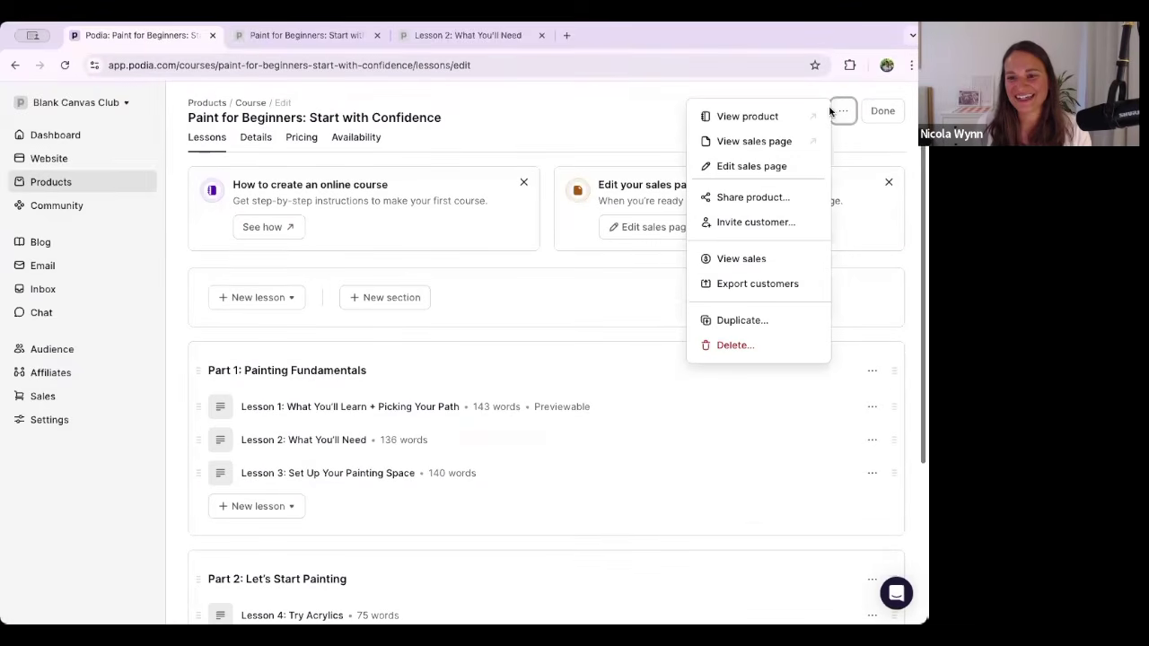
click(779, 198)
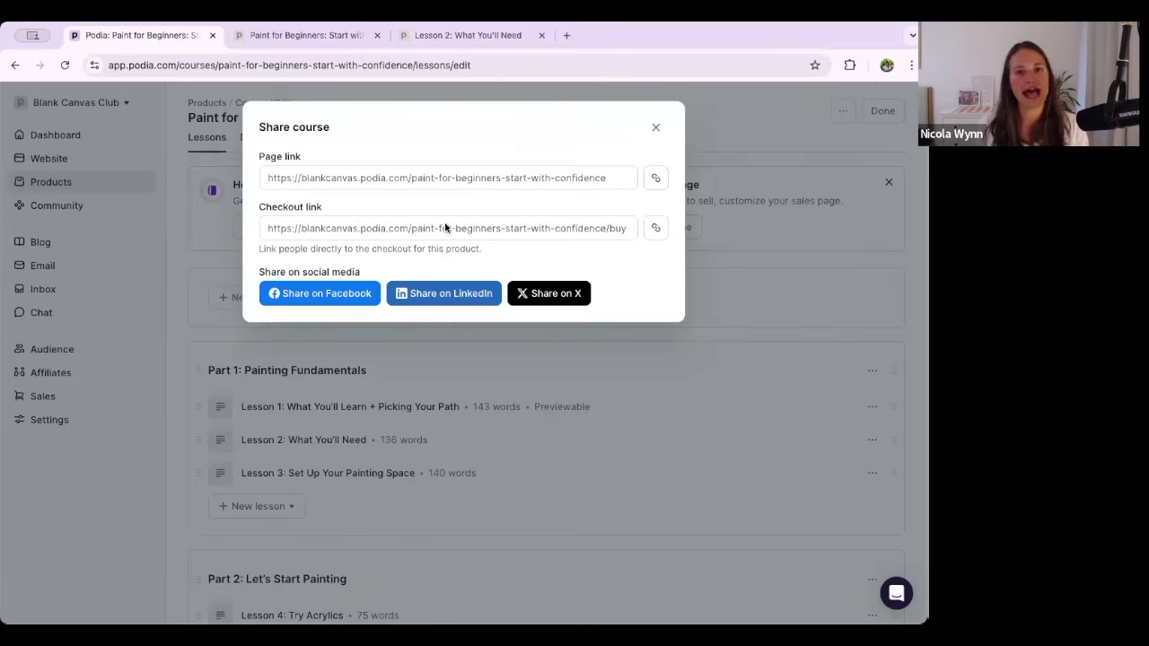
click(654, 228)
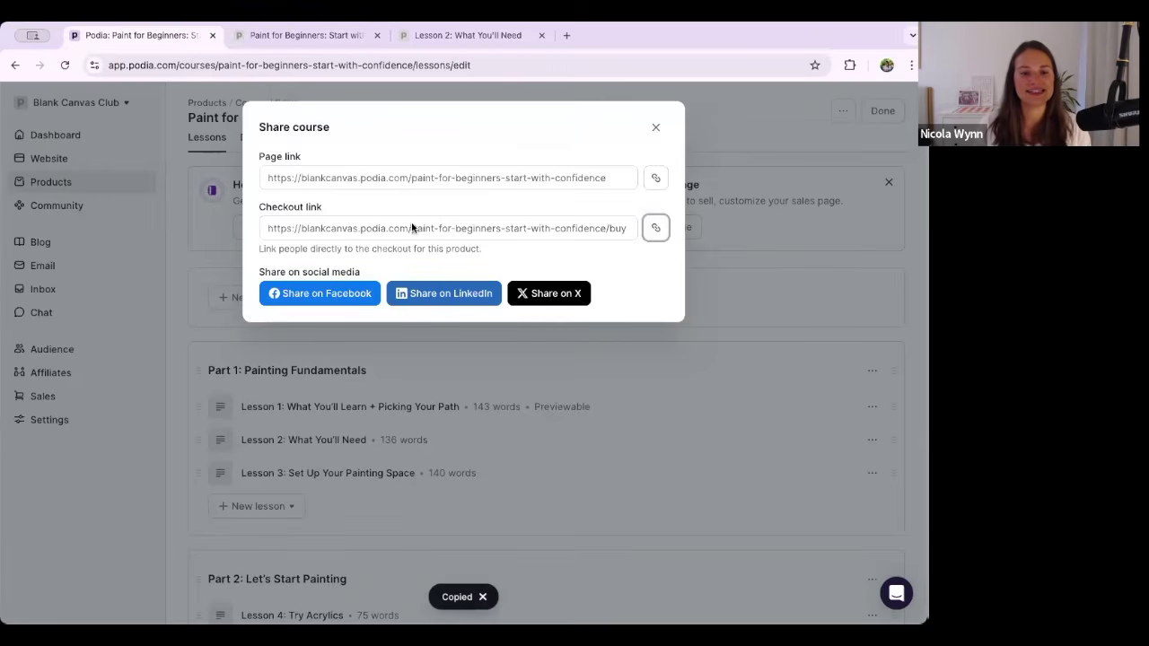
click(566, 35)
key(ctrl+v)
key(Return)
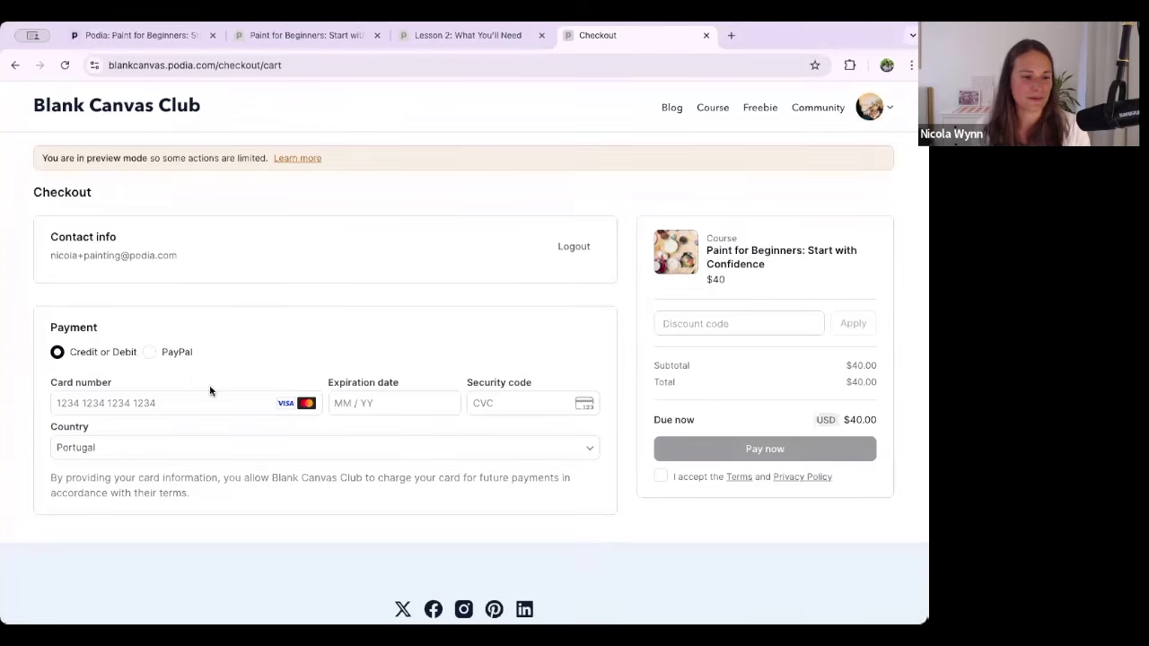
Close the course's sharing options and examine the live sales page, including its sticky purchase banner, before returning to the course editor.
click(140, 35)
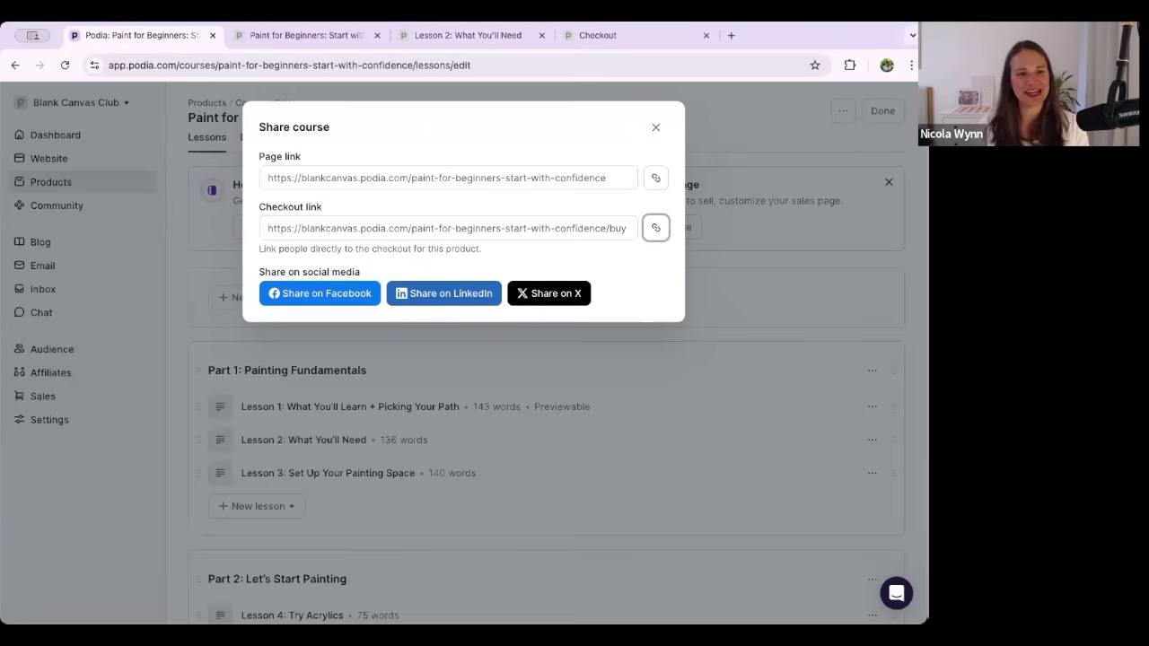
click(655, 127)
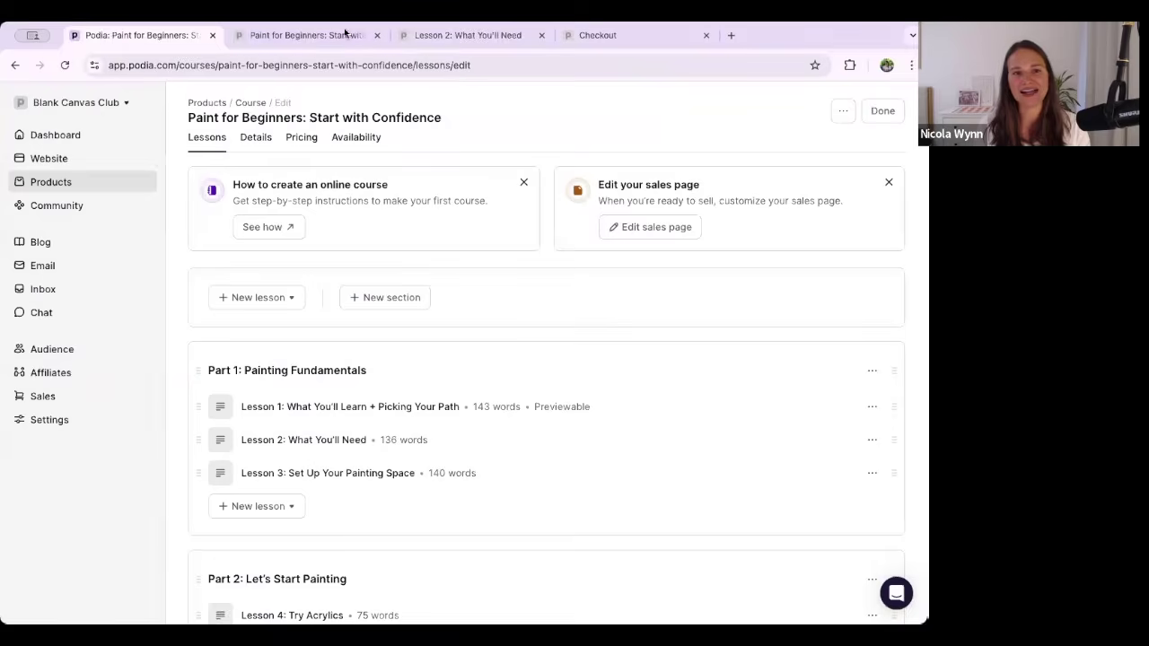
click(303, 37)
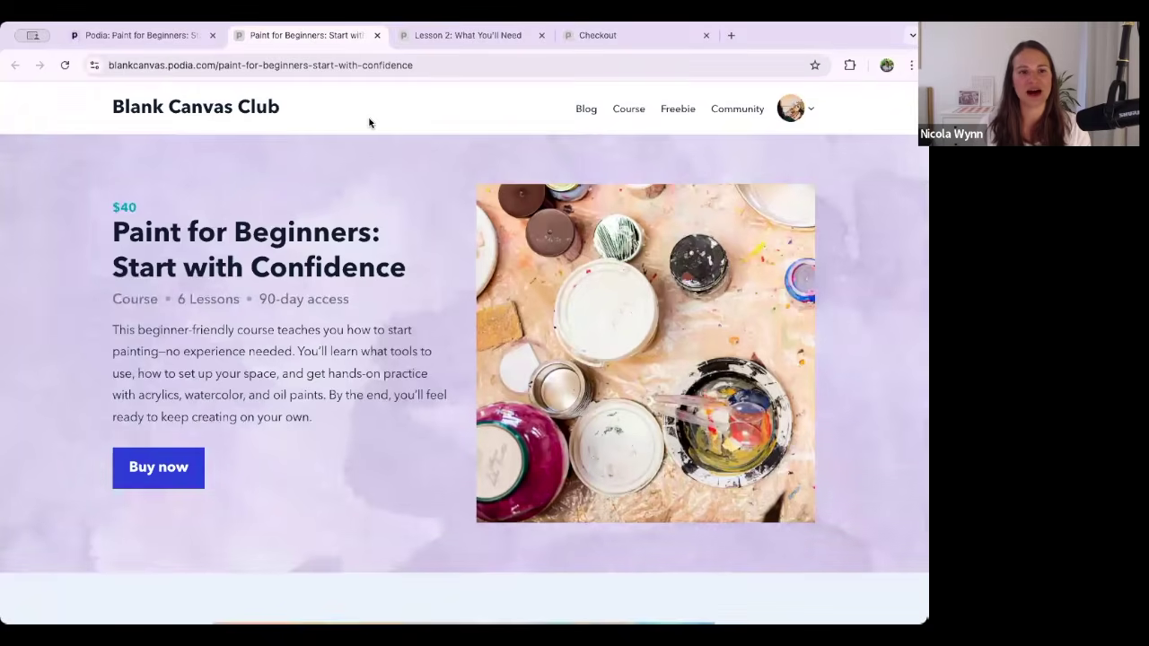
scroll(368, 122, down, 7)
scroll(367, 122, up, 5)
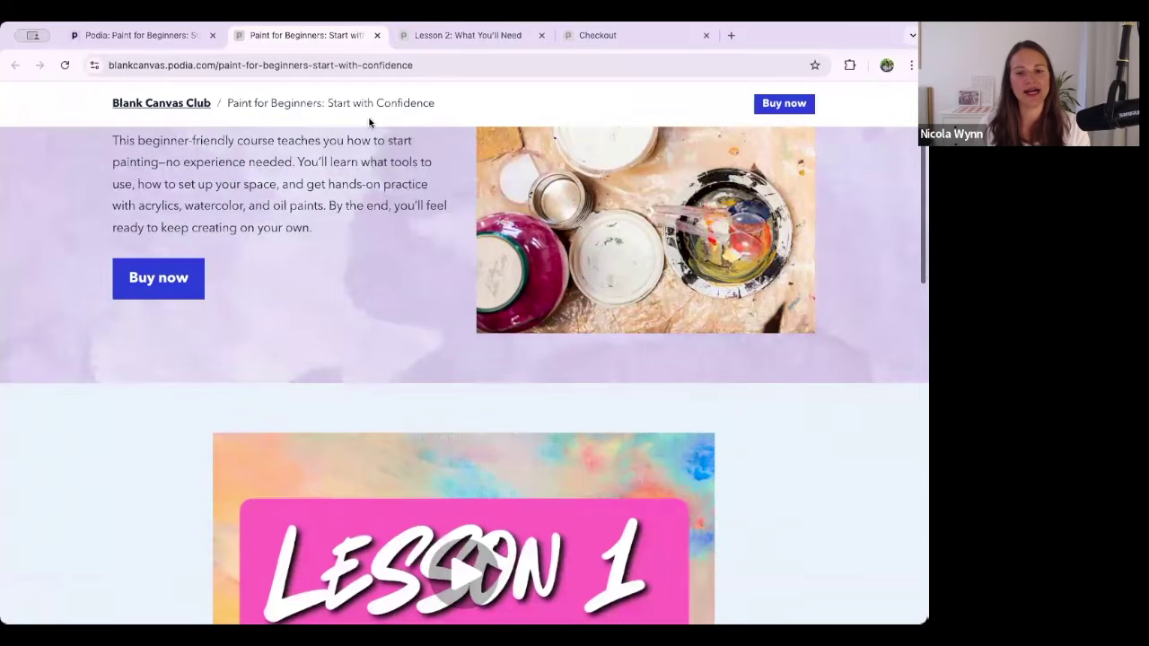
scroll(368, 122, up, 4)
click(168, 35)
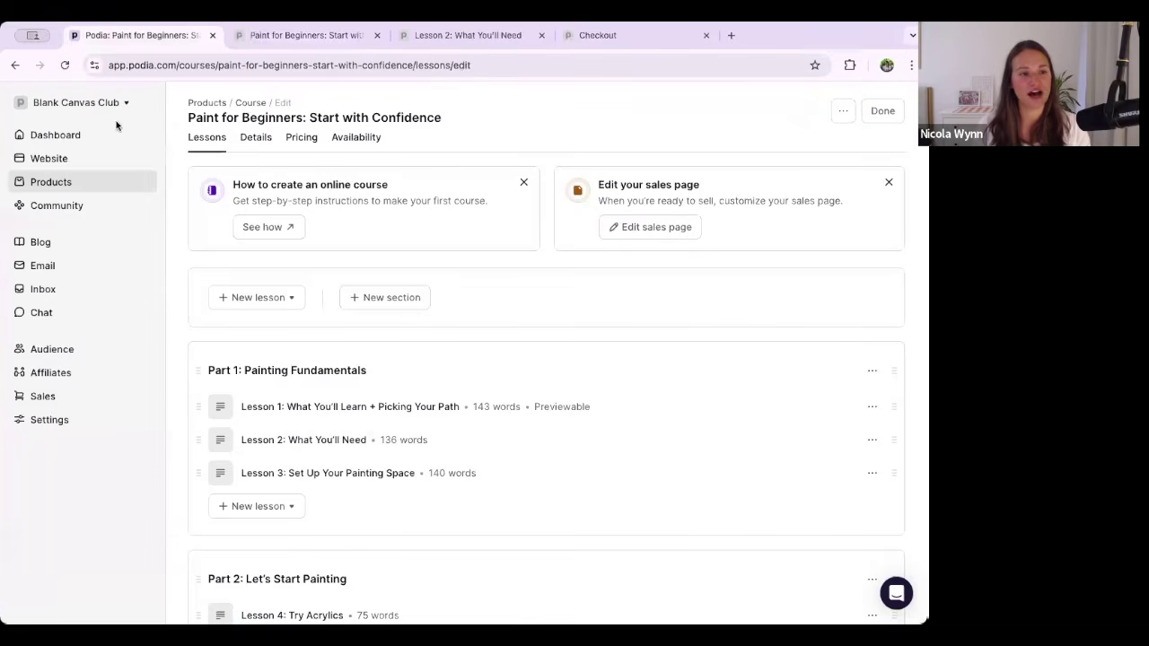
Open the Homepage from the list of website pages in the site editor.
click(69, 160)
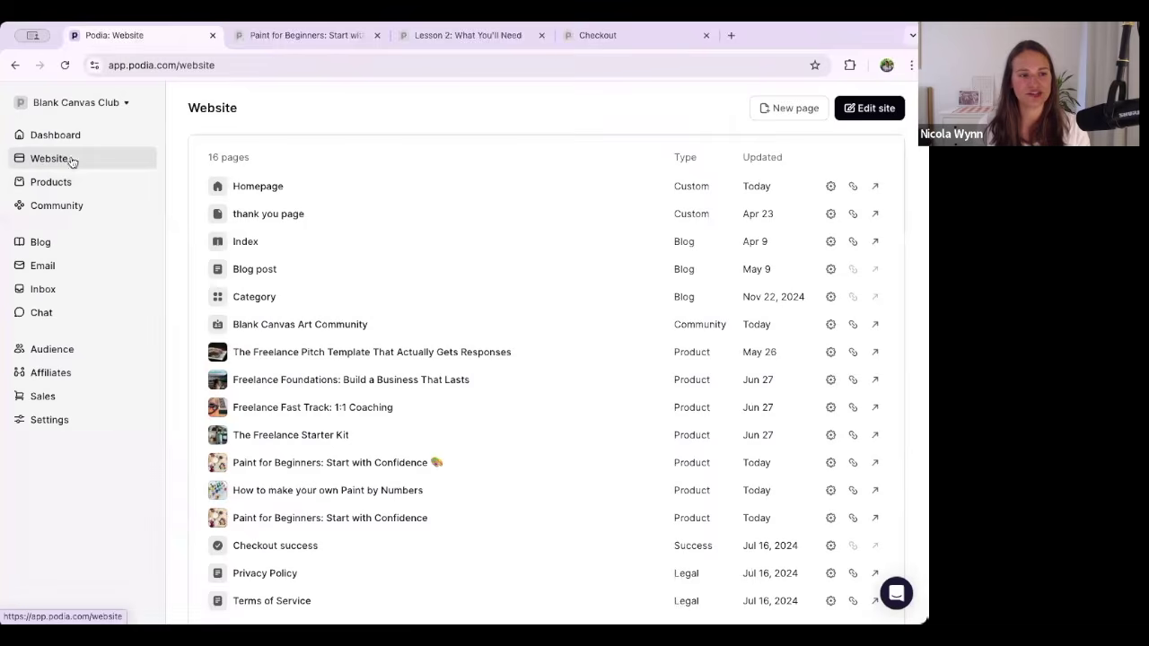
click(45, 163)
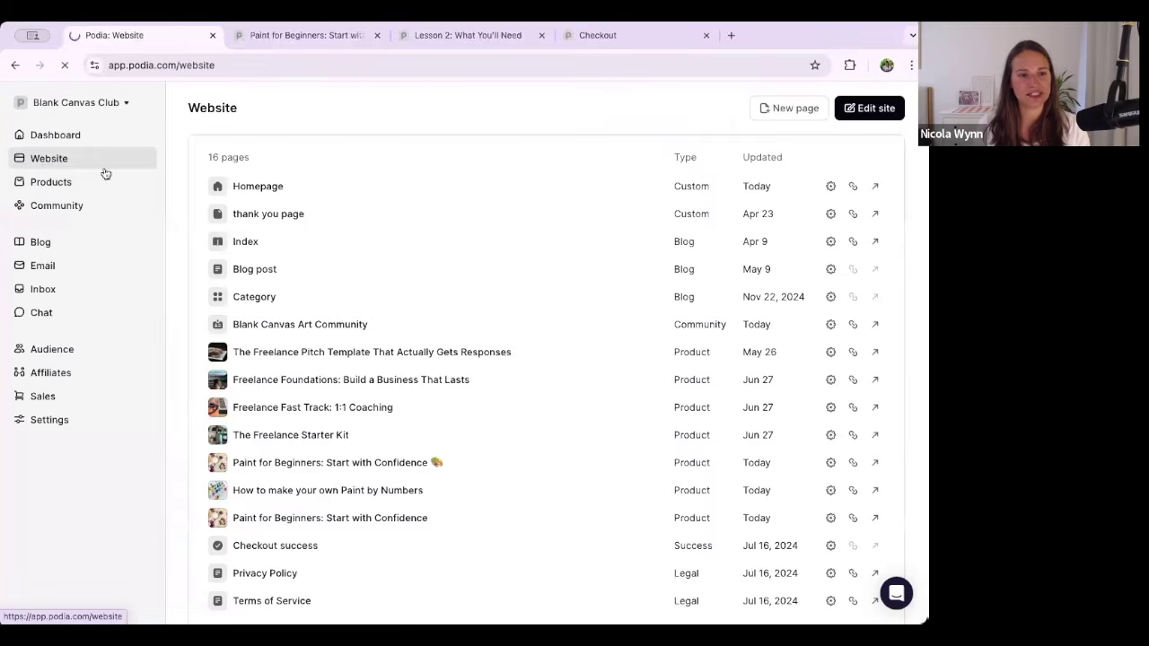
click(264, 187)
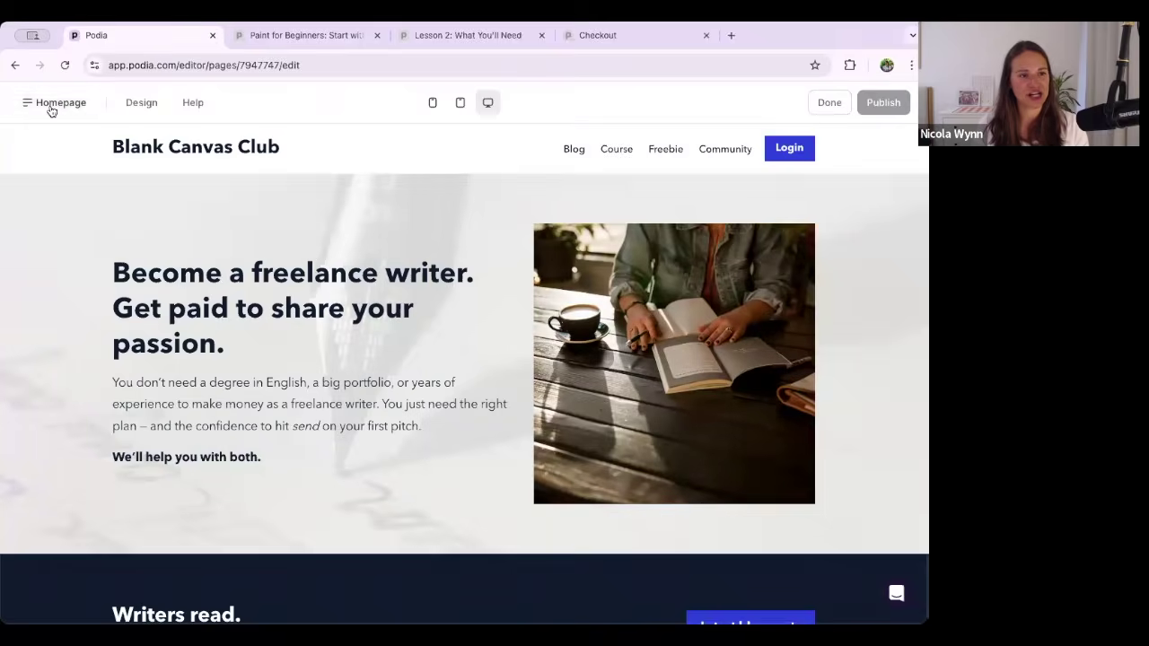
Try turning off sticky product banners in the site settings, and turn them back on.
click(51, 108)
scroll(89, 421, down, 3)
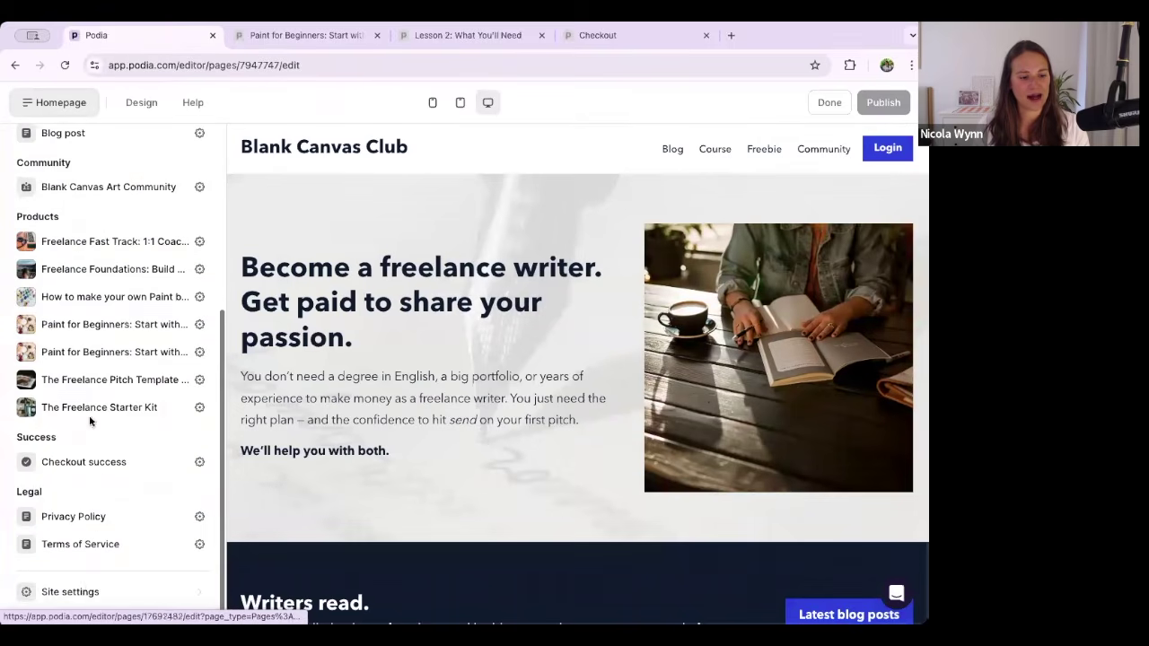
click(90, 591)
scroll(85, 326, down, 1)
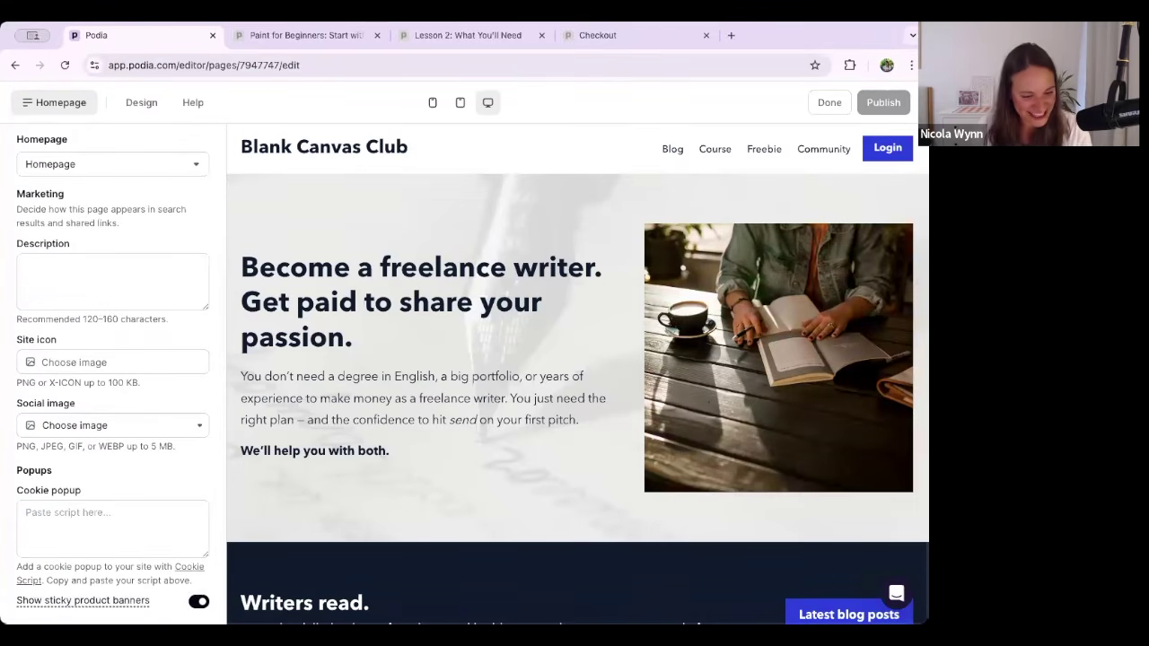
mouse_move(123, 605)
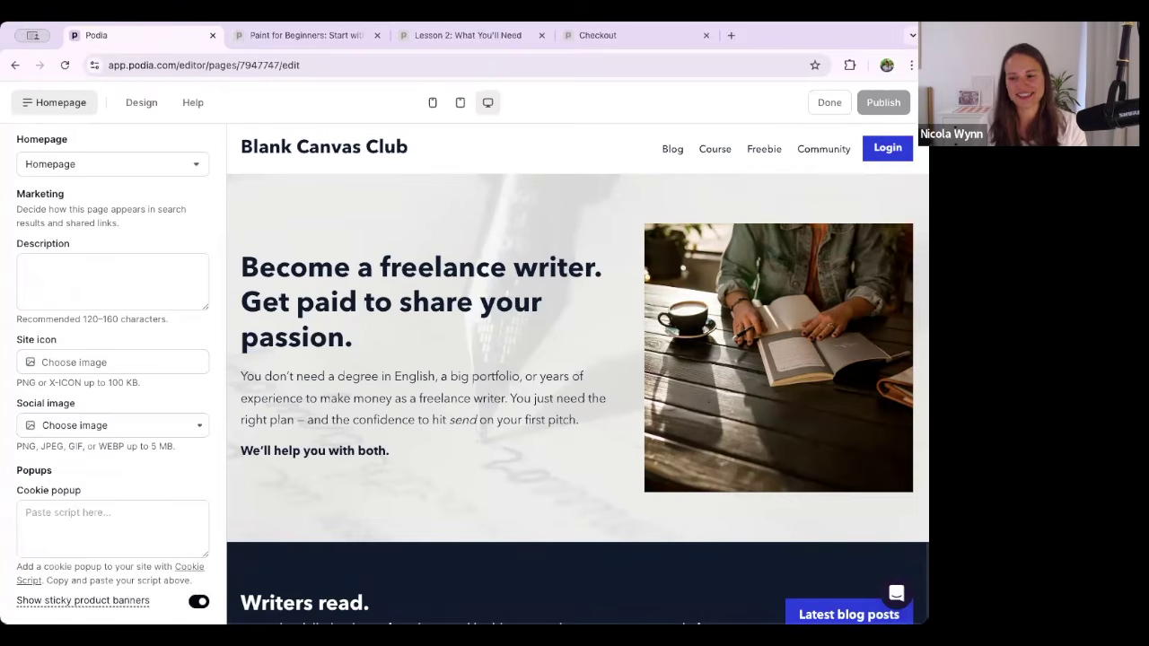
click(198, 601)
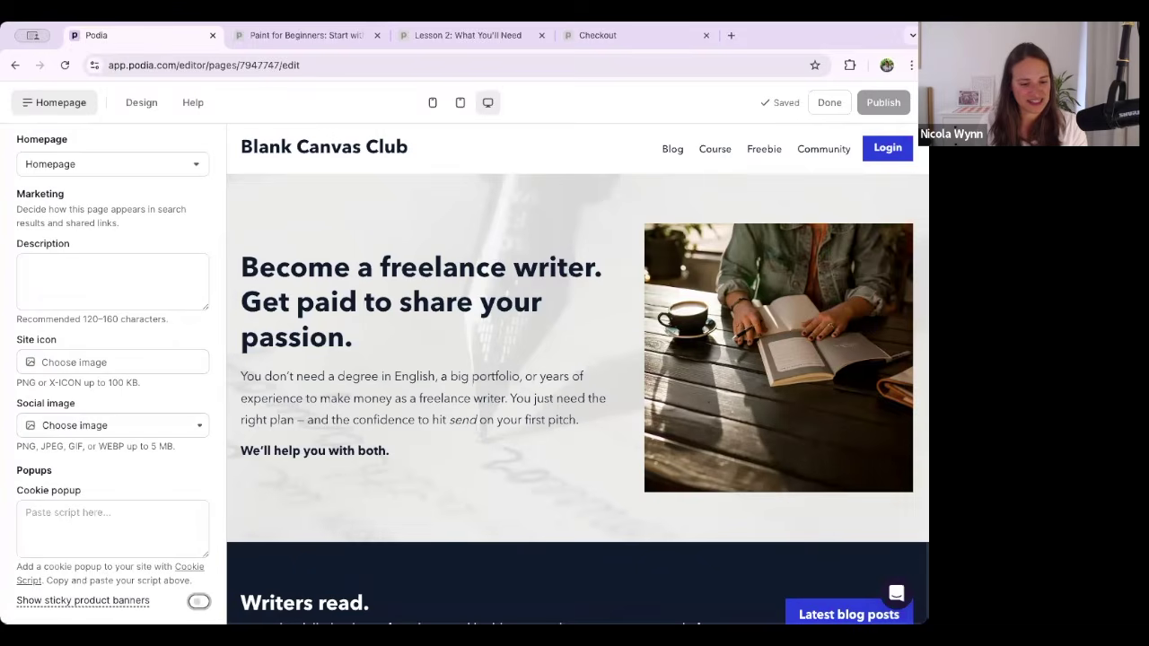
click(199, 601)
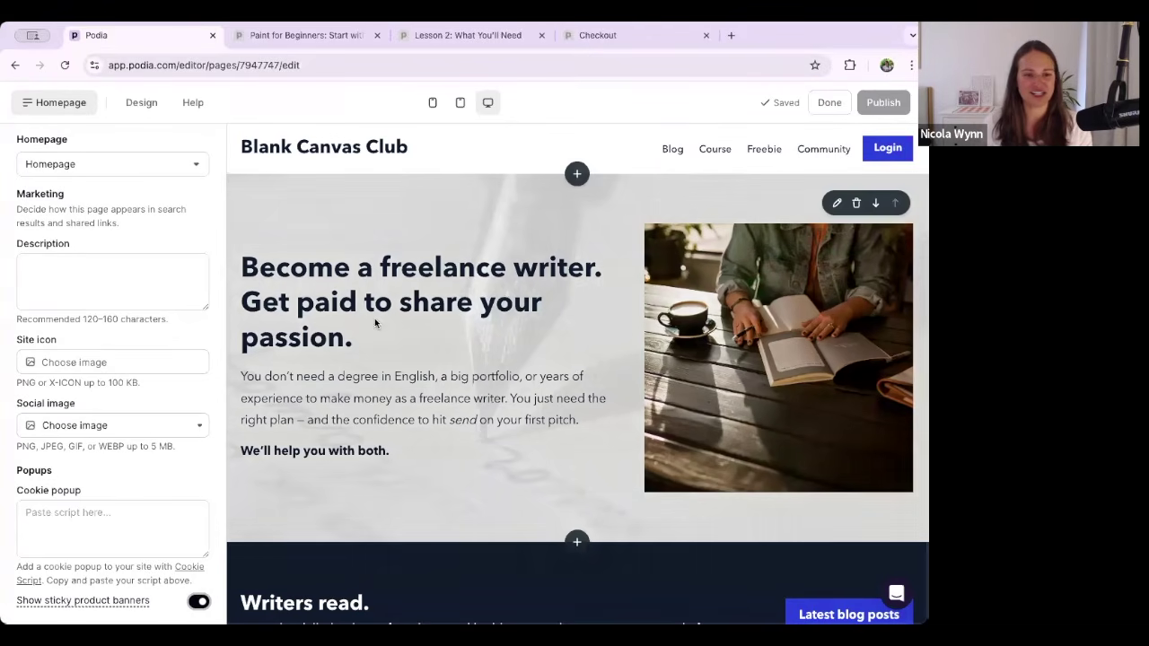
Switch the site editor to the Paint for Beginners: Start with Confidence sales page.
click(72, 104)
click(72, 104)
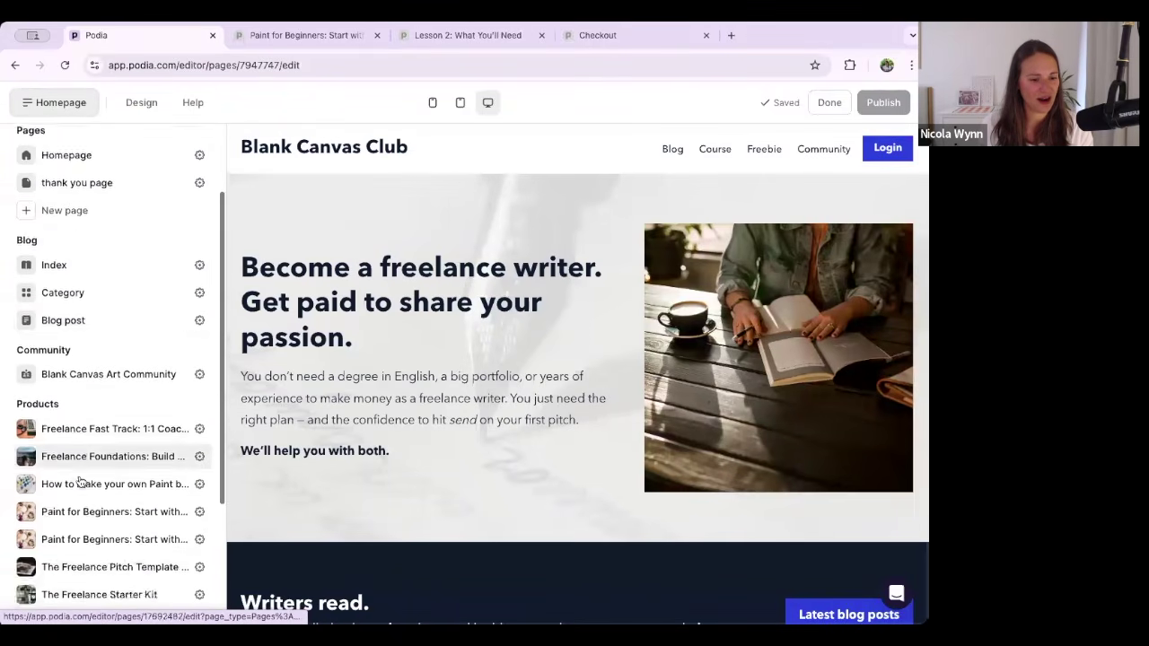
scroll(81, 480, down, 3)
click(83, 346)
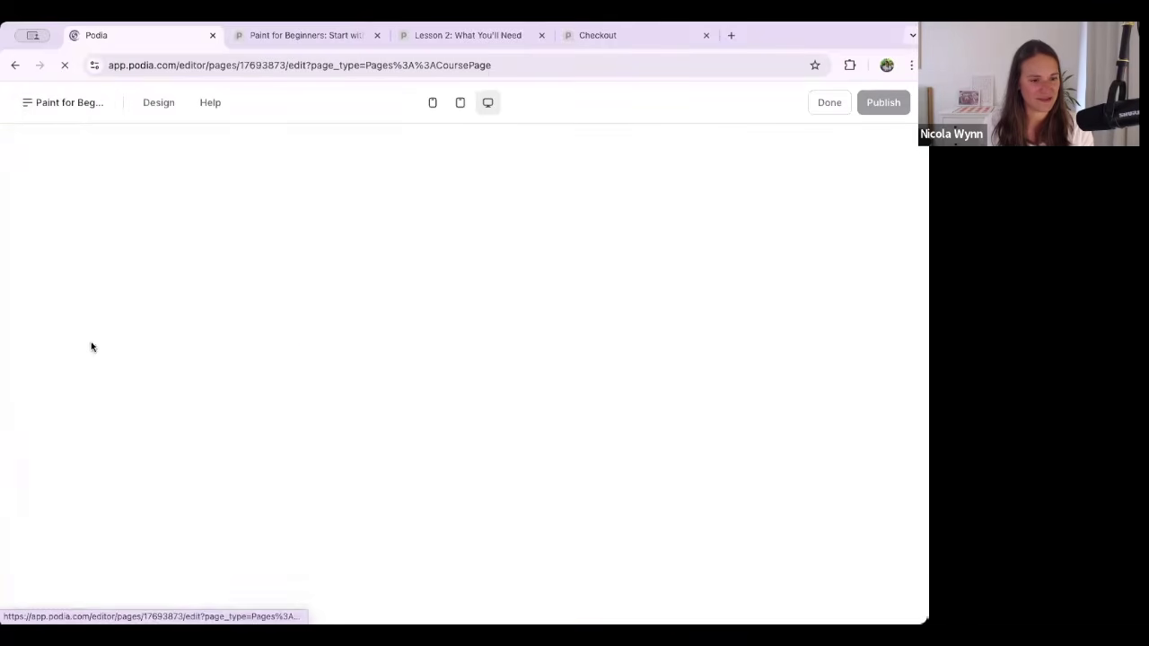
Insert a product banner with text beside a landscape image below the course contents, just above the footer.
scroll(402, 343, down, 3)
scroll(404, 344, down, 15)
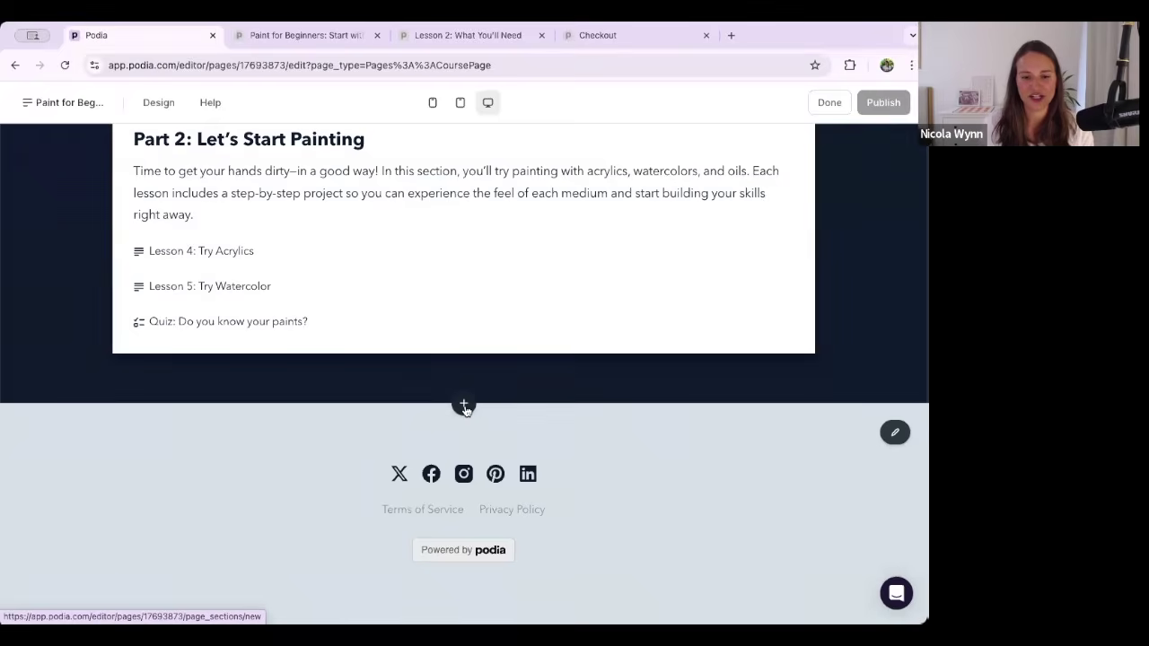
click(464, 407)
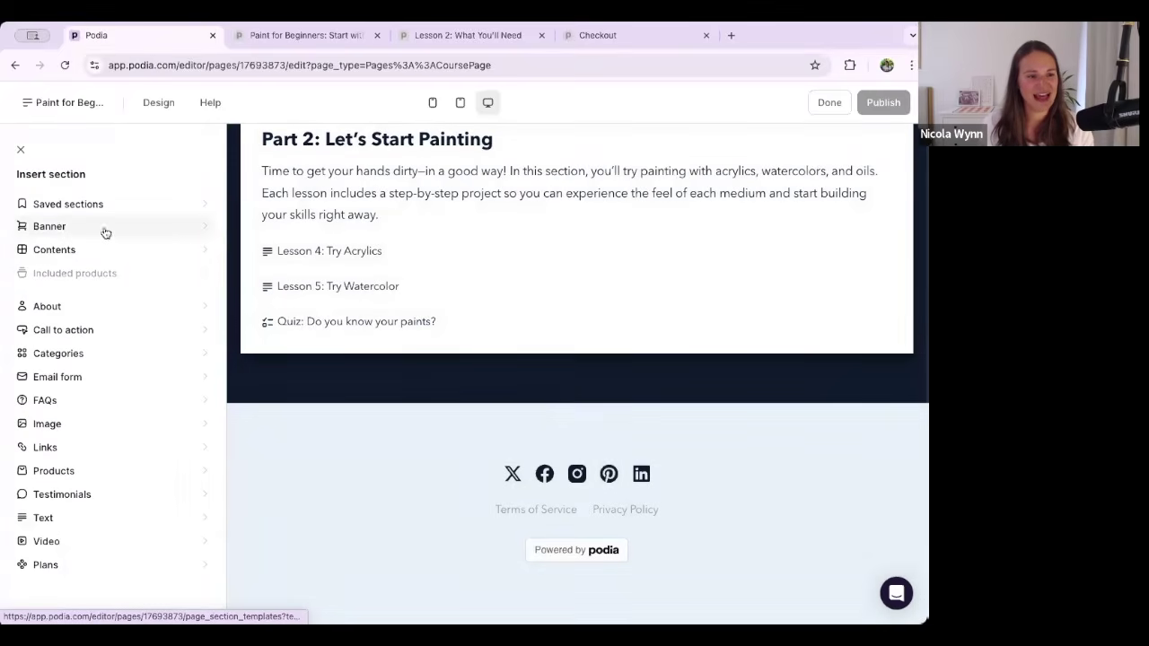
click(78, 228)
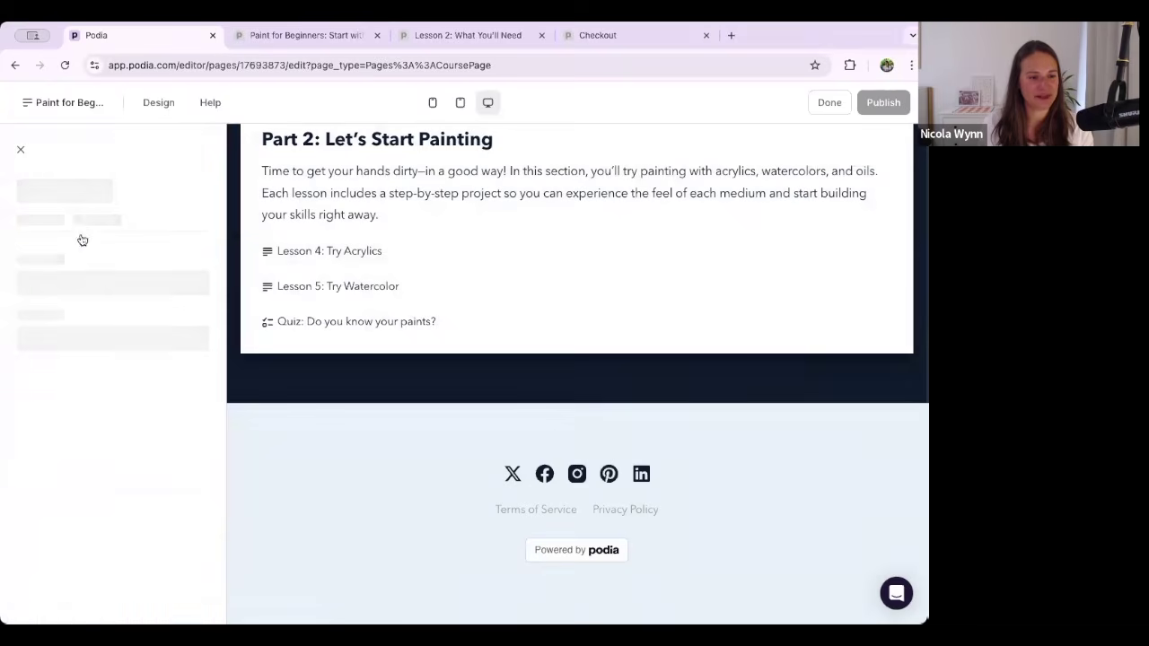
scroll(90, 350, down, 4)
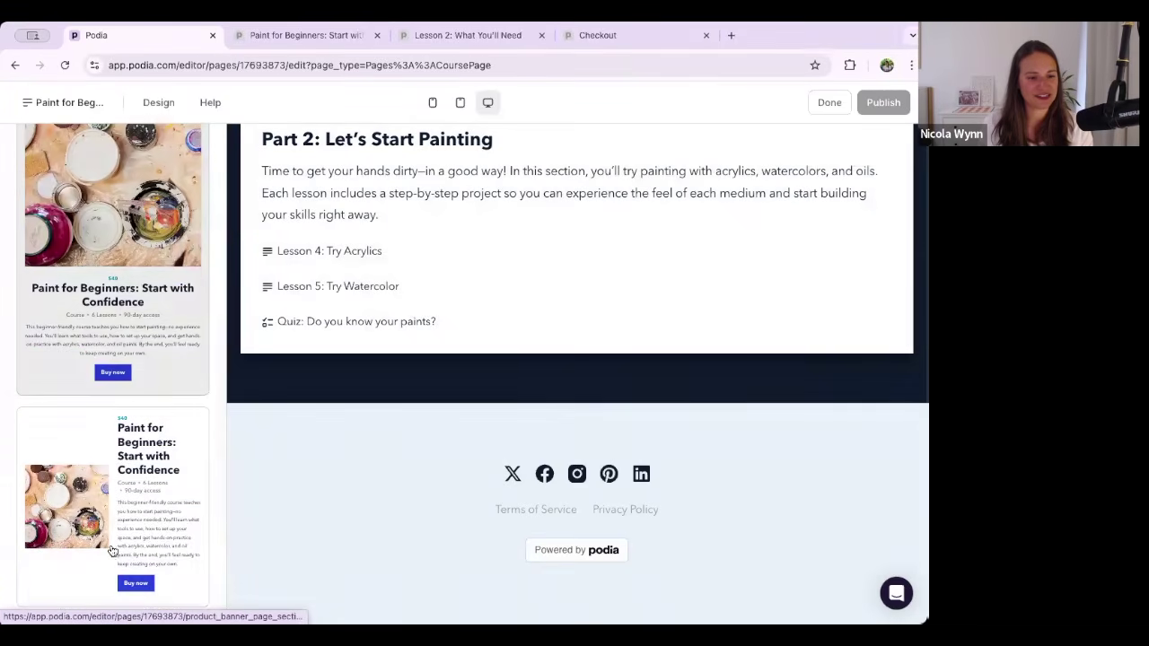
scroll(106, 289, up, 5)
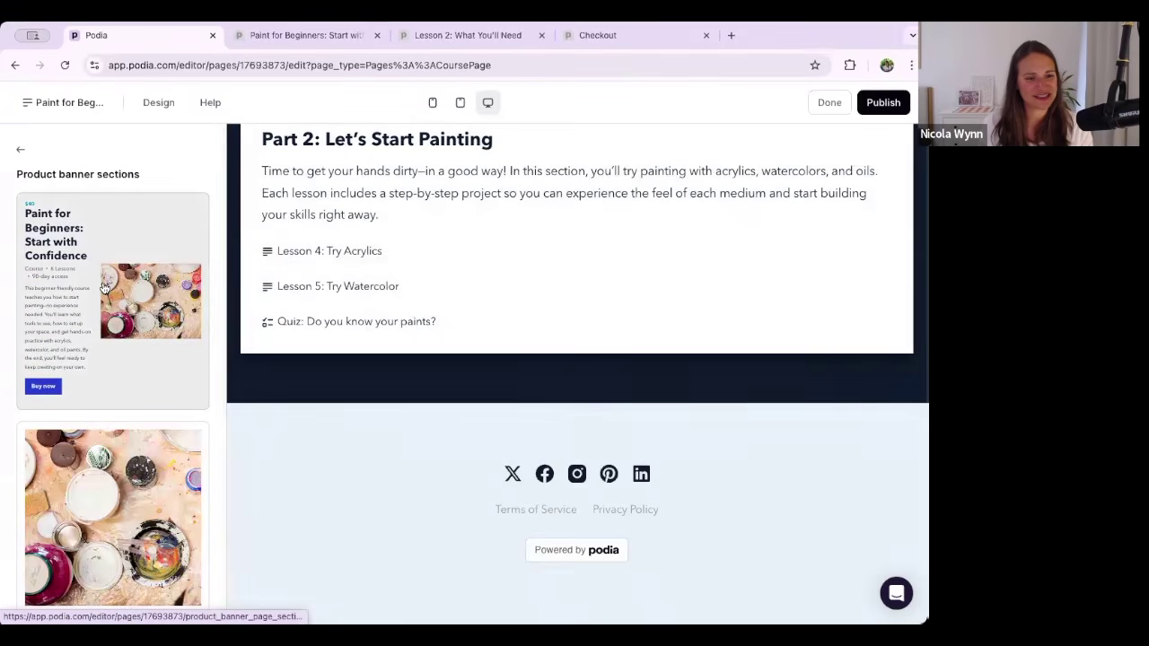
click(103, 287)
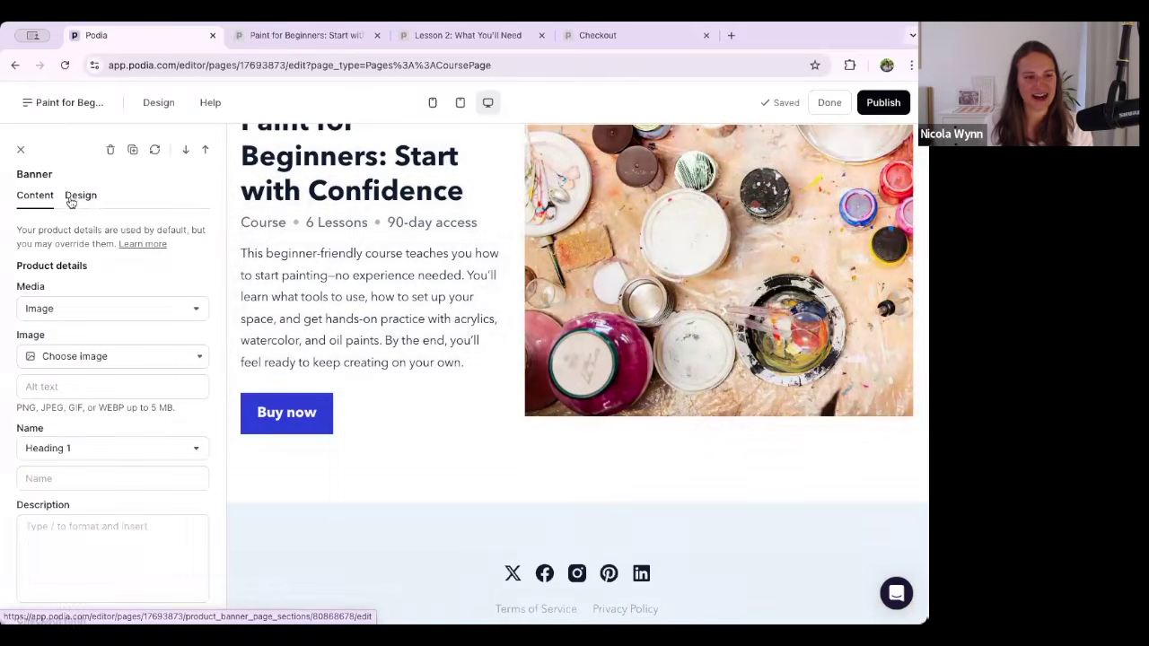
Style the new banner with a 35% wide square image, fully rounded corners and the dark theme.
click(73, 197)
drag(184, 297, 149, 303)
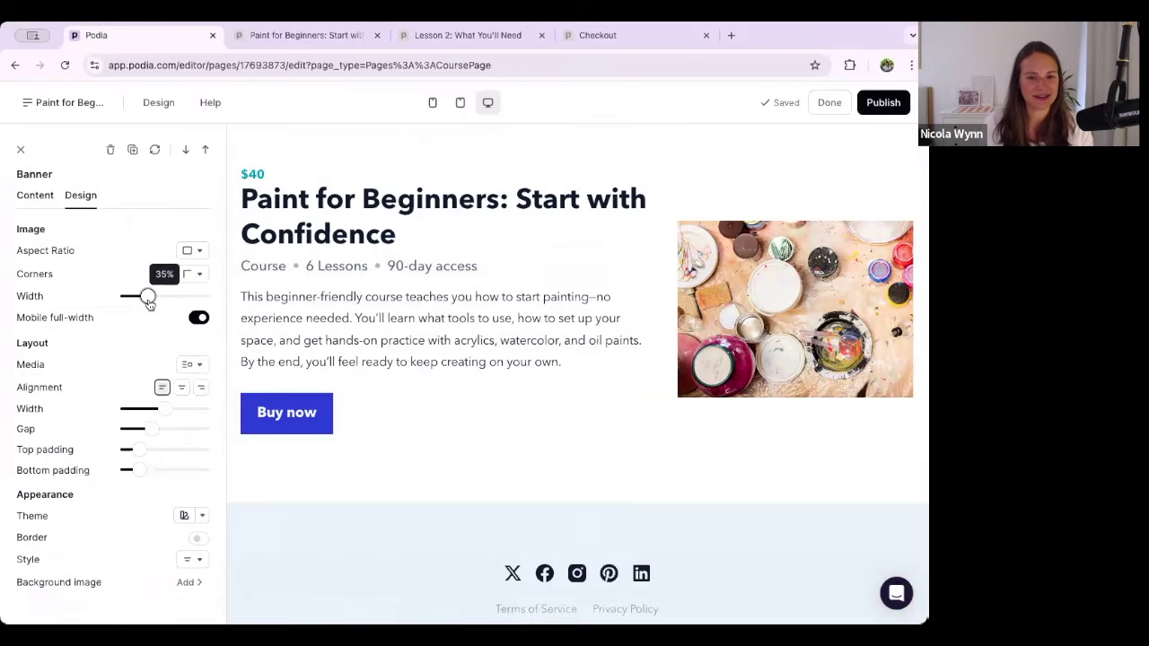
click(194, 251)
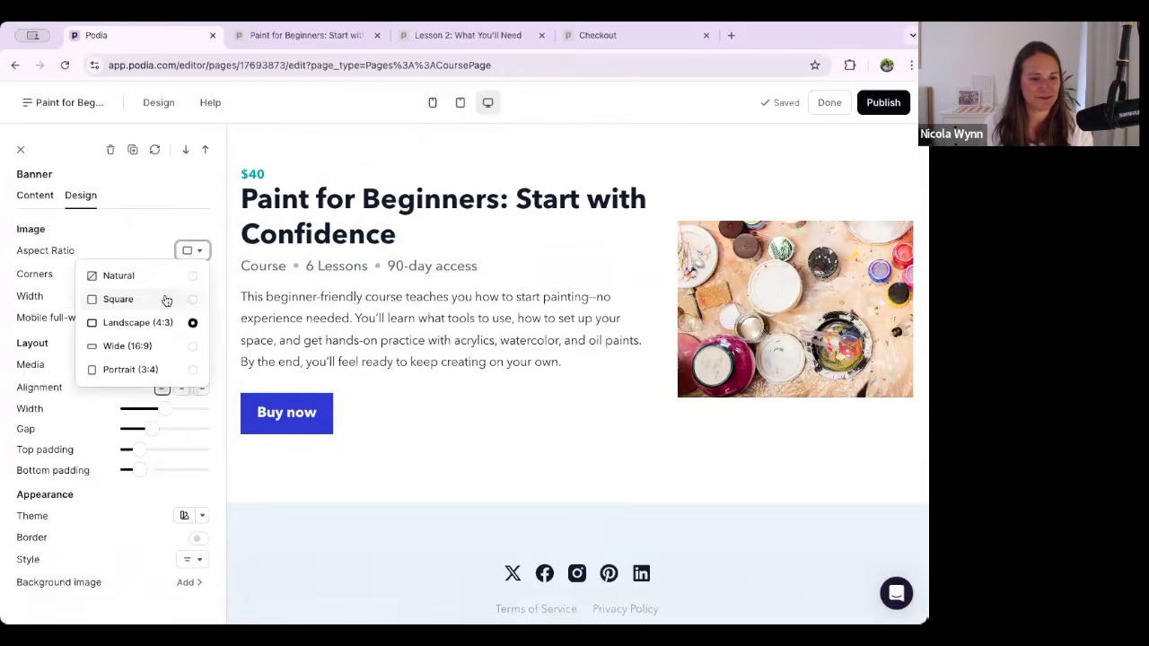
click(166, 300)
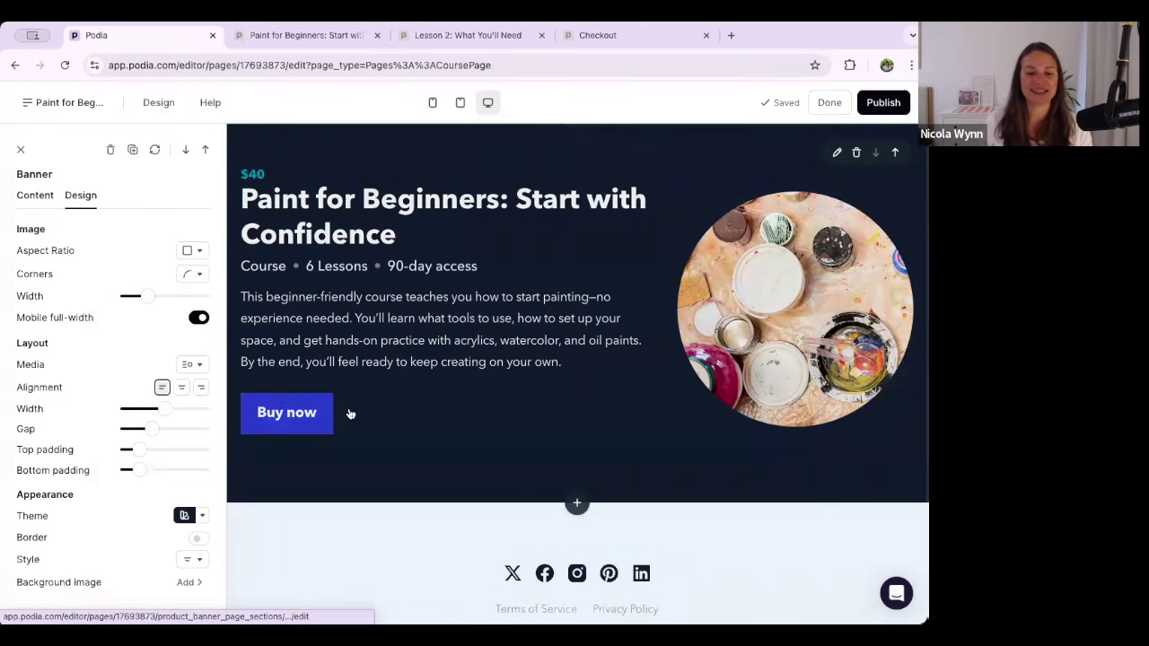